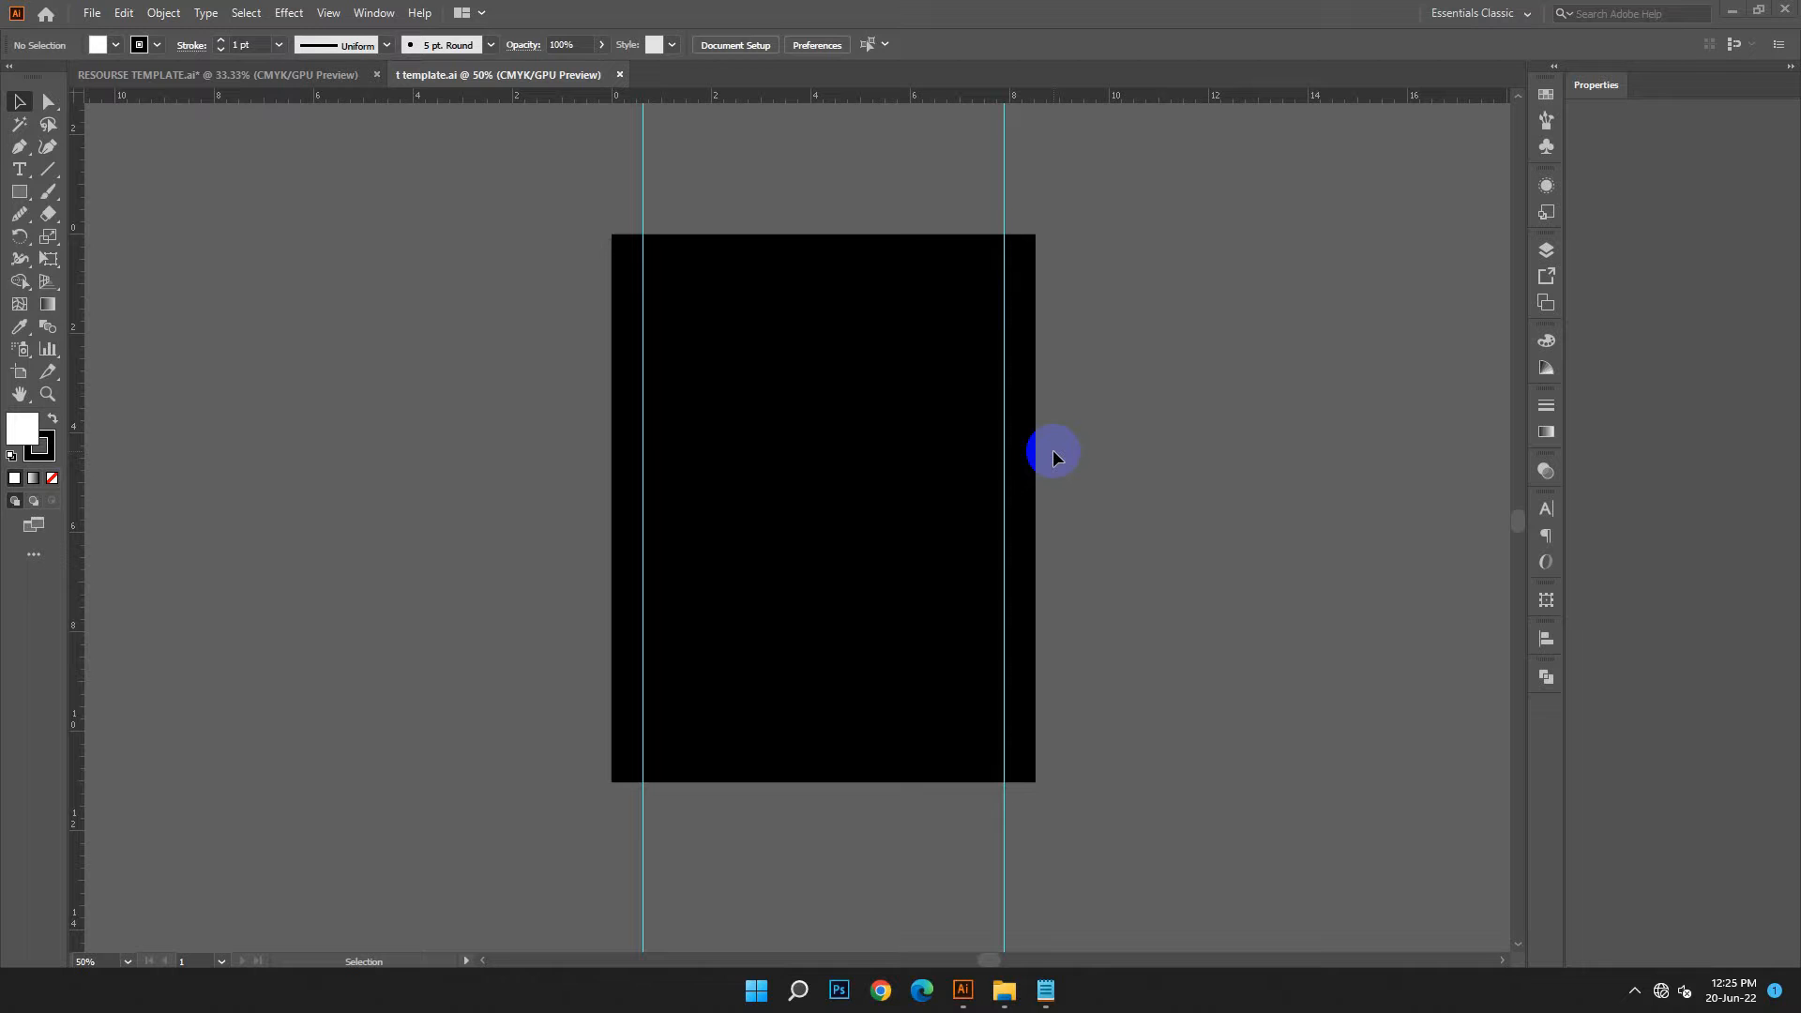
Bring the striped circle and the horse-and-rider silhouette into the t template document, beside the black artboard
left_click(97, 12)
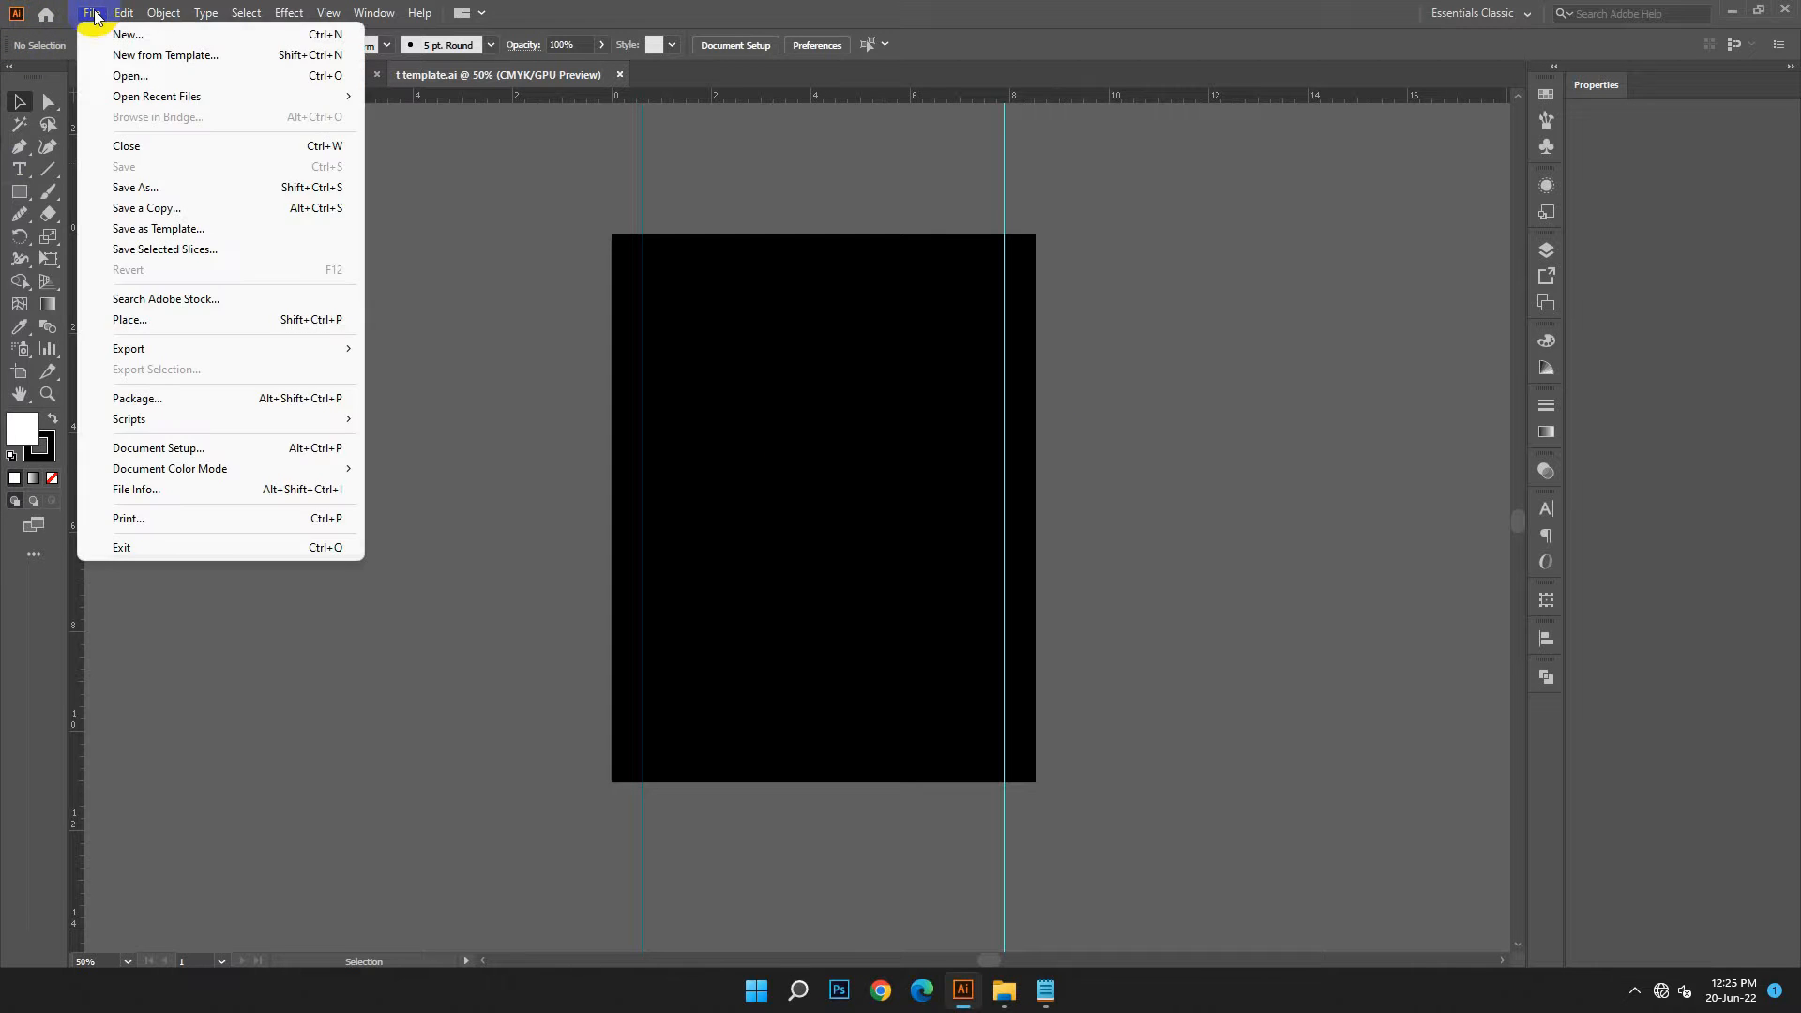
left_click(182, 81)
left_click_drag(1075, 454, 514, 115)
left_click_drag(396, 362, 459, 372)
left_click(516, 542)
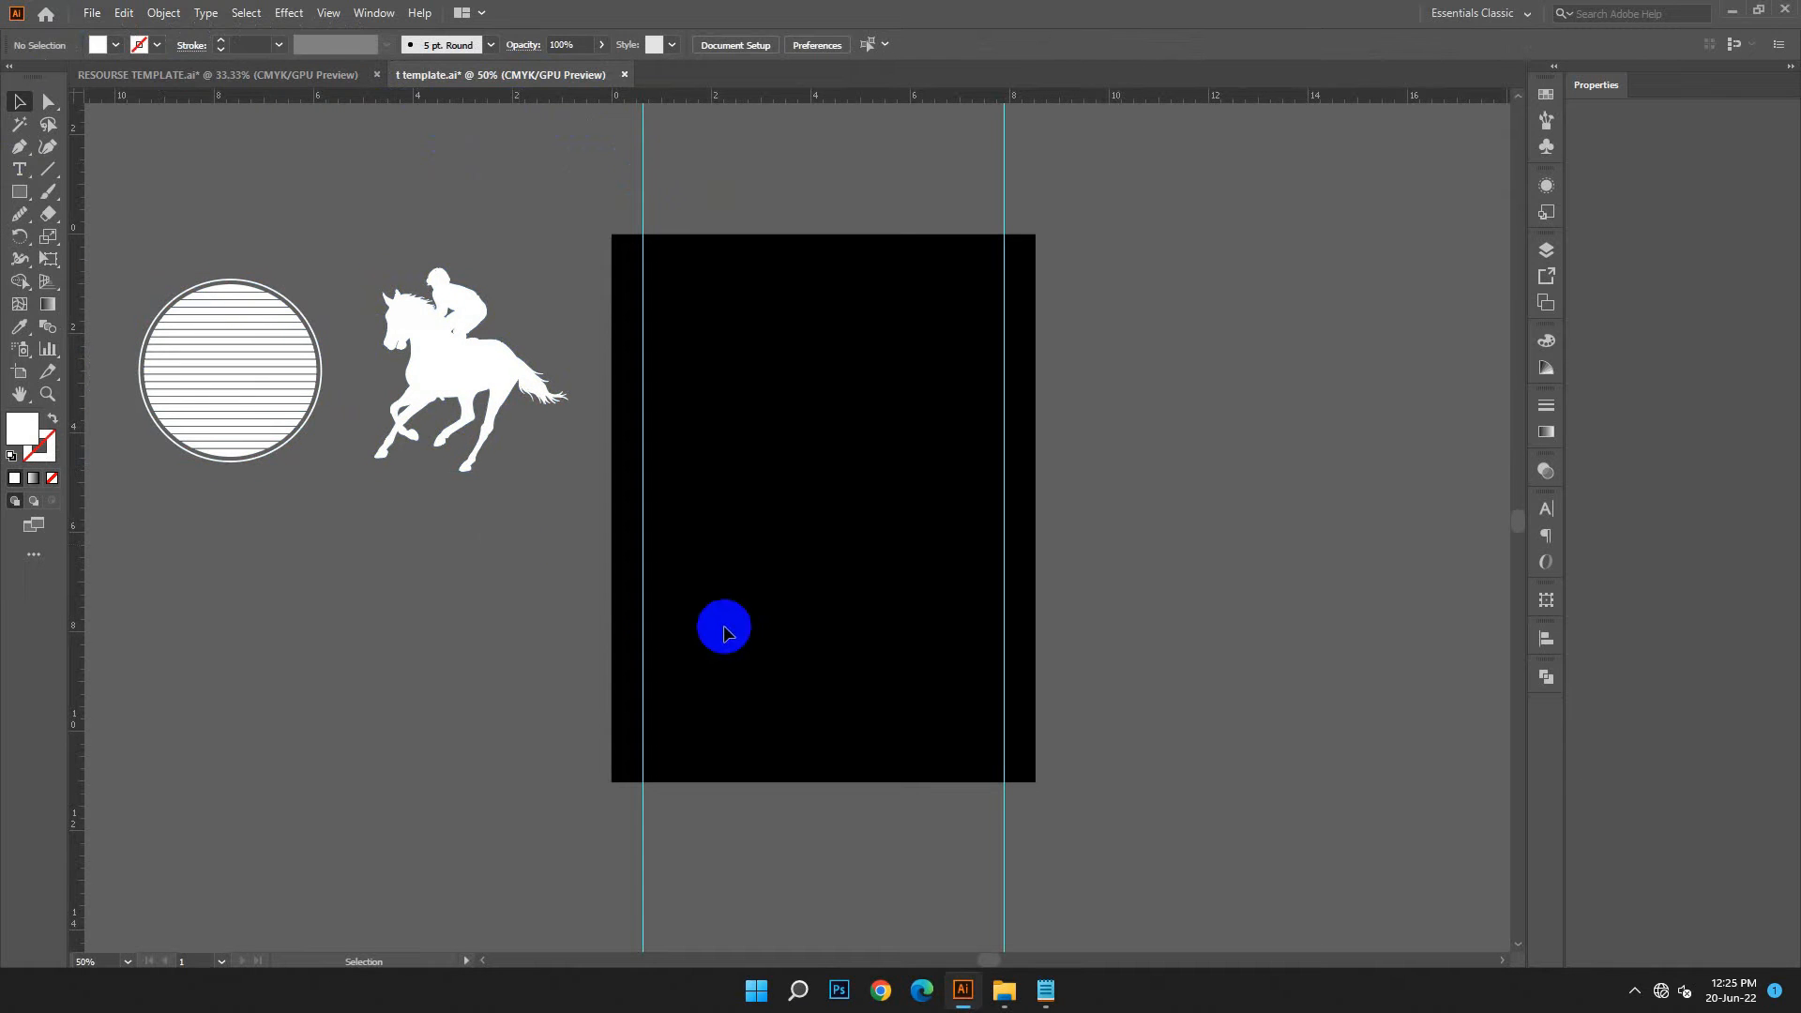
scroll(723, 623, "down", 1)
Move the striped circle onto the artboard, enlarge it to about 5.98 in, centre it horizontally and nudge it down
left_click(251, 370)
left_click(313, 497)
left_click_drag(243, 358, 973, 445)
left_click(803, 44)
key("Down")
key("Down")
key("Down")
key("Down")
key("Down")
key("Down")
key("Down")
key("Down")
key("Down")
key("Down")
key("Down")
key("Down")
key("Down")
key("Down")
key("Down")
key("Down")
key("Down")
key("Down")
key("Down")
key("Down")
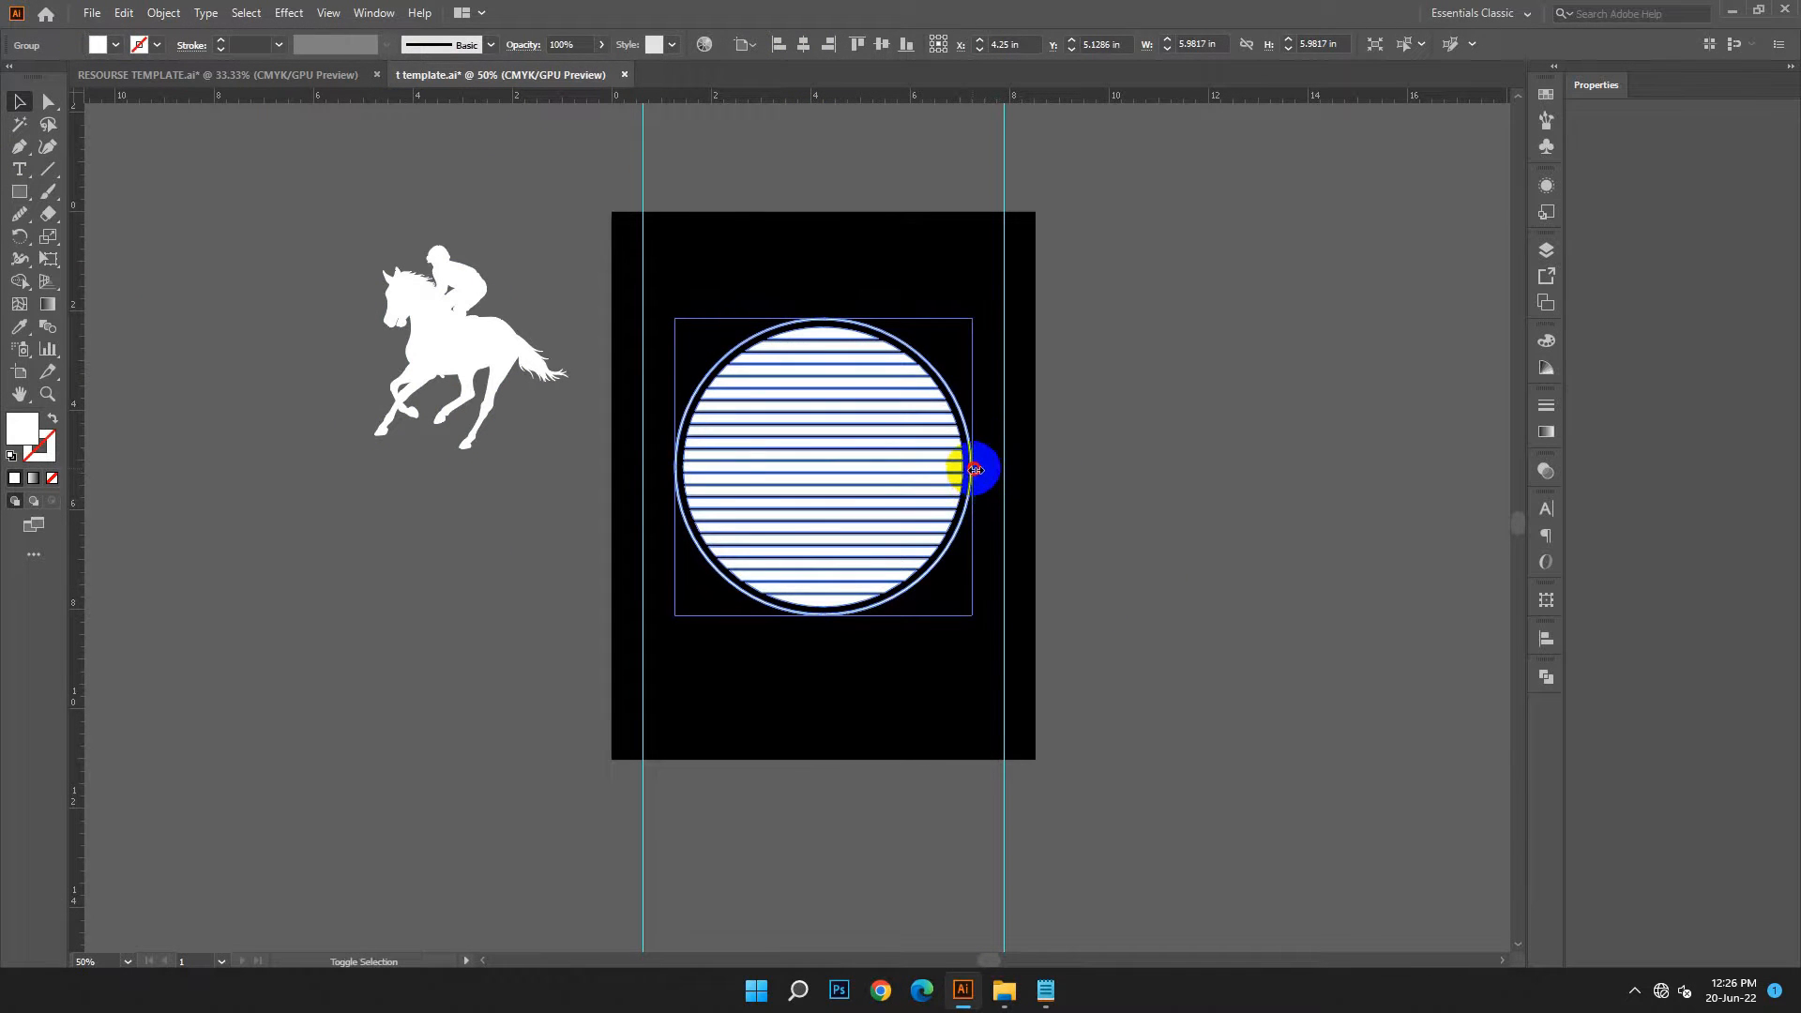
left_click(1298, 750)
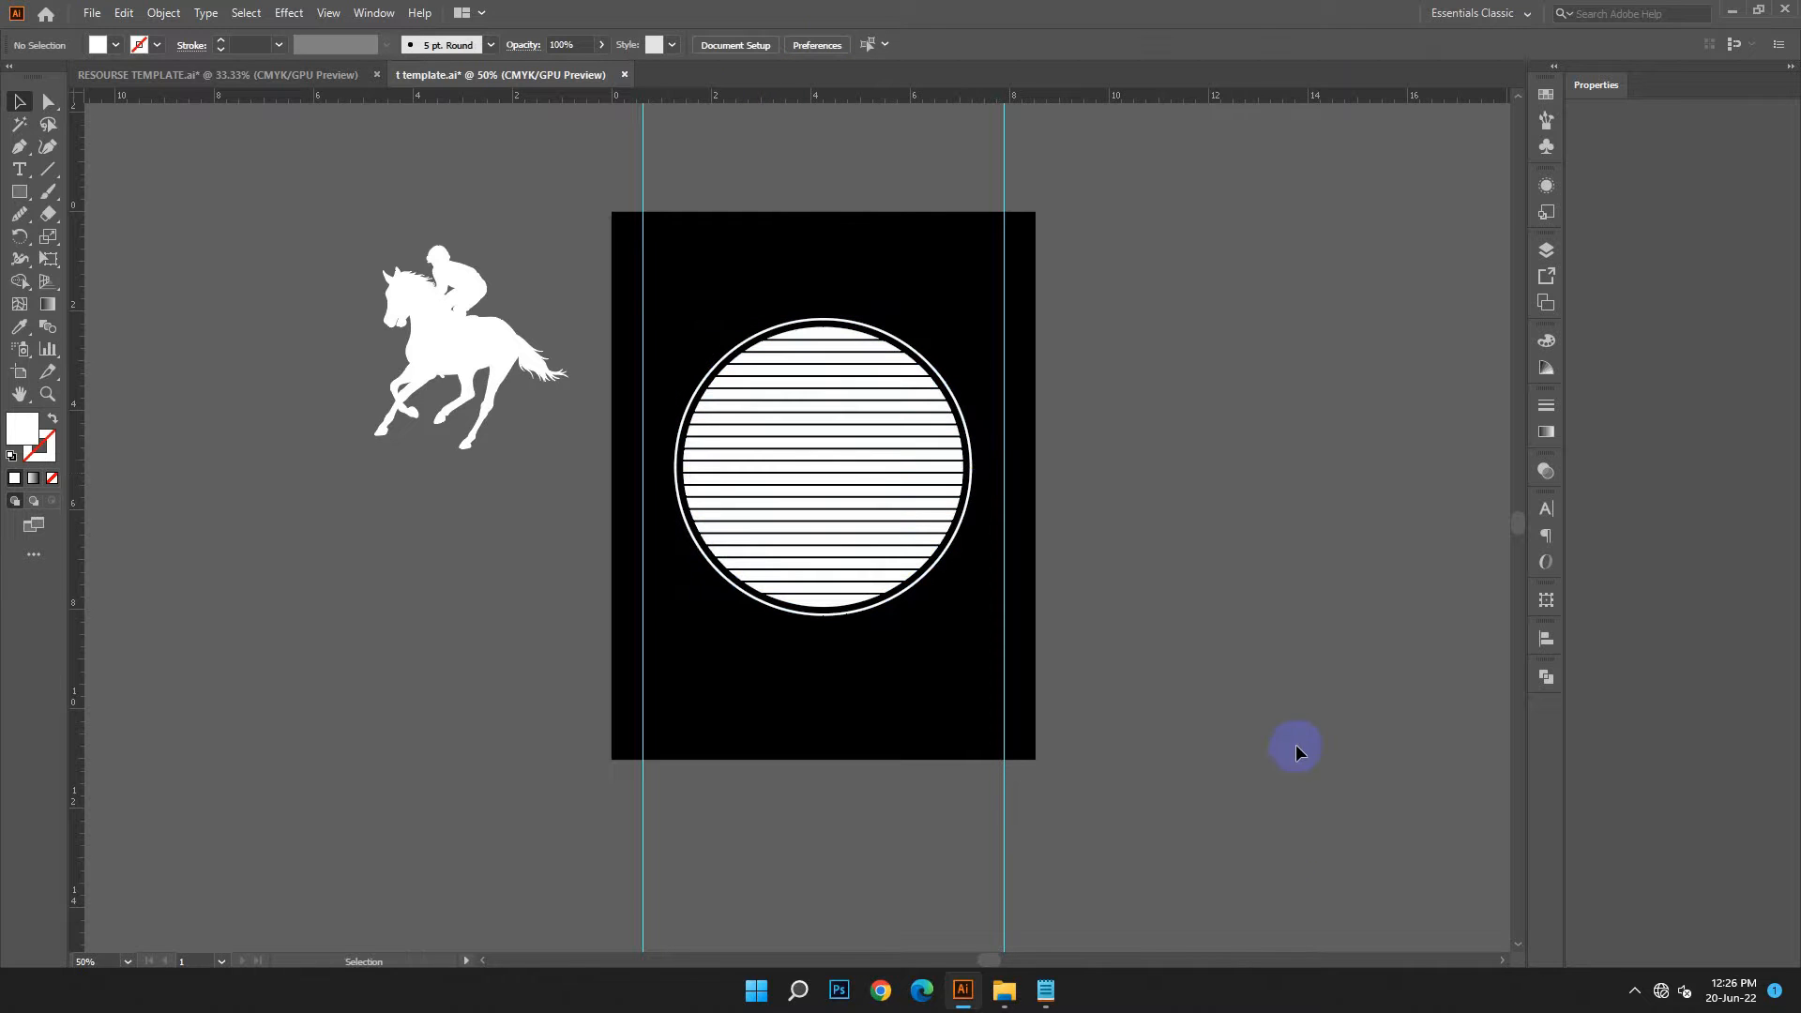
Switch to Notepad and copy the line JUST A GIRL WHO LOVES from the design text
left_click(1047, 990)
triple_click(1163, 410)
right_click(1163, 410)
left_click(1224, 502)
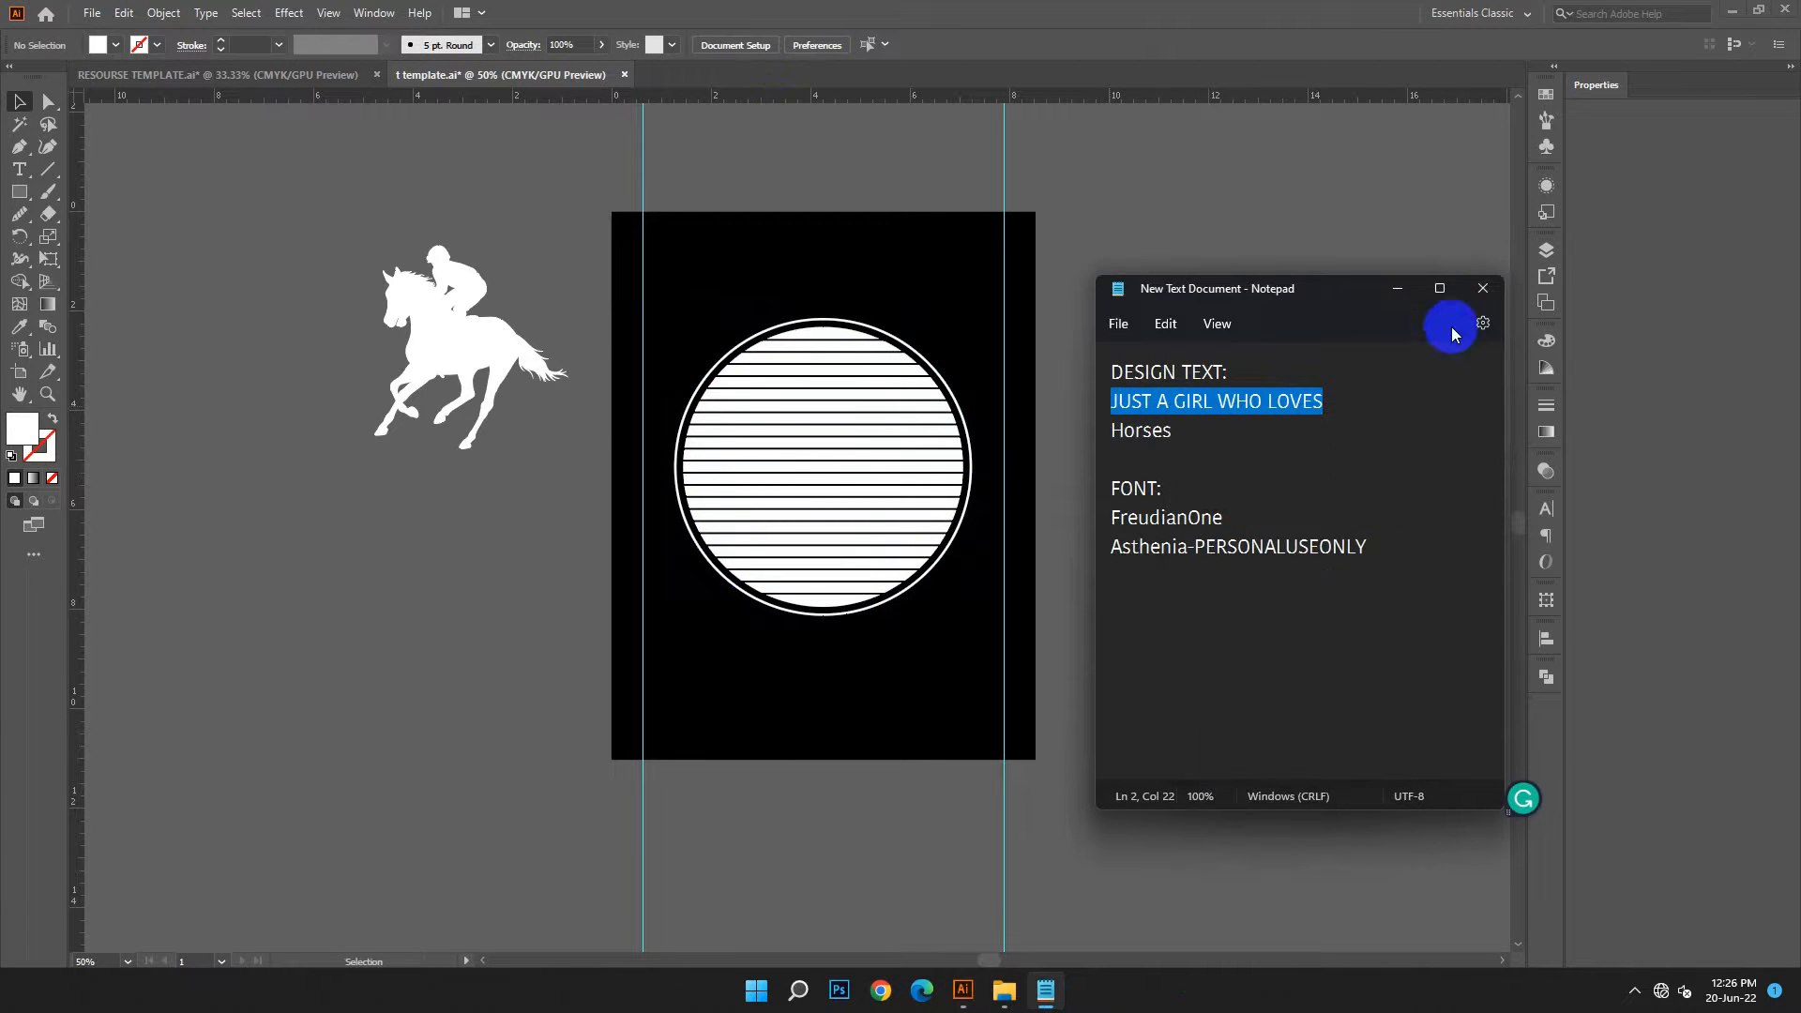
left_click(1397, 289)
Create a text object beside the artboard, enlarge it to about 81 pt and replace its content with JUST A GIRL WHO LOVES
key("t")
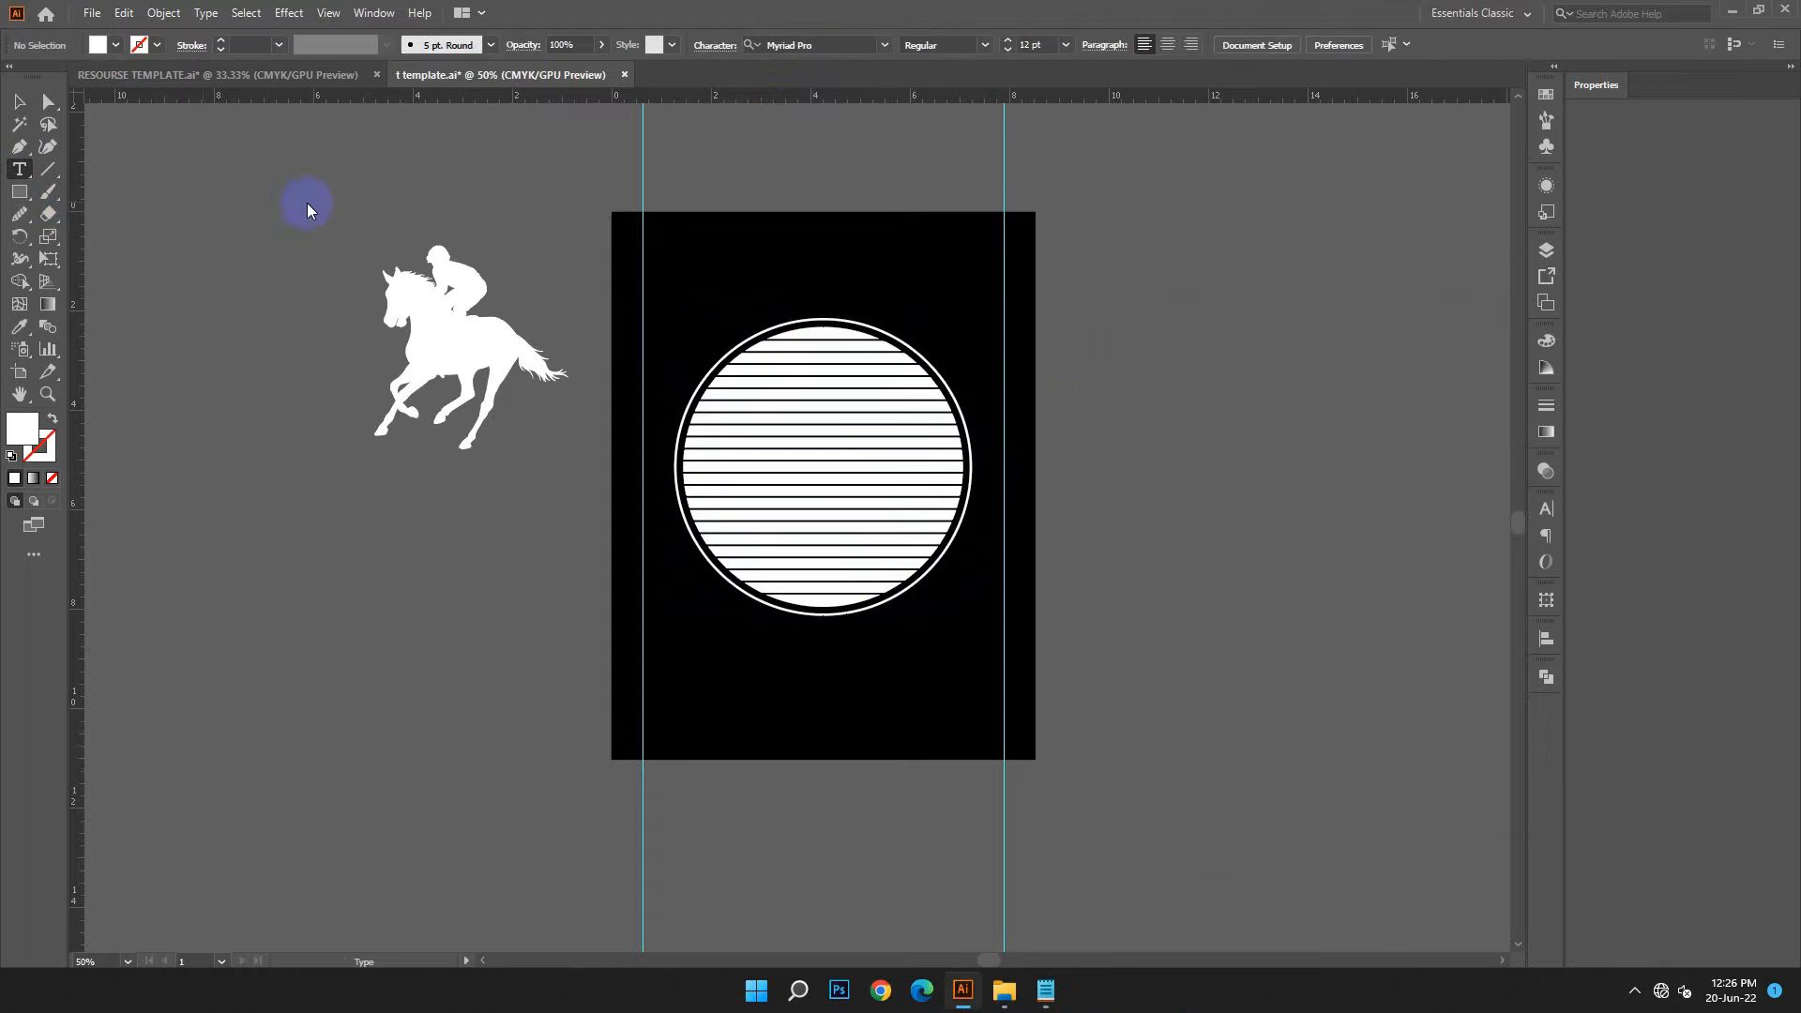
left_click(1096, 307)
left_click(18, 102)
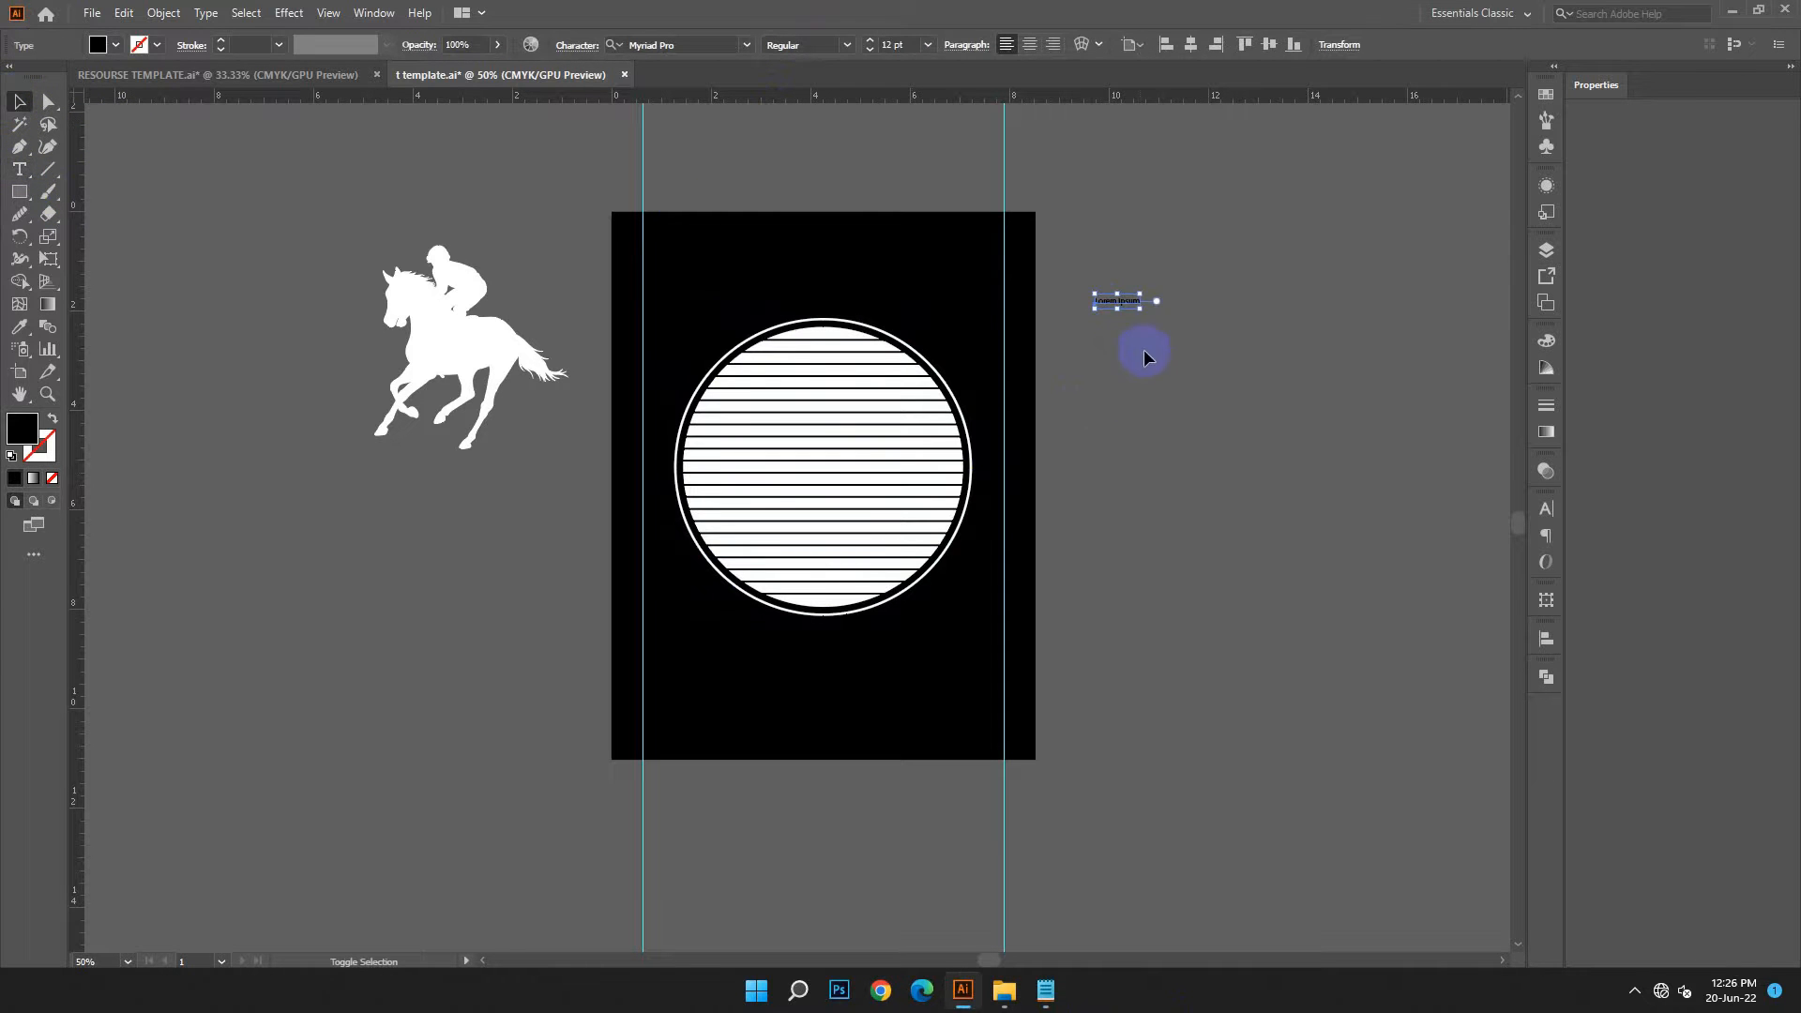
left_click_drag(1323, 456, 884, 322)
left_click(18, 170)
left_click(124, 13)
left_click(141, 113)
key("Escape")
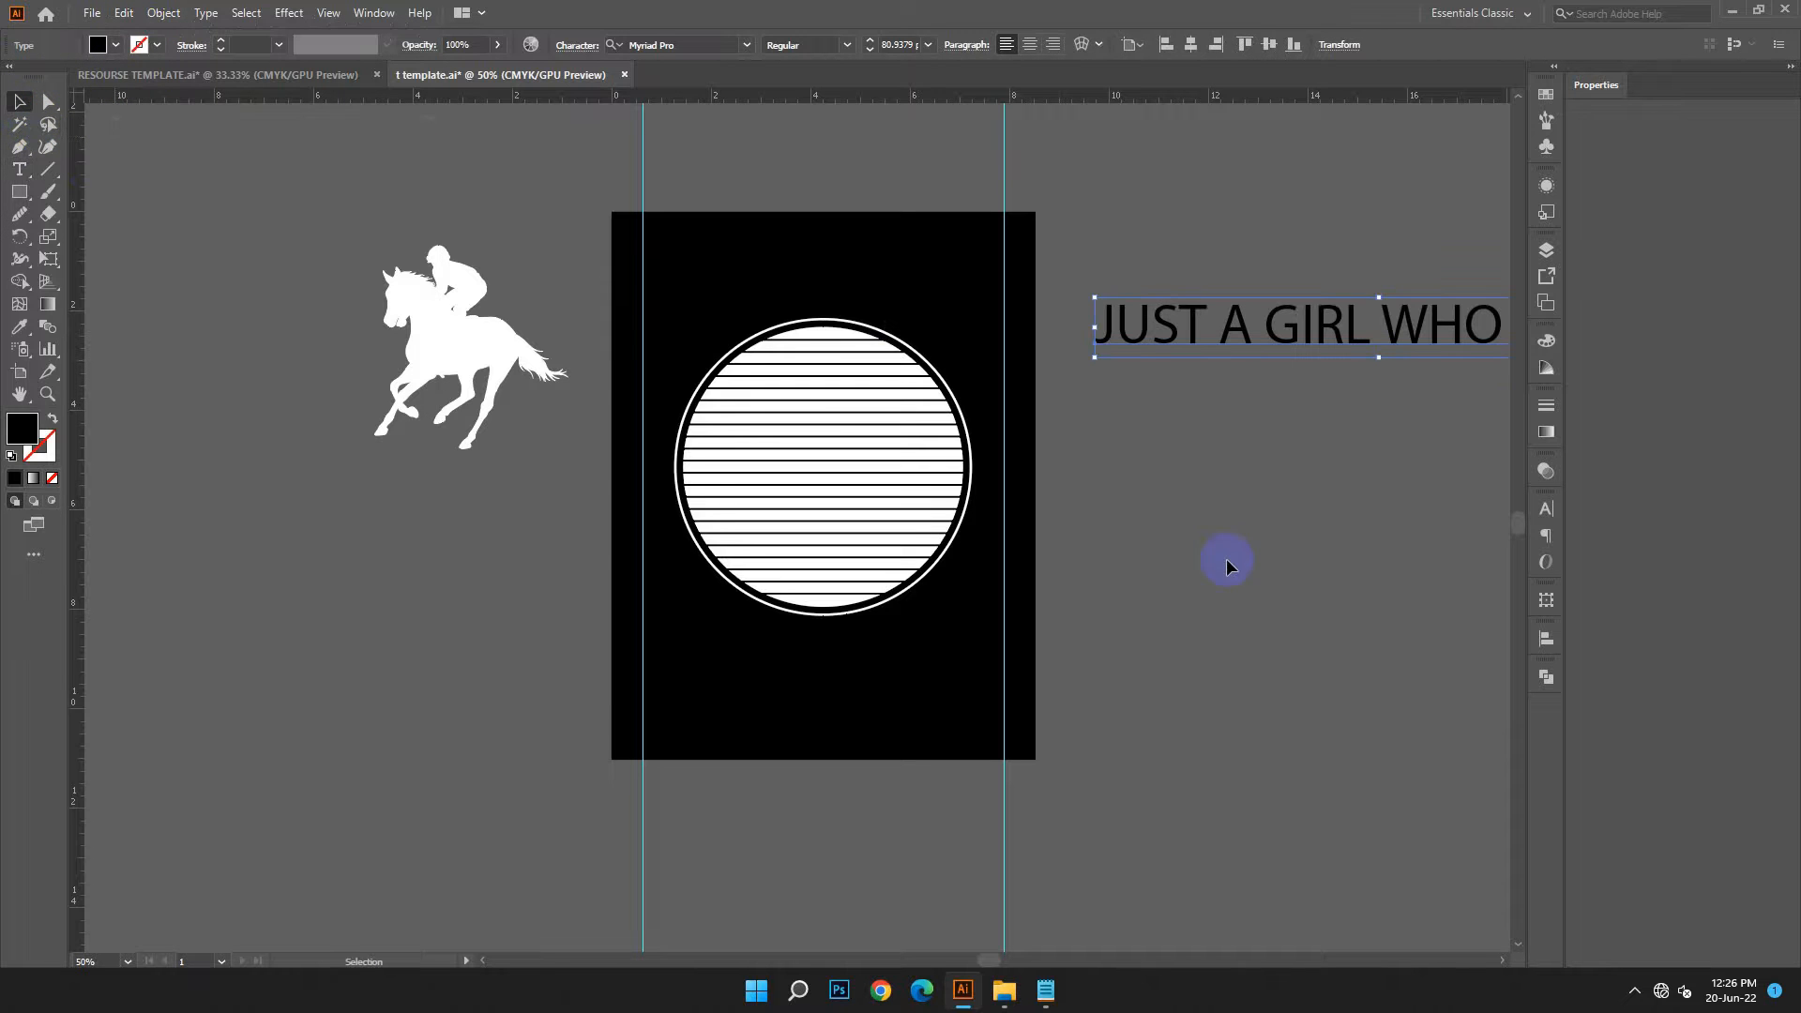
Copy the font name FreudianOne from the Notepad notes and apply that font to the JUST A GIRL WHO LOVES text
left_click(1050, 996)
double_click(1166, 517)
right_click(1163, 522)
left_click(1227, 636)
left_click(666, 47)
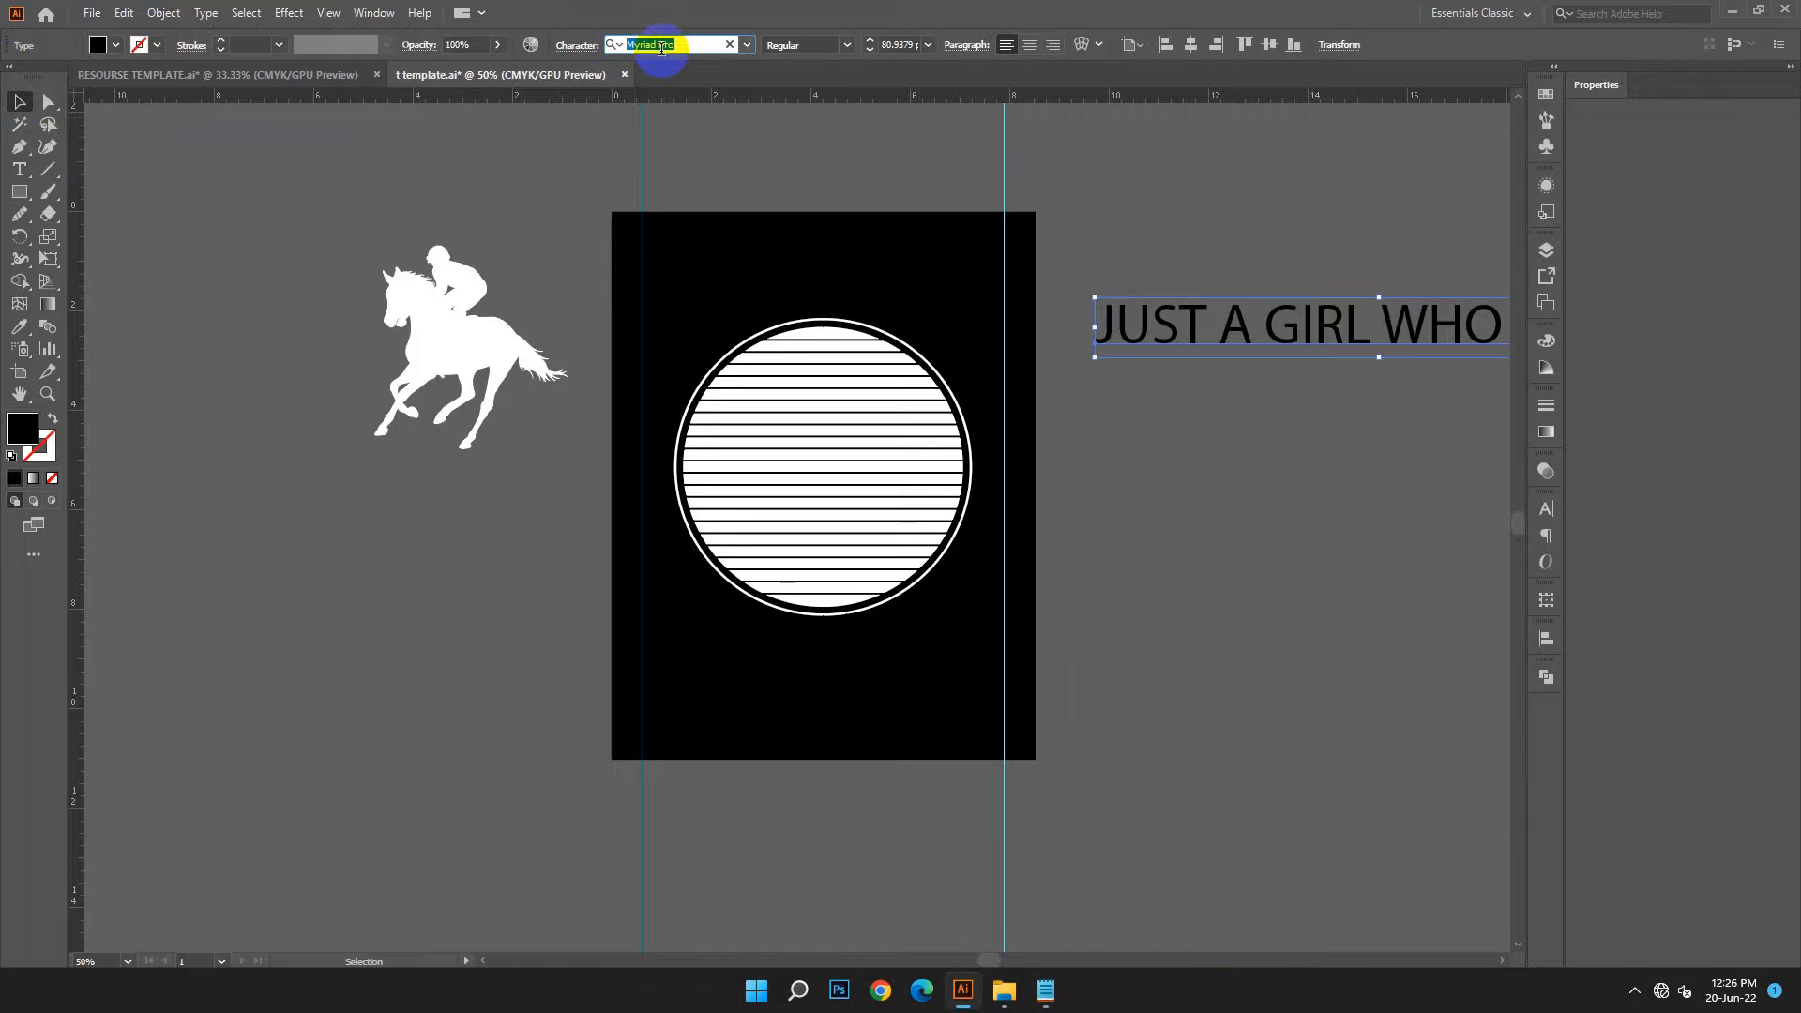
right_click(662, 47)
left_click(701, 117)
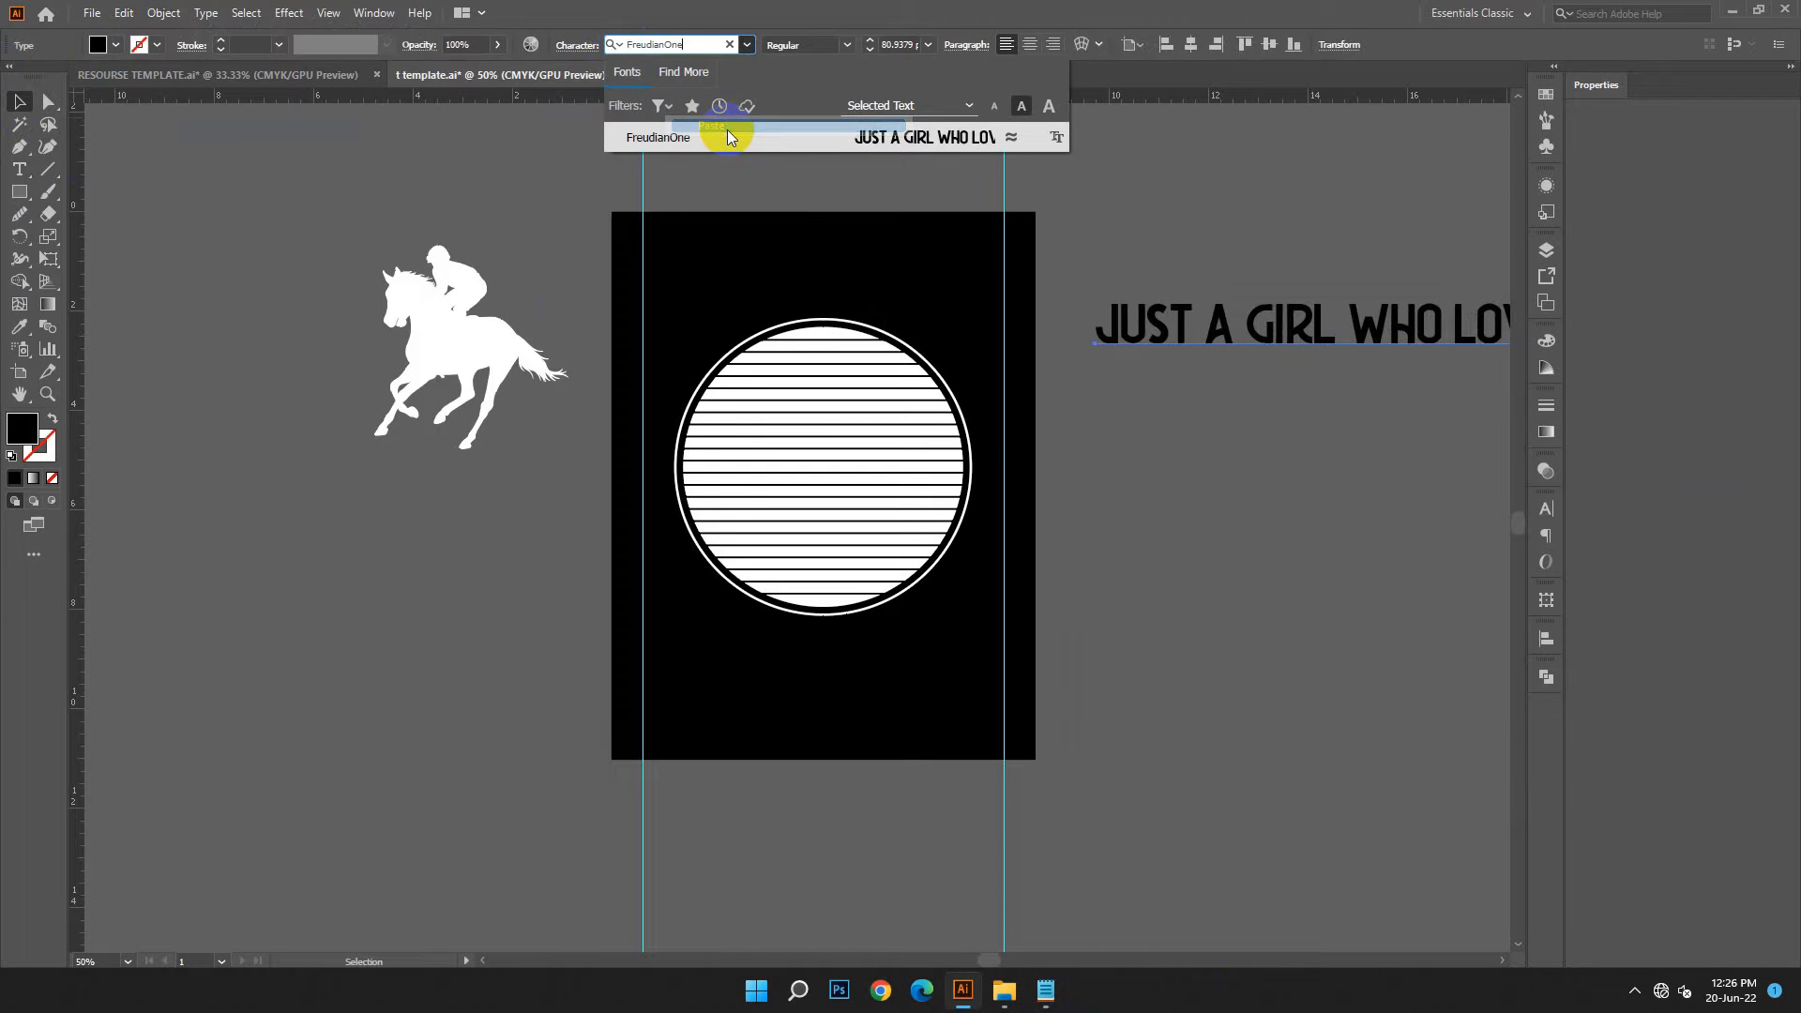
left_click(993, 138)
Set the fill colour of the JUST A GIRL WHO LOVES text to white
double_click(23, 428)
left_click(274, 385)
left_click(724, 390)
Place the text just above the striped circle, centre its paragraph and position horizontally, and scale it to about 46 pt
left_click_drag(1320, 340, 881, 316)
left_click(716, 721, "shift")
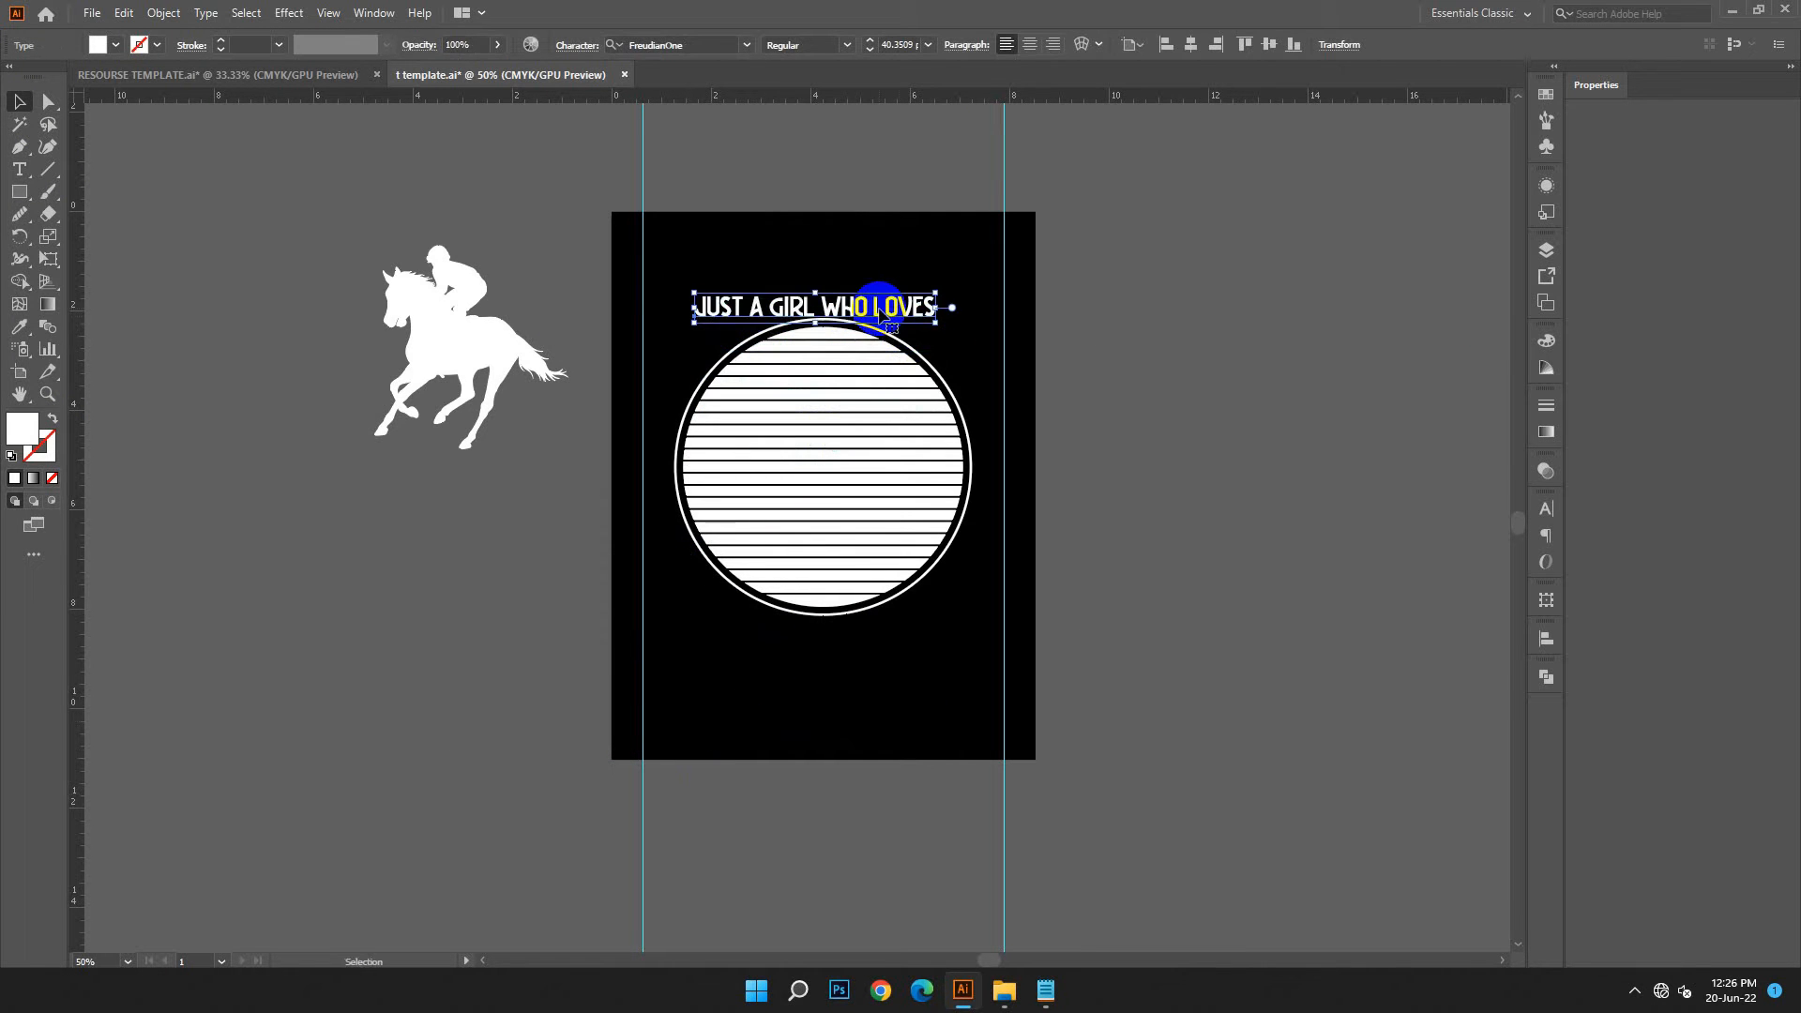
left_click(1031, 47)
left_click(1191, 44)
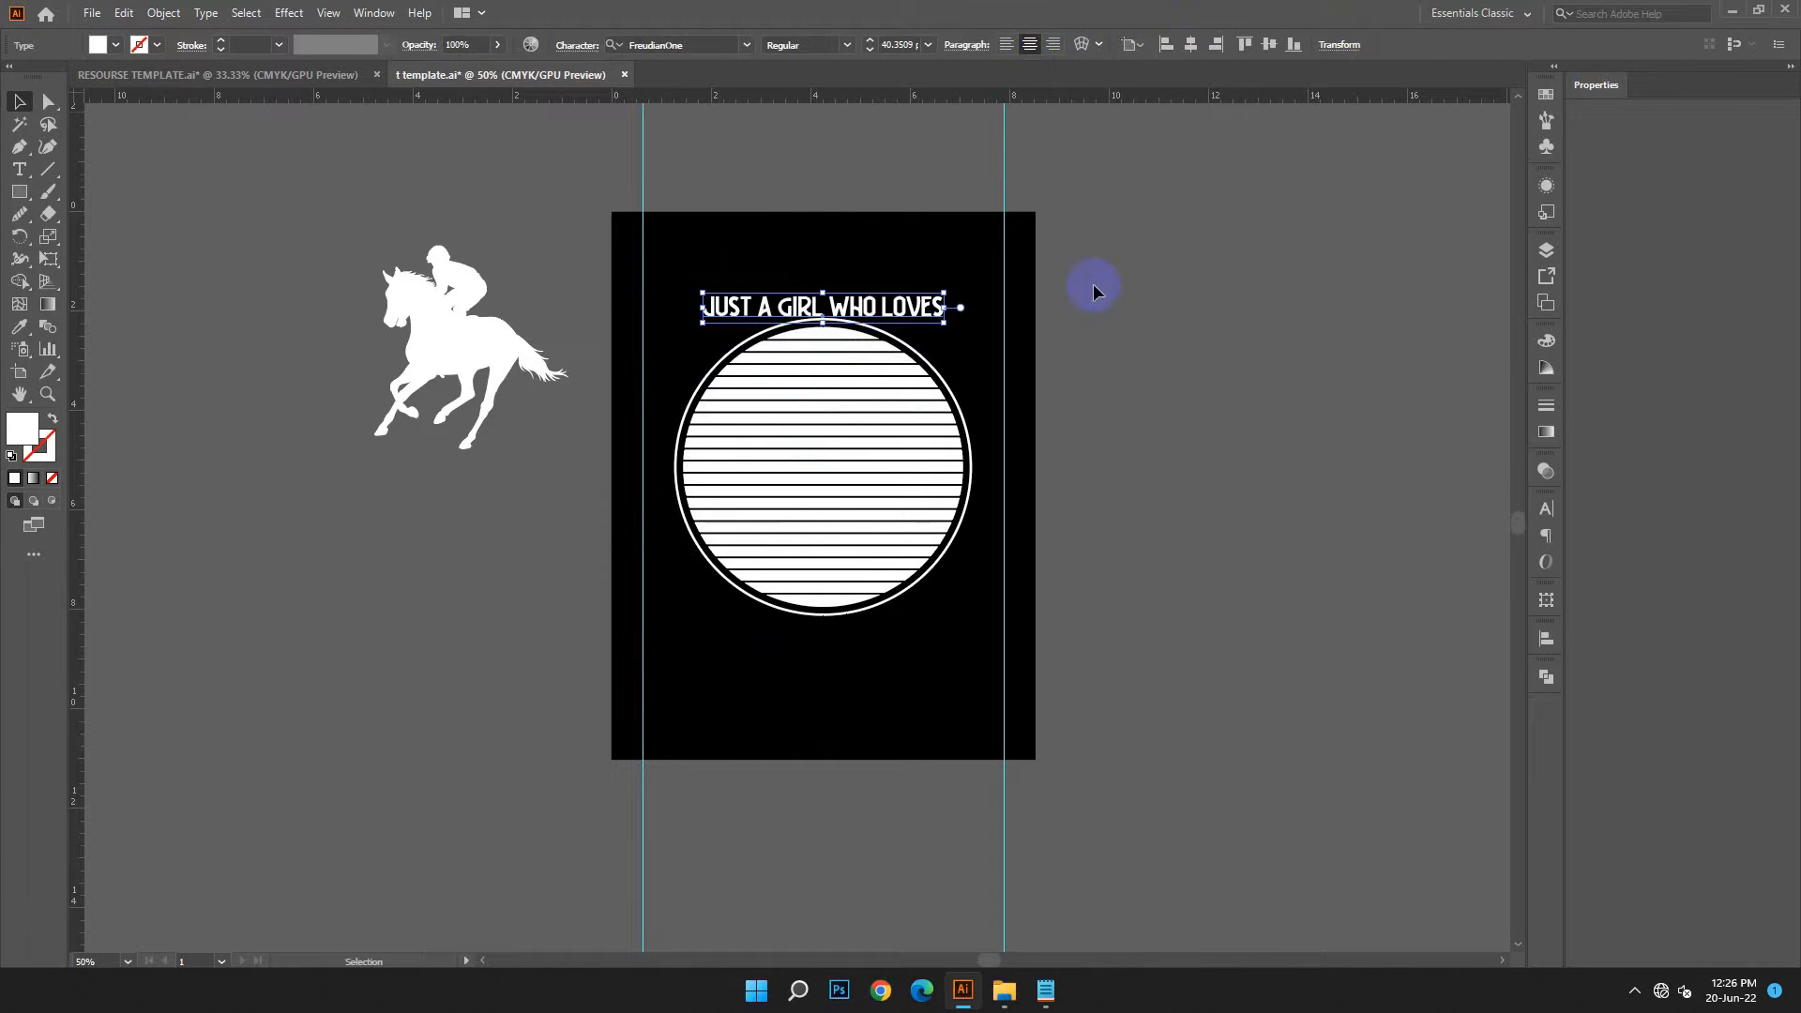
left_click_drag(826, 292, 824, 288)
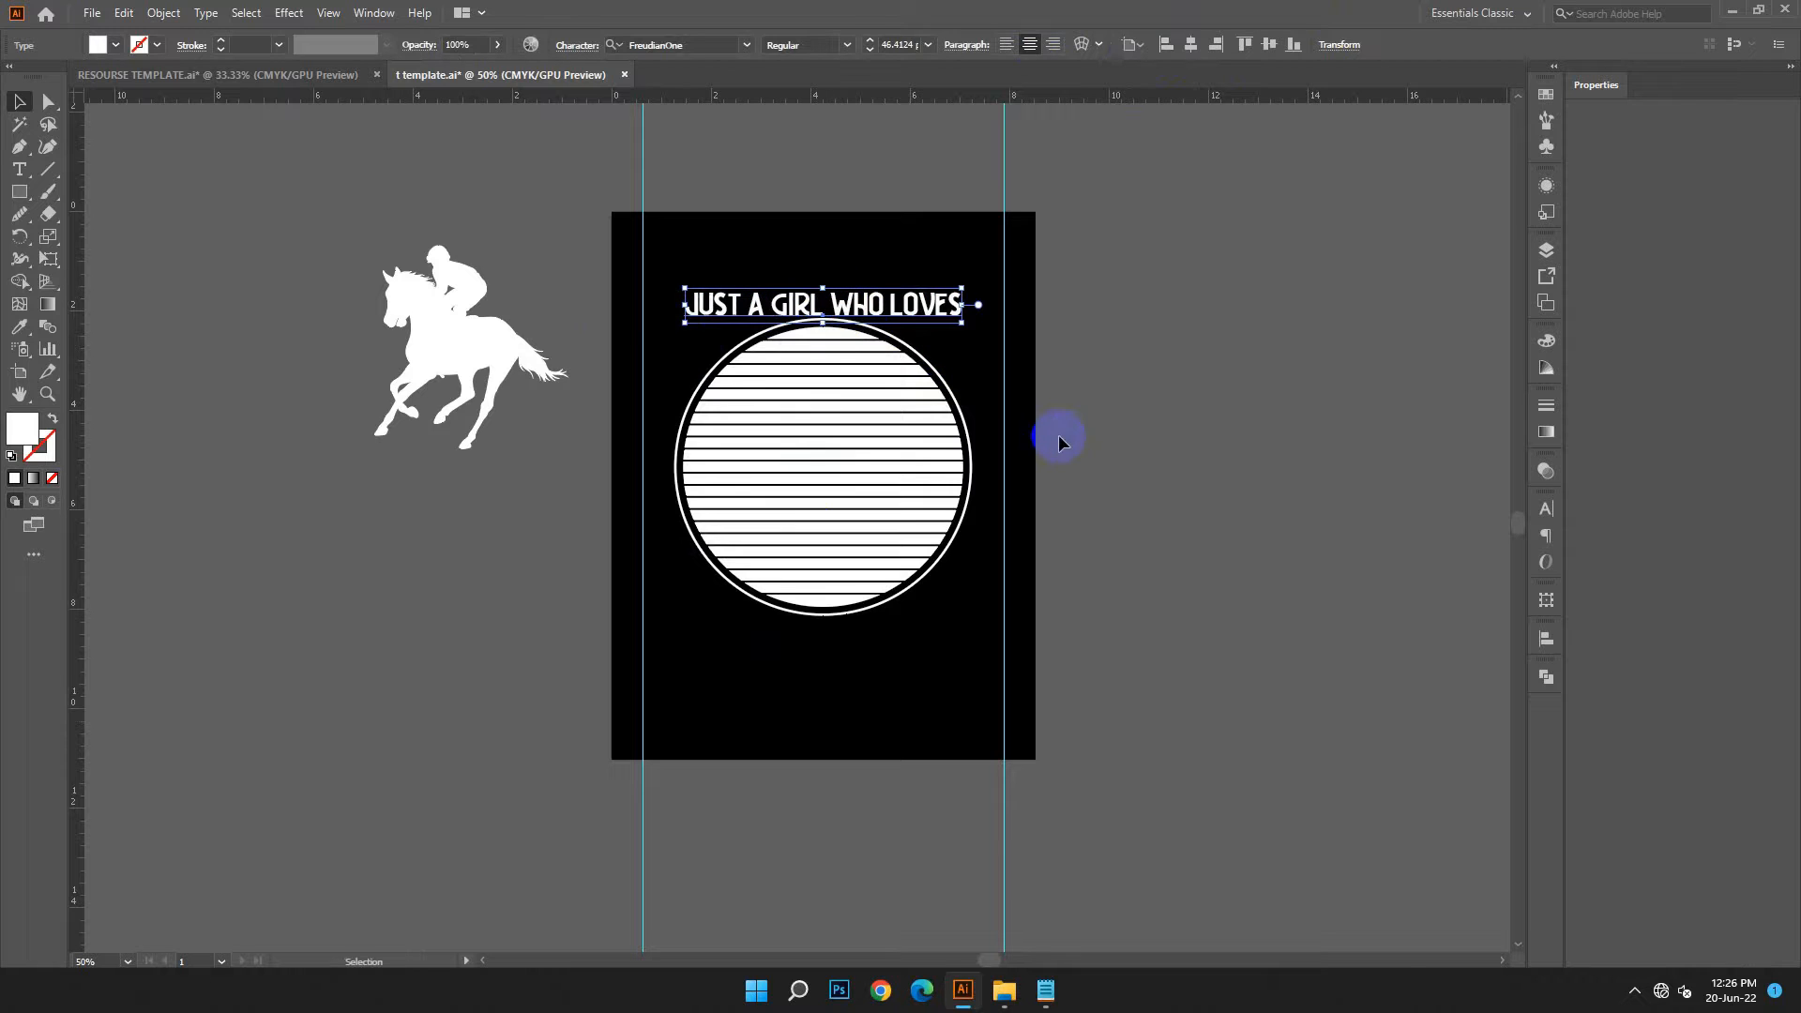
Warp the text with a horizontal Arc at 55% bend and lower it onto the striped circle's upper edge
left_click(1081, 44)
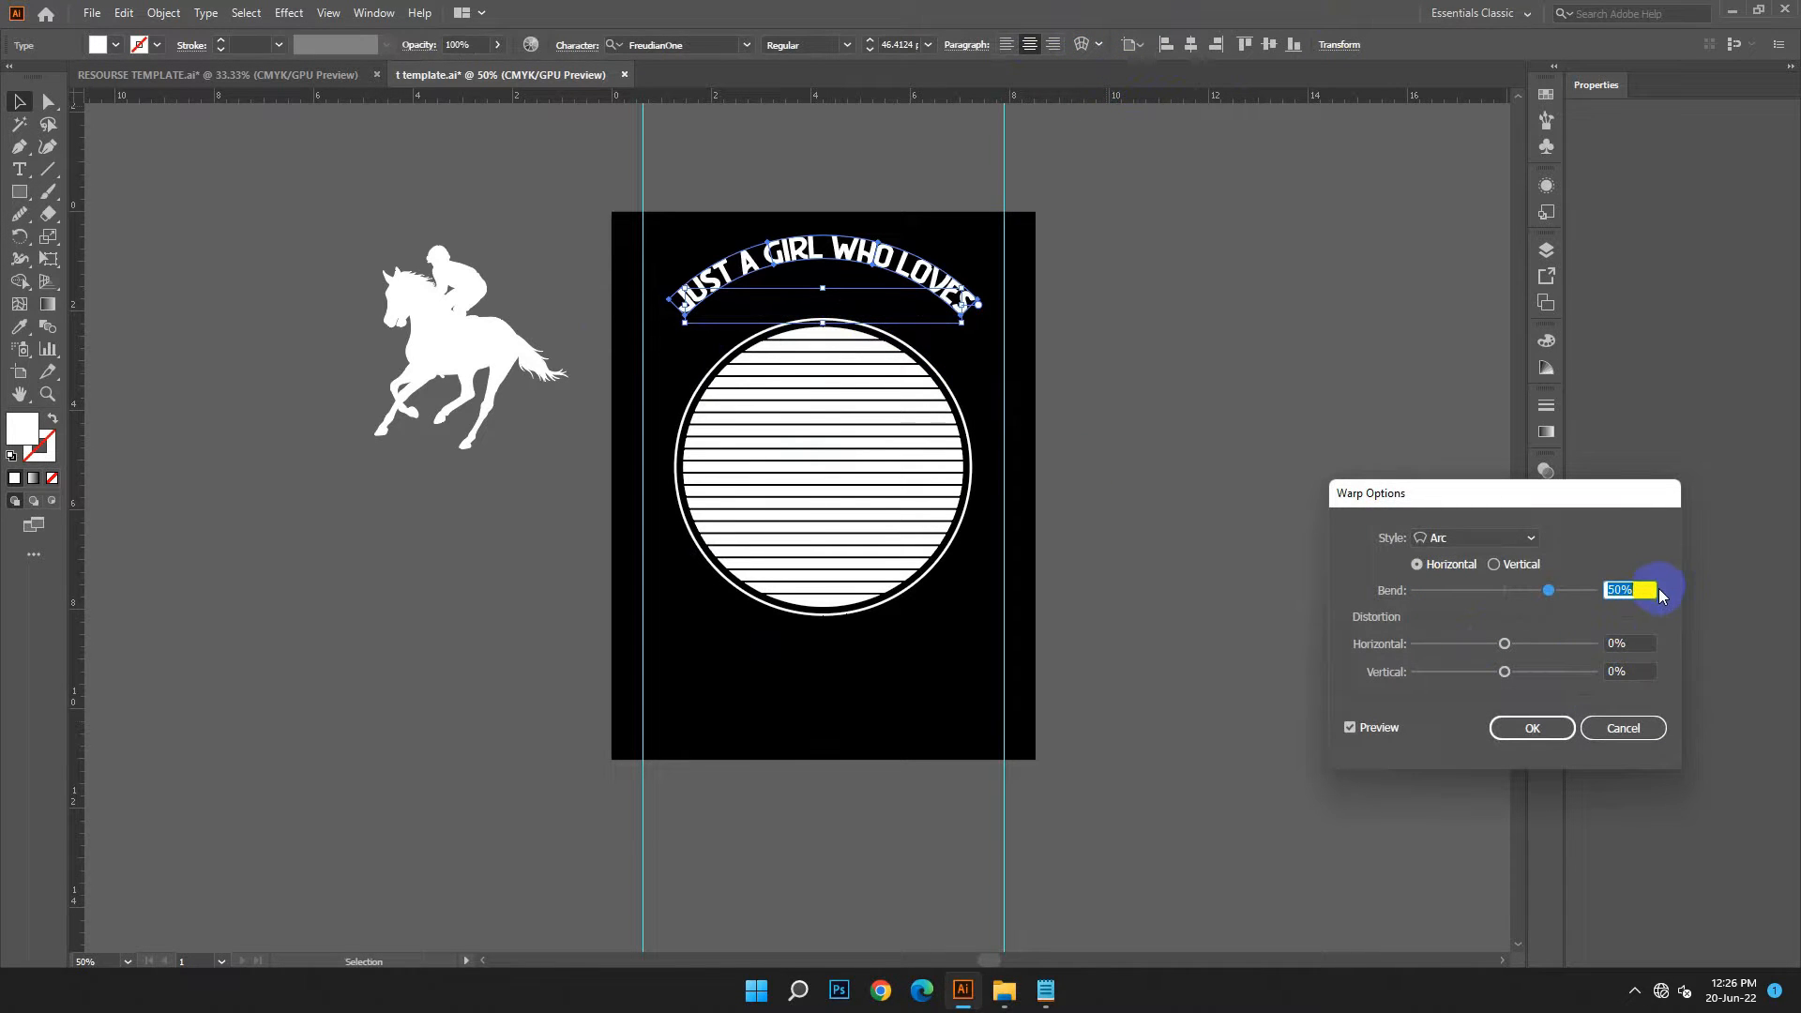
key("Up")
key("Up")
key("Up")
key("Up")
key("Up")
key("Up")
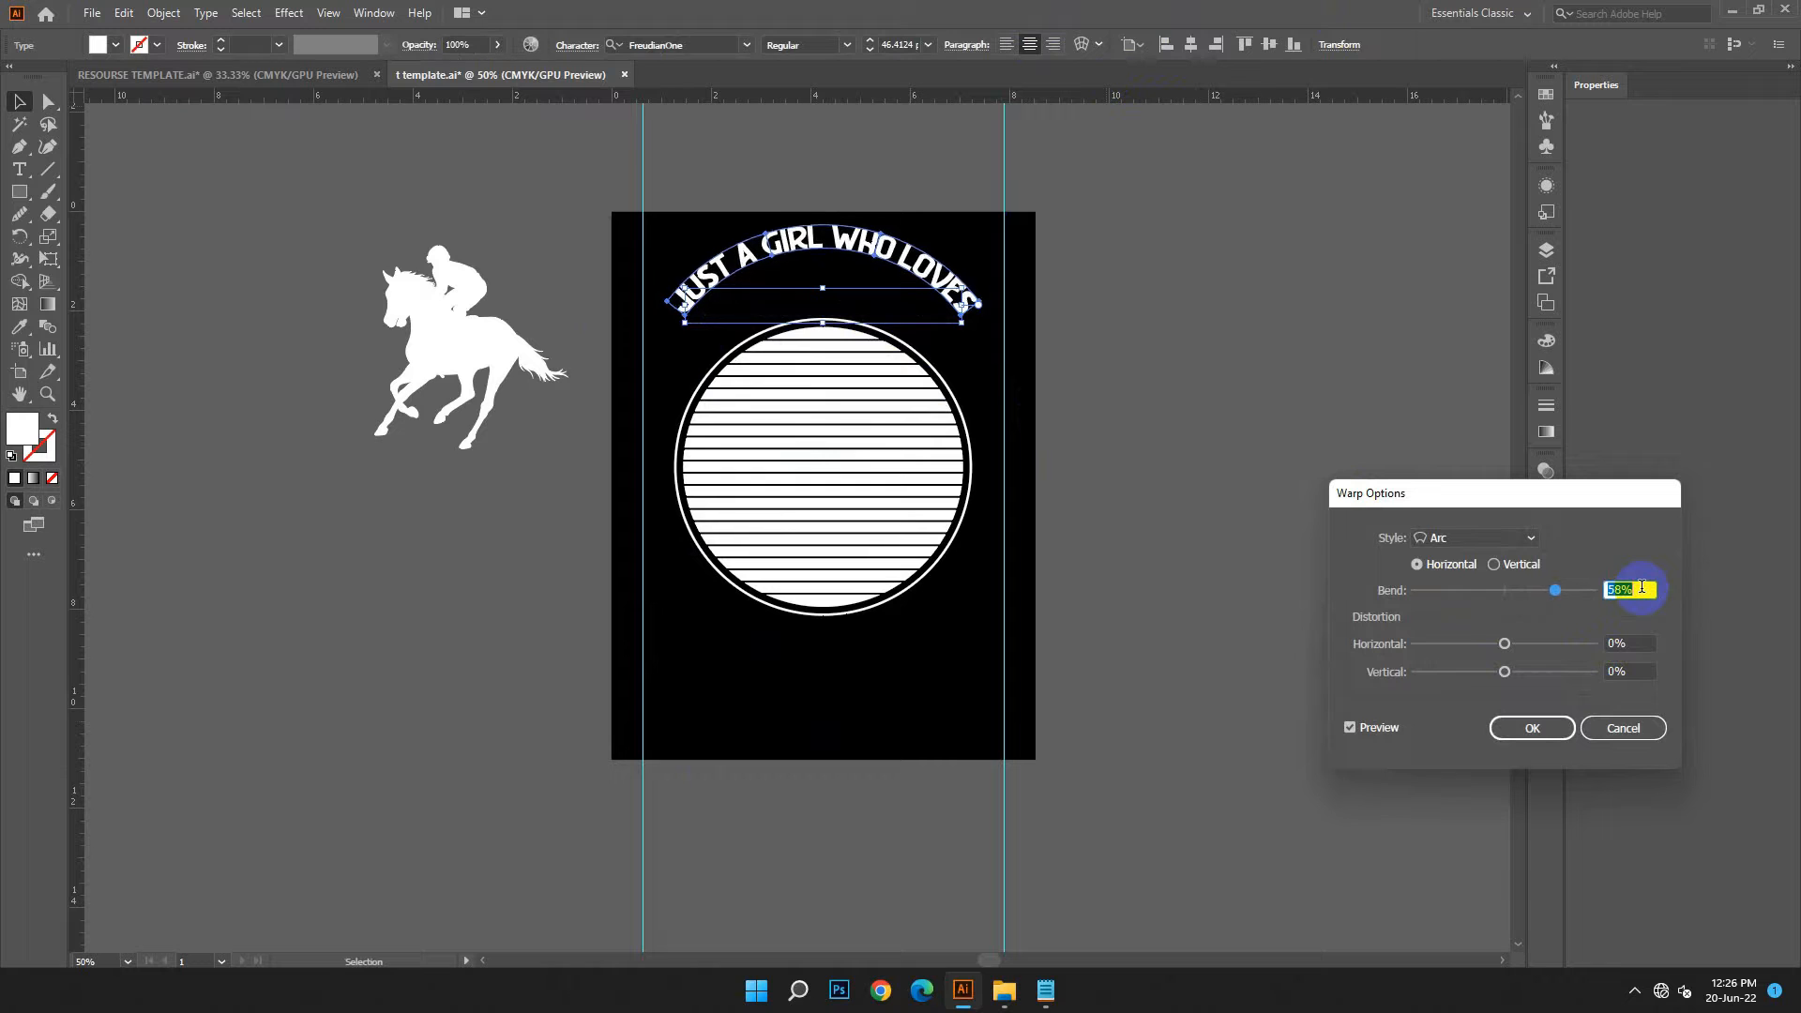
key("Down")
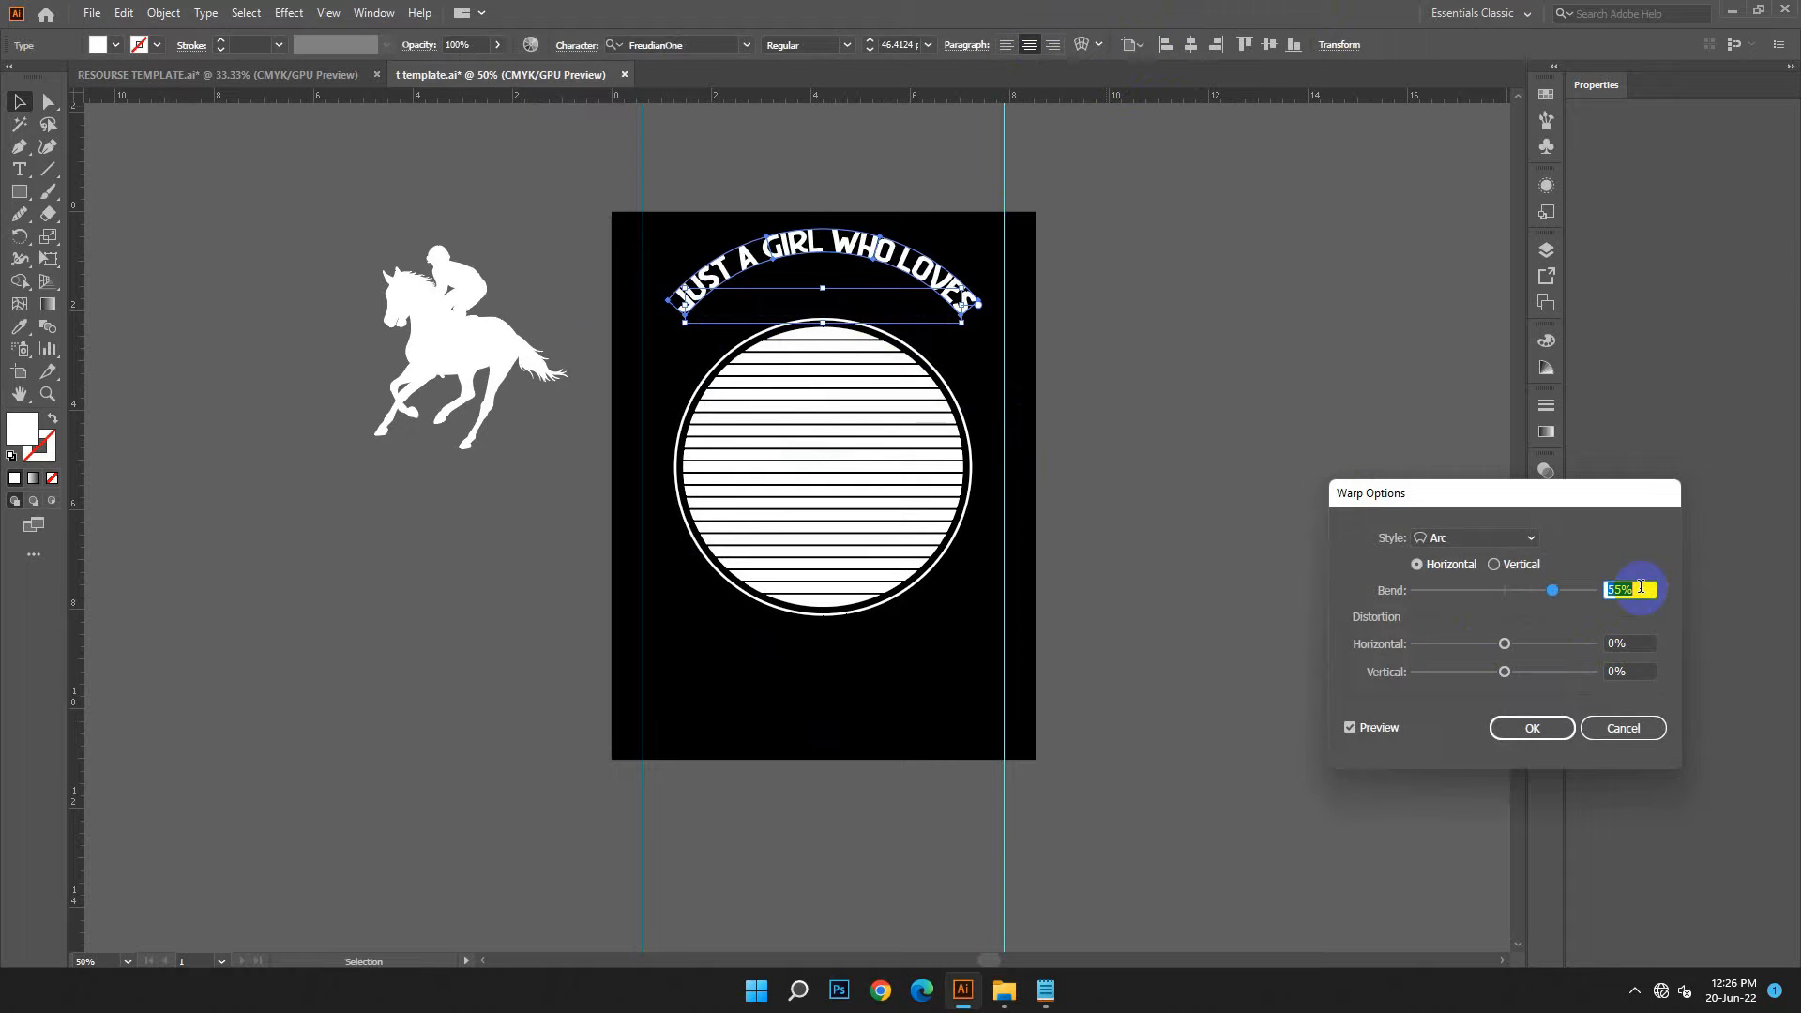
left_click(1499, 733)
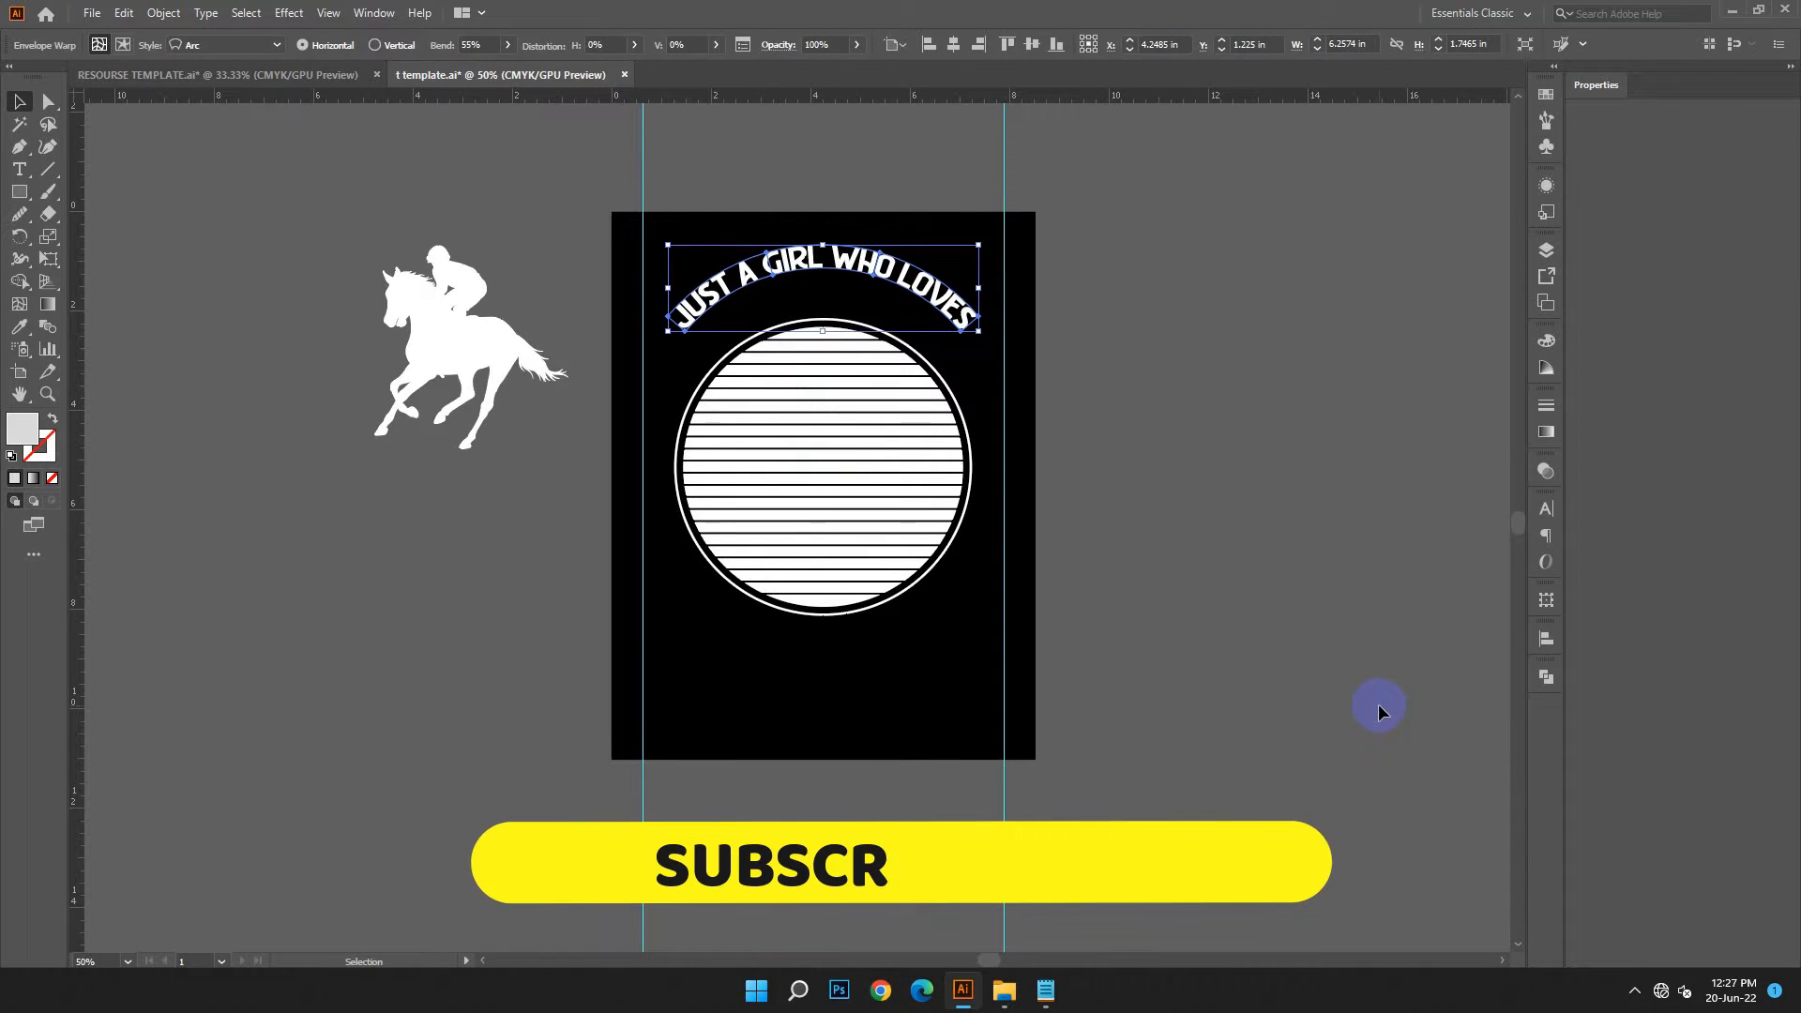
key("Down")
key("Down")
key("Down")
key("Down")
key("Down")
key("Down")
key("Down")
key("Down")
key("Down")
key("Down")
key("Down")
key("Down")
key("Down")
key("Down")
key("Down")
key("Down")
key("Down")
key("Down")
key("Down")
key("Down")
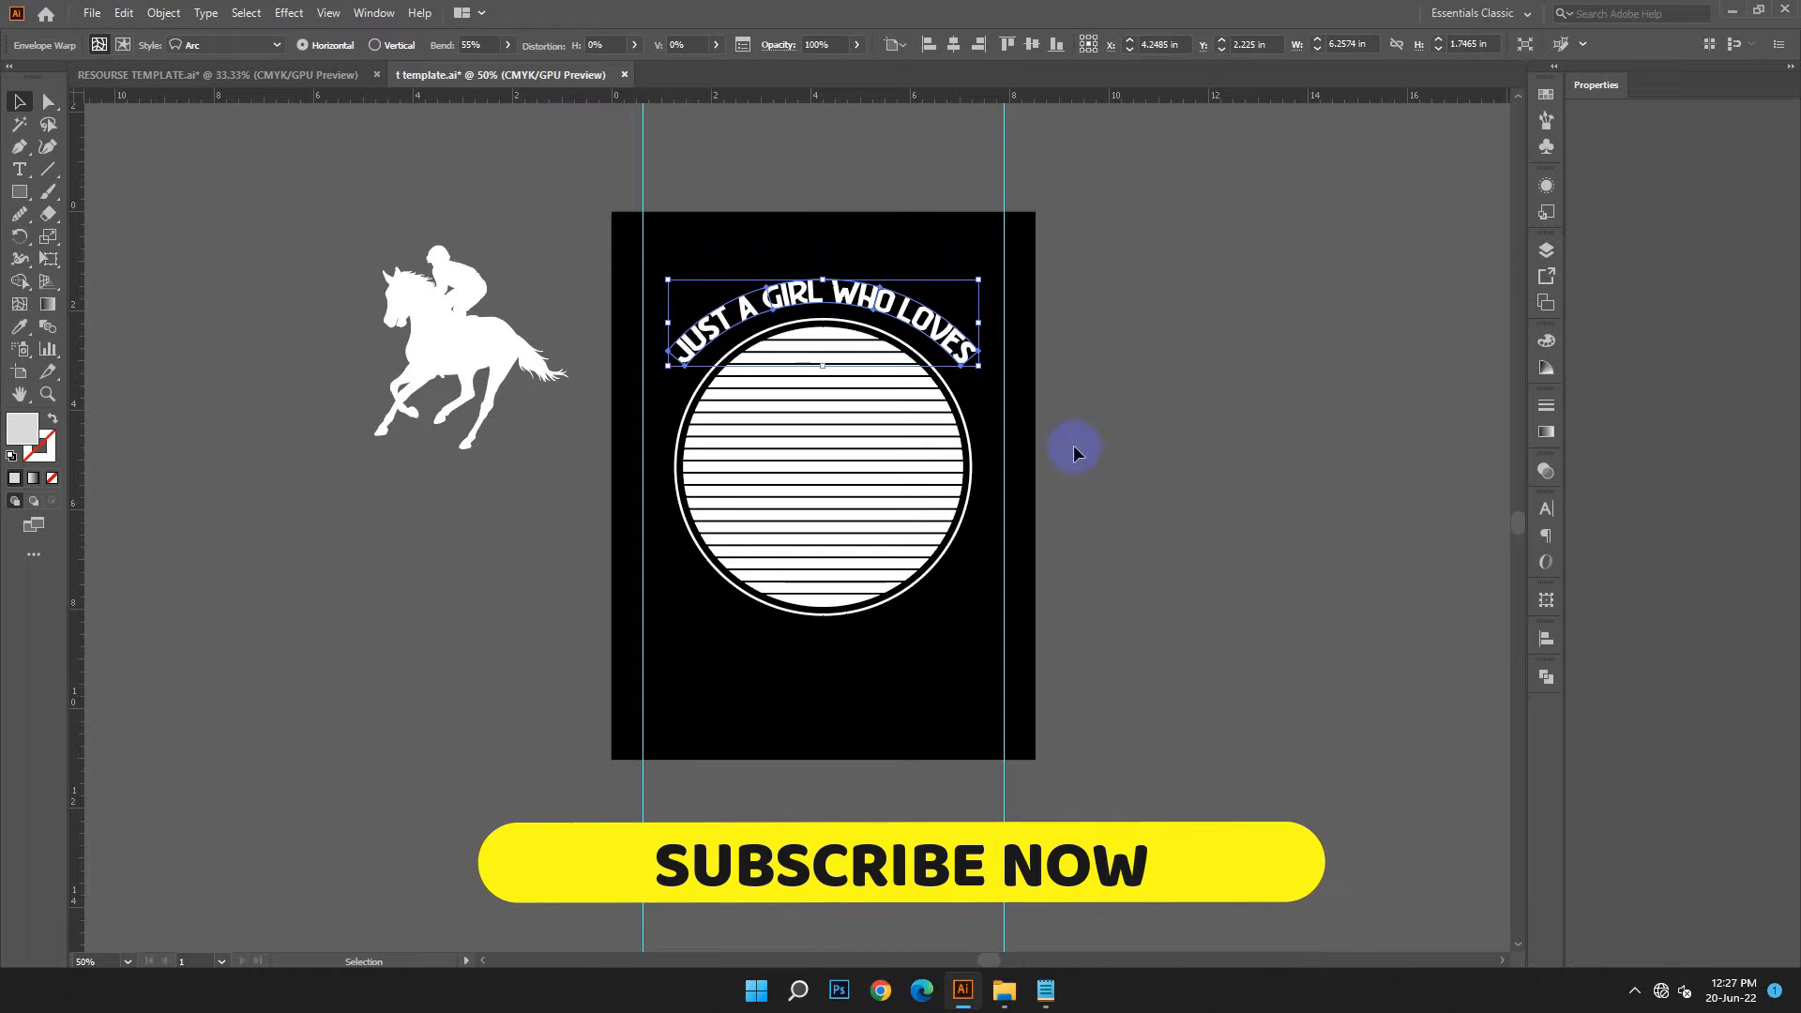
Raise the text's arc bend to 61% and move it back down around the top of the striped circle
left_click(480, 46)
key("shift+Up")
key("shift+Up")
key("shift+Up")
key("shift+Up")
key("shift+Up")
key("shift+Up")
key("shift+Up")
key("shift+Up")
key("shift+Up")
key("shift+Up")
key("shift+Up")
key("shift+Up")
key("shift+Up")
key("shift+Up")
key("shift+Up")
key("shift+Up")
key("shift+Up")
key("shift+Up")
key("shift+Up")
key("shift+Up")
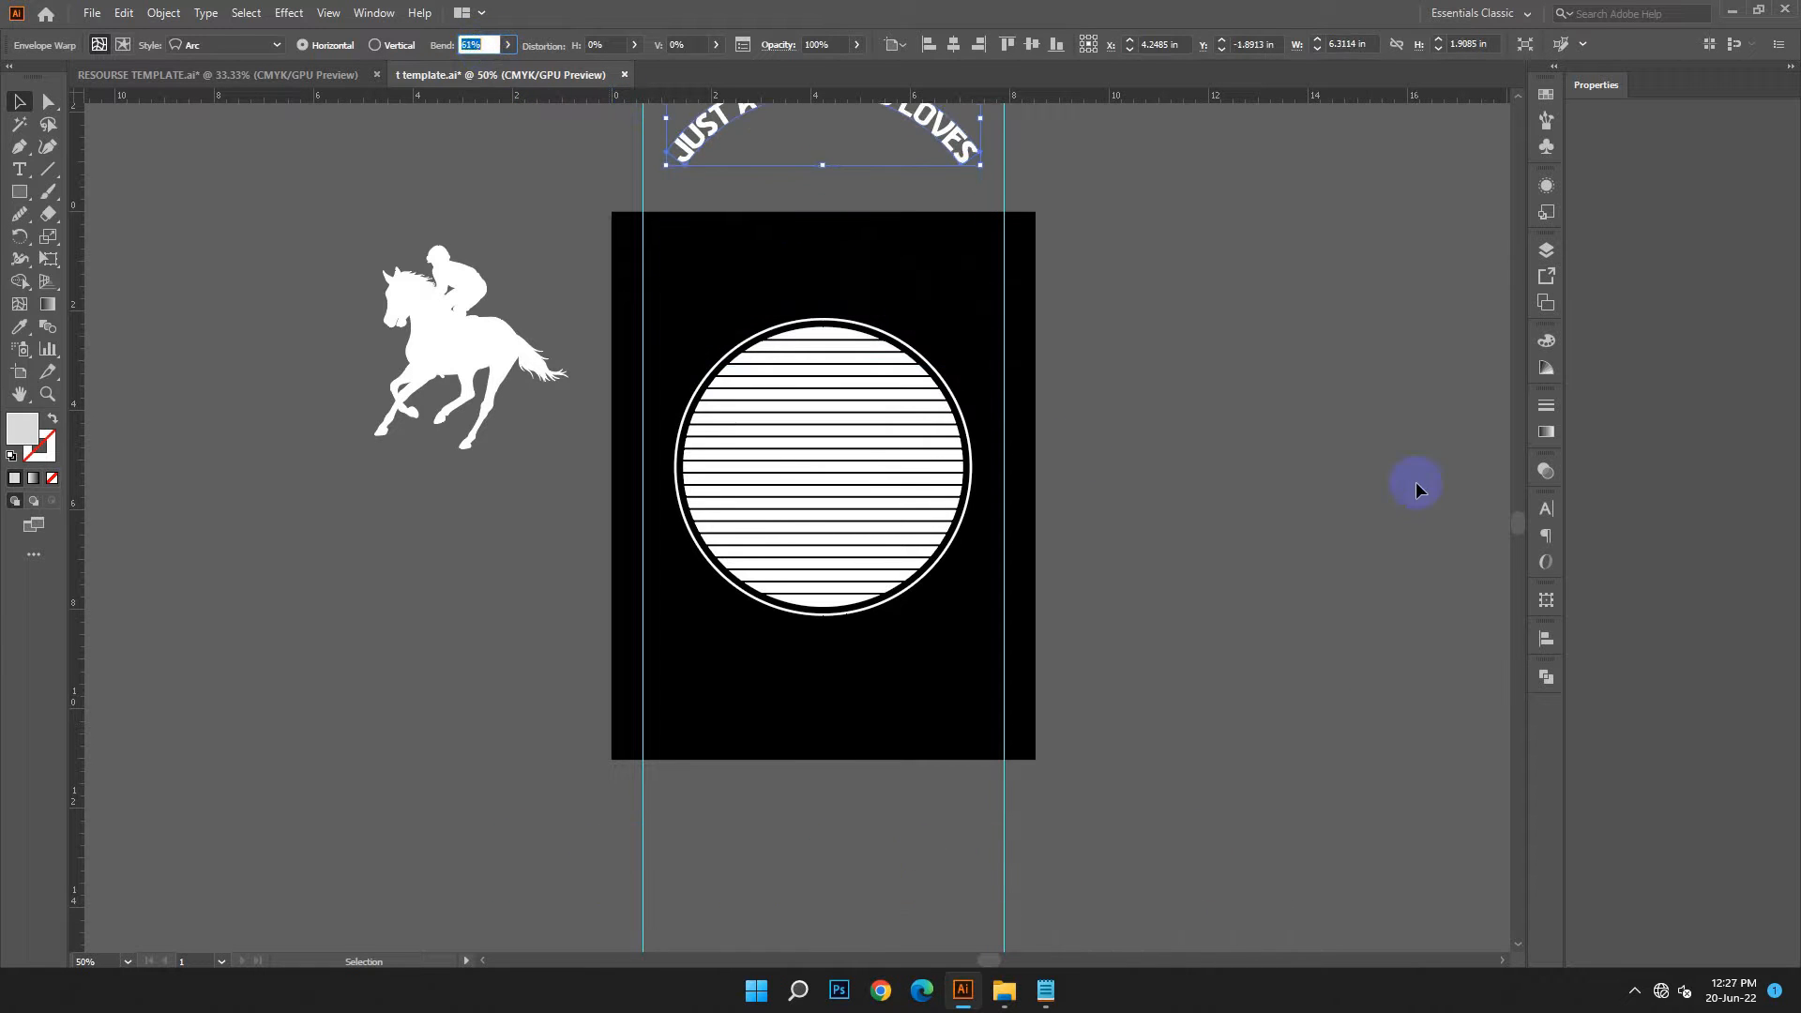
left_click(1416, 486)
left_click_drag(987, 153, 972, 358)
left_click(1233, 404)
Increase the text's arc bend further to match the circle's curve and reposition it along the circle's top edge
left_click(909, 310)
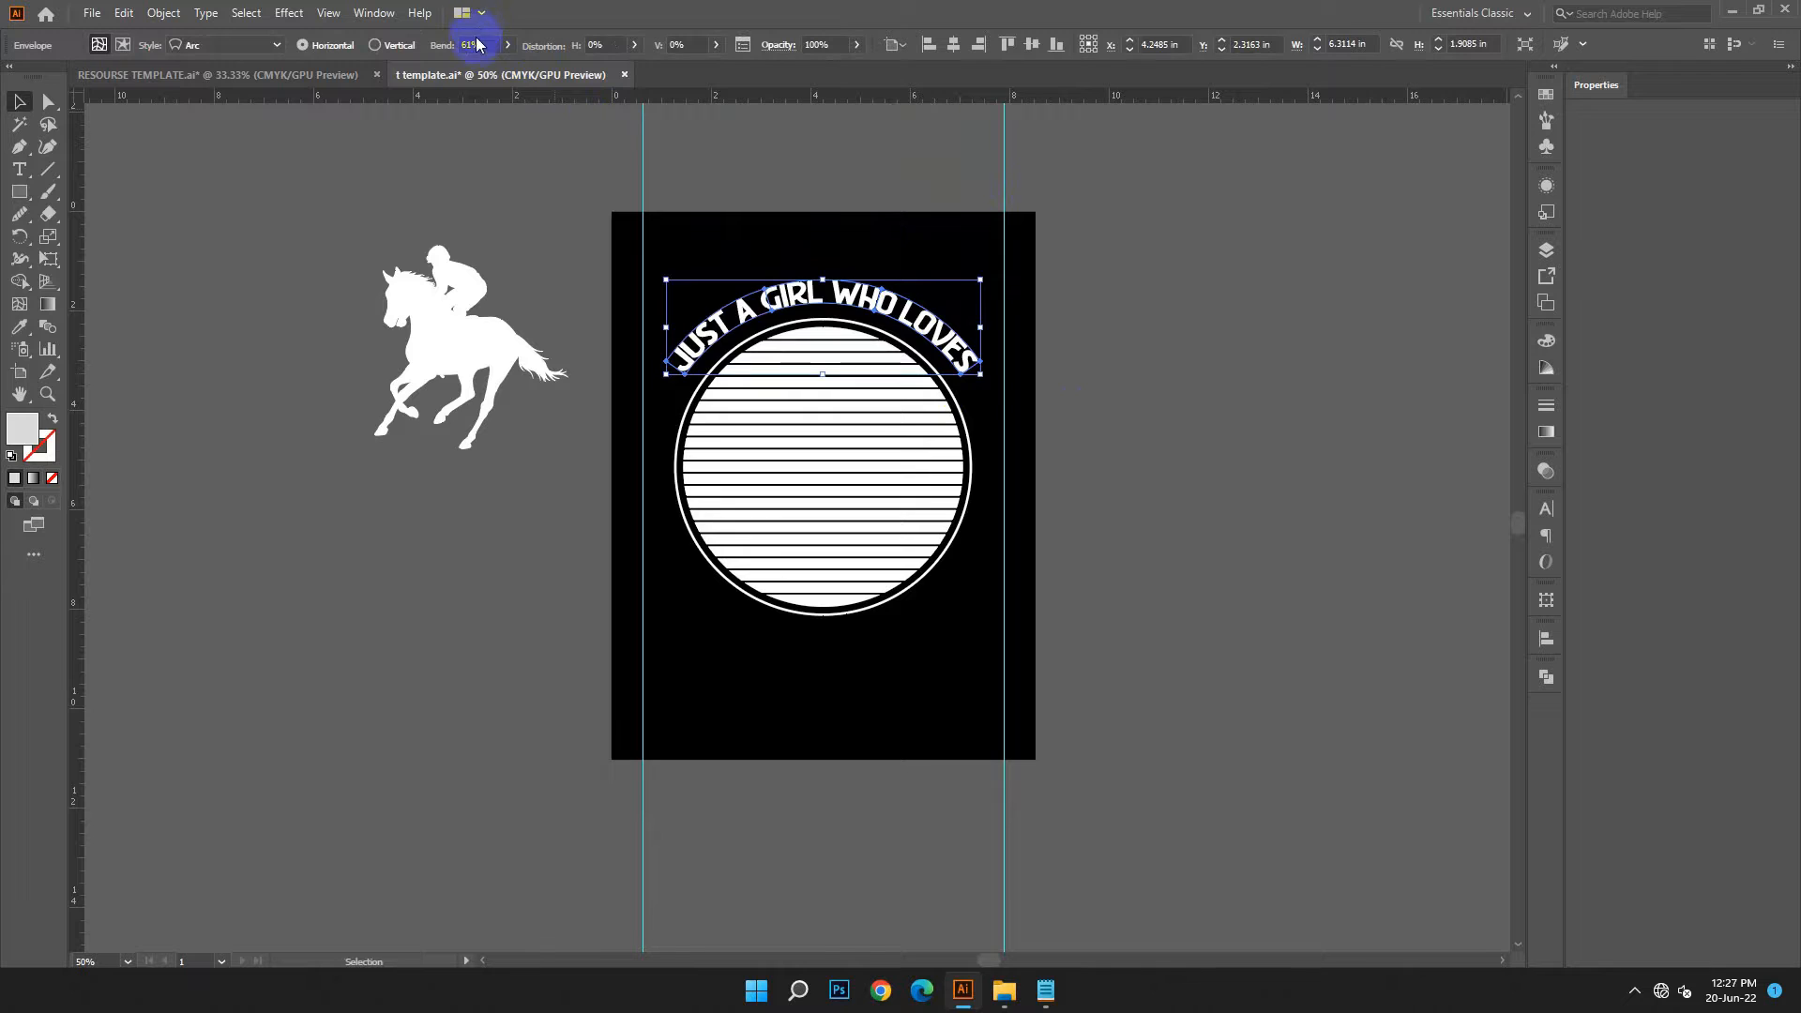
left_click(477, 41)
scroll(476, 42, "up", 3)
left_click(1166, 386)
scroll(994, 189, "up", 2)
left_click_drag(978, 267, 983, 441)
left_click(1176, 553)
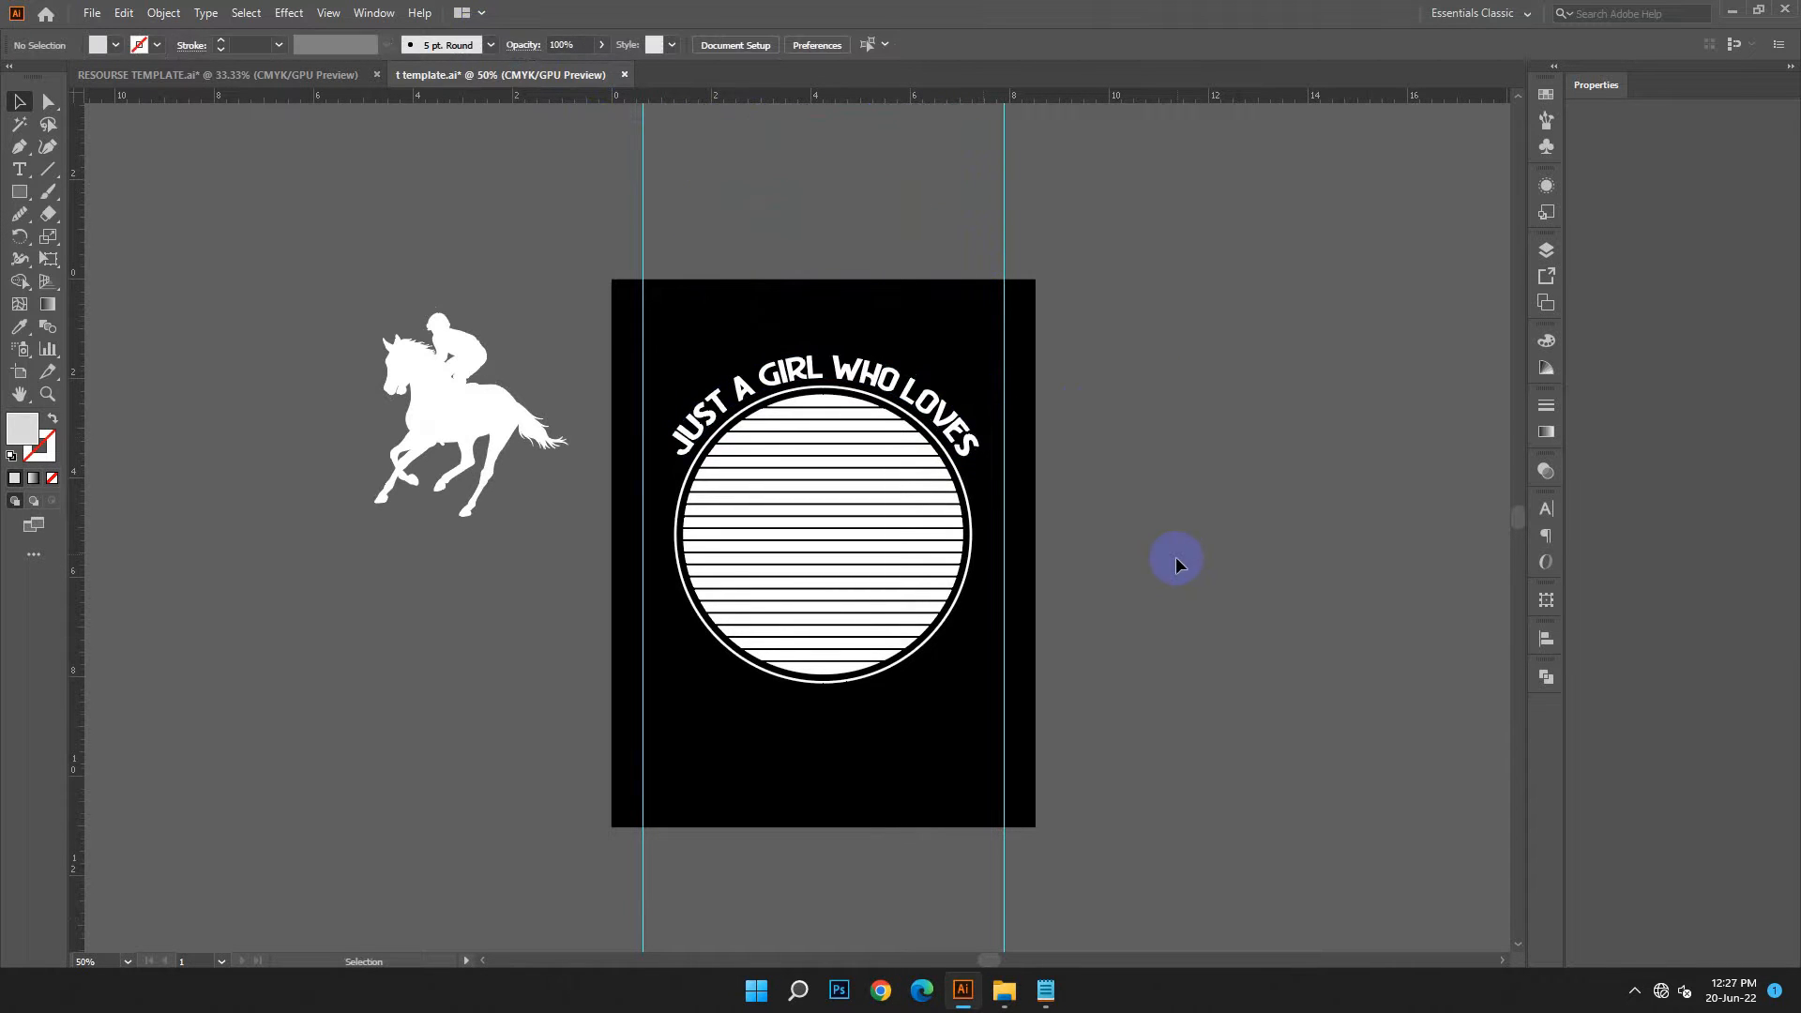
Draw a circle about 6.57 in across from the striped circle's centre with the Ellipse tool
scroll(1210, 601, "down", 2)
left_click(21, 196)
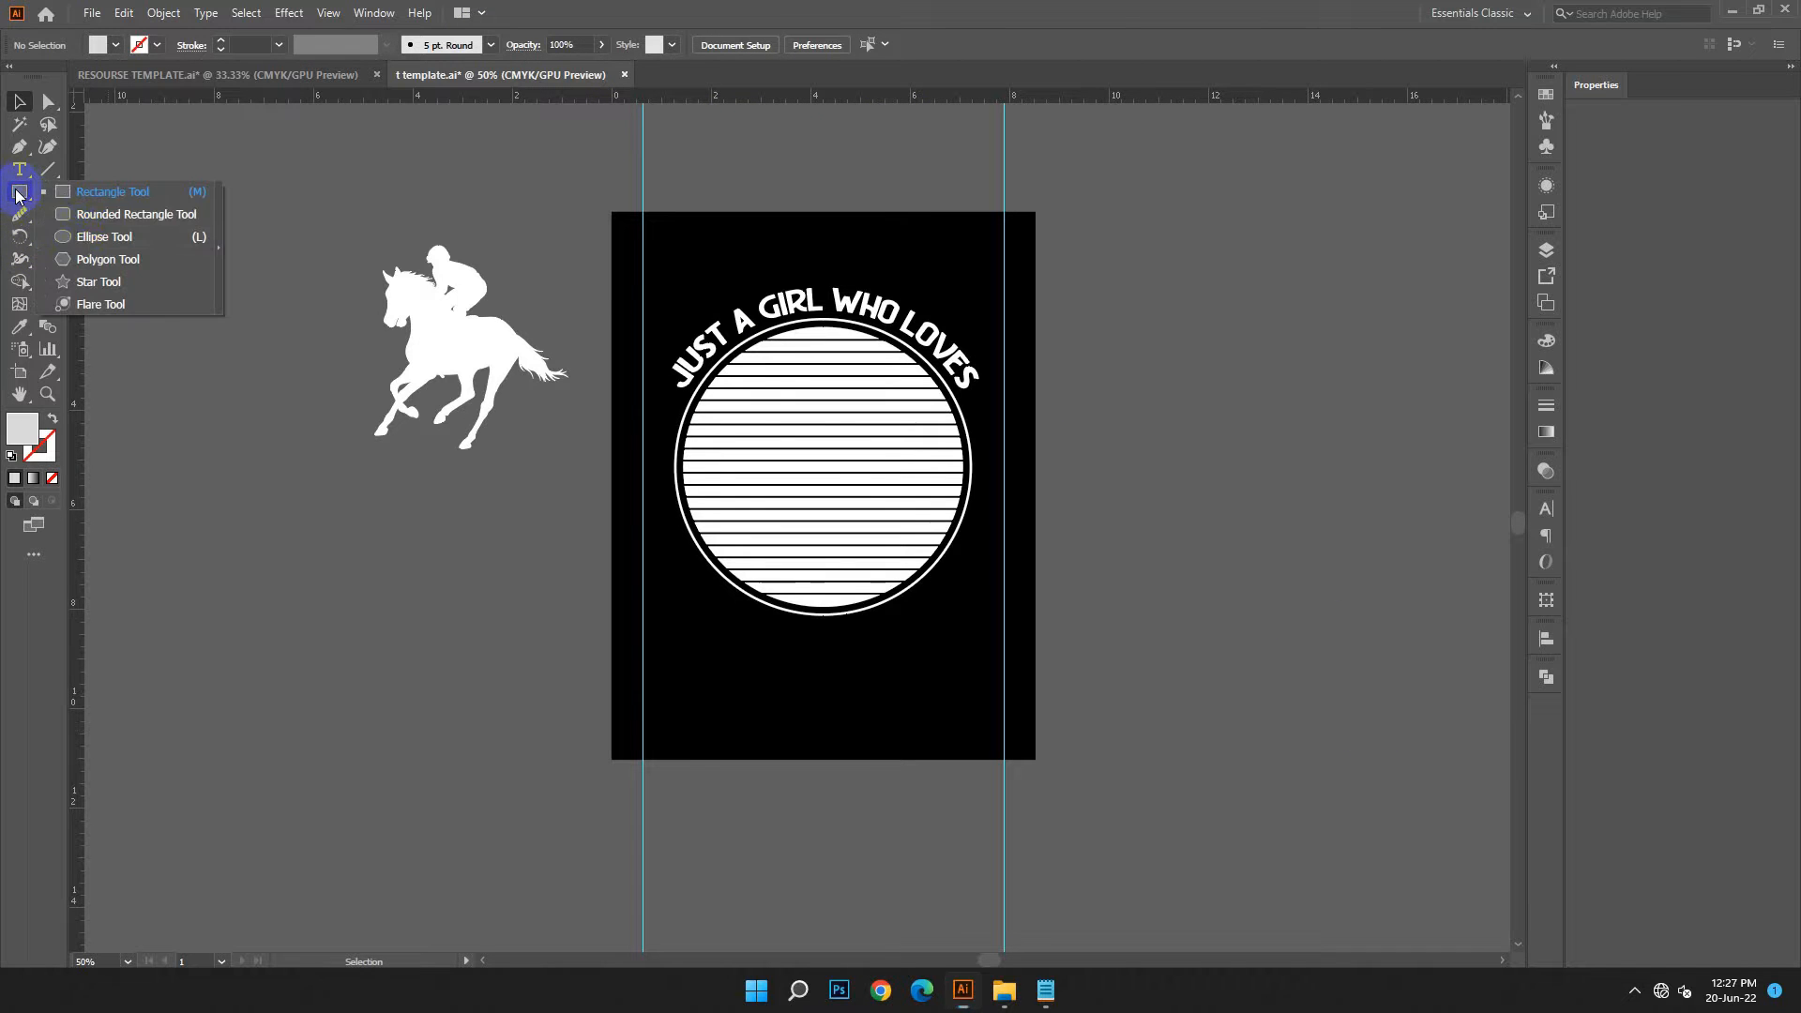
left_click(75, 234)
left_click_drag(828, 465, 961, 629)
left_click(19, 101)
Fill the new circle with white and centre it horizontally on the artboard
double_click(14, 432)
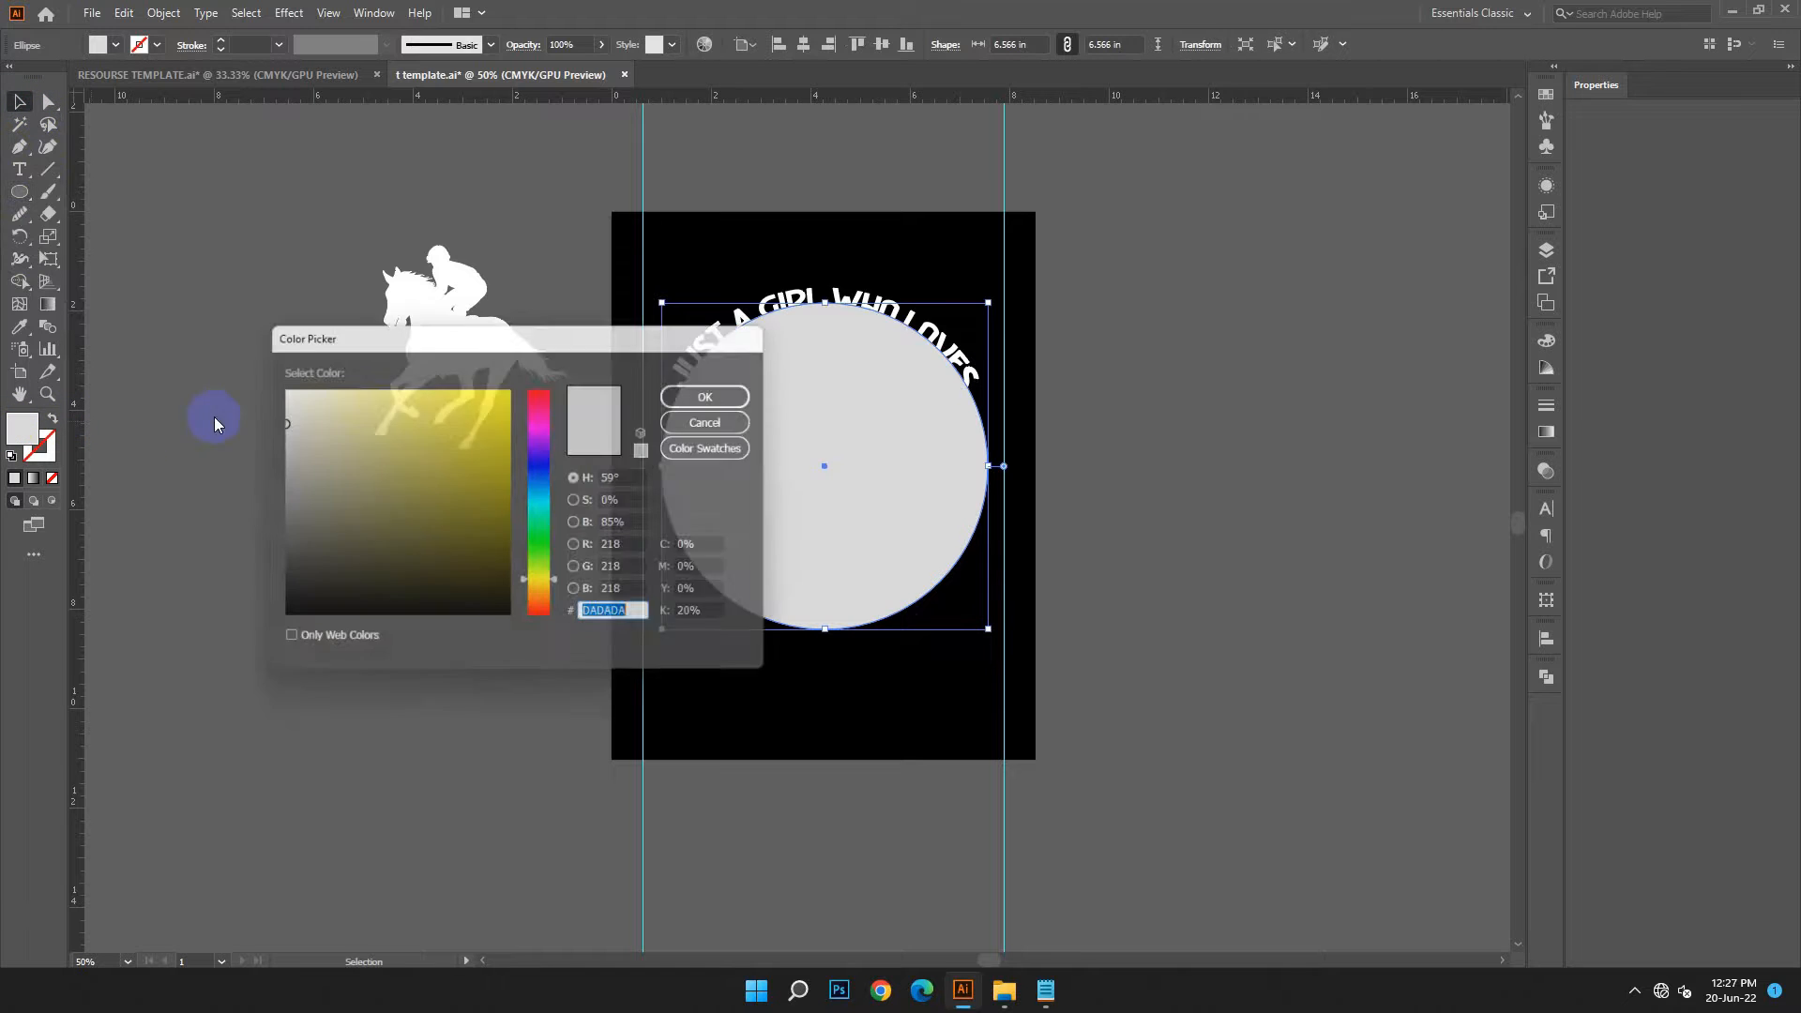
left_click(276, 385)
left_click(716, 390)
left_click(803, 47)
Swap the circle's white fill to its stroke, leaving no fill, and set the stroke weight to 4 pt
left_click(52, 418)
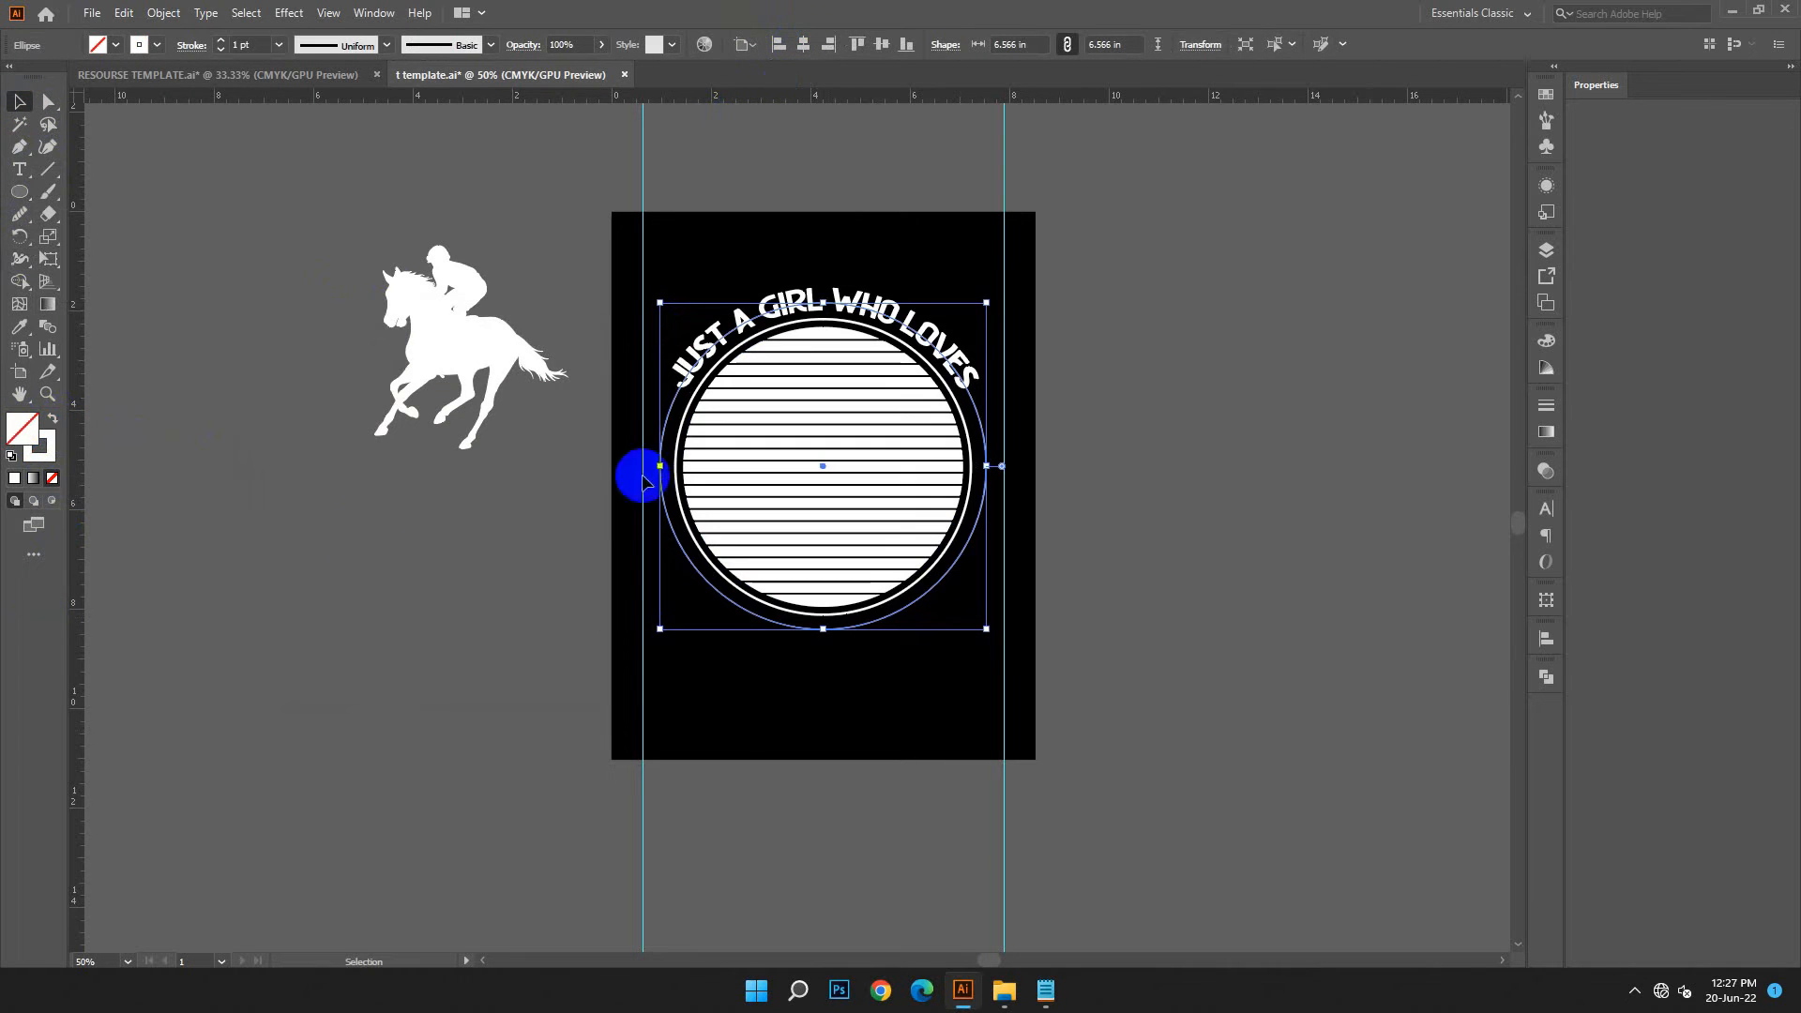
left_click(221, 41)
left_click(221, 41)
left_click(222, 40)
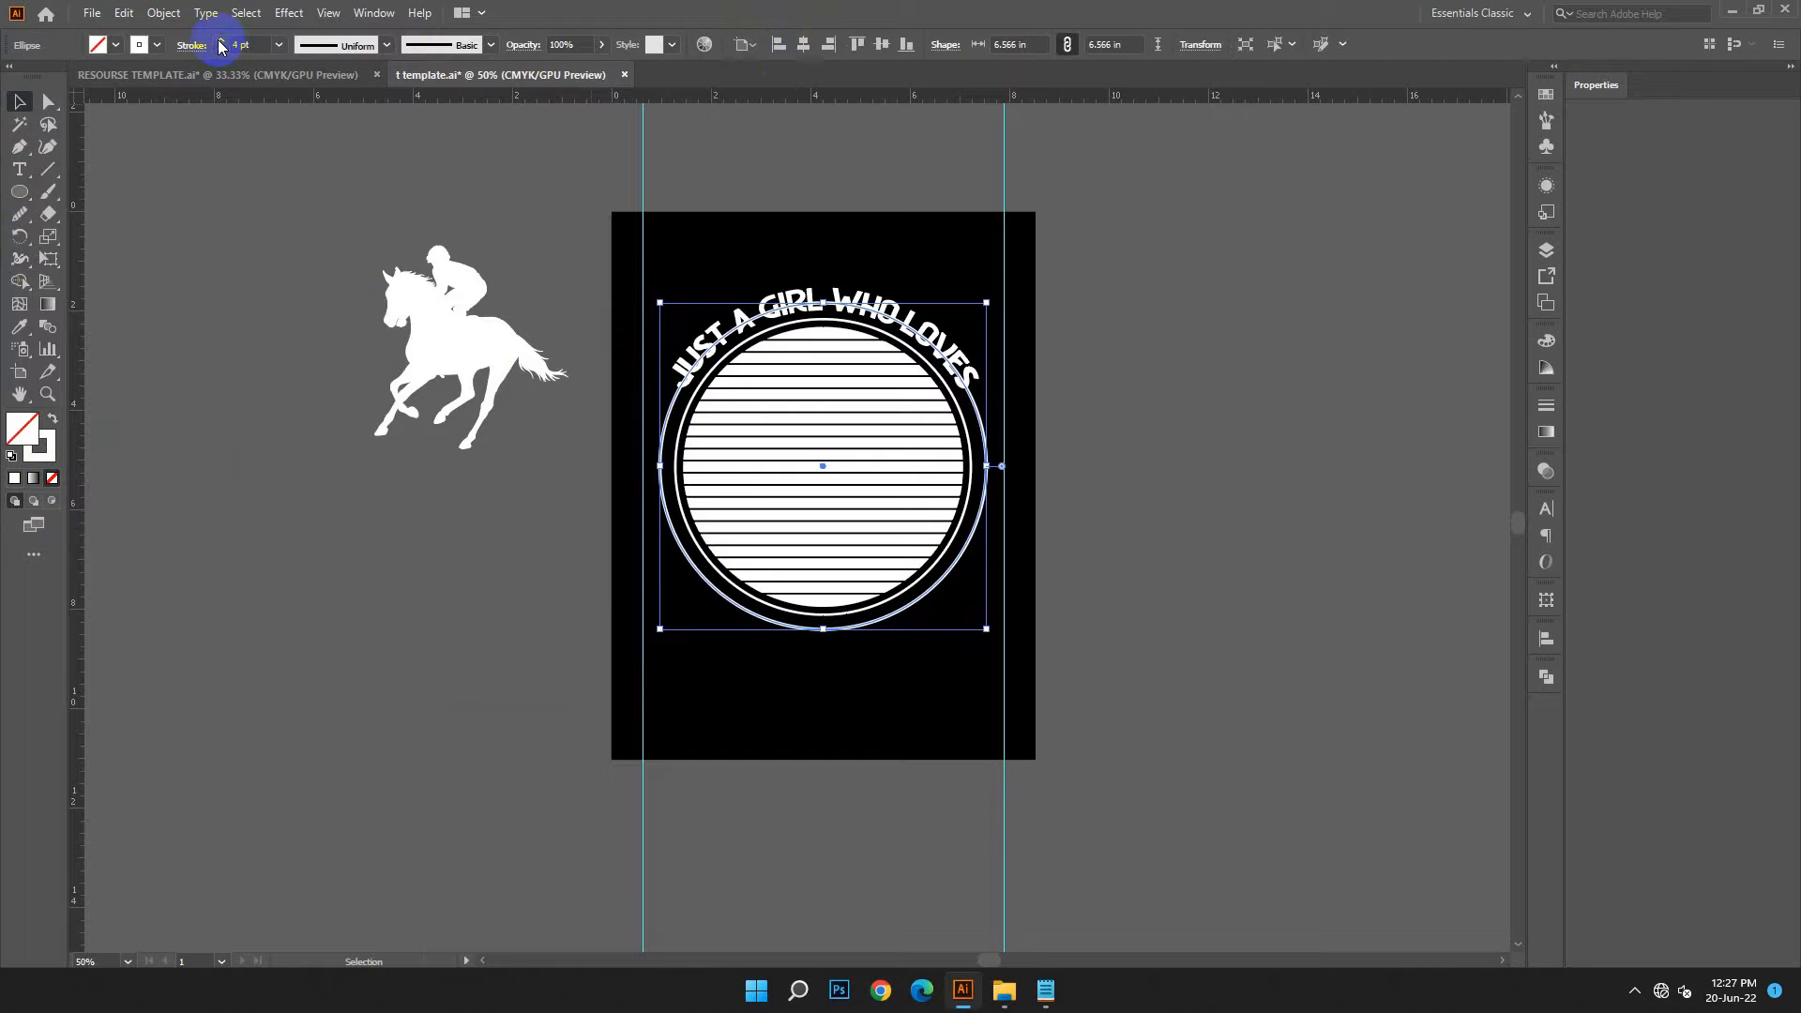
left_click(1185, 773)
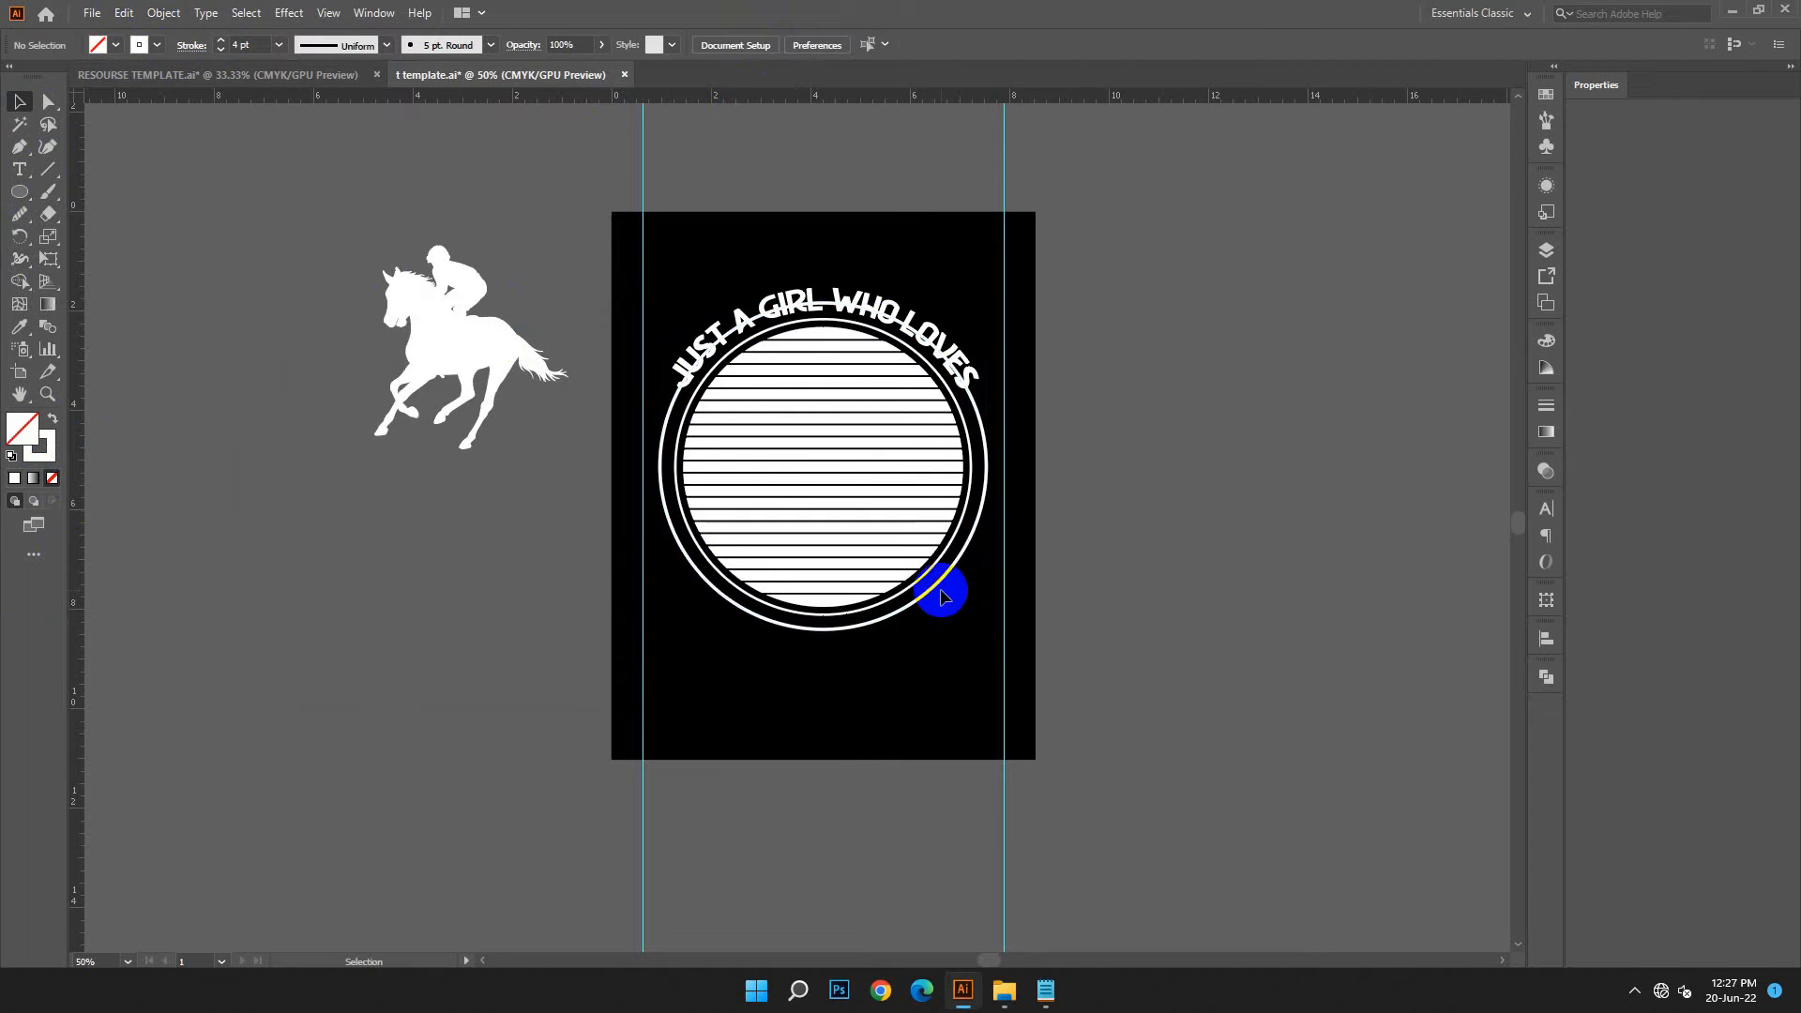
left_click(938, 596)
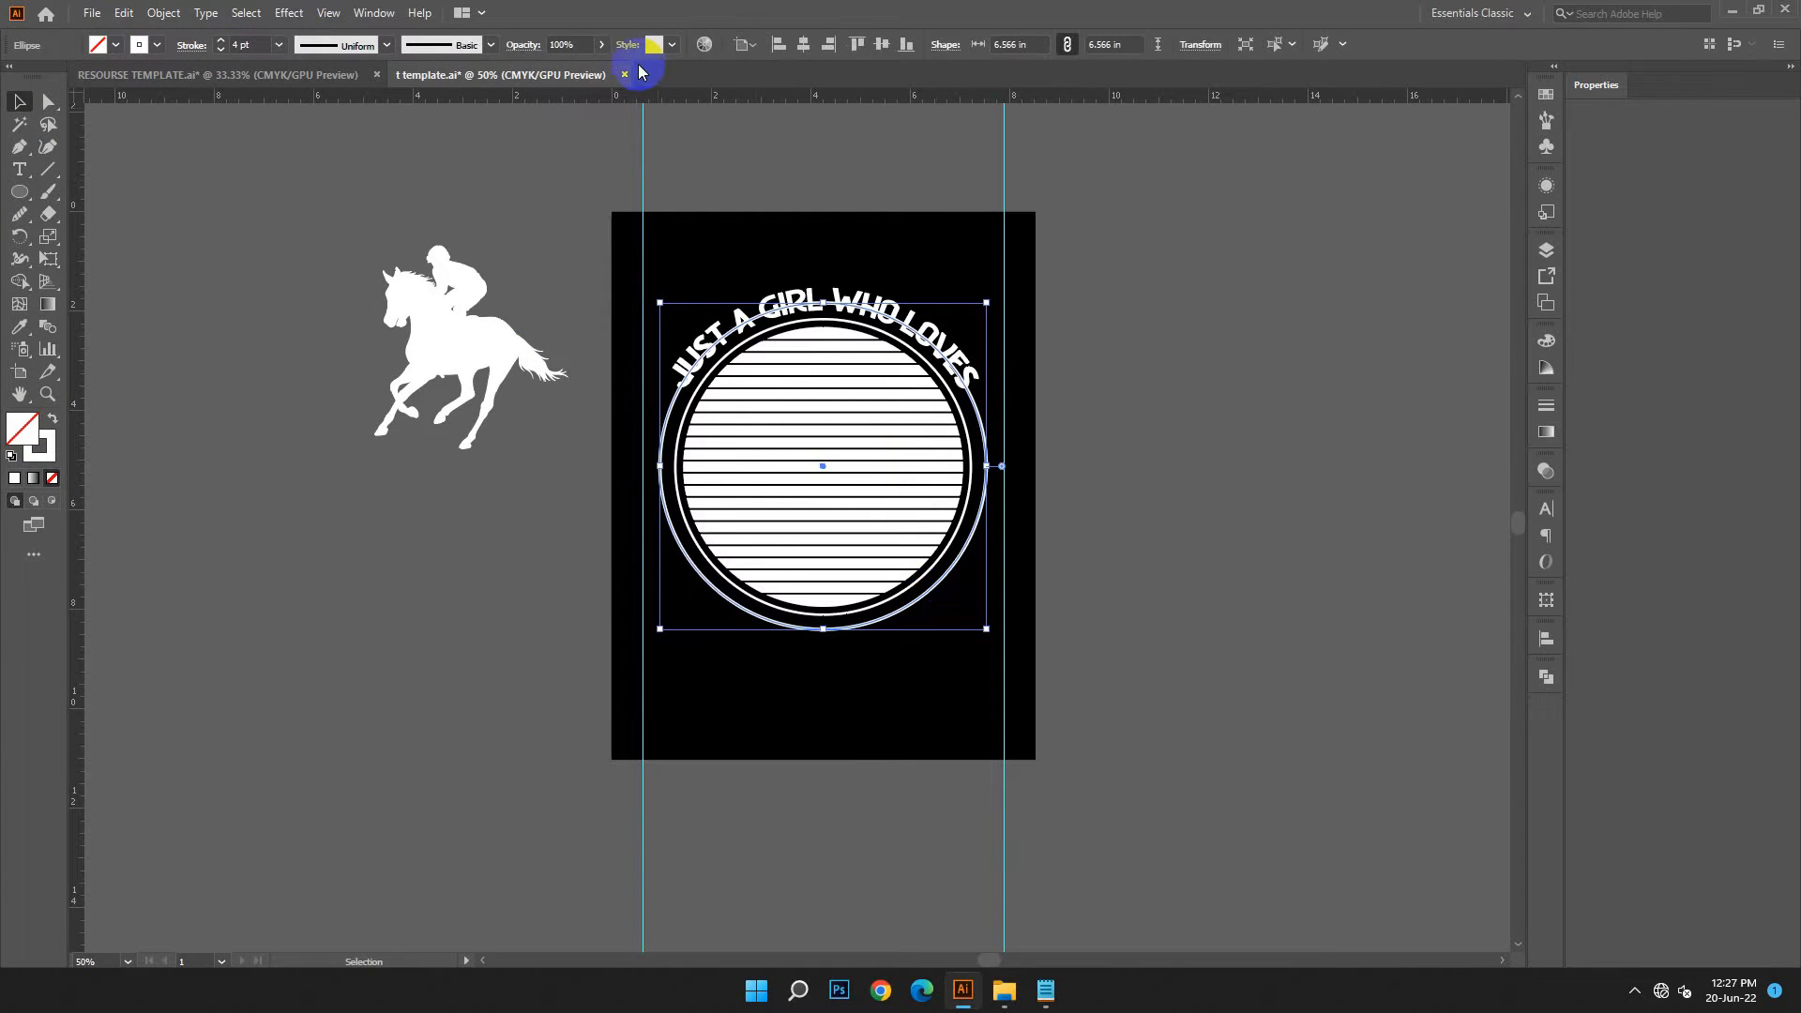
left_click(1240, 595)
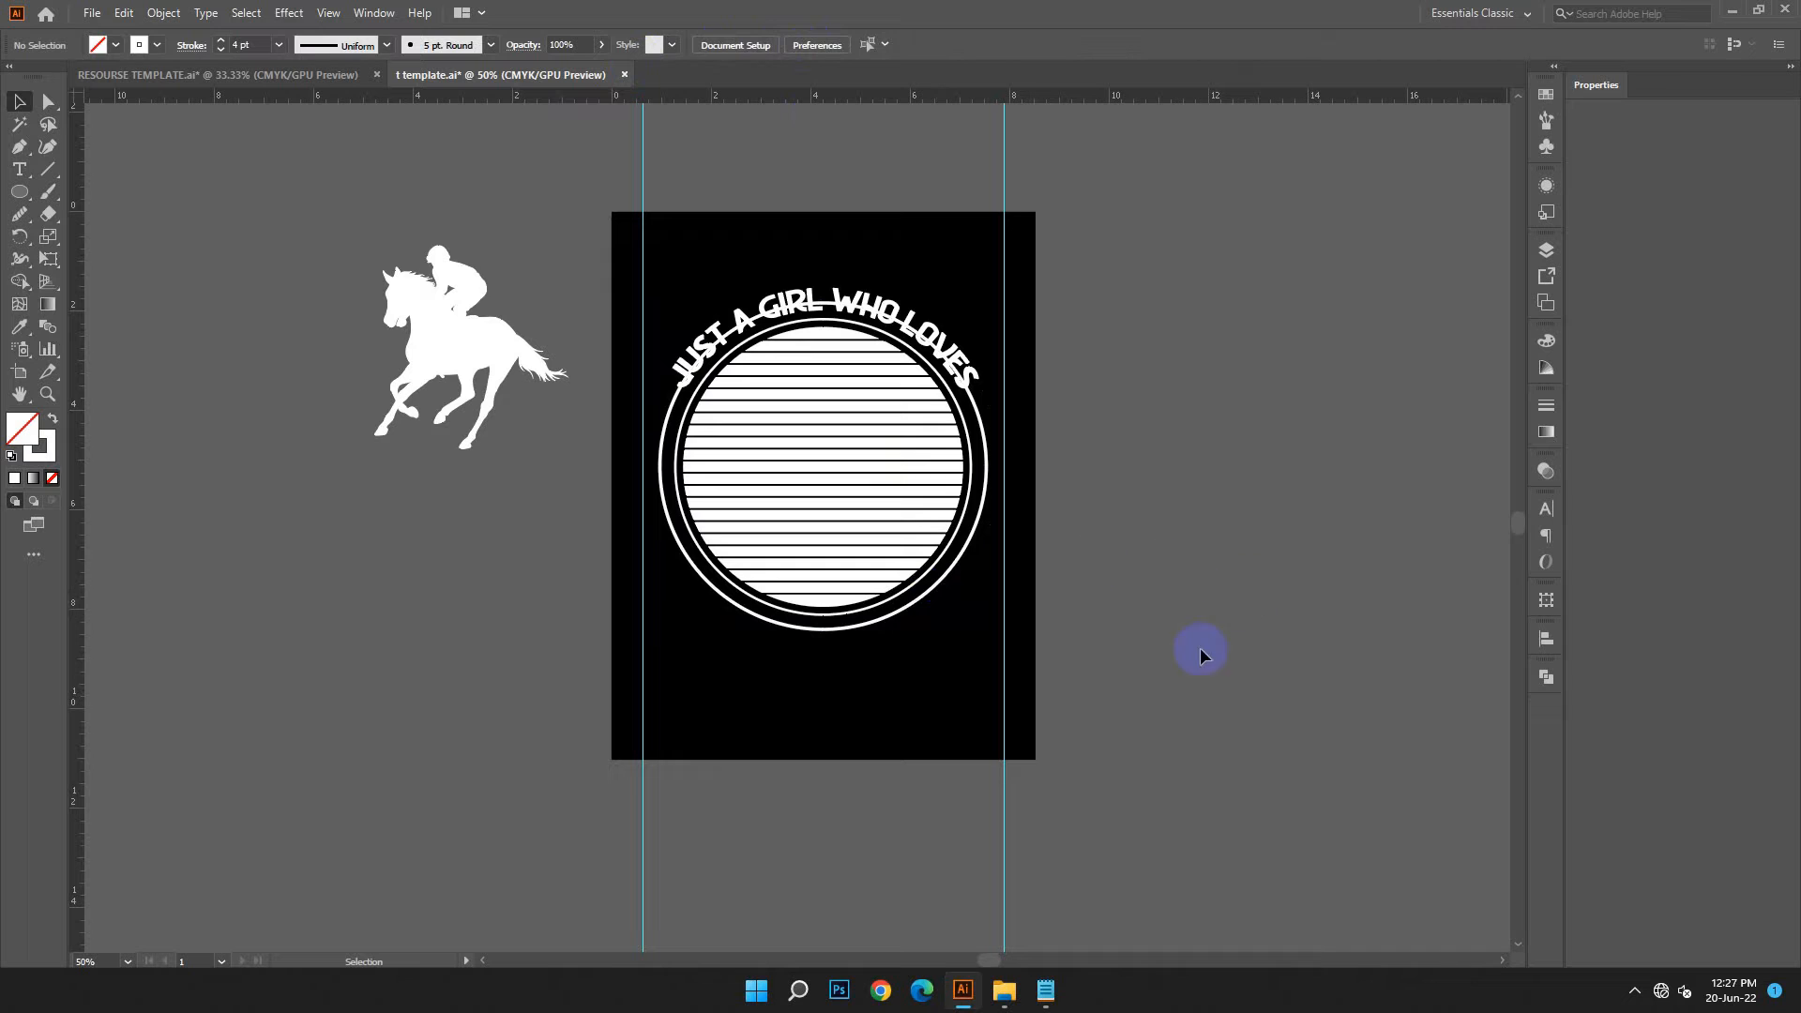
Duplicate the outlined circle in place and scale the copy up slightly from its centre to form a second ring
left_click(896, 616)
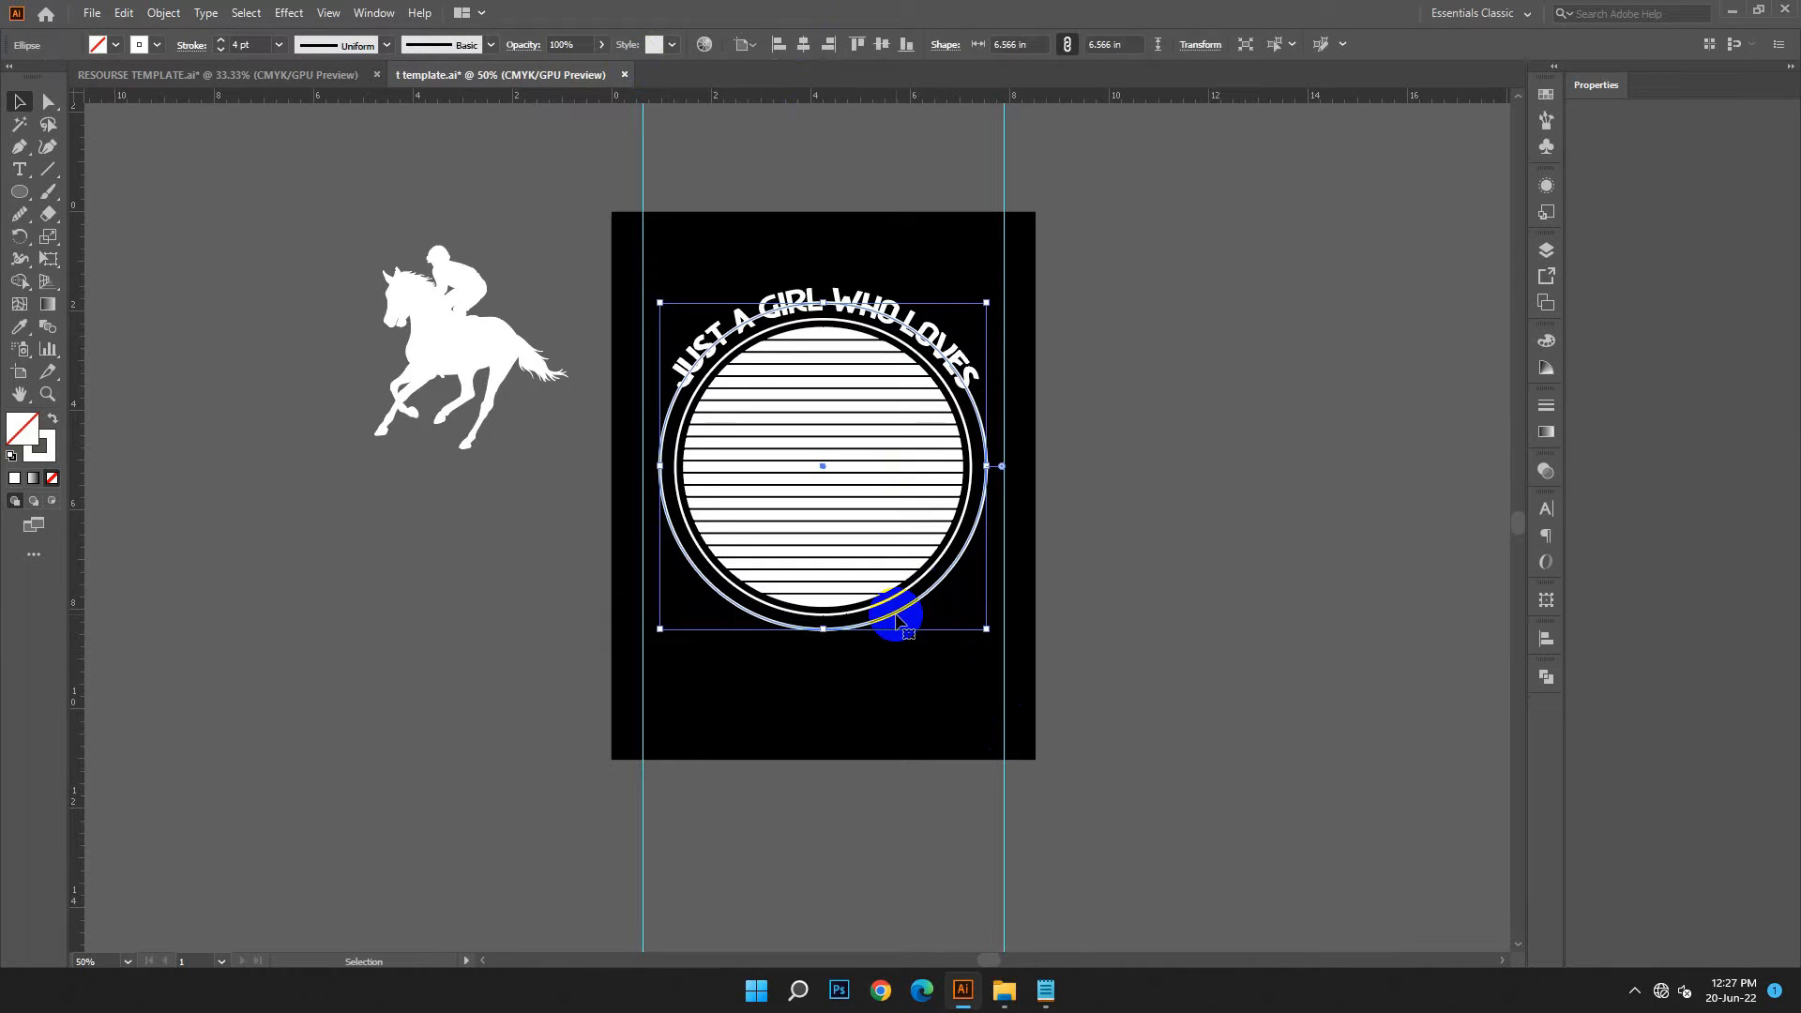
left_click(125, 14)
left_click(161, 103)
left_click(124, 13)
left_click(302, 121)
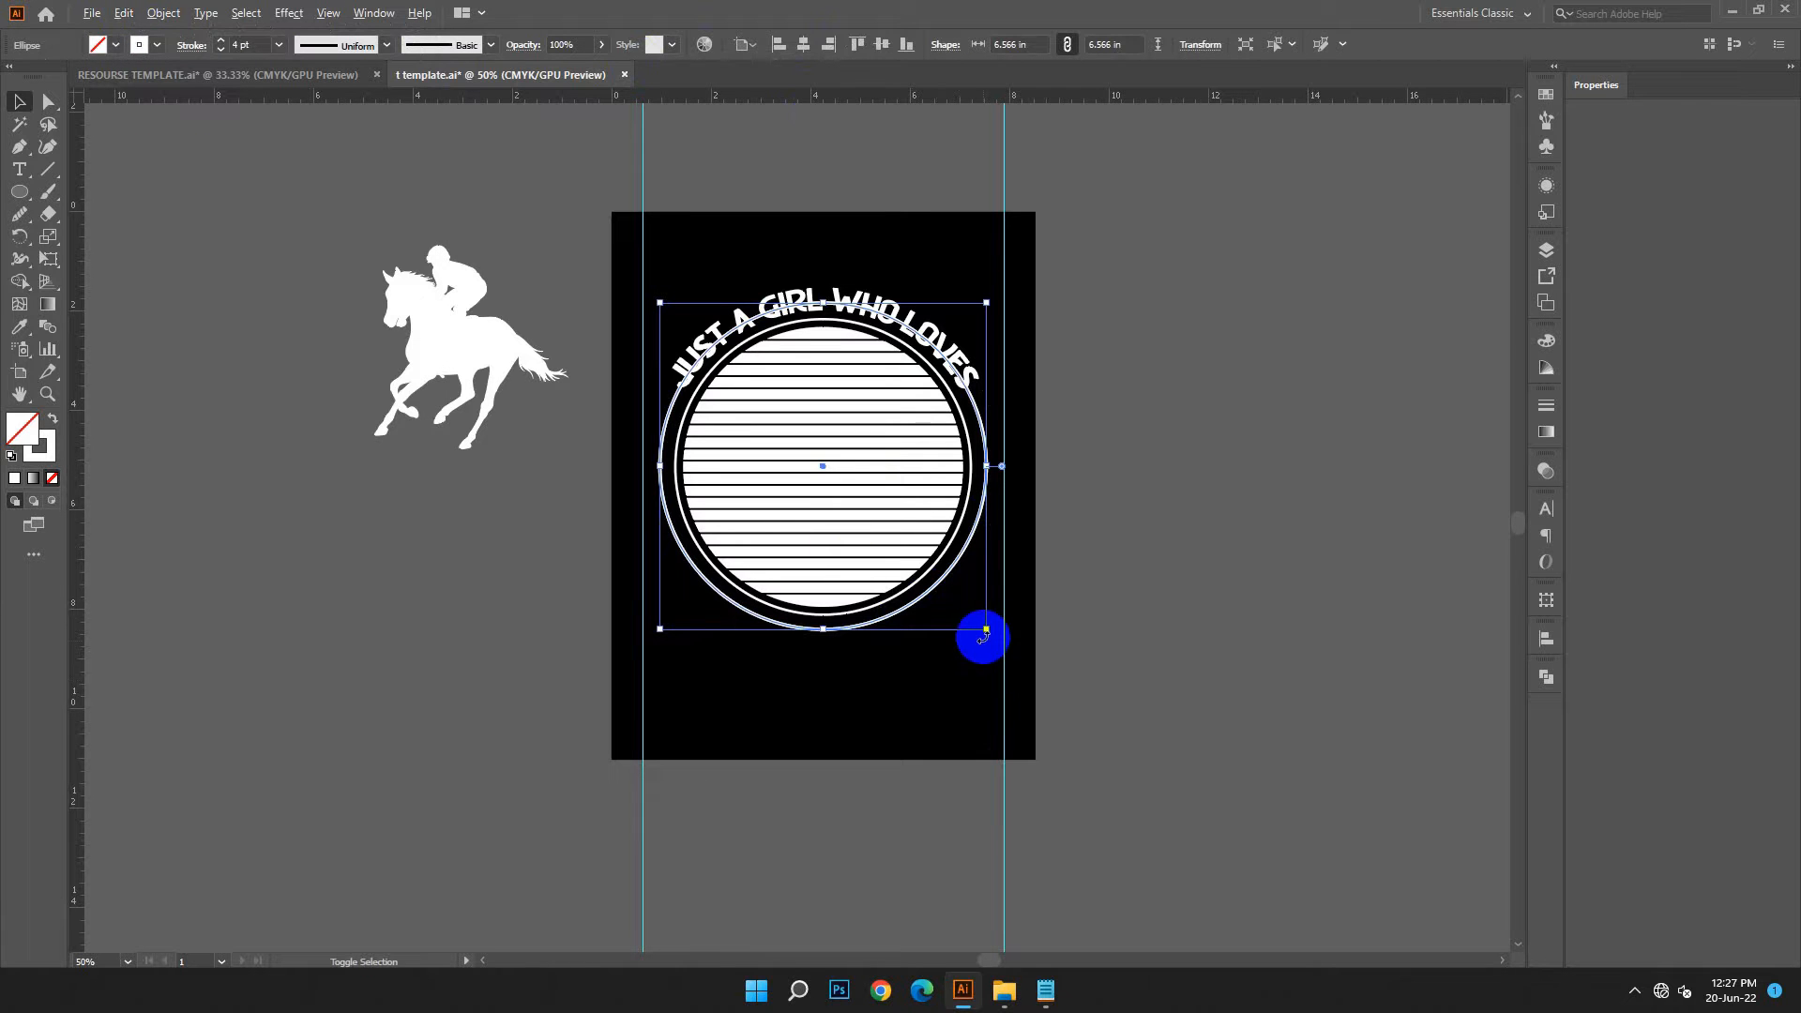
left_click_drag(986, 634, 994, 636)
left_click(1152, 664)
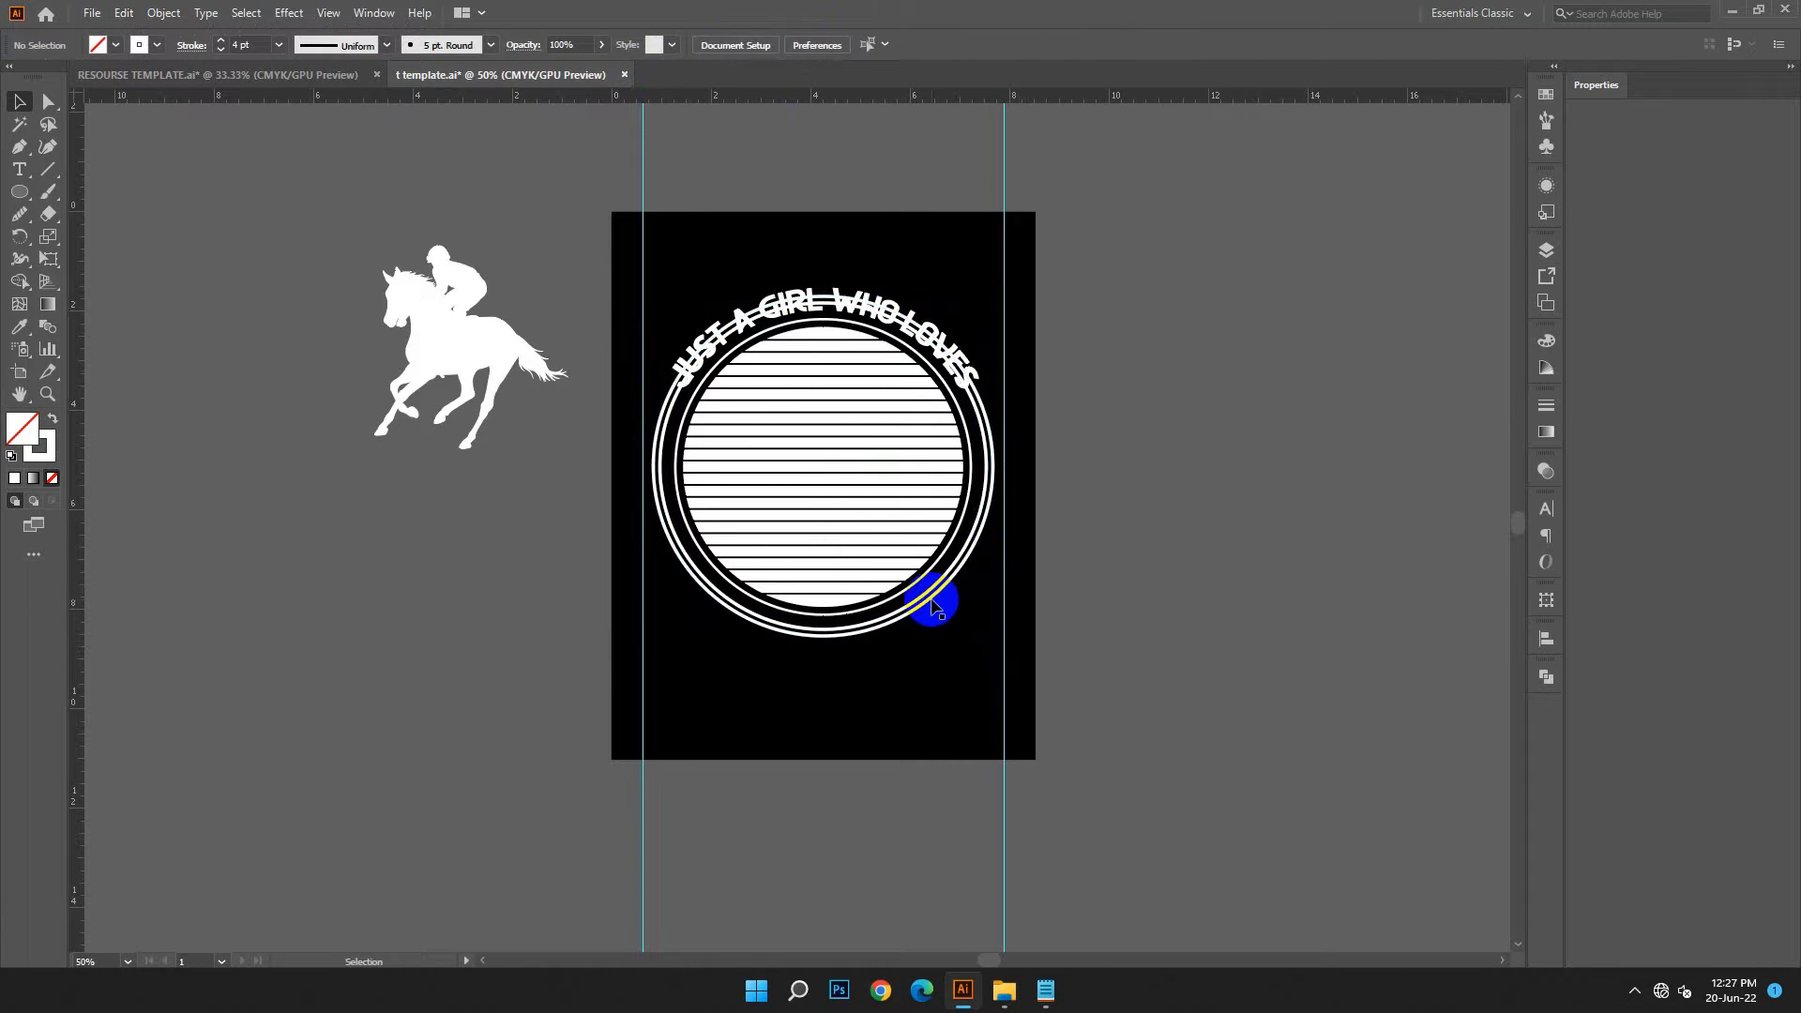
Duplicate the outer ring in place and enlarge the copy from its centre until it almost reaches the vertical guides
left_click(934, 608)
left_click(125, 13)
left_click(178, 146)
mouse_move(992, 635)
left_mouse_down()
mouse_move(993, 665)
mouse_move(997, 631)
mouse_move(1002, 646)
left_mouse_up()
left_click(1091, 668)
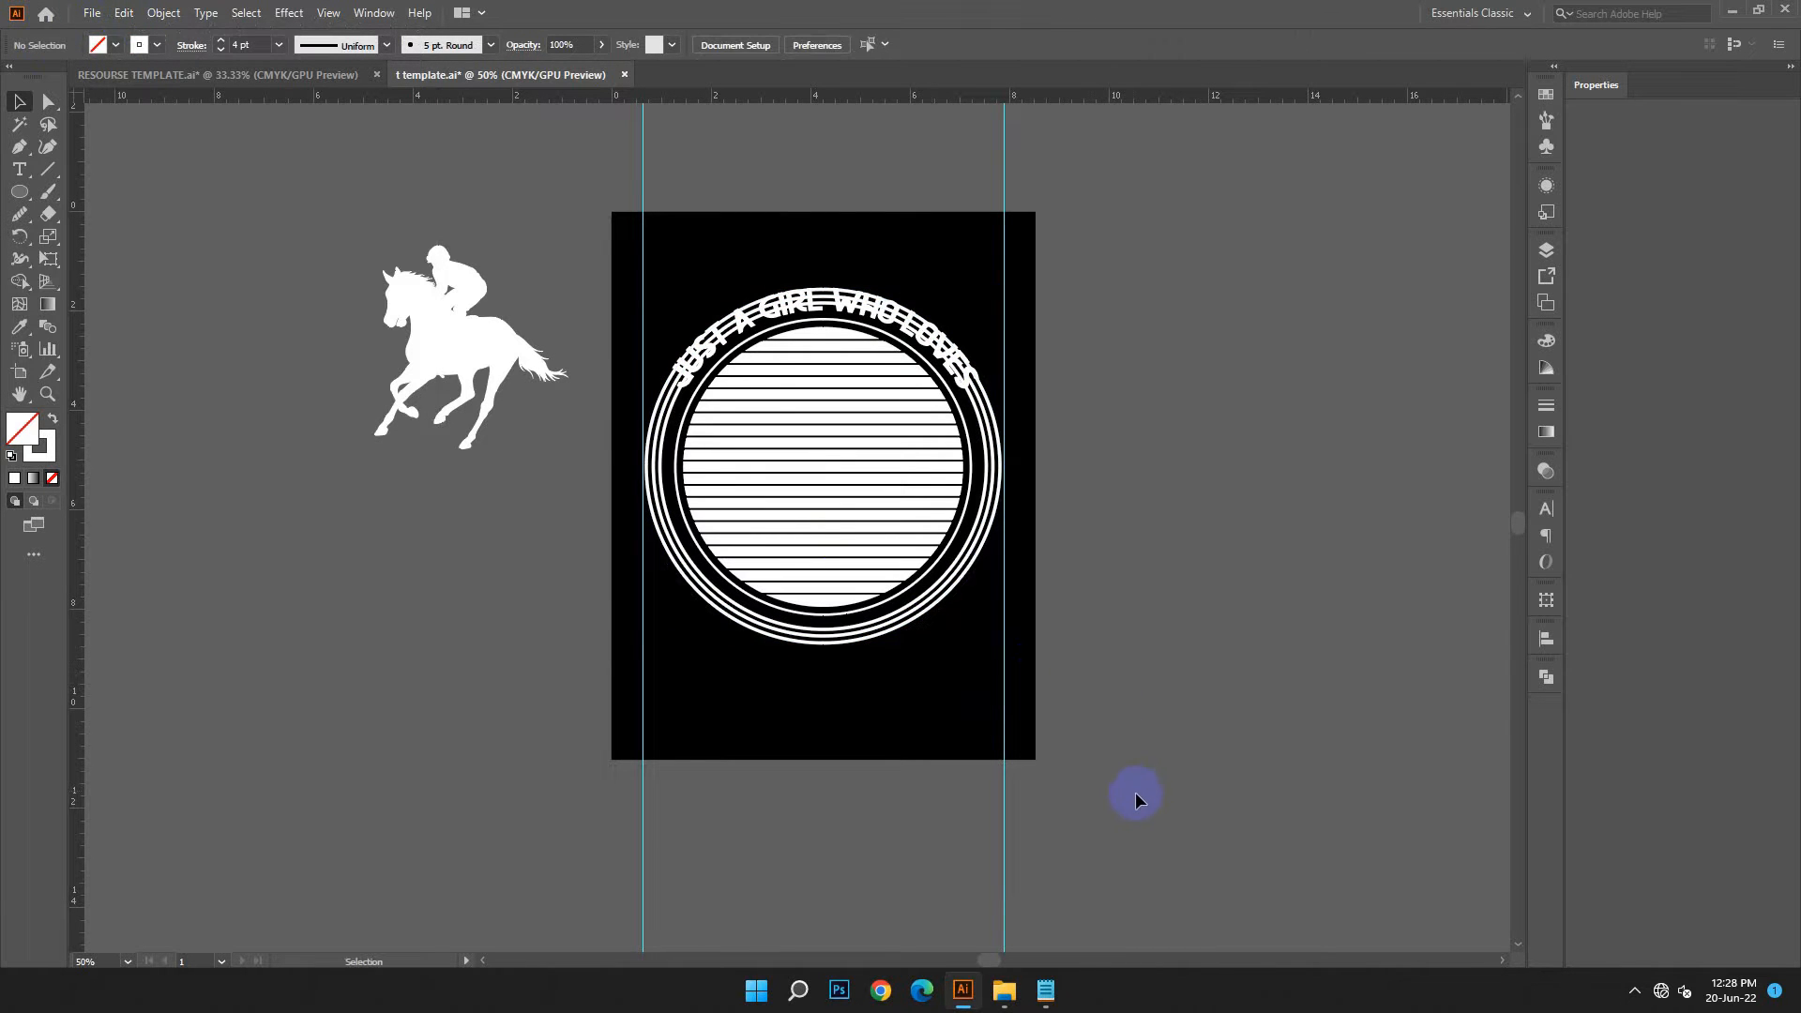
Select the three concentric rings and expand their fill and stroke into shapes
left_click(801, 638)
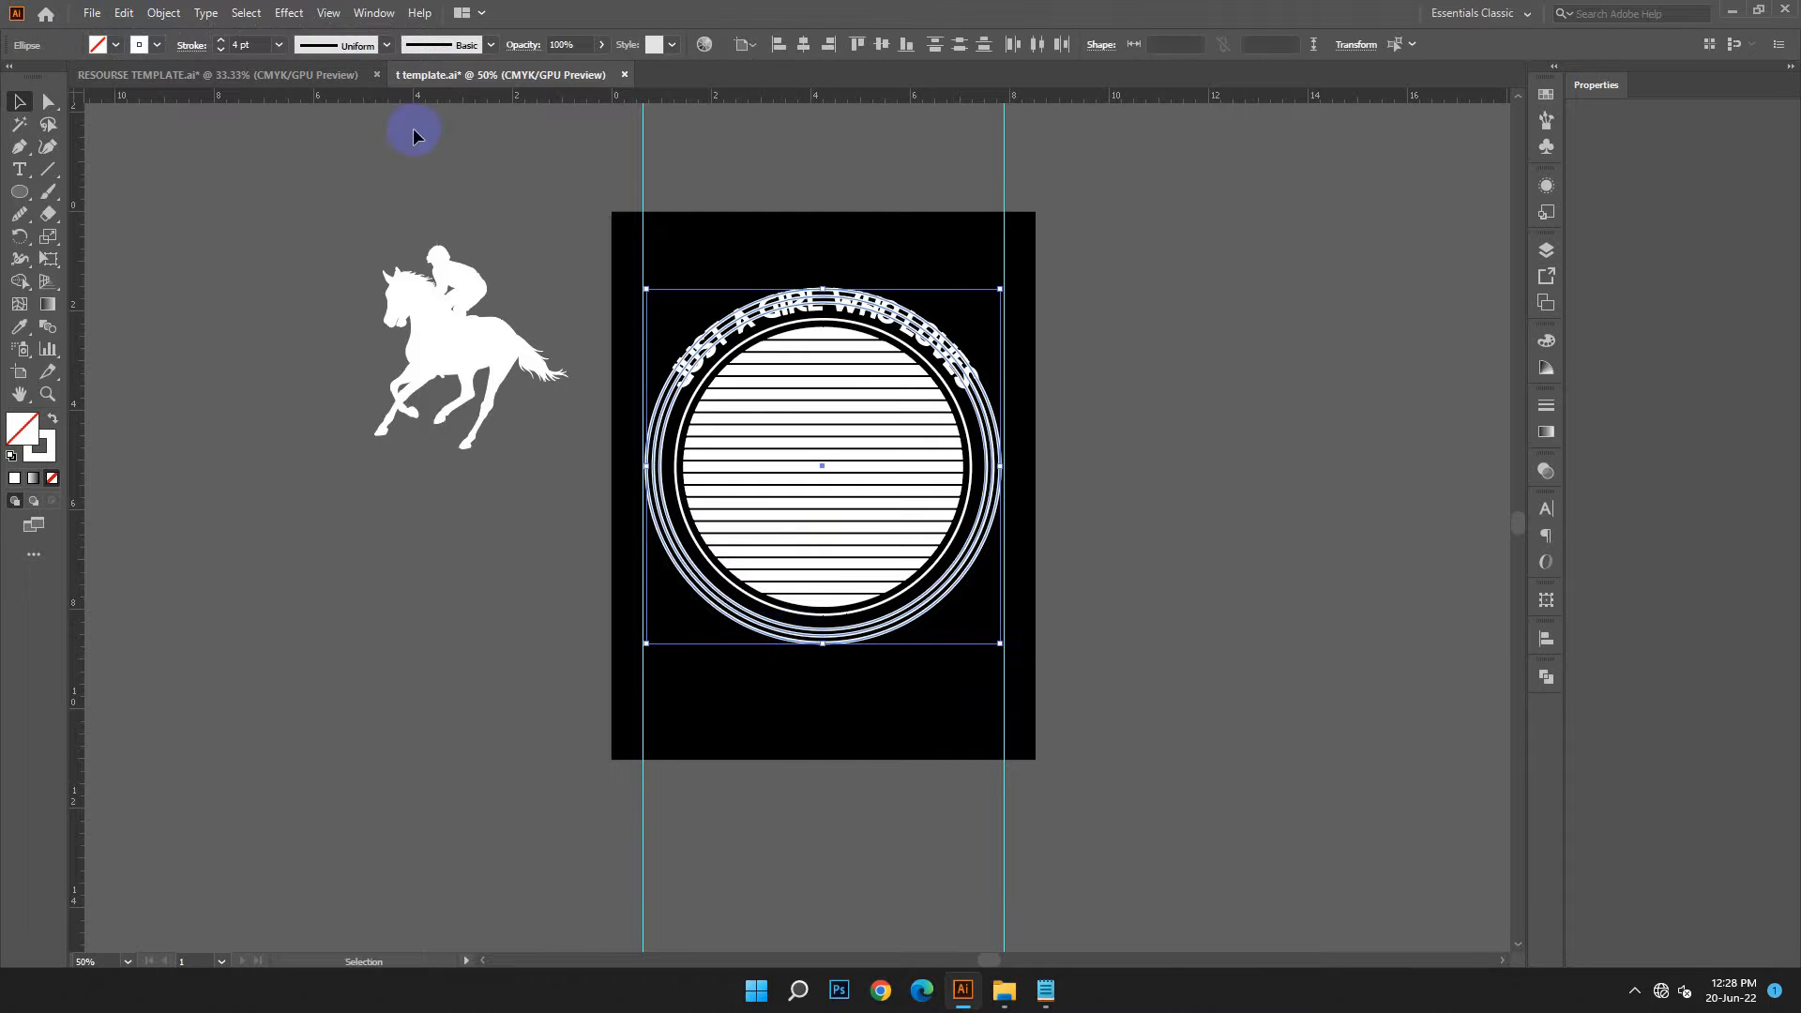
left_click(164, 13)
left_click(226, 236)
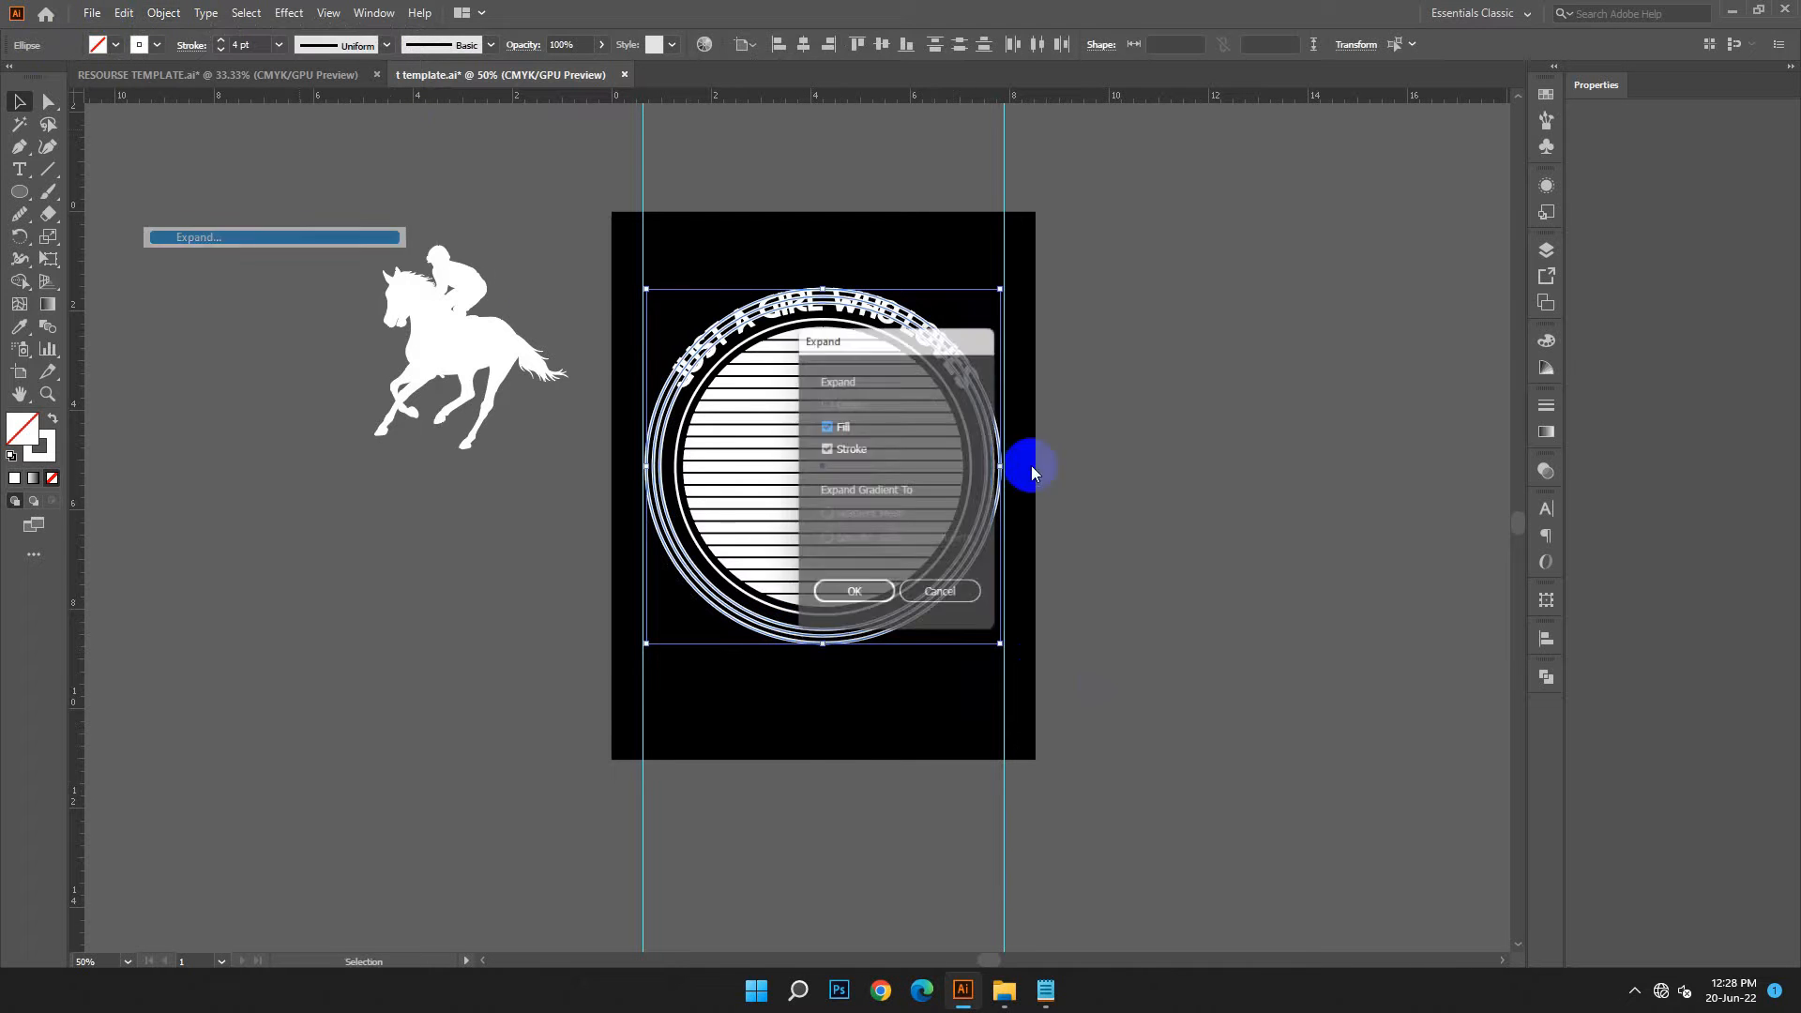
left_click(856, 600)
left_click(1126, 682)
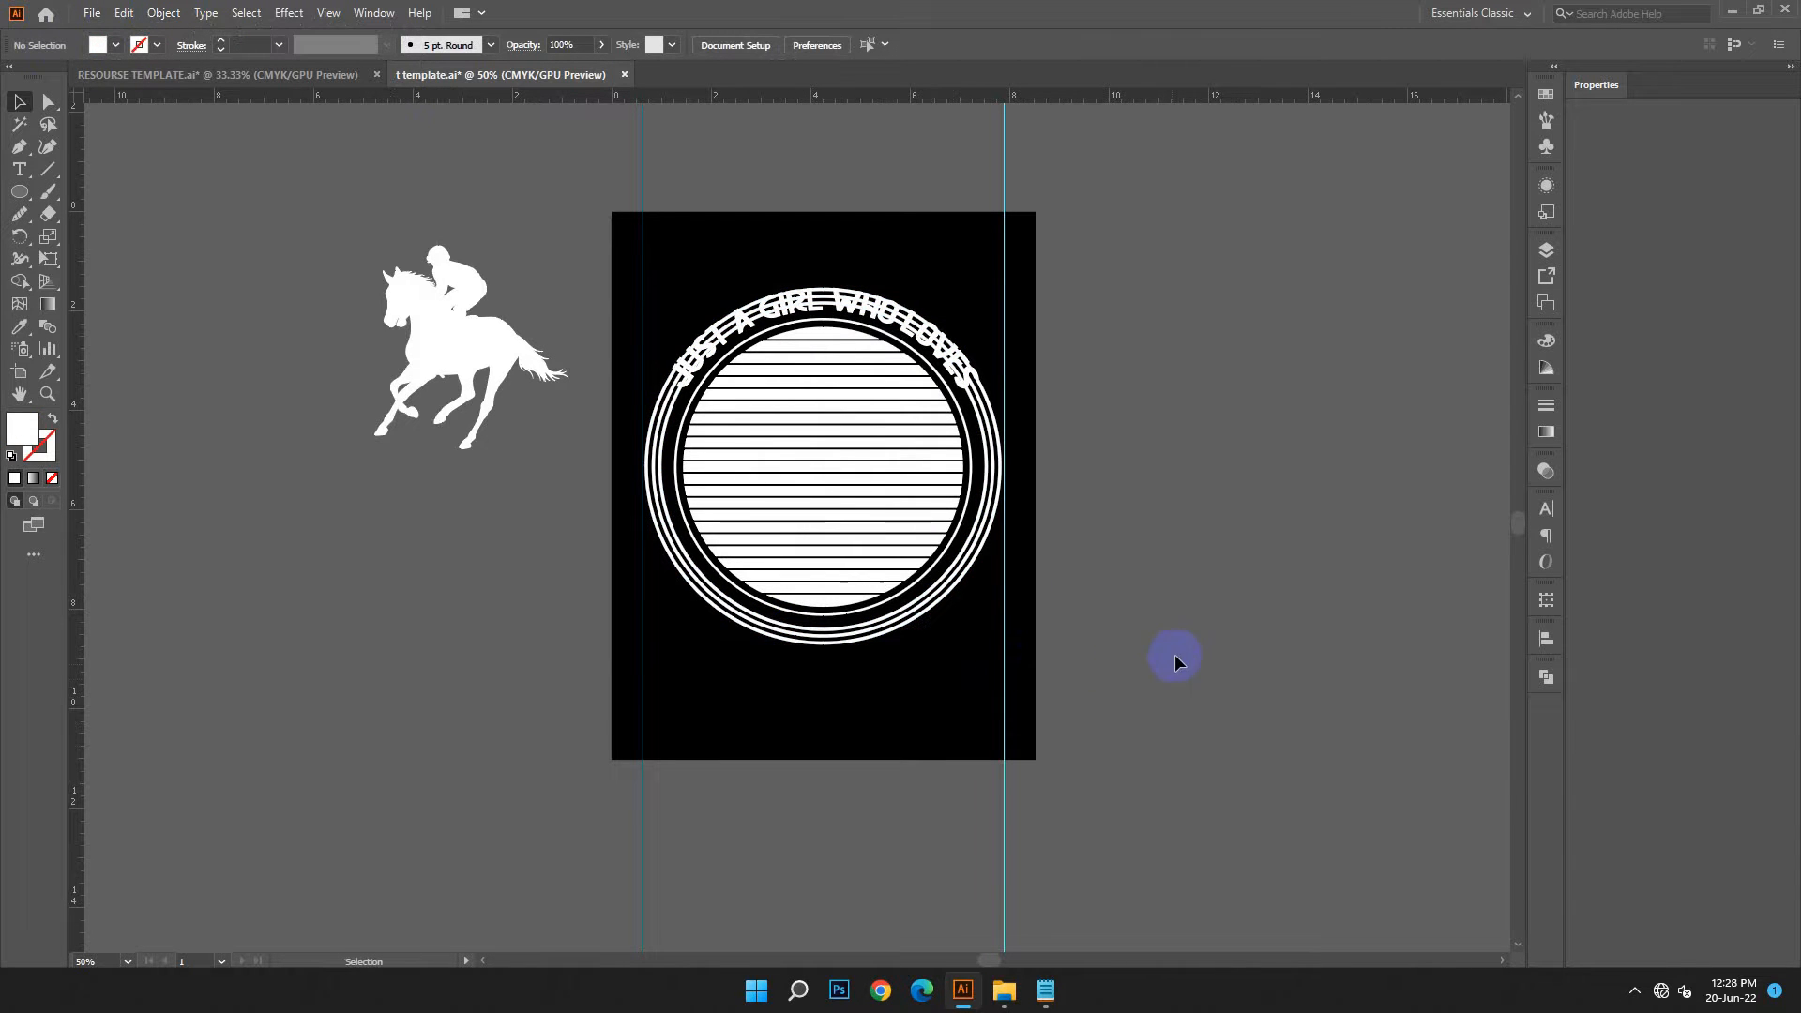
Shrink the three outer rings slightly so they sit just inside the vertical guides
left_click(928, 610)
left_click_drag(953, 656, 908, 613)
left_click_drag(1000, 647, 998, 647)
left_click(1077, 649)
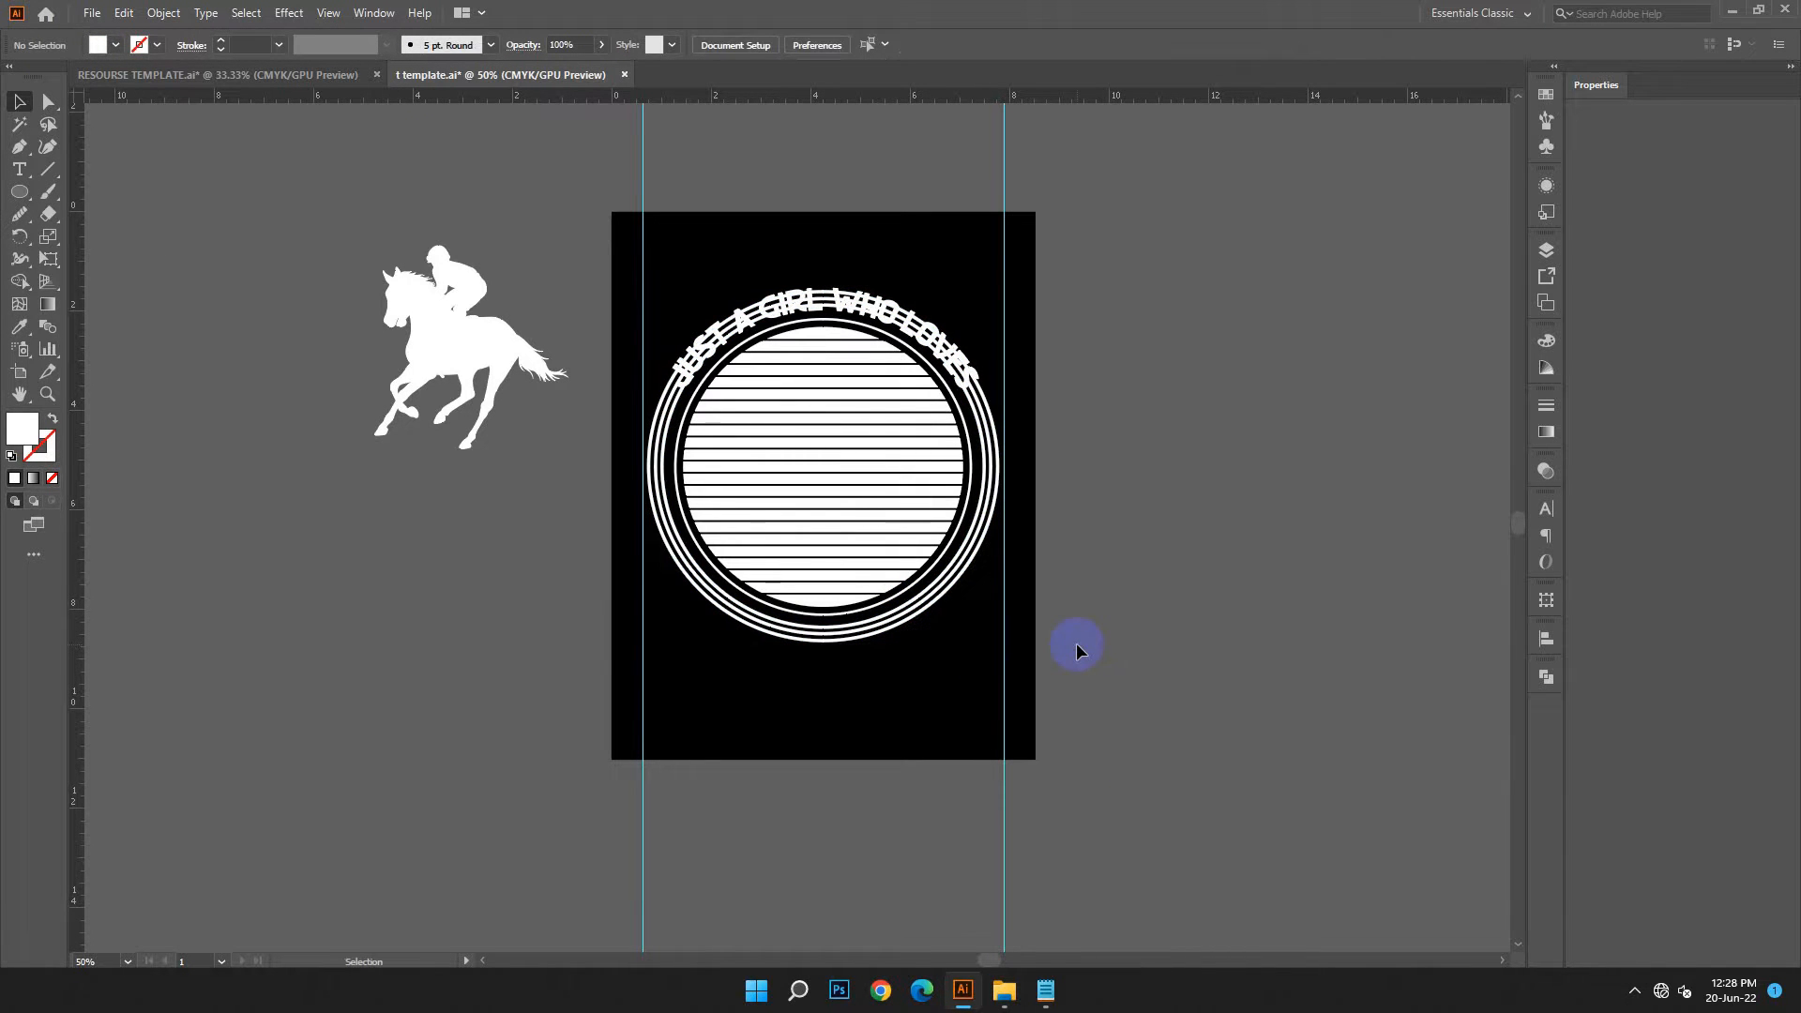
scroll(1077, 647, "down", 1)
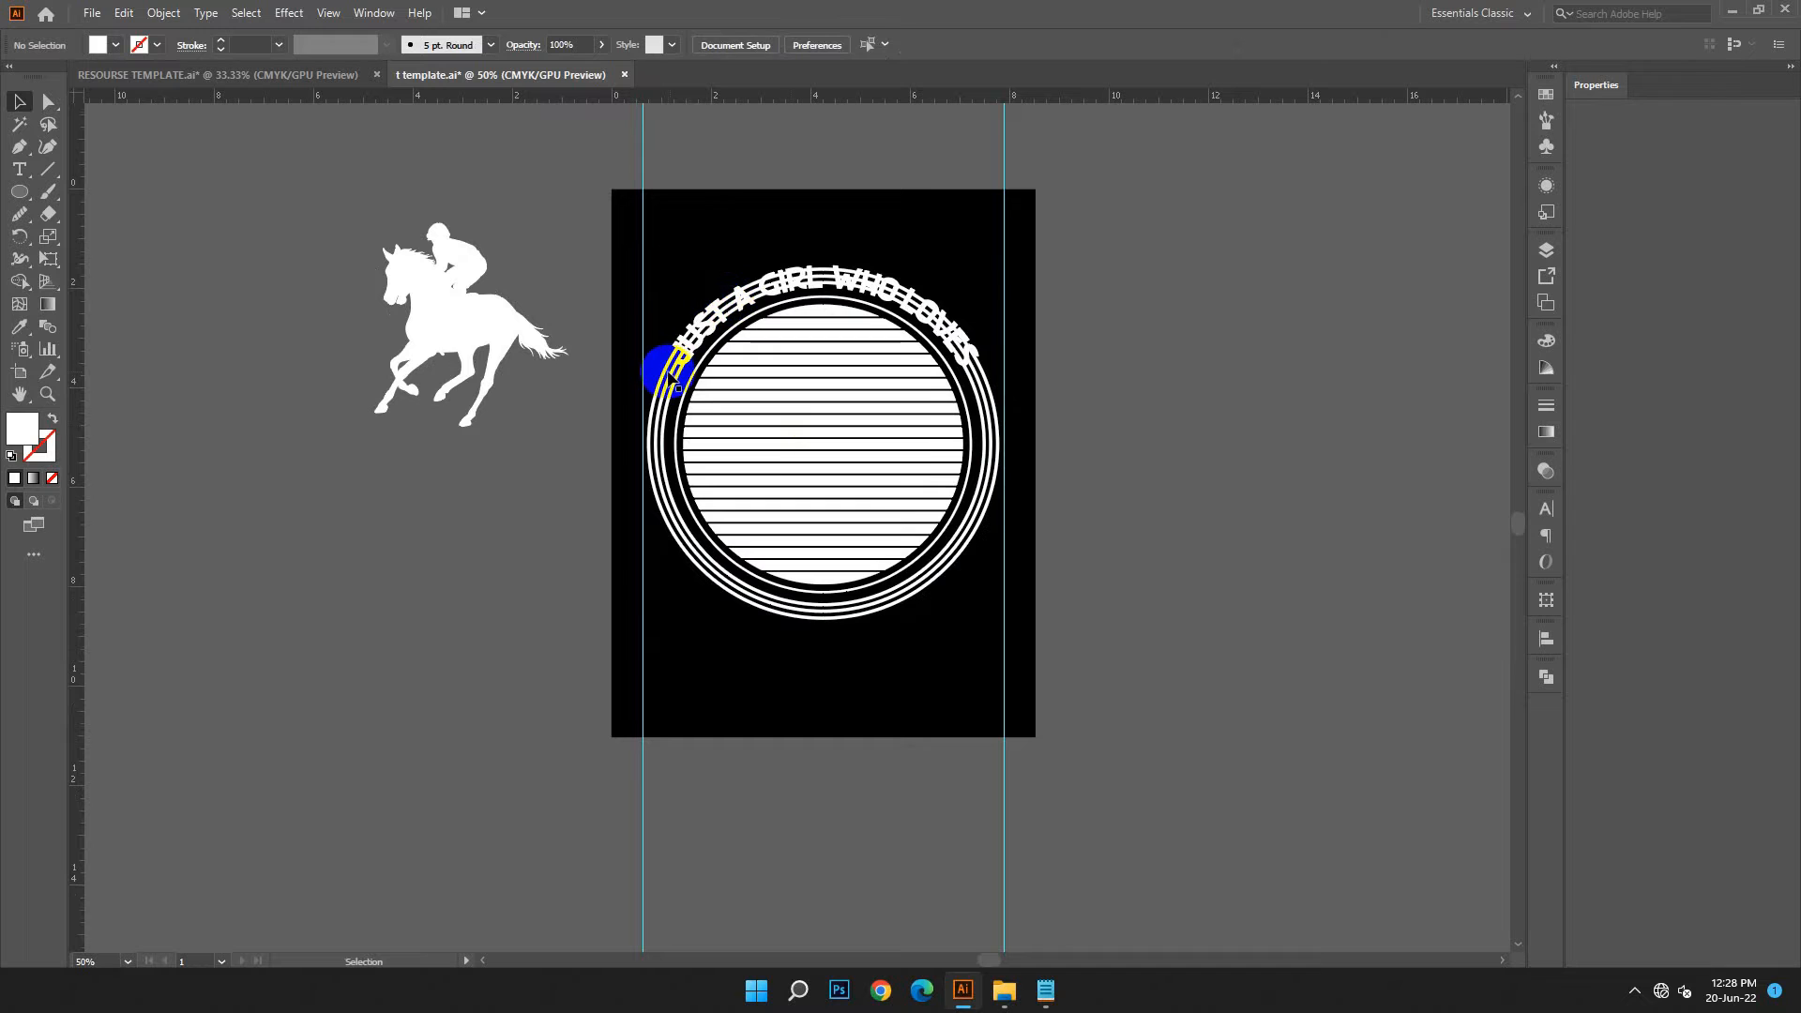
left_click(657, 398)
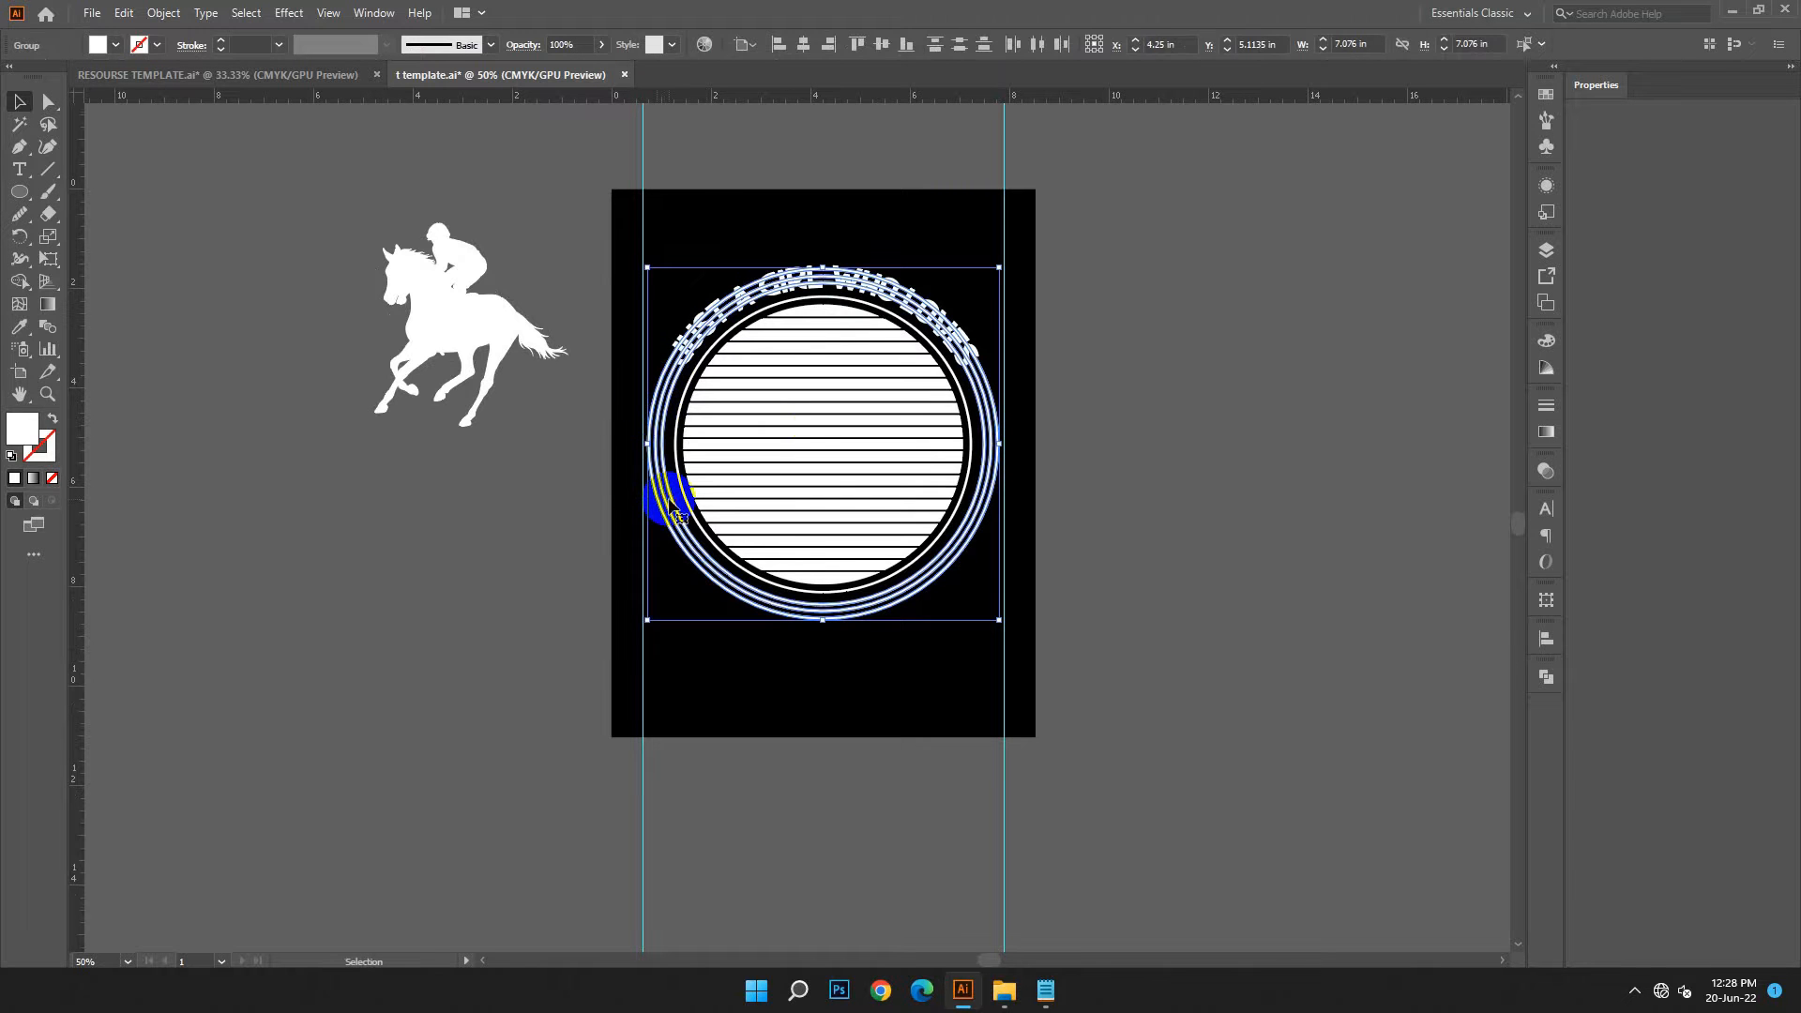
left_click(1145, 610)
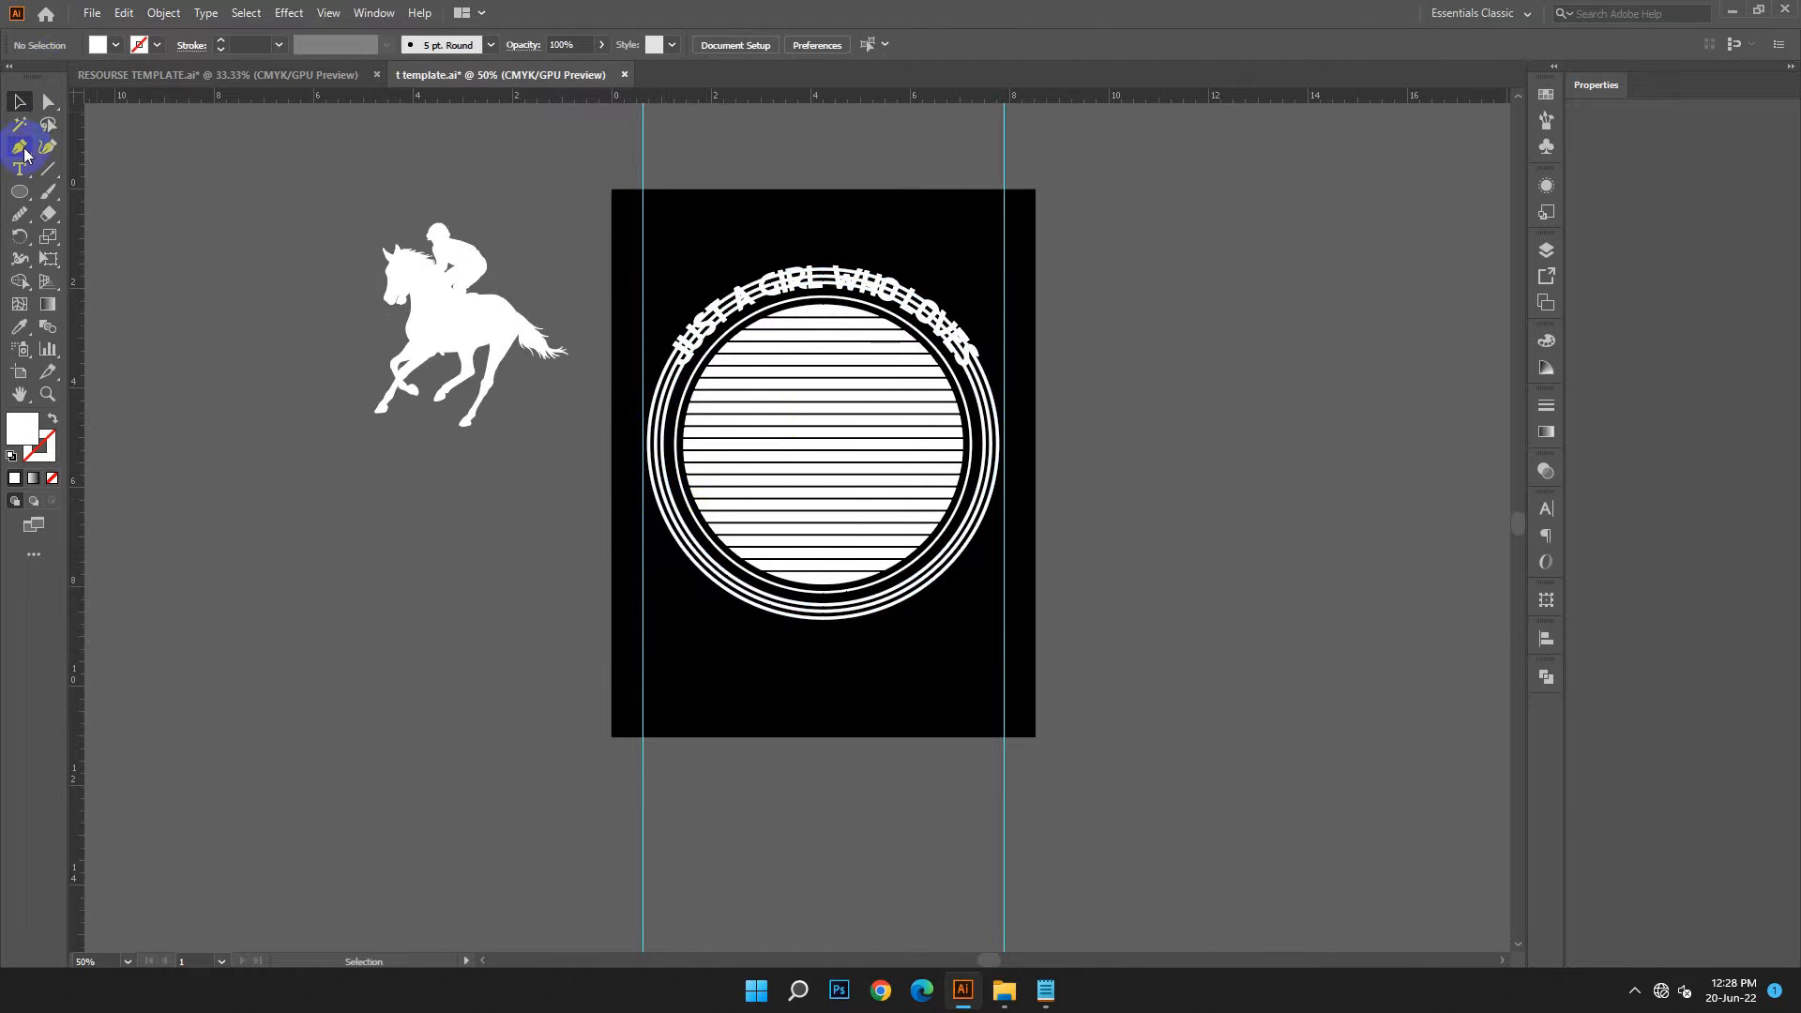
Draw a rectangle covering the upper part of the outer rings behind the arched text
left_click(19, 192)
left_click(112, 192)
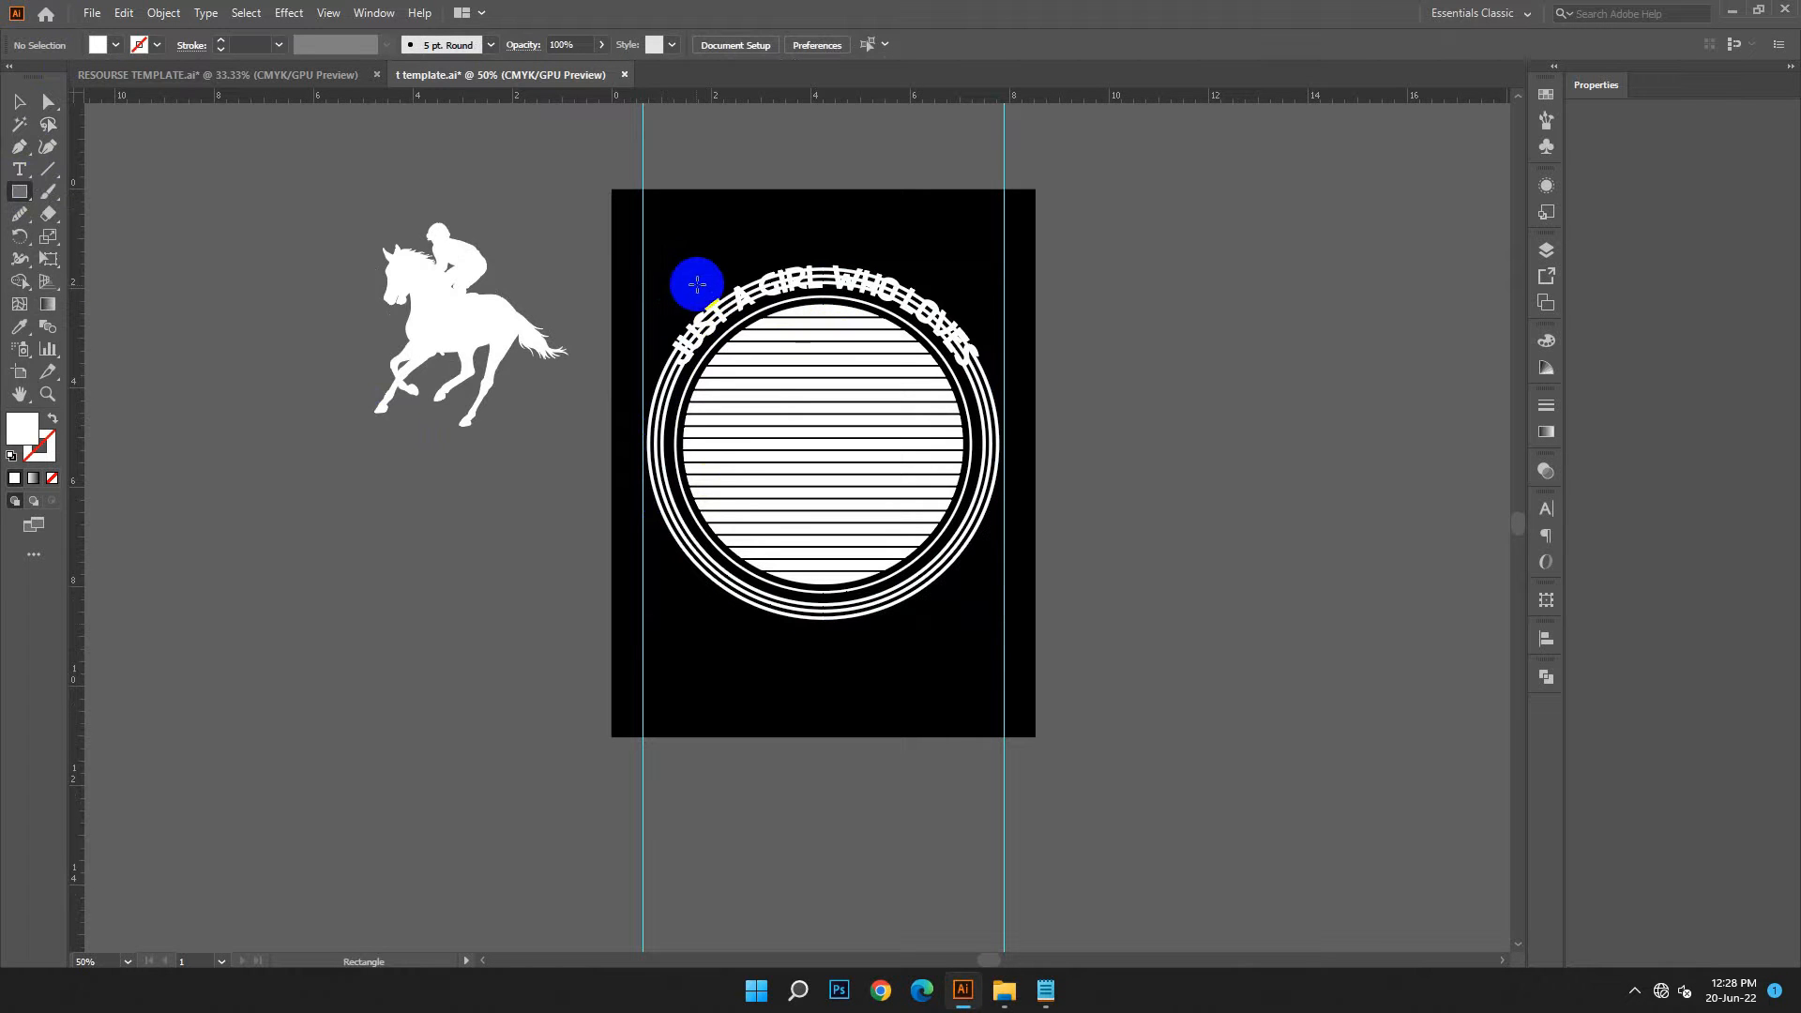
left_click_drag(649, 251, 1028, 341)
Select the rectangle with the outer rings and remove it and the ring sections it covers using Shape Builder
left_click(19, 101)
left_click(703, 615)
left_click(978, 288, "shift")
key("shift+m")
mouse_move(671, 275)
left_mouse_down()
mouse_move(932, 301)
mouse_move(1363, 423)
left_mouse_up()
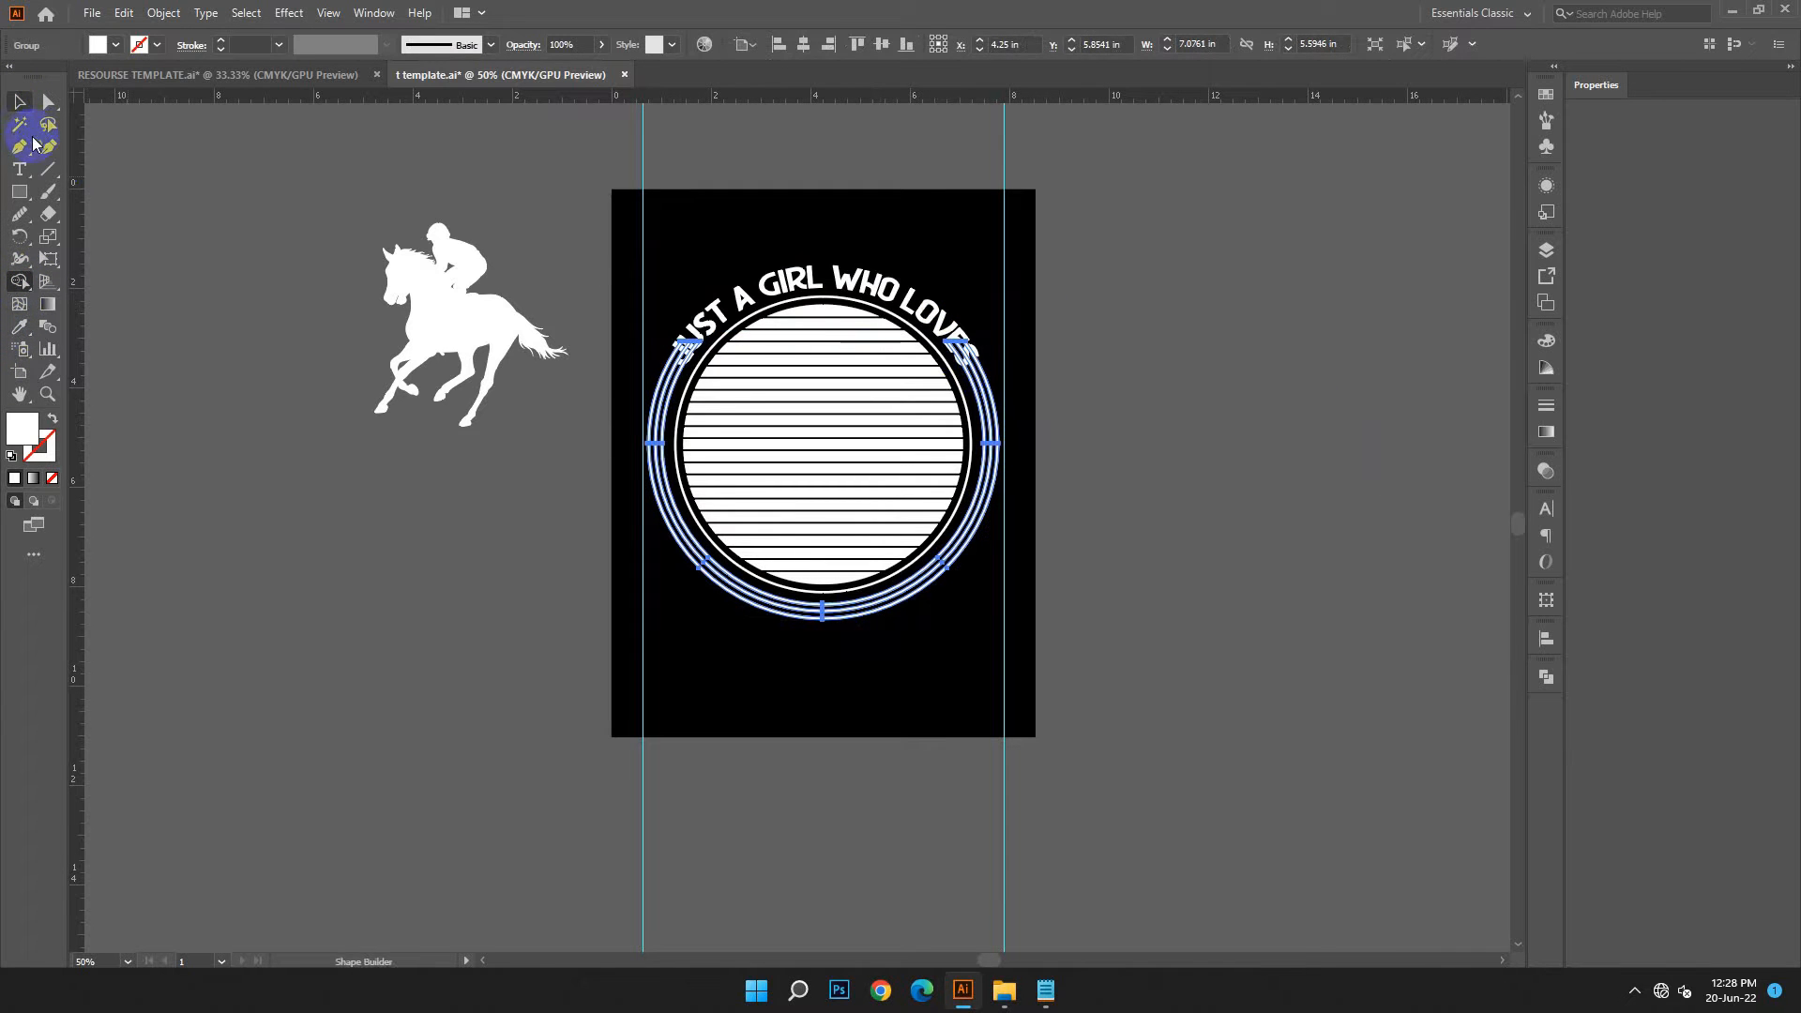
key("v")
left_click(319, 599)
Draw a short diagonal line with the Pen tool across the left ring ends, just below the letter J
key("ctrl+1")
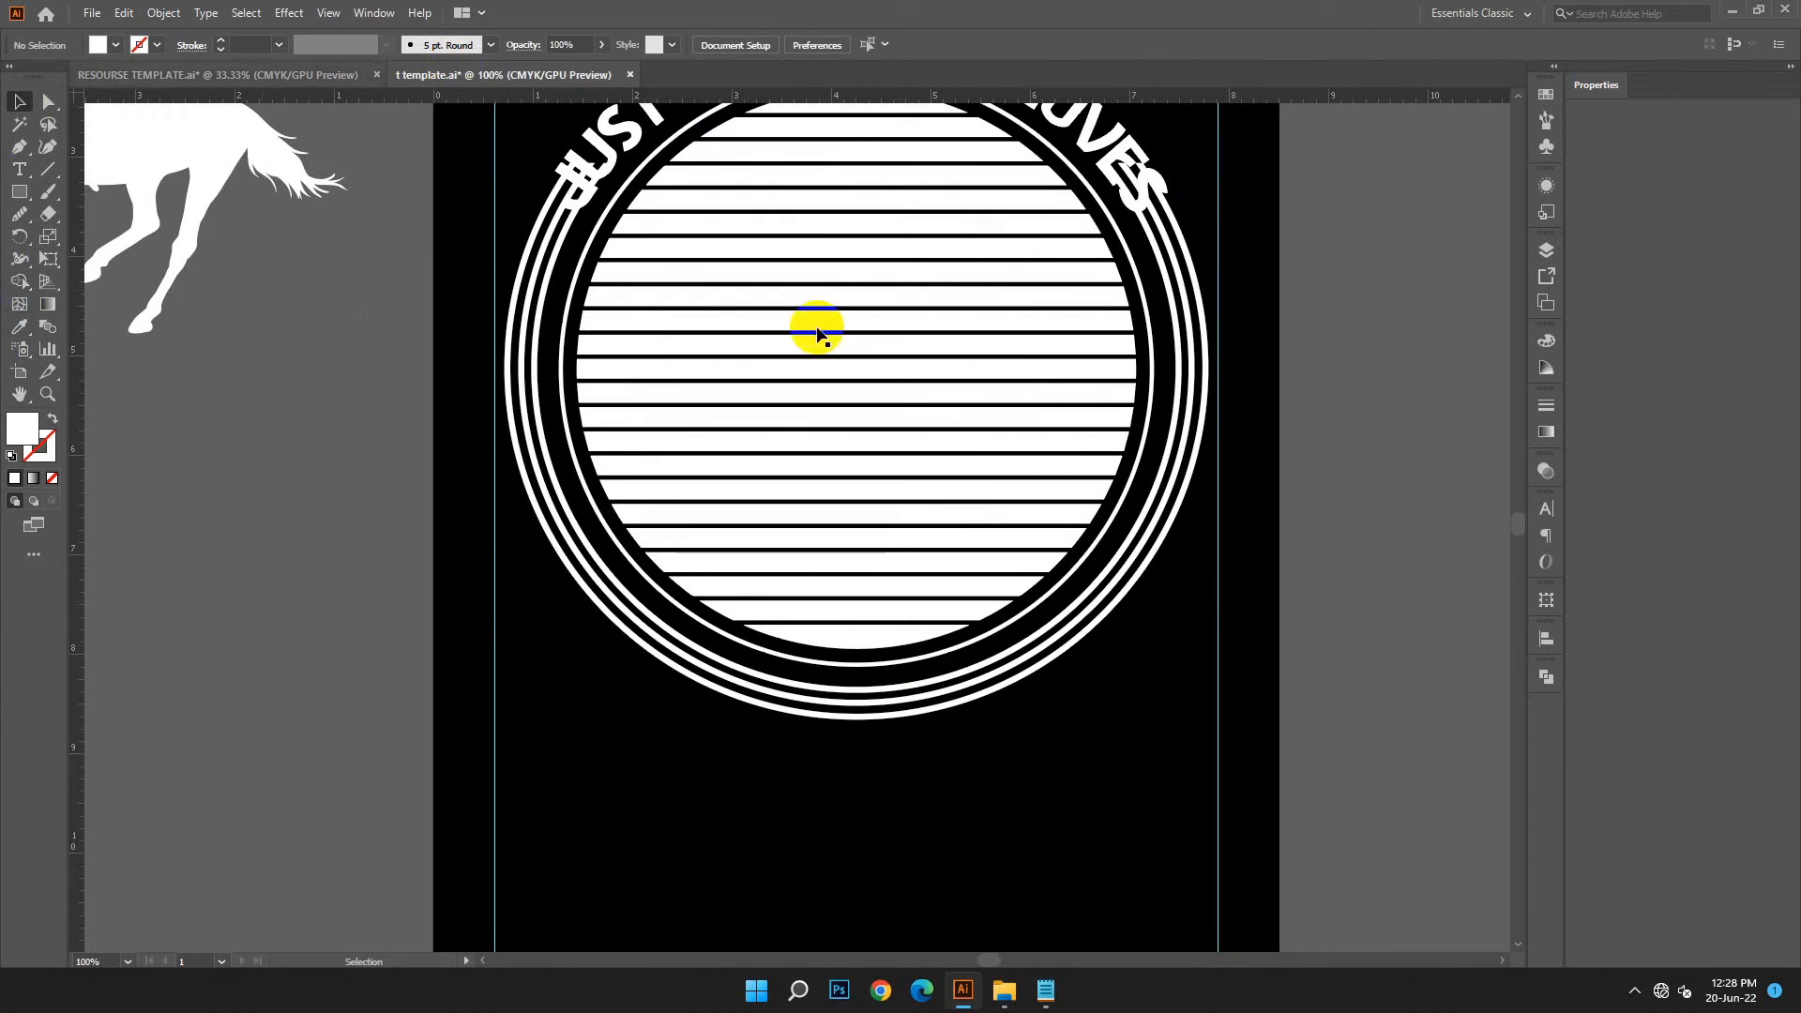
scroll(456, 68, "up", 1)
left_click(18, 148)
left_click(518, 280)
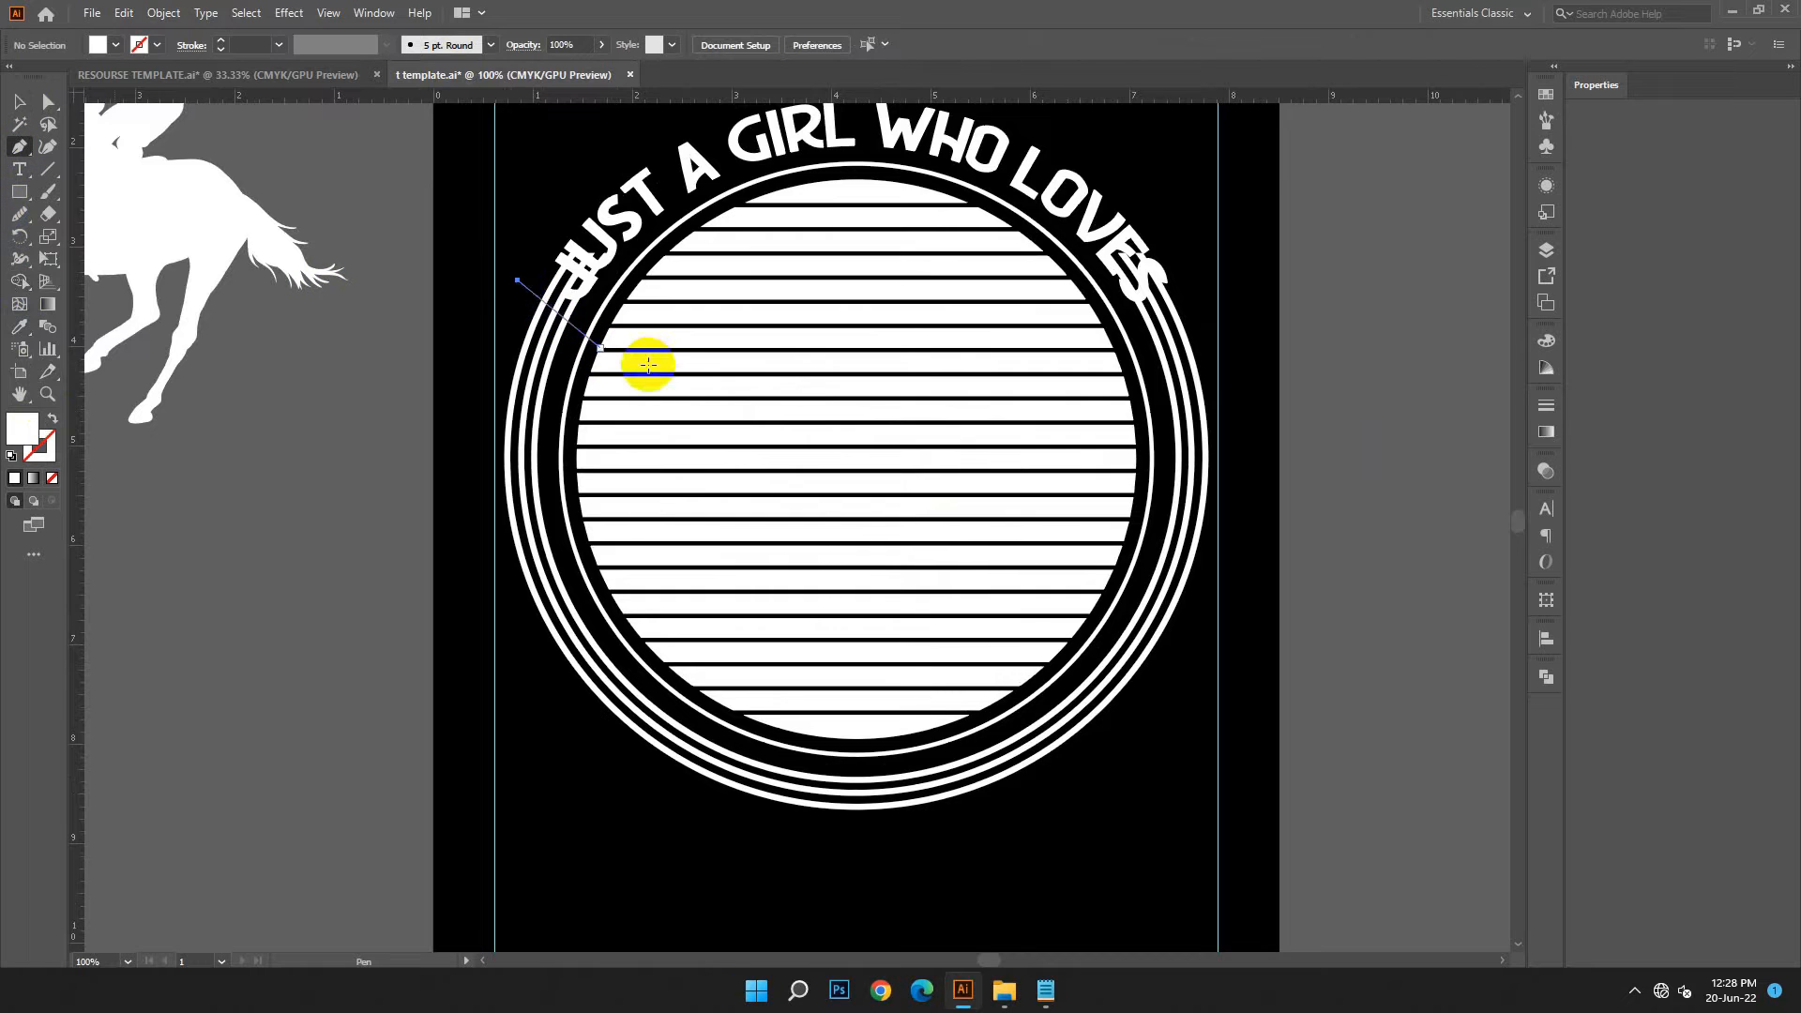
left_click(641, 355)
left_click(19, 101)
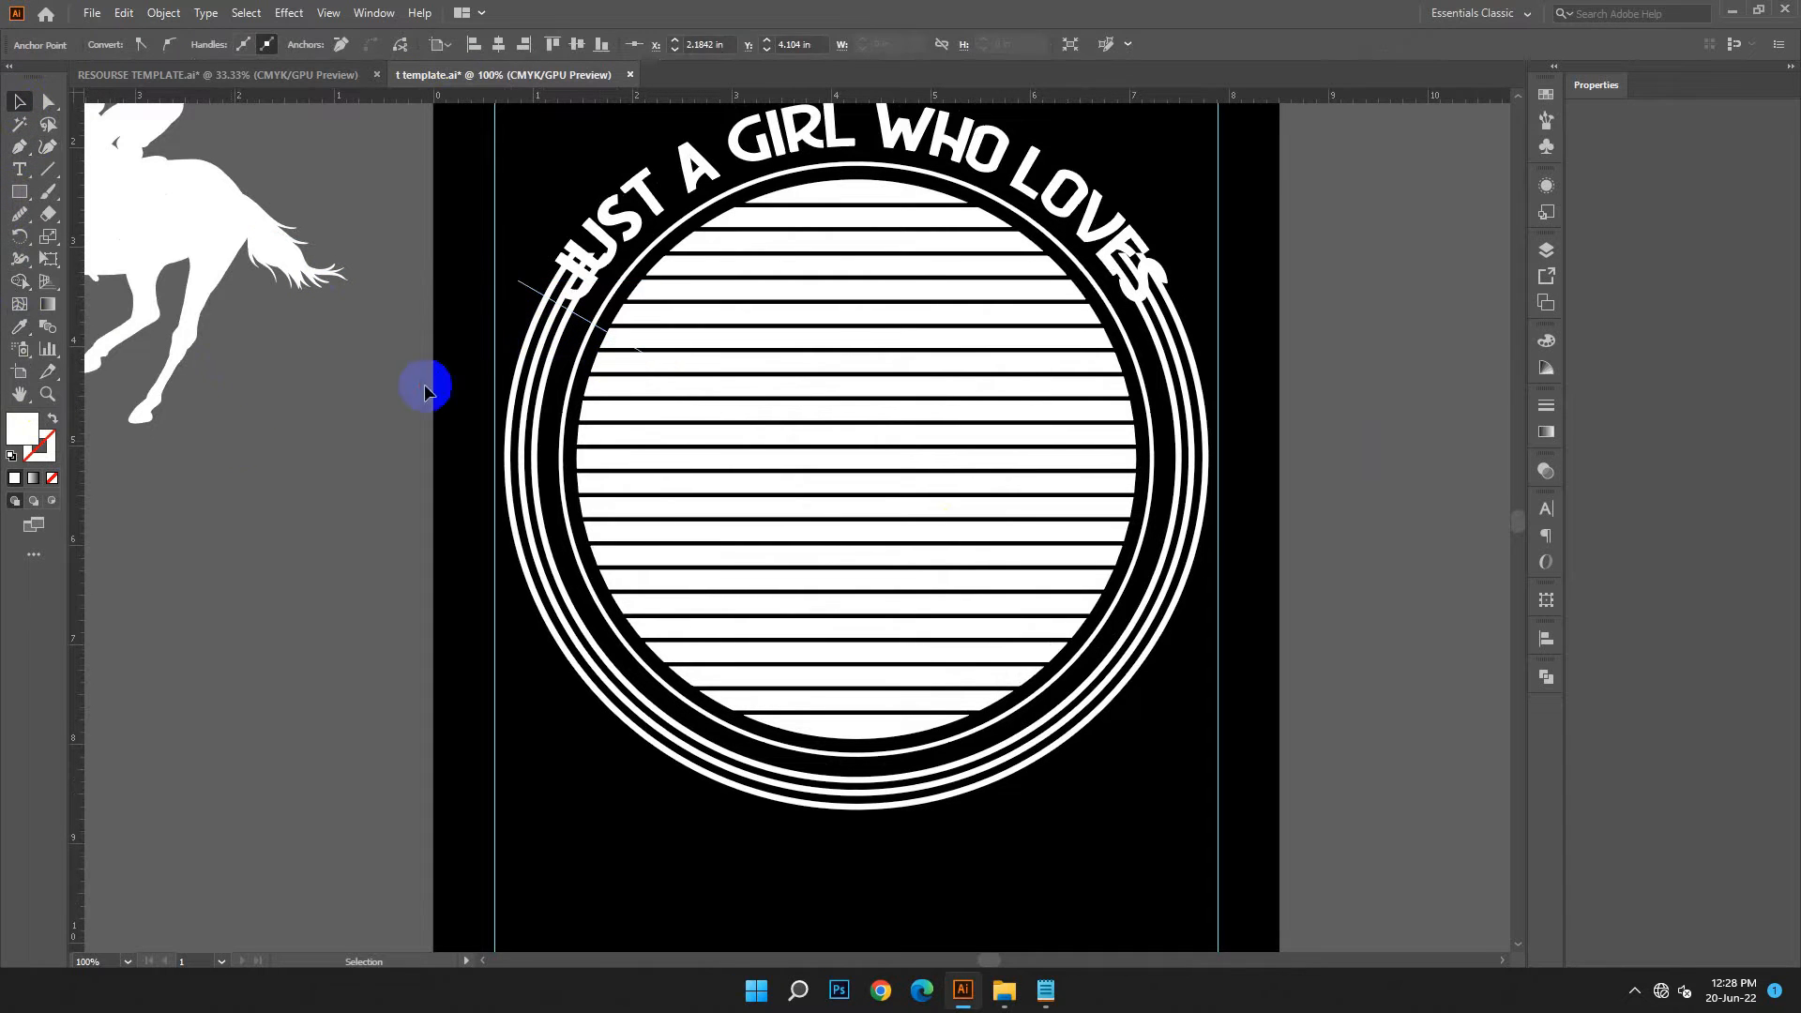
left_click(241, 434)
Reflect a copy of the diagonal line vertically and place it across the right ring ends, below the last letter of LOVES
right_click(597, 334)
mouse_move(647, 623)
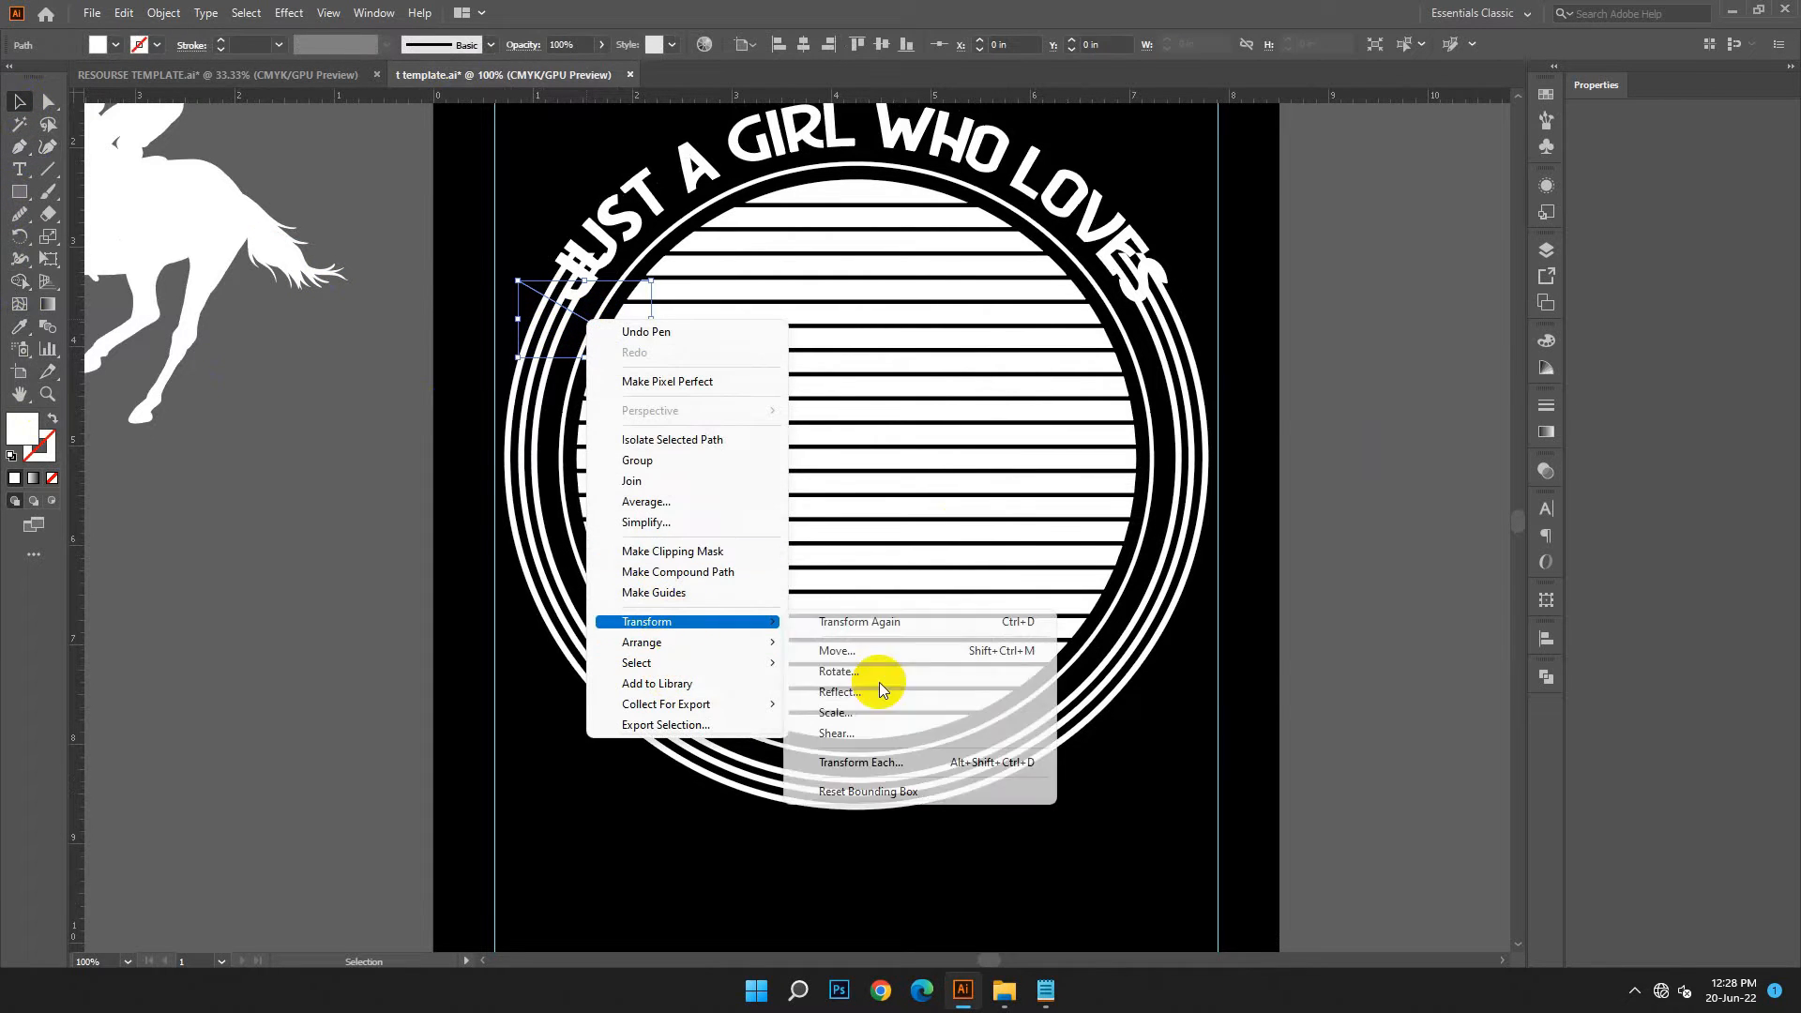
left_click(868, 690)
left_click(1217, 693)
left_click(1307, 644)
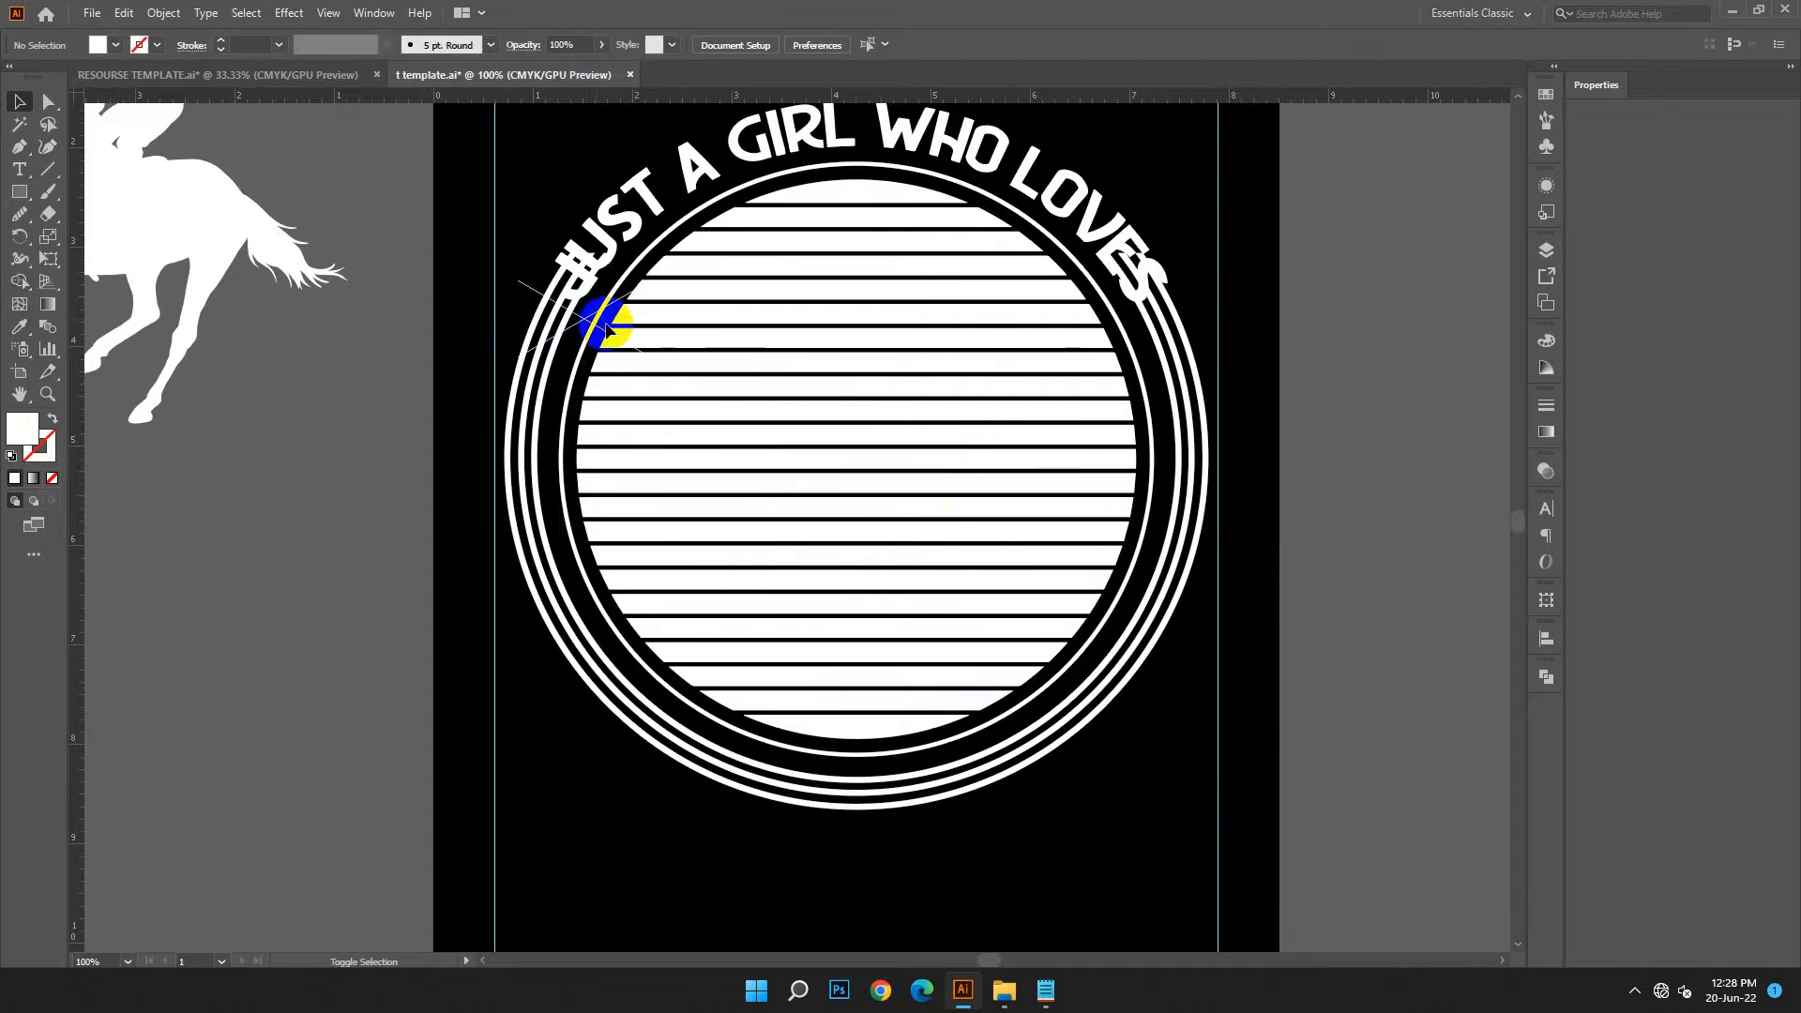
left_click_drag(591, 329, 1189, 298)
double_click(1196, 319)
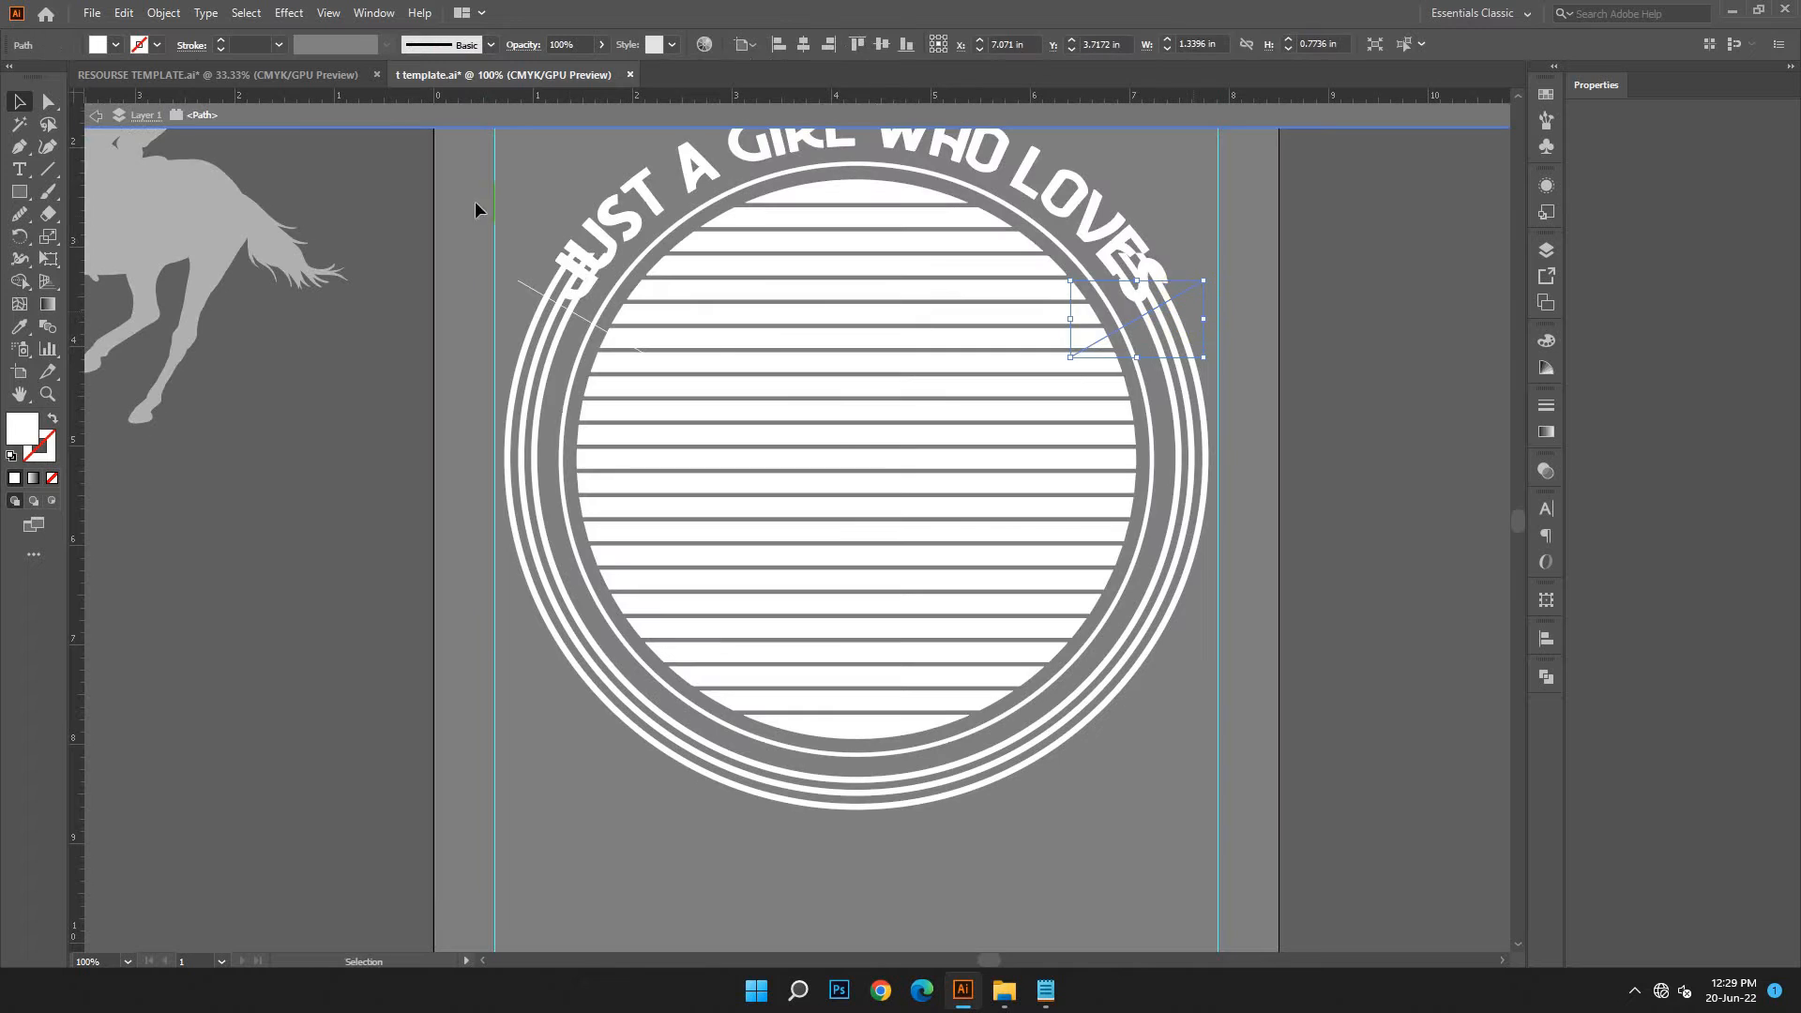
left_click(96, 116)
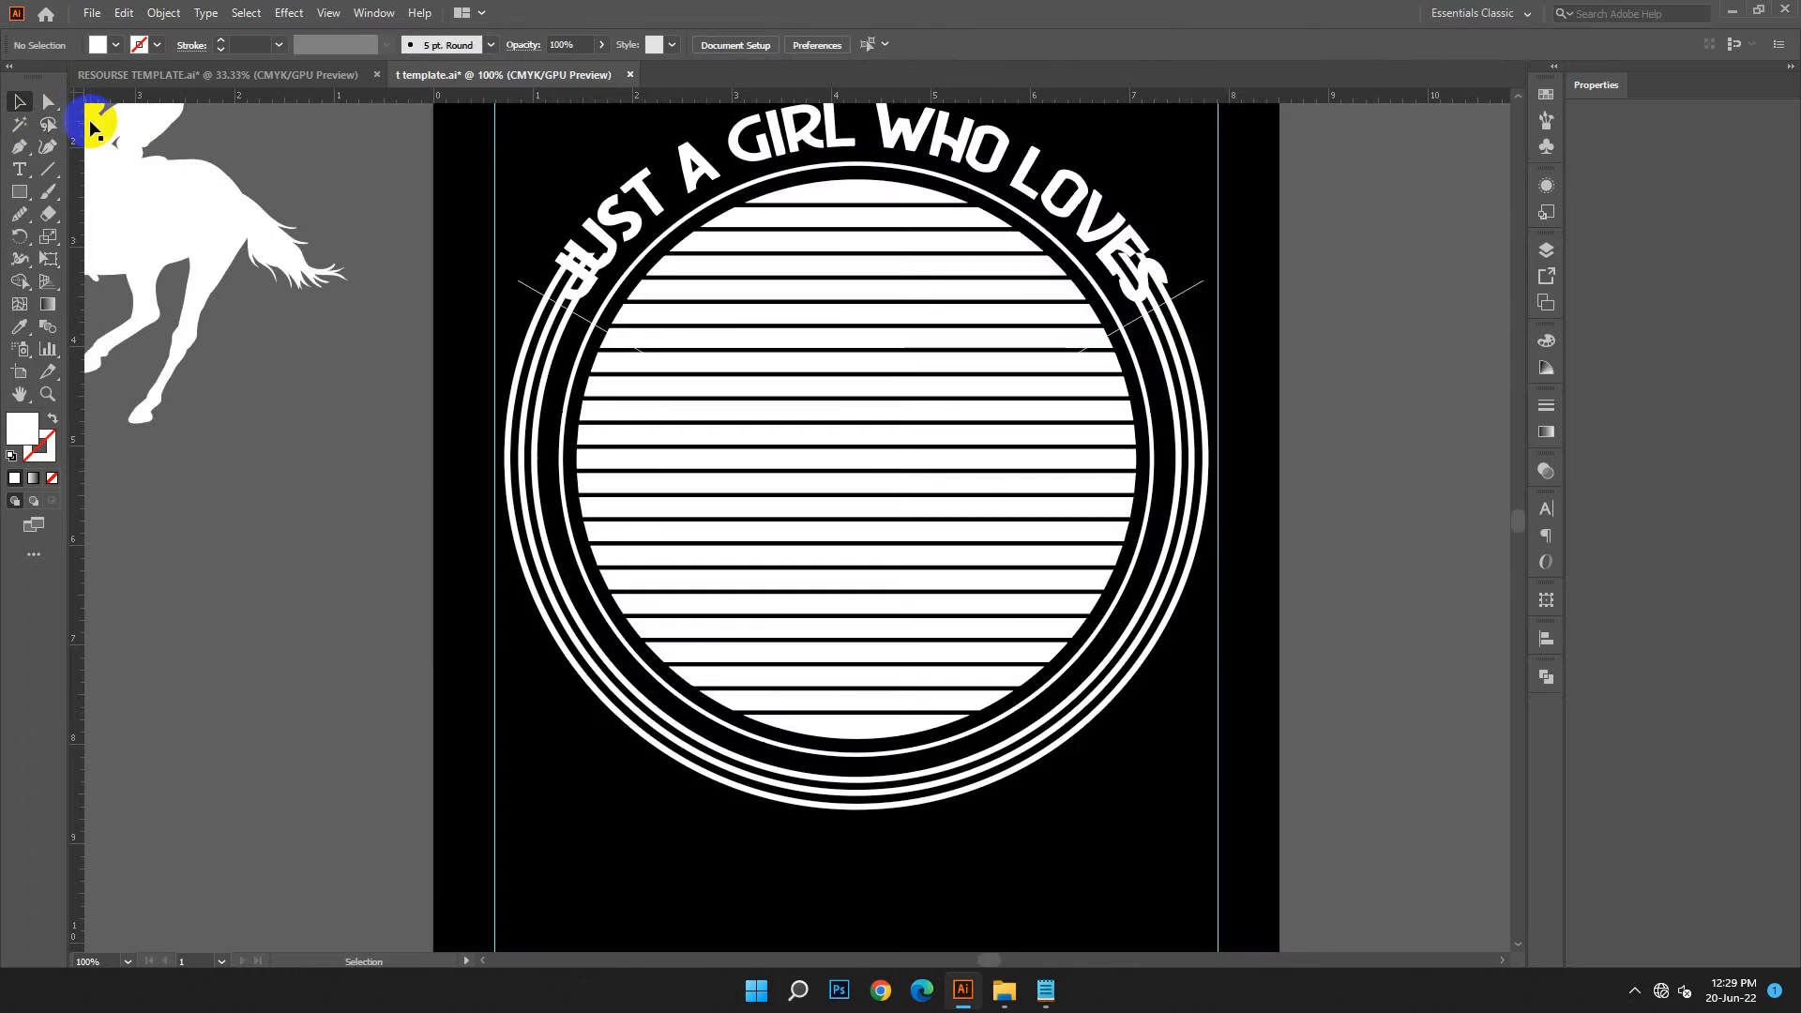
Divide the outer rings along both diagonal lines with Pathfinder and ungroup the resulting pieces
left_click(516, 287)
left_click(1183, 302, "shift")
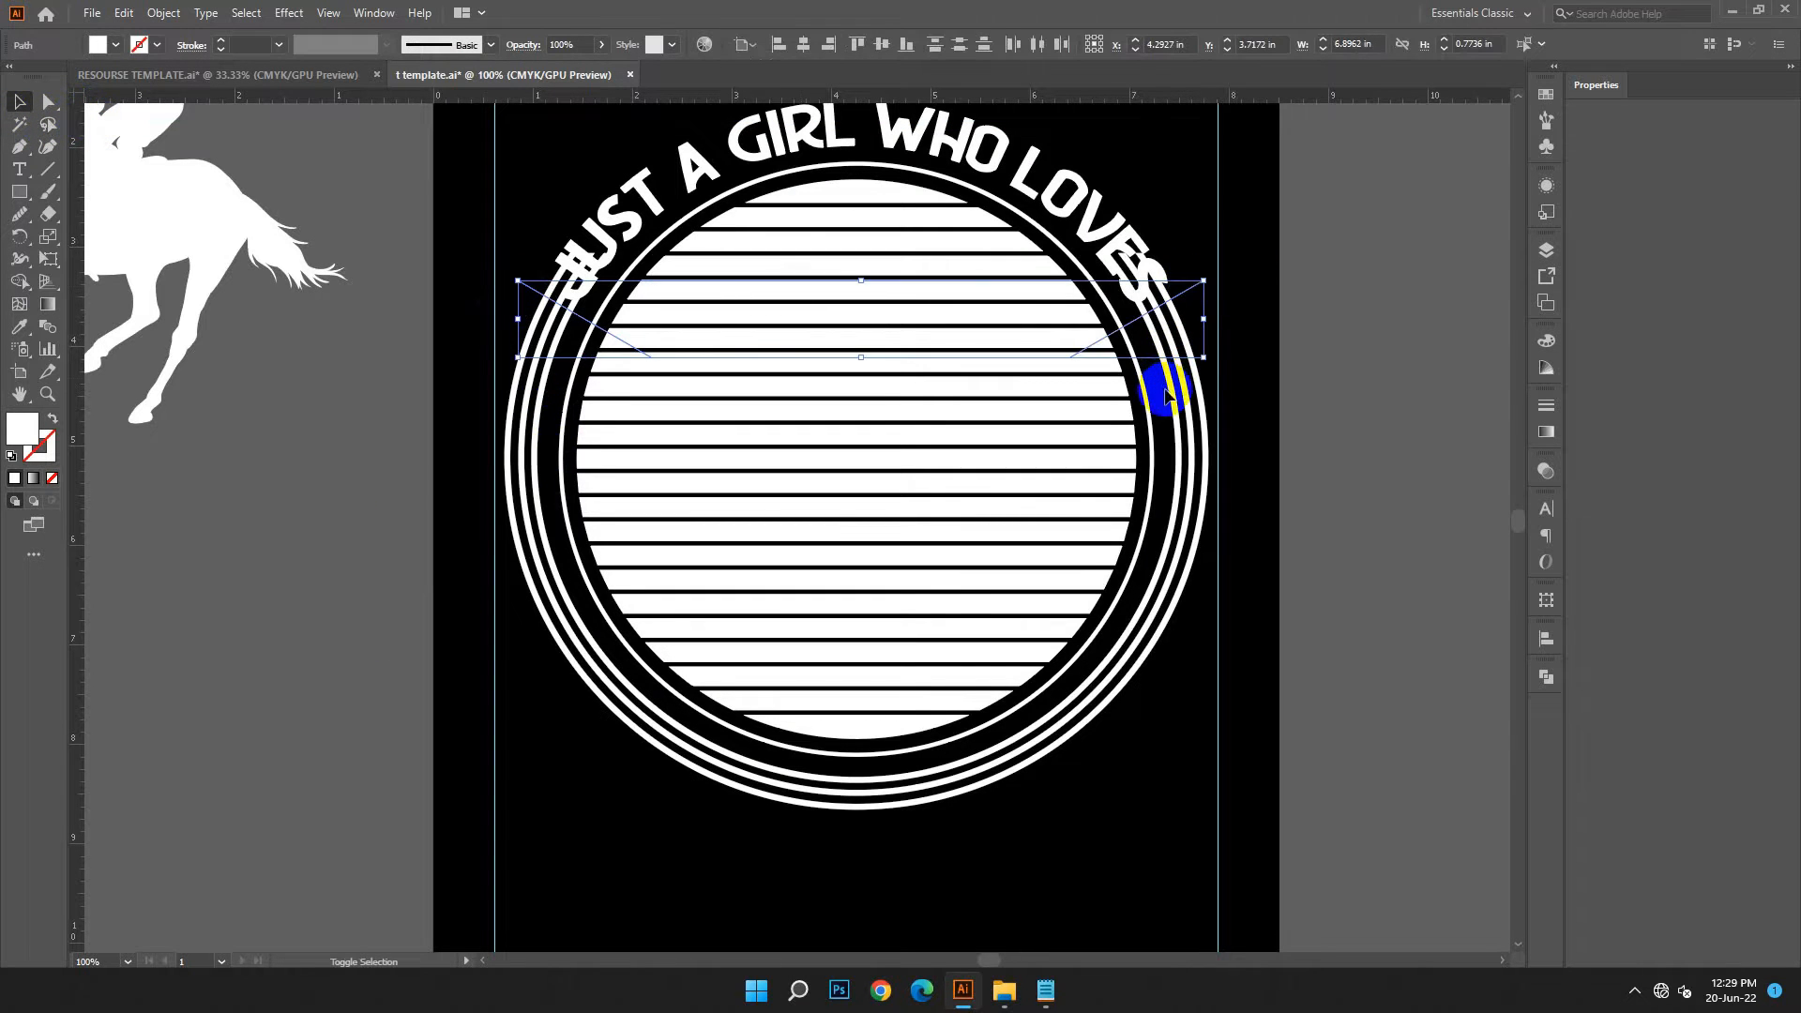
left_click(1171, 395, "shift")
left_click(1545, 677)
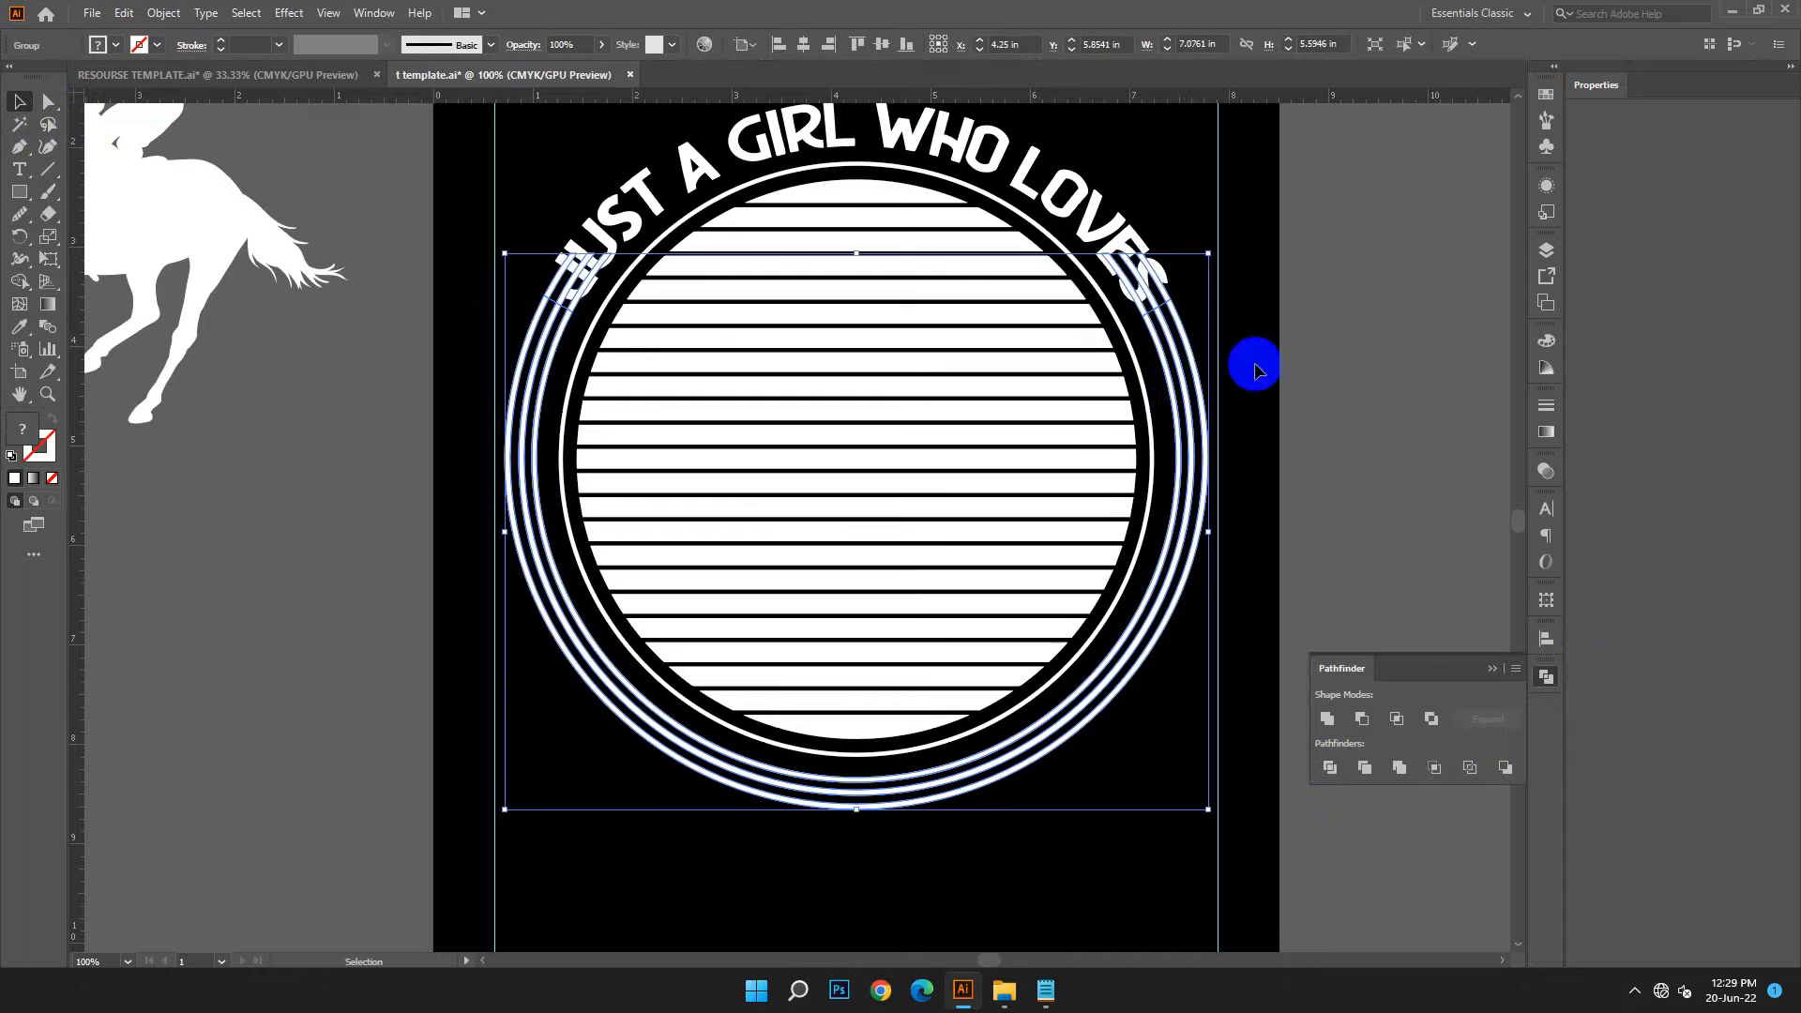
right_click(1229, 278)
Delete the cut-off ring ends that overlap the first and last letters of the arched text
left_click(1158, 281)
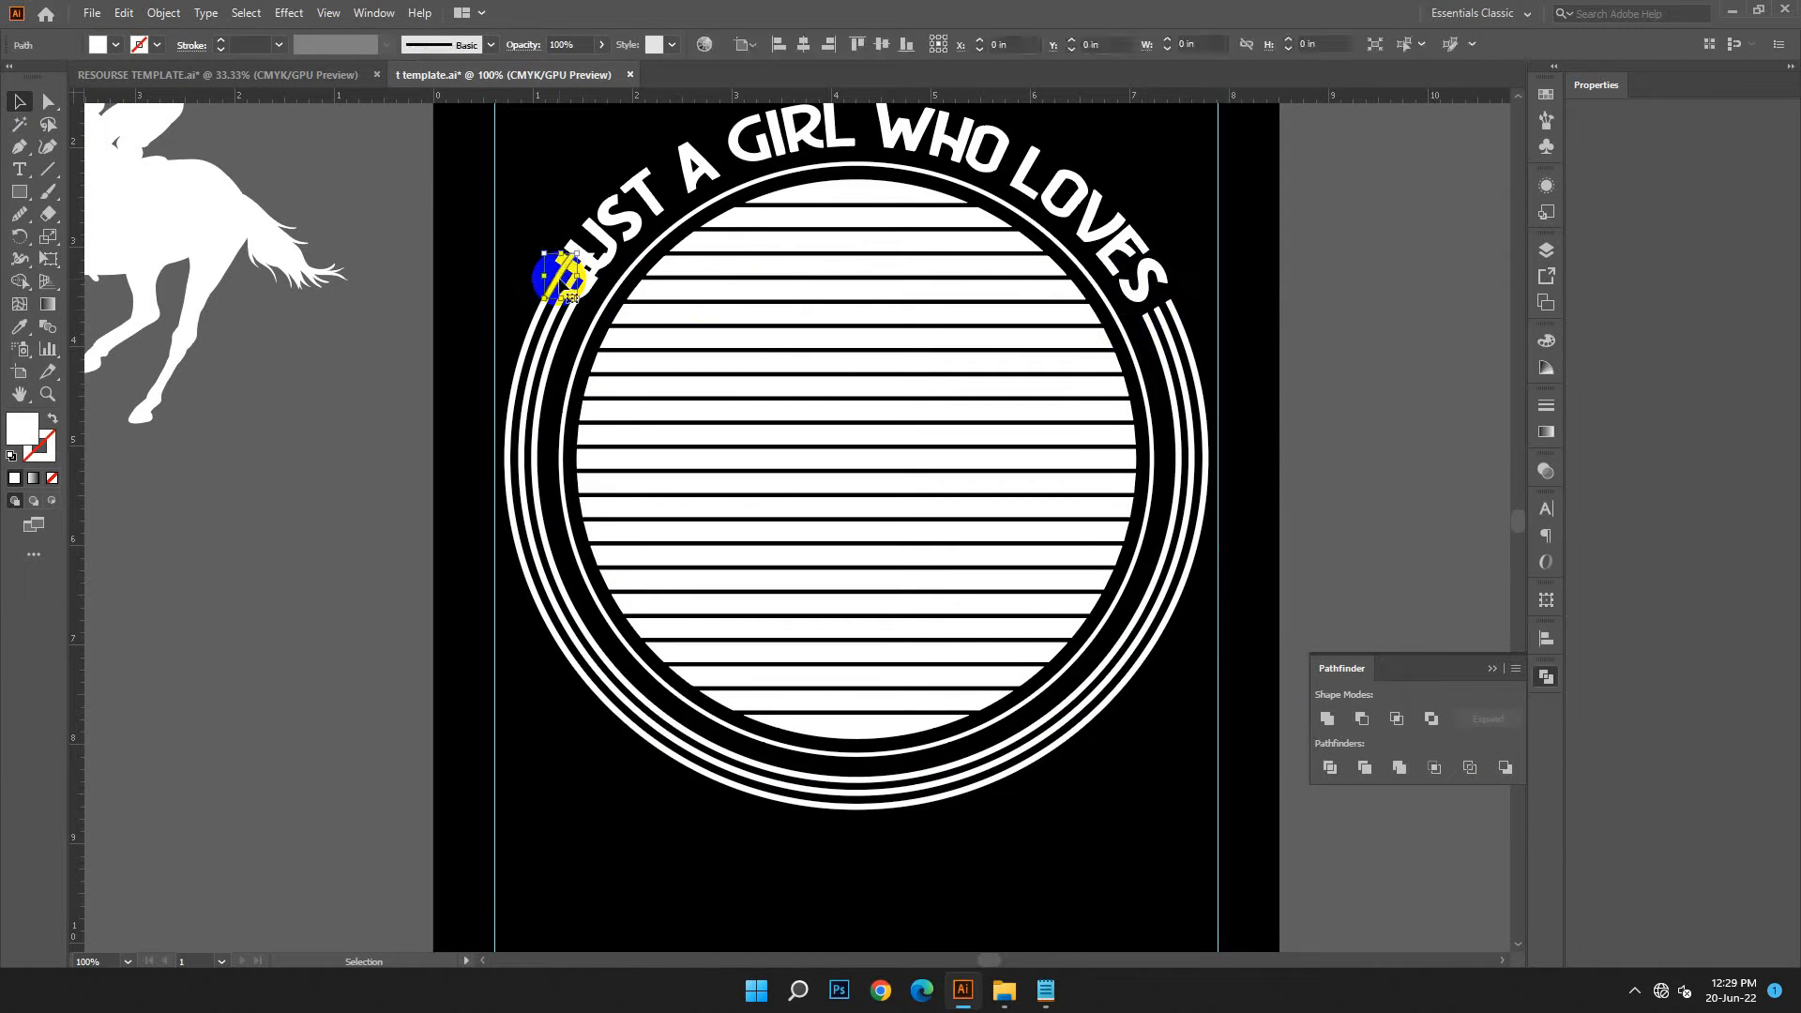
left_click(565, 289)
left_click(479, 279)
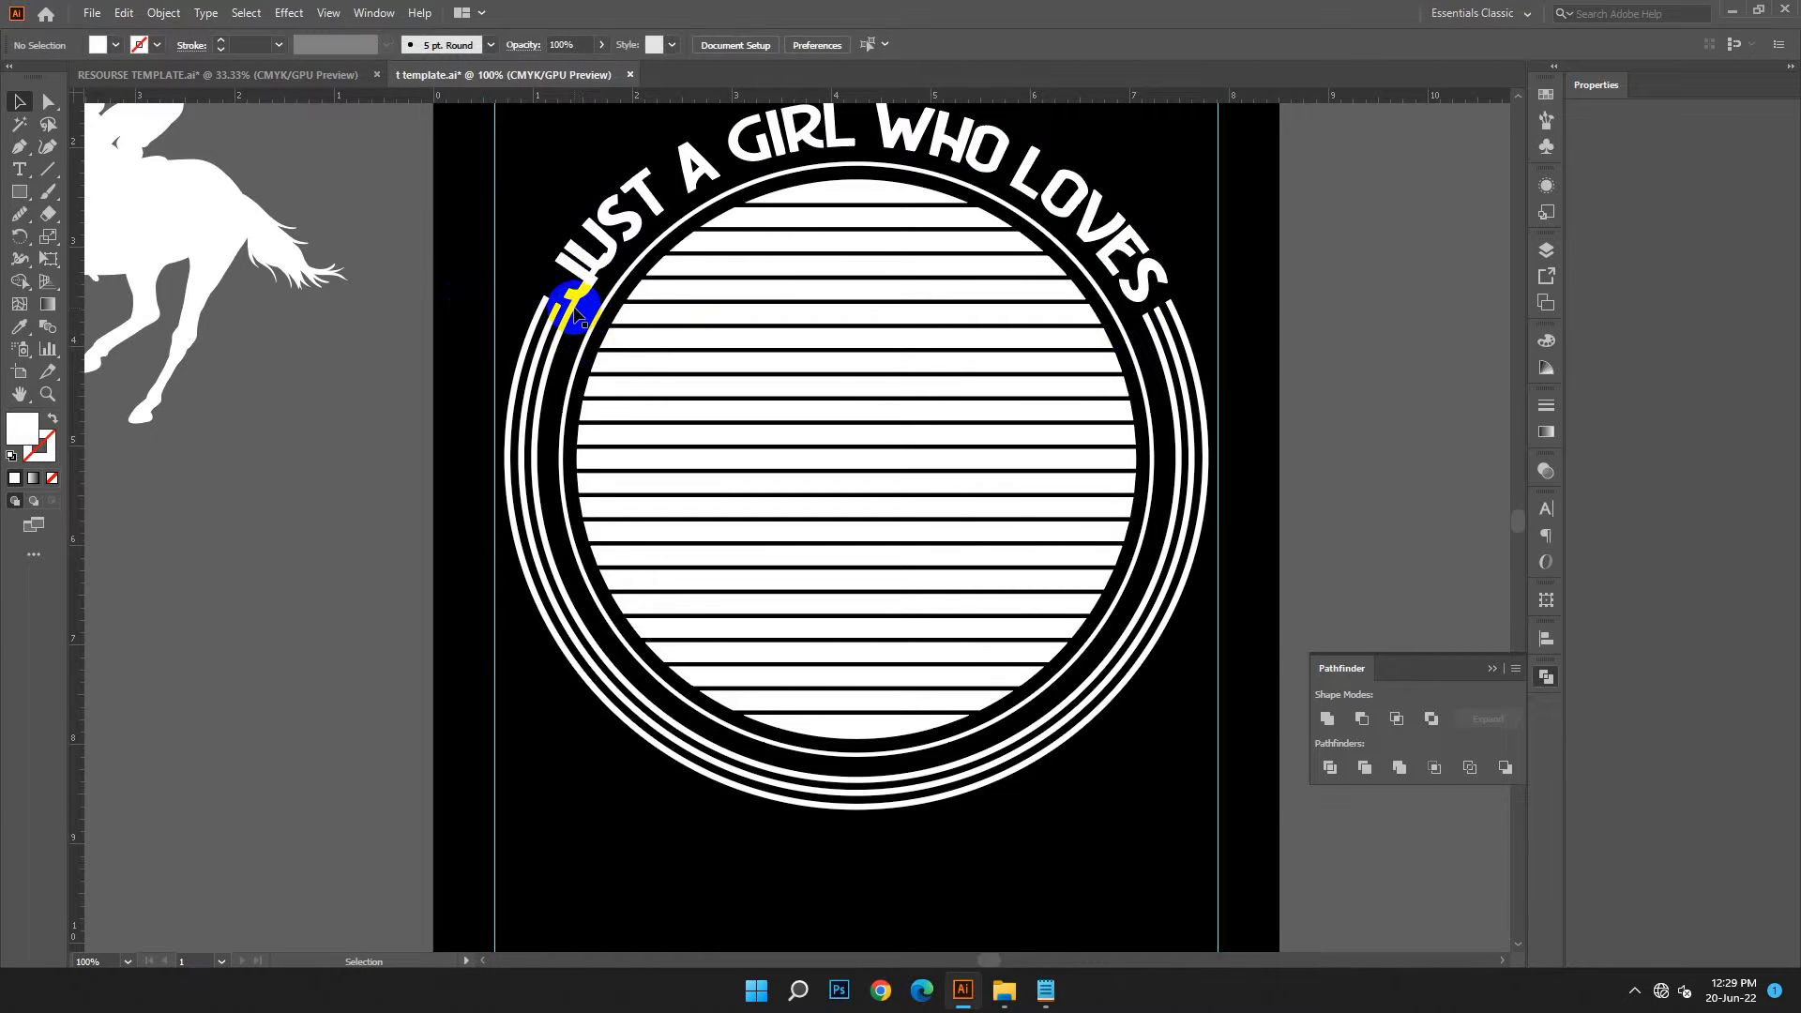
left_click(455, 354)
Expand the arched JUST A GIRL WHO LOVES text's object and fill into plain shapes
left_click(938, 136)
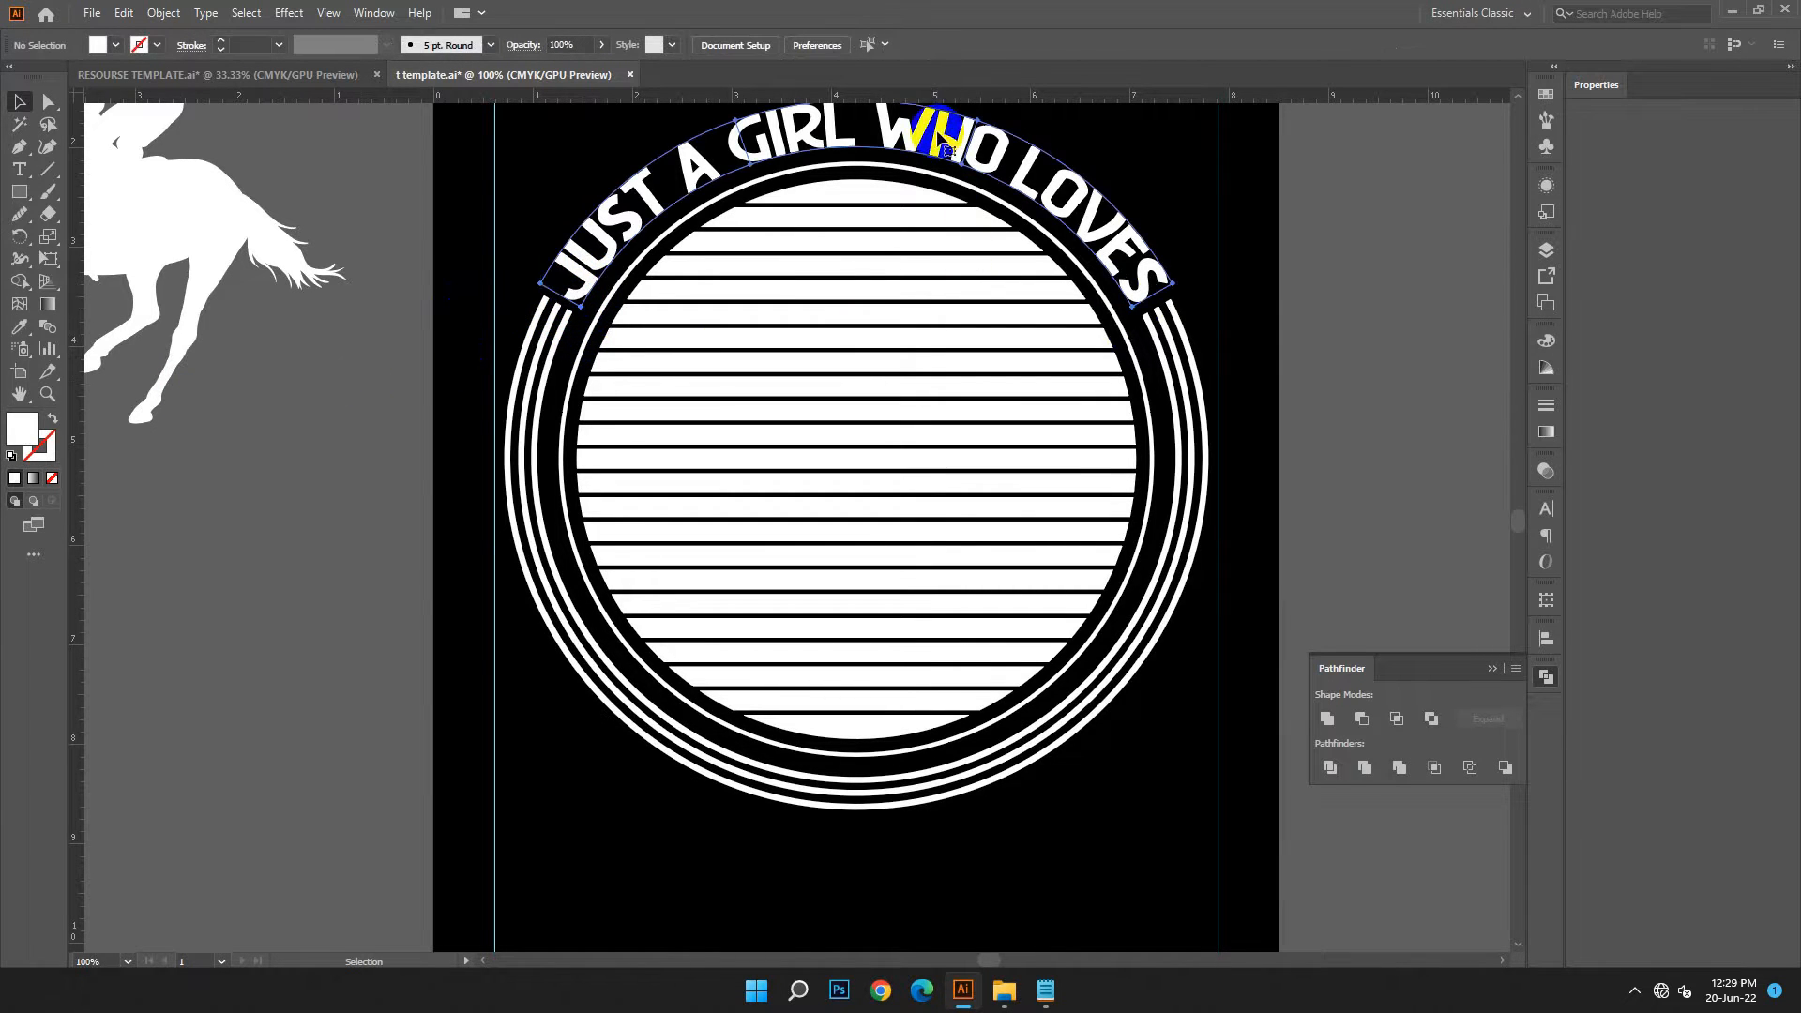
left_click(163, 13)
left_click(199, 237)
left_click(854, 596)
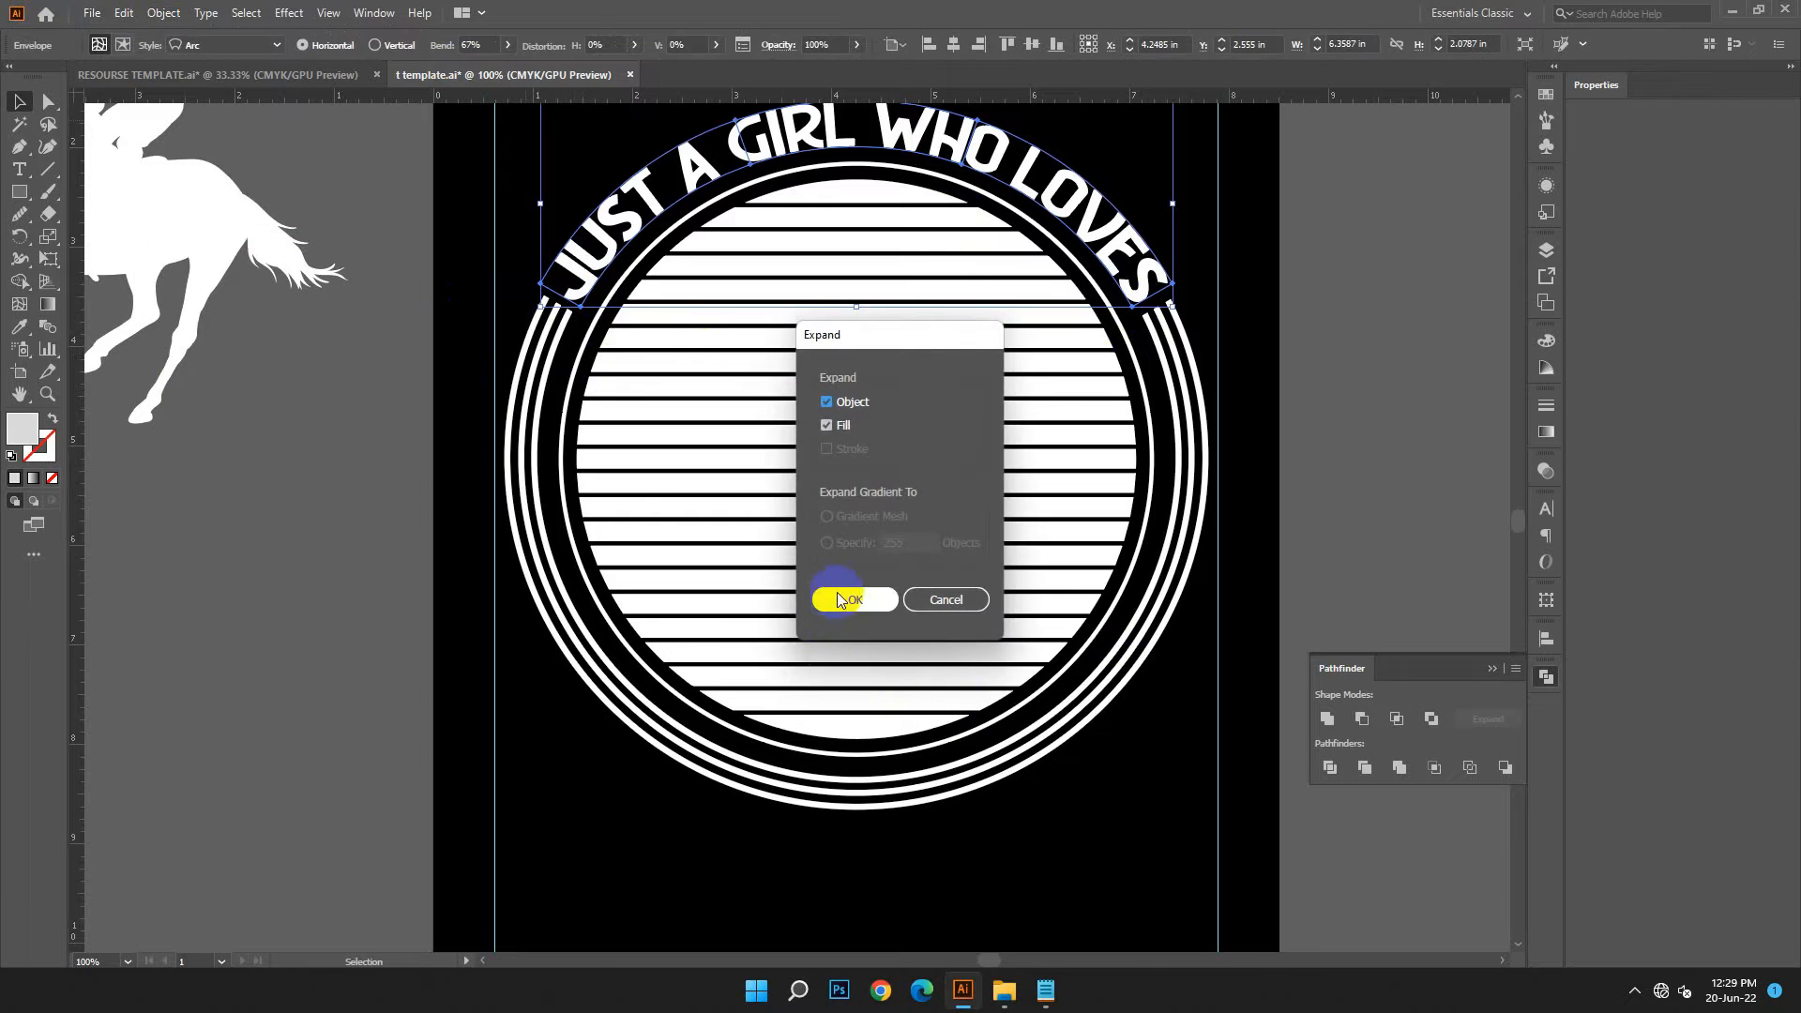
left_click(1467, 459)
key("ctrl+minus")
key("ctrl+minus")
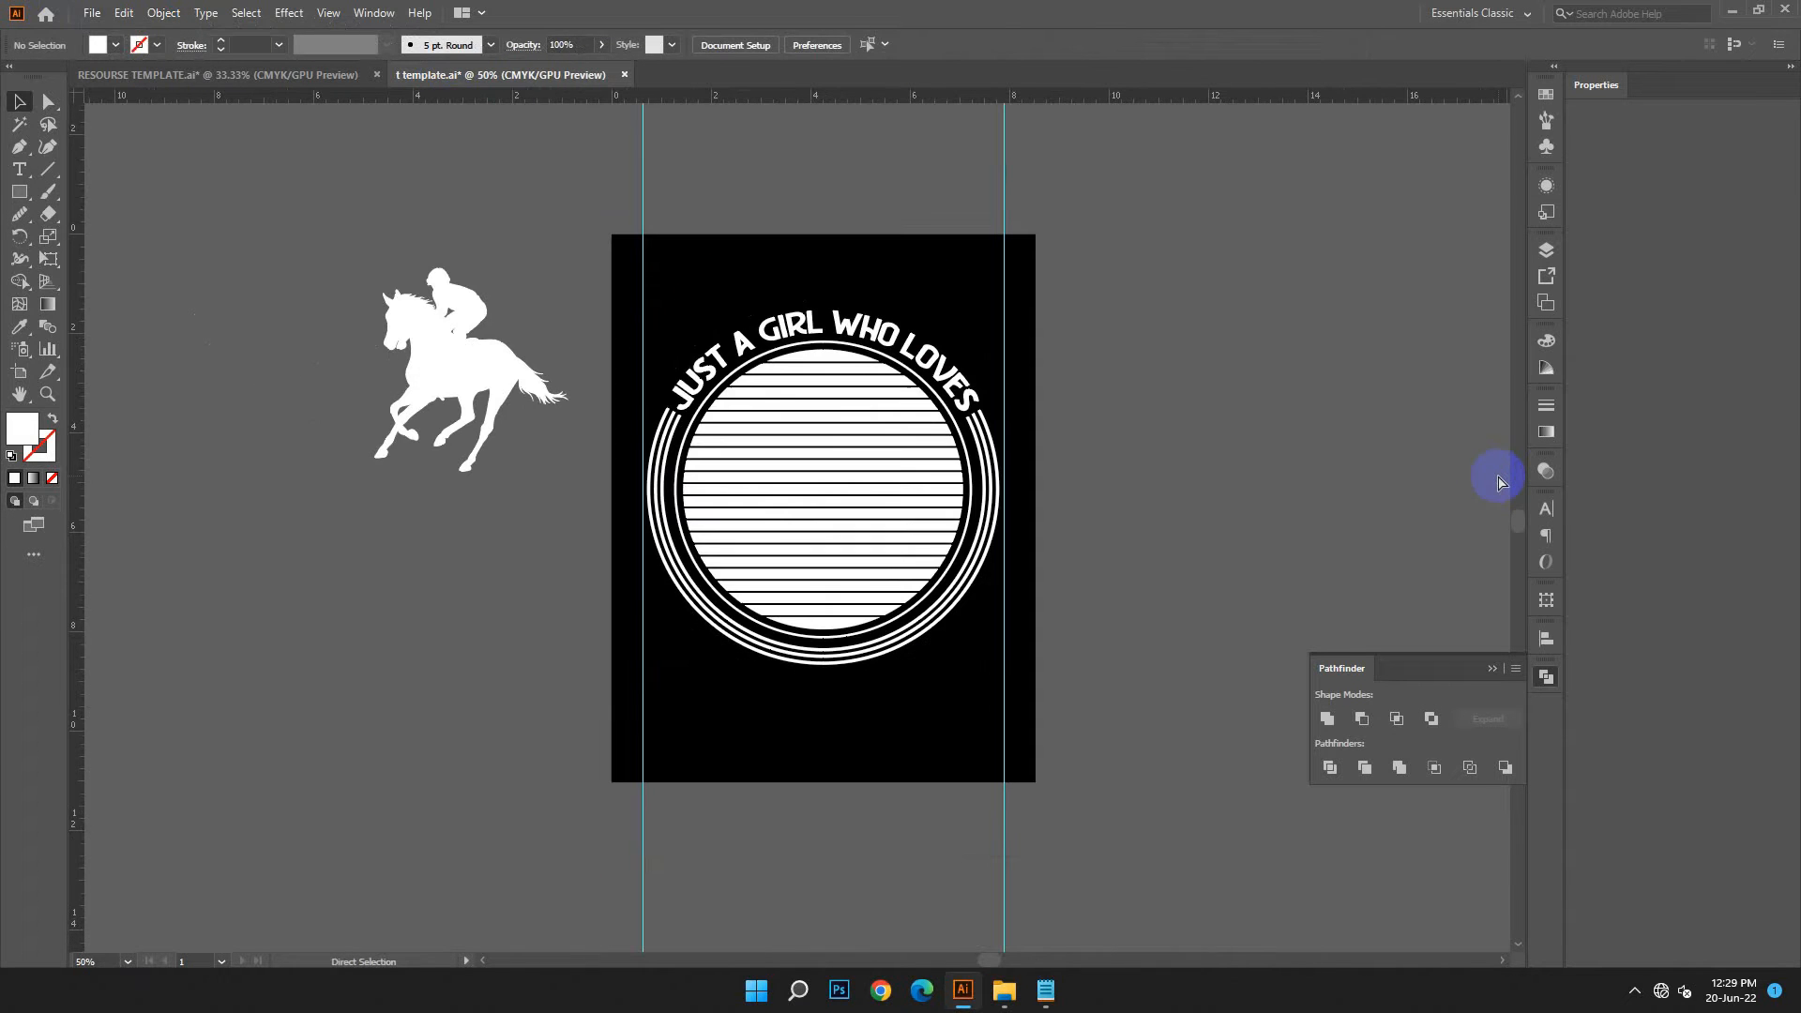
scroll(1333, 533, "down", 3)
left_click(1376, 730)
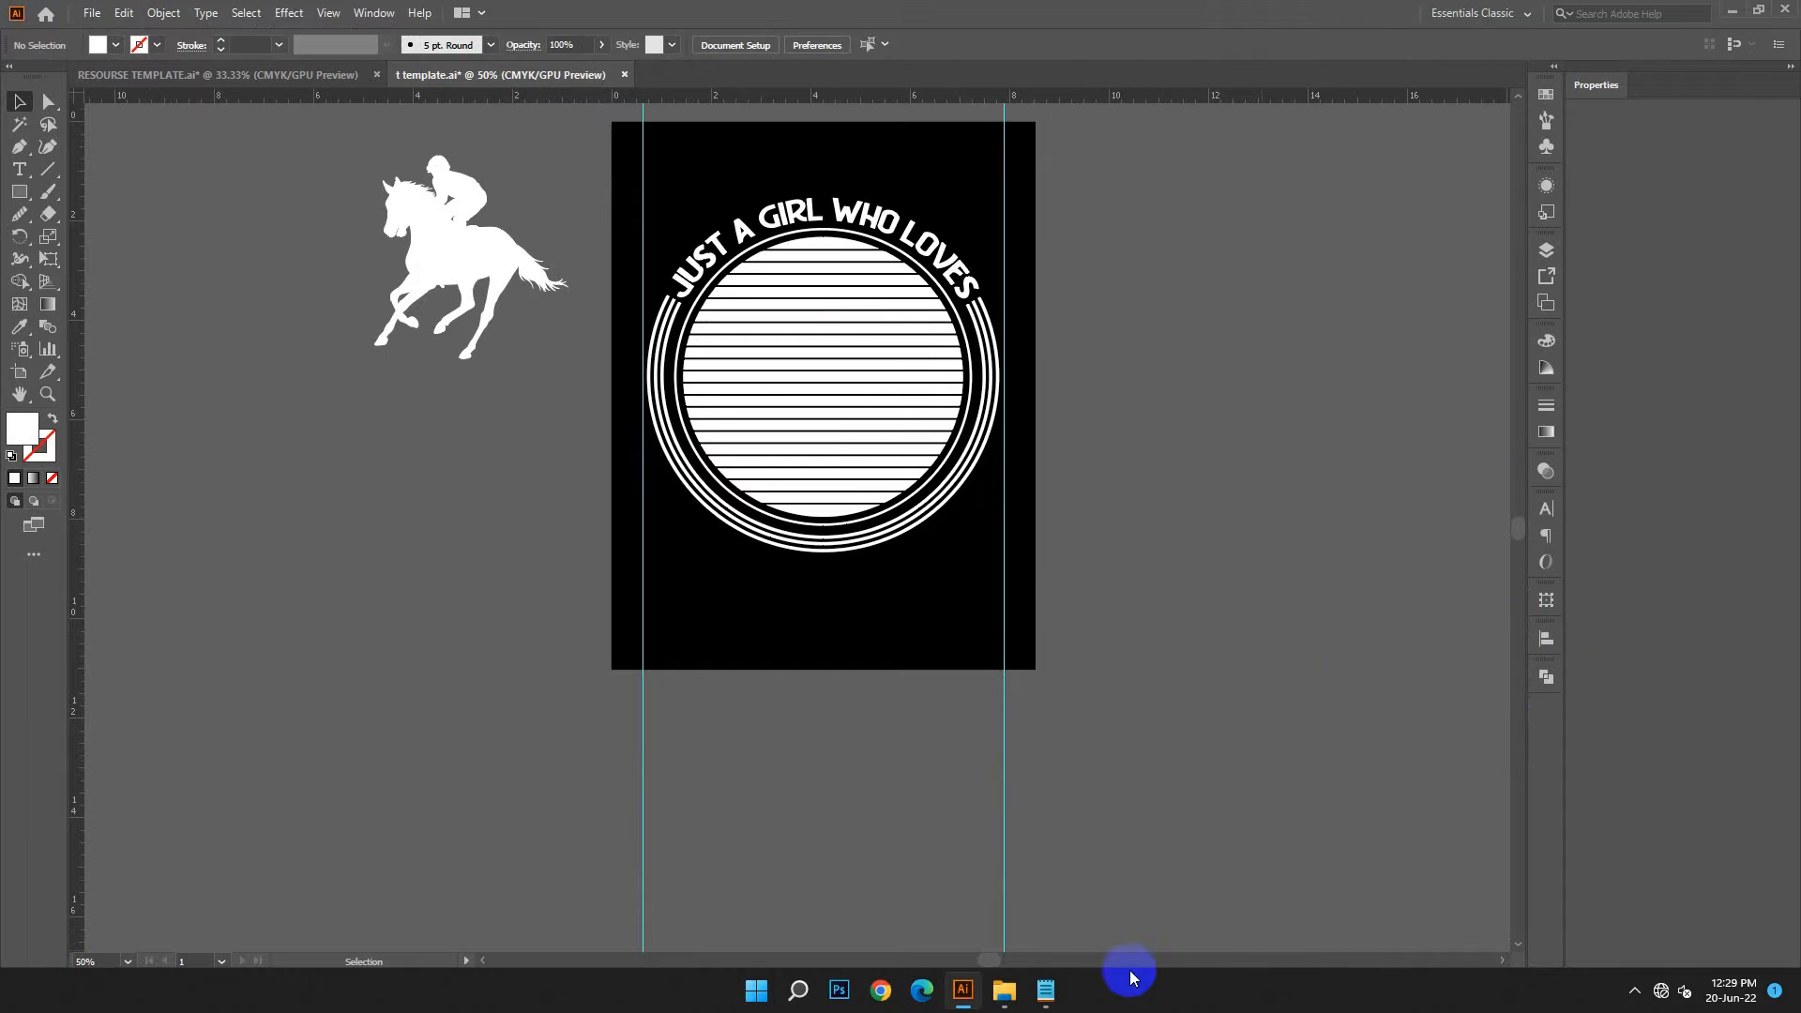
Switch to Notepad and copy the word Horses from the notes
left_click(1045, 990)
double_click(1140, 429)
right_click(1158, 433)
left_click(1225, 515)
left_click(1397, 288)
Place a new point-text object in the empty area beside the artboard and scale it up to about 78.6 pt
left_click(21, 172)
left_click(1114, 378)
left_click(18, 97)
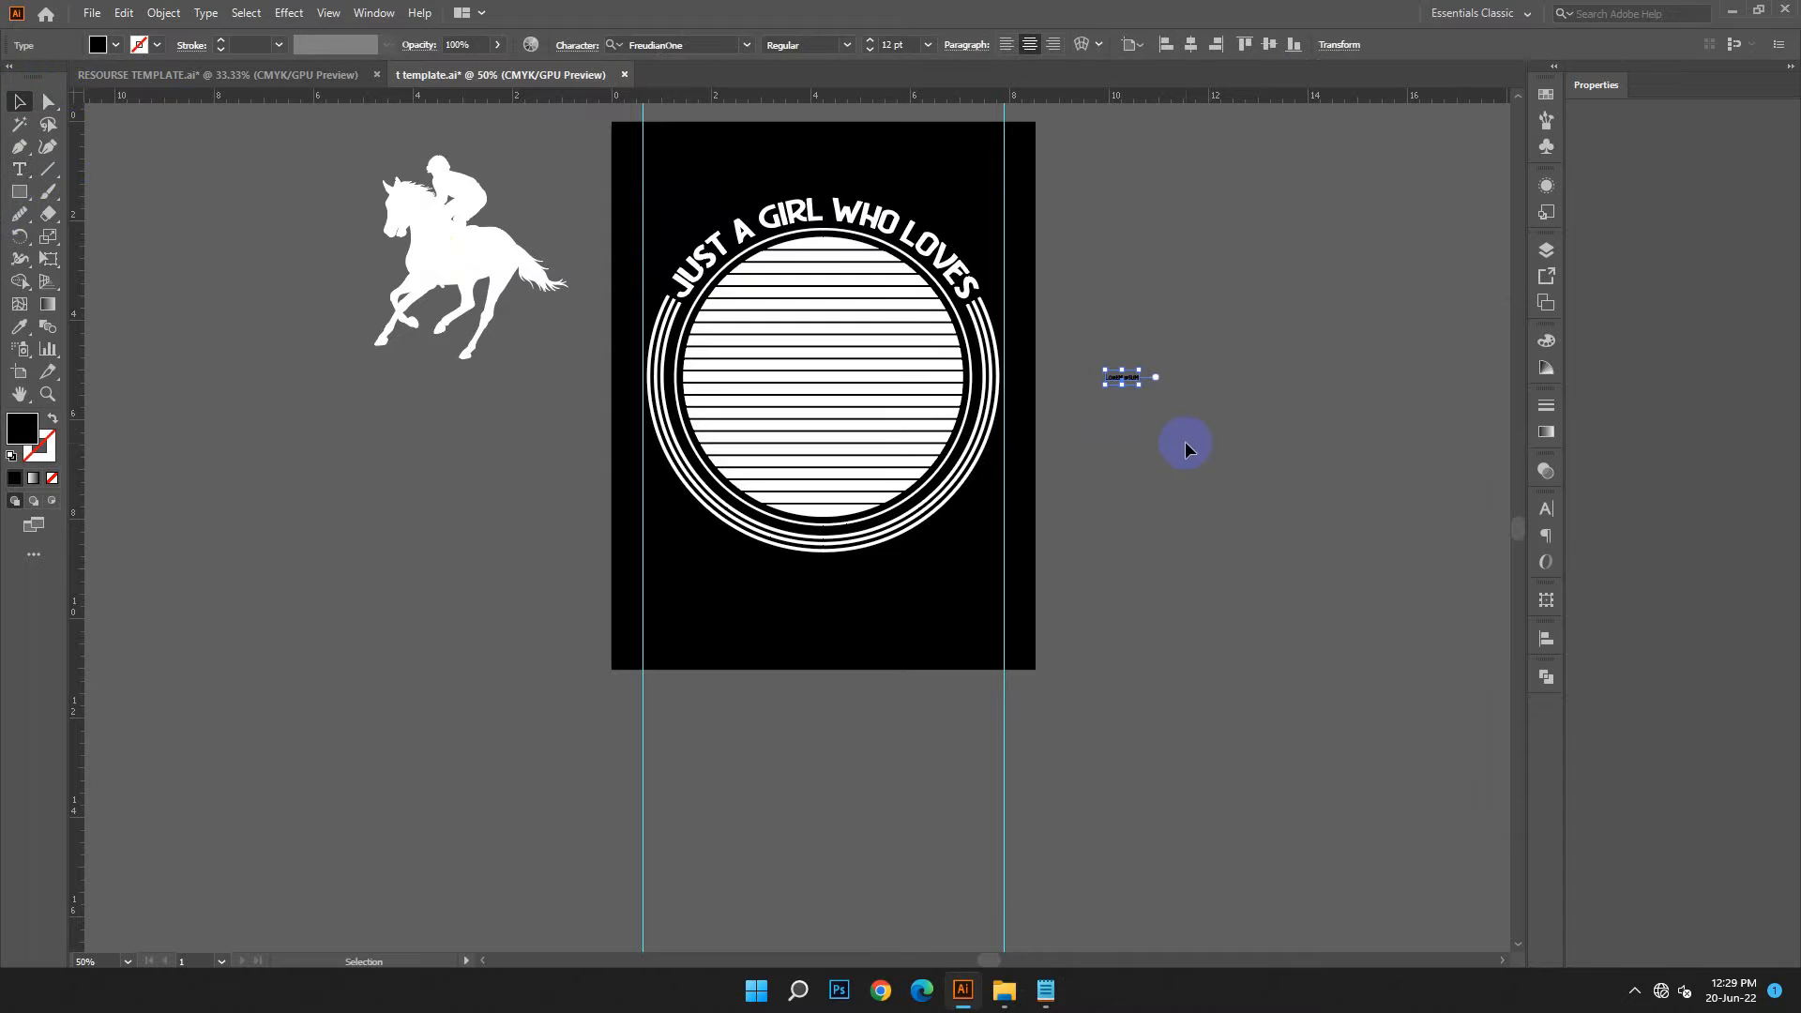
left_click_drag(1267, 475, 1318, 488)
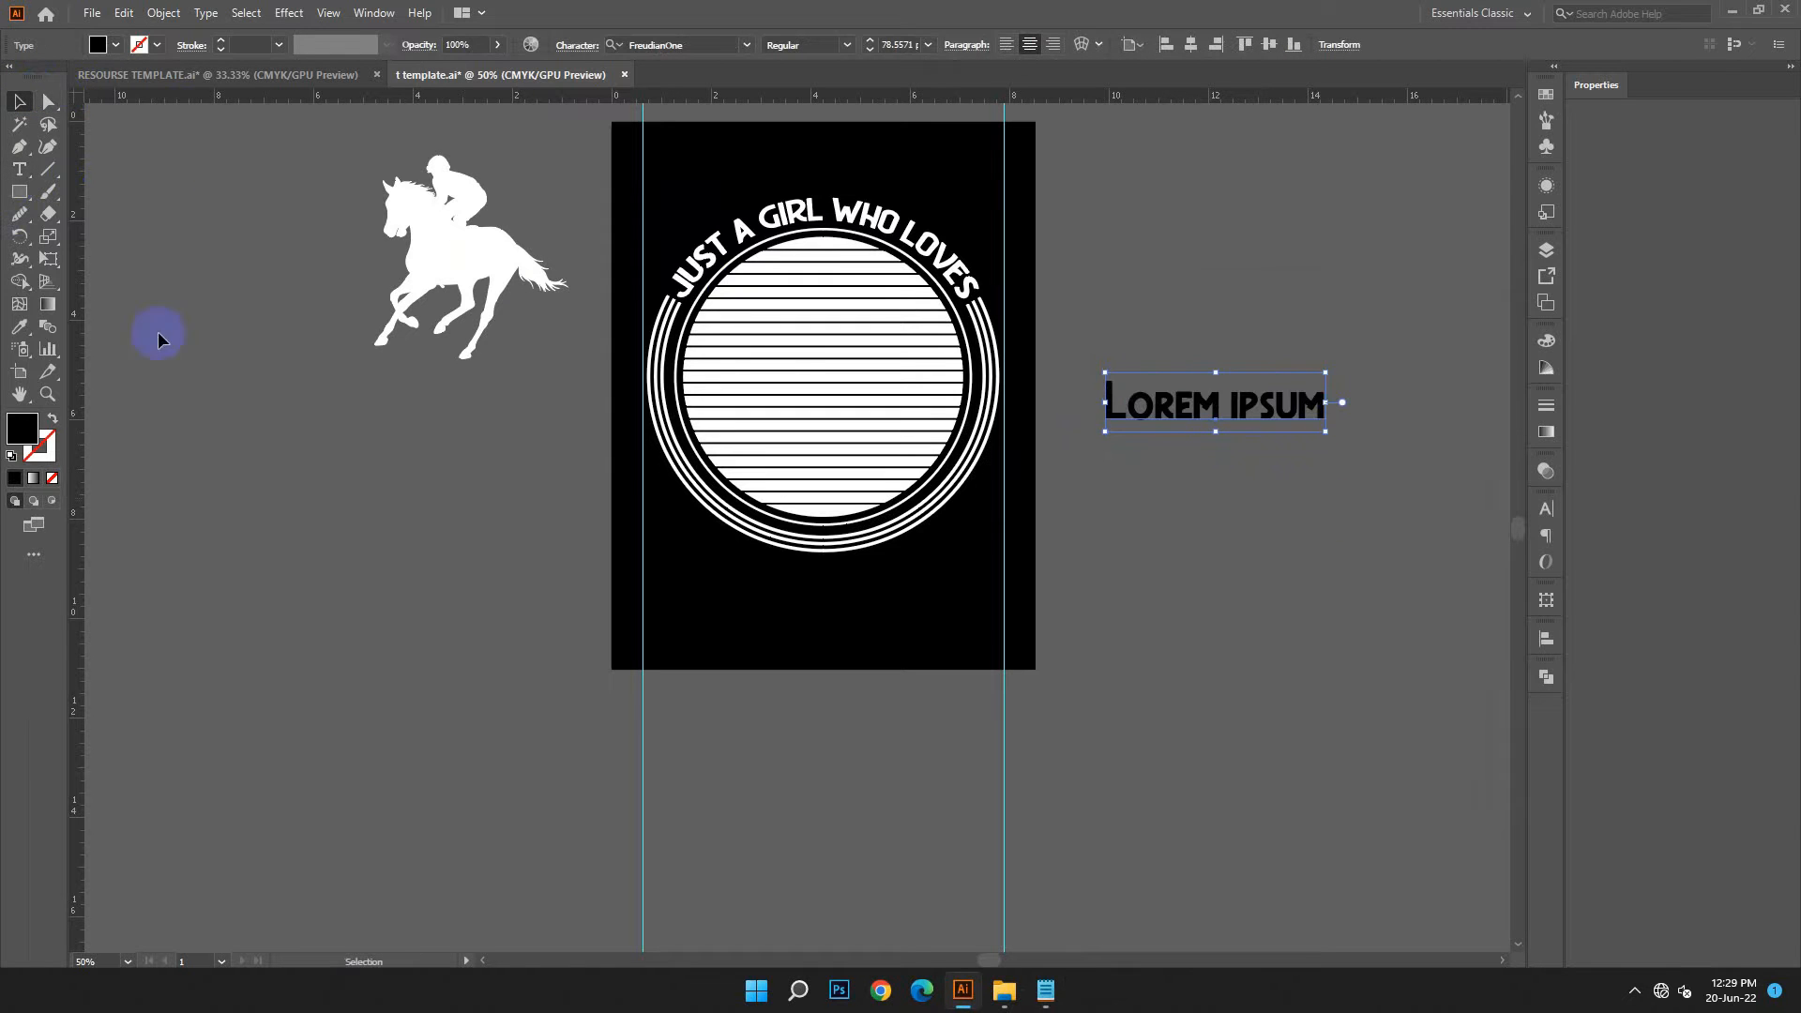
Replace the placeholder text beside the artboard with the copied word Horses
left_click(21, 171)
left_click_drag(1262, 406, 1292, 400)
key("ctrl+a")
left_click(123, 12)
left_click(68, 168)
left_click(19, 101)
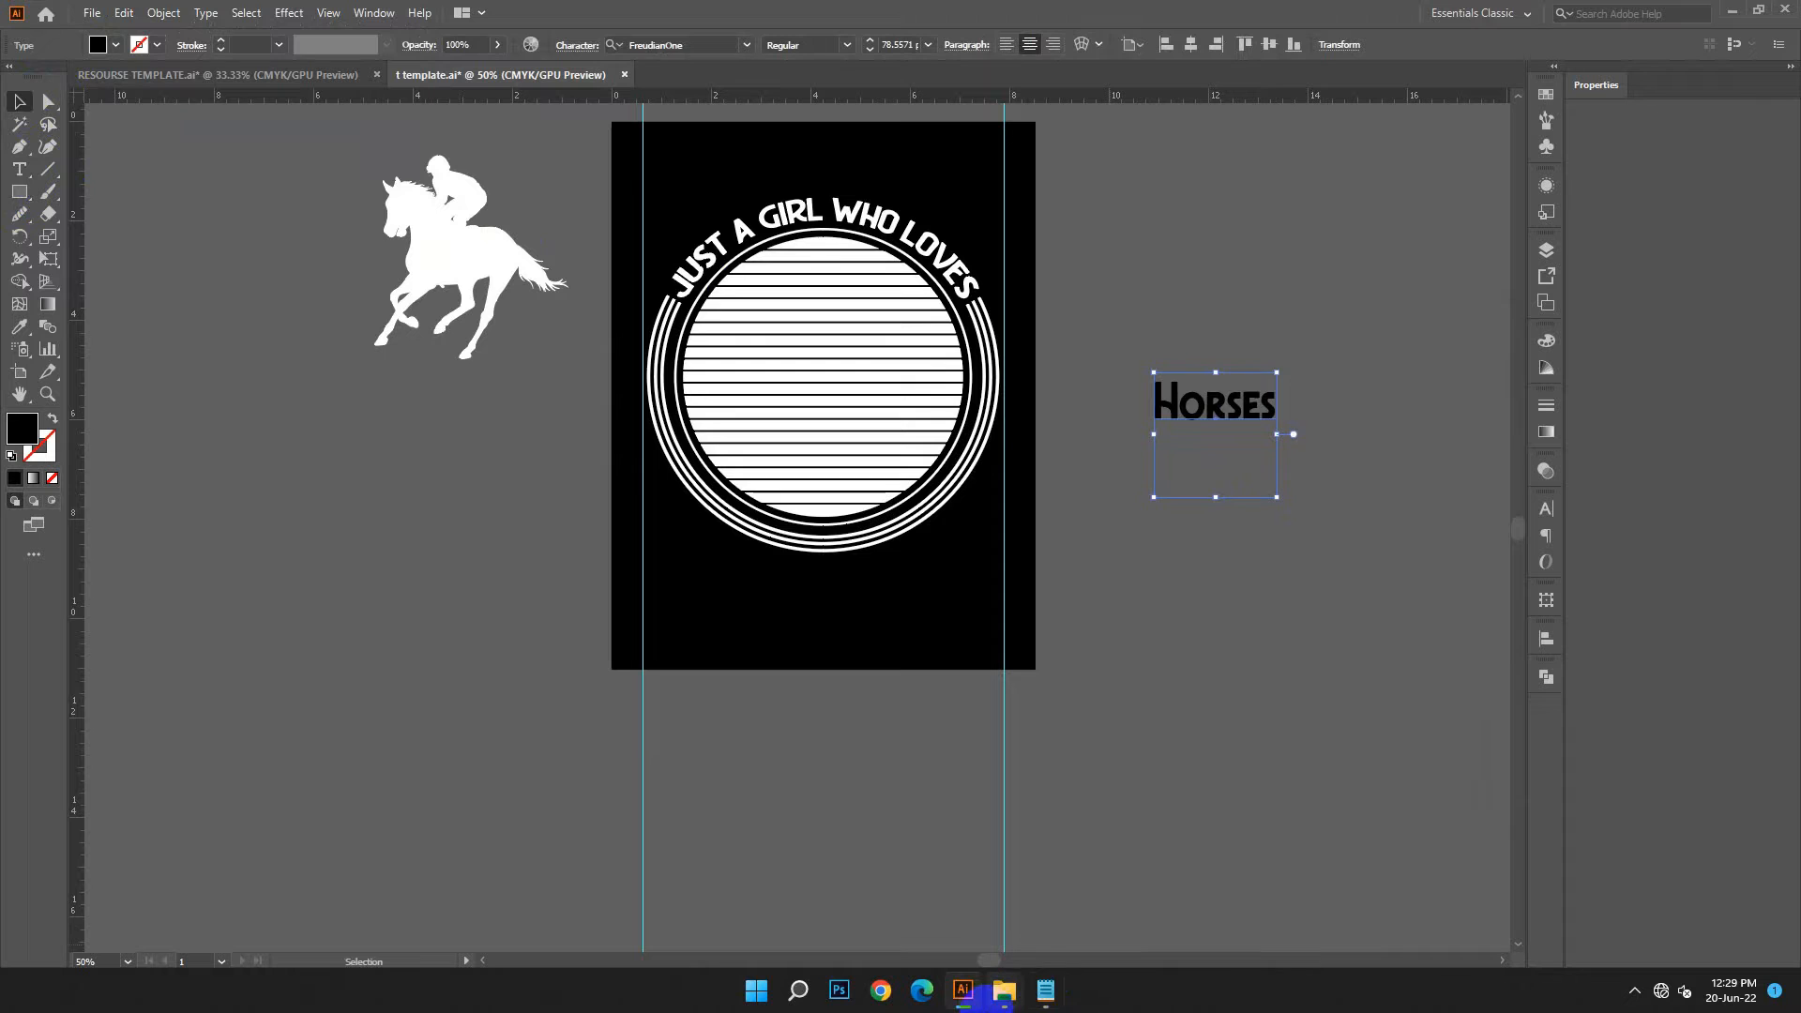
Switch to Notepad and copy the script font's name from the notes
left_click(1045, 990)
left_click(1339, 574)
left_click(1276, 584)
left_click_drag(1378, 546, 1111, 546)
right_click(1172, 546)
left_click(1229, 634)
Set the Horses text's font to Asthenia-PERSONALUSEONLY using the copied font name
left_click(667, 45)
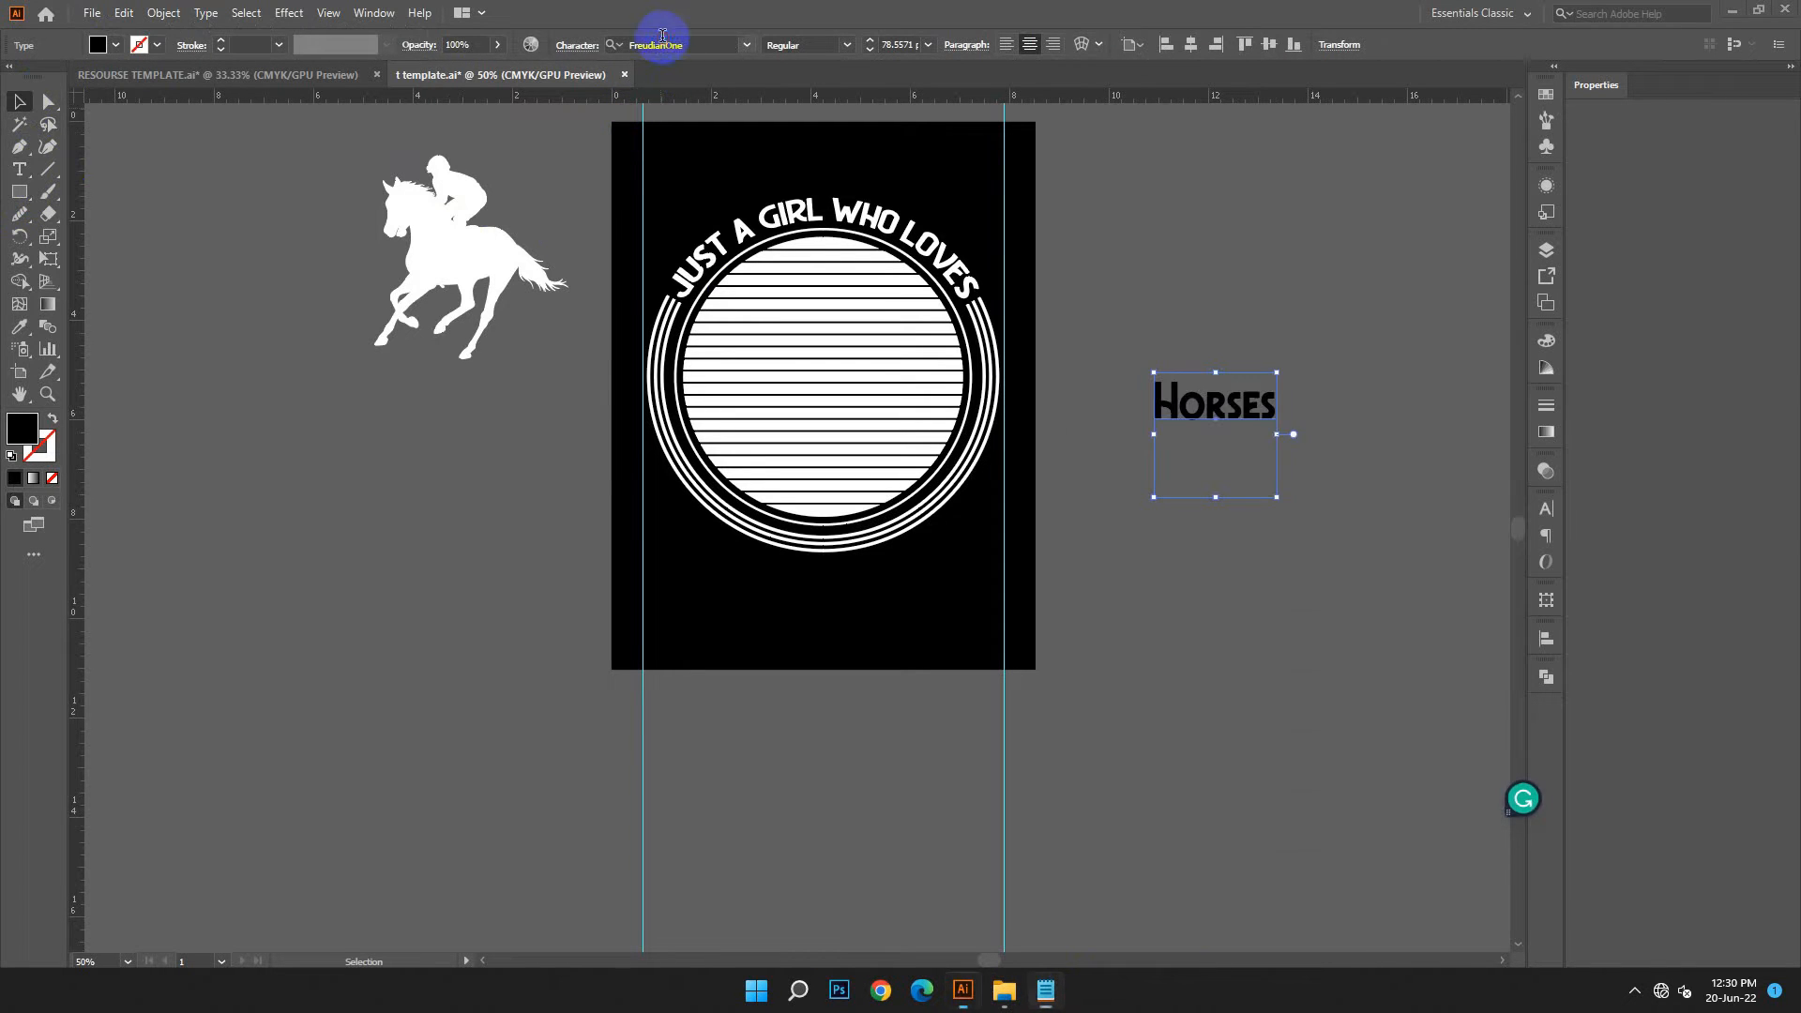
right_click(672, 44)
left_click(711, 127)
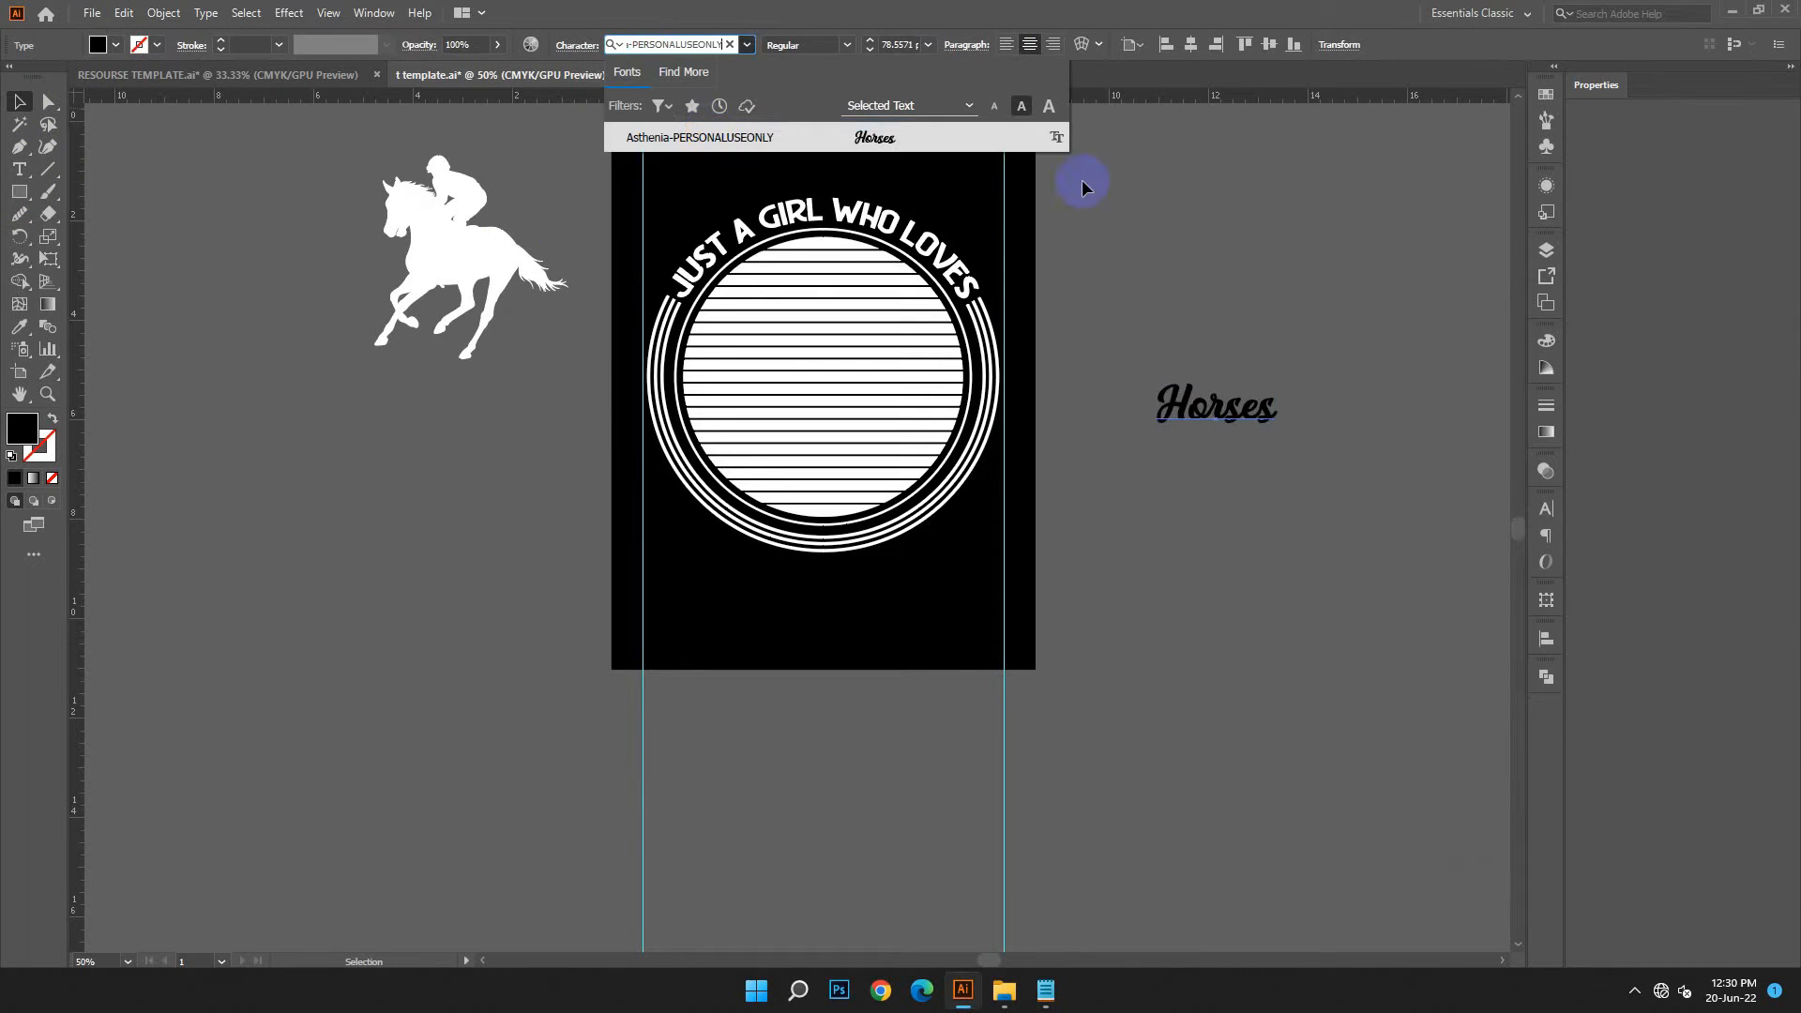
left_click(889, 138)
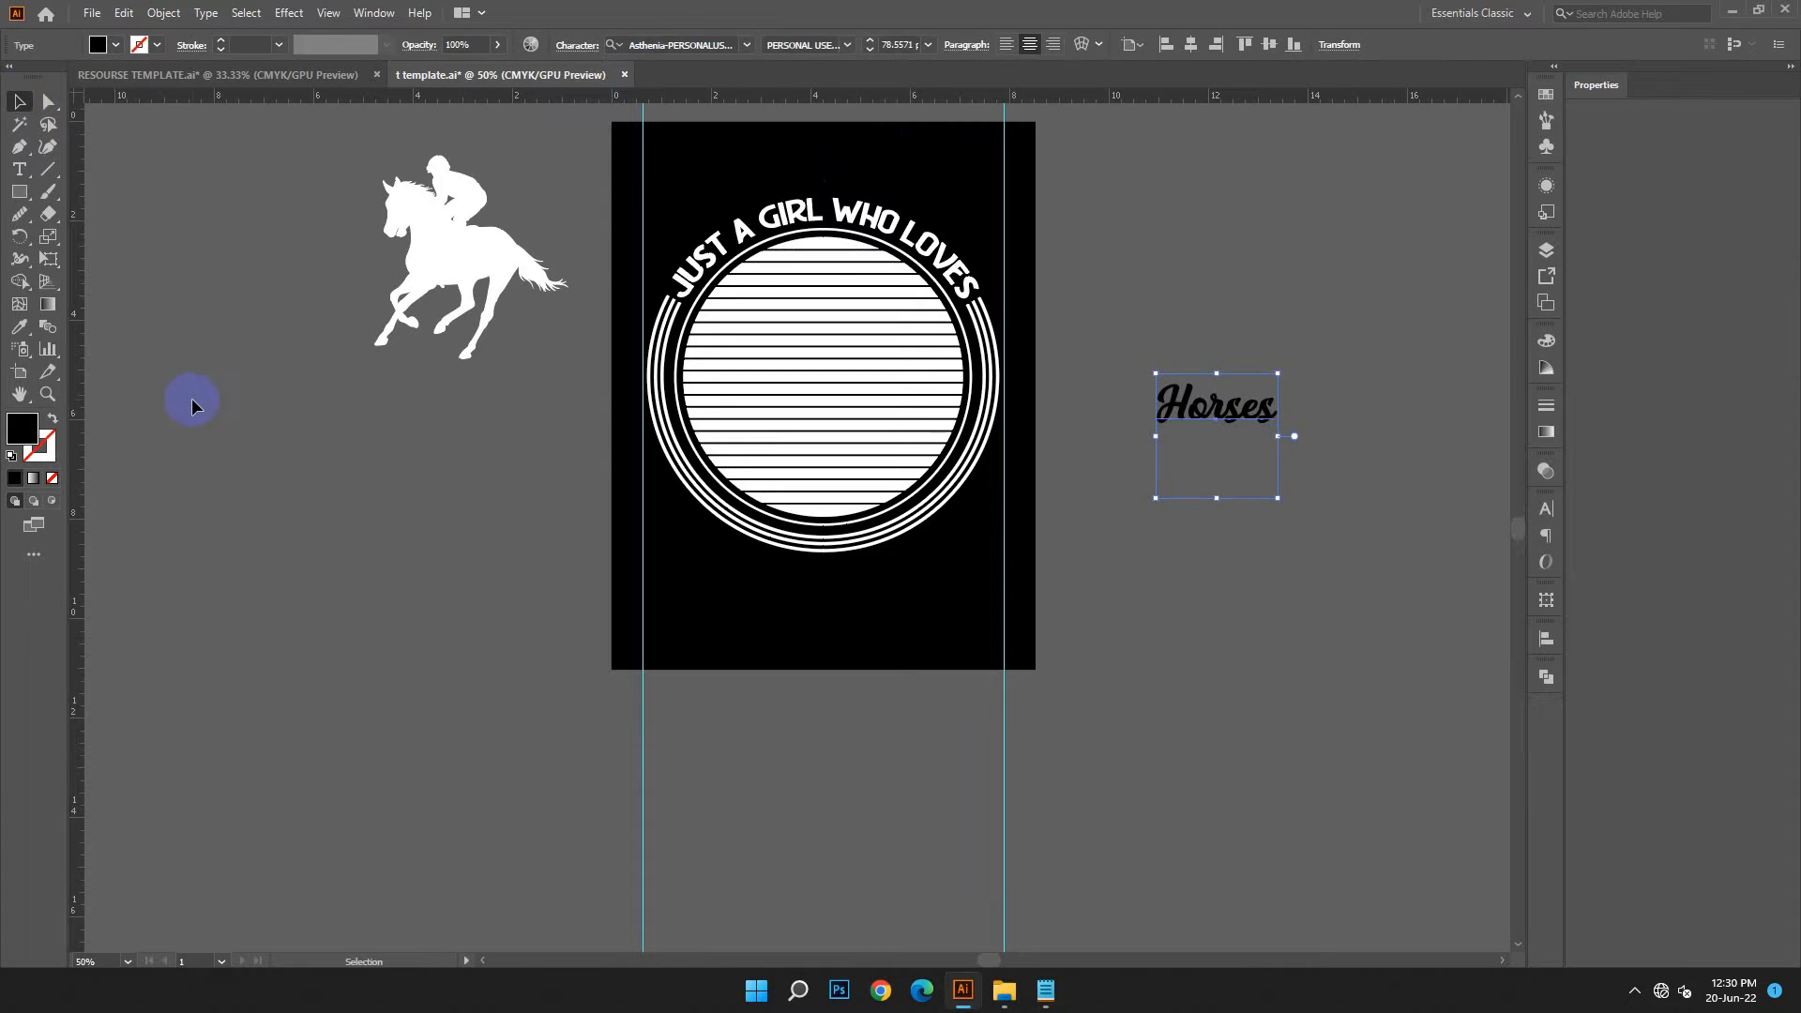
Move the Horses text below the horse silhouette, enlarge it to about 6.14 in wide and convert it to outlines
left_click_drag(1218, 403, 491, 569)
left_click_drag(535, 651, 663, 745)
right_click(662, 746)
left_click(712, 480)
Fill the outlined Horses lettering with white, FFFFFF
double_click(22, 429)
left_click(272, 380)
left_click(716, 392)
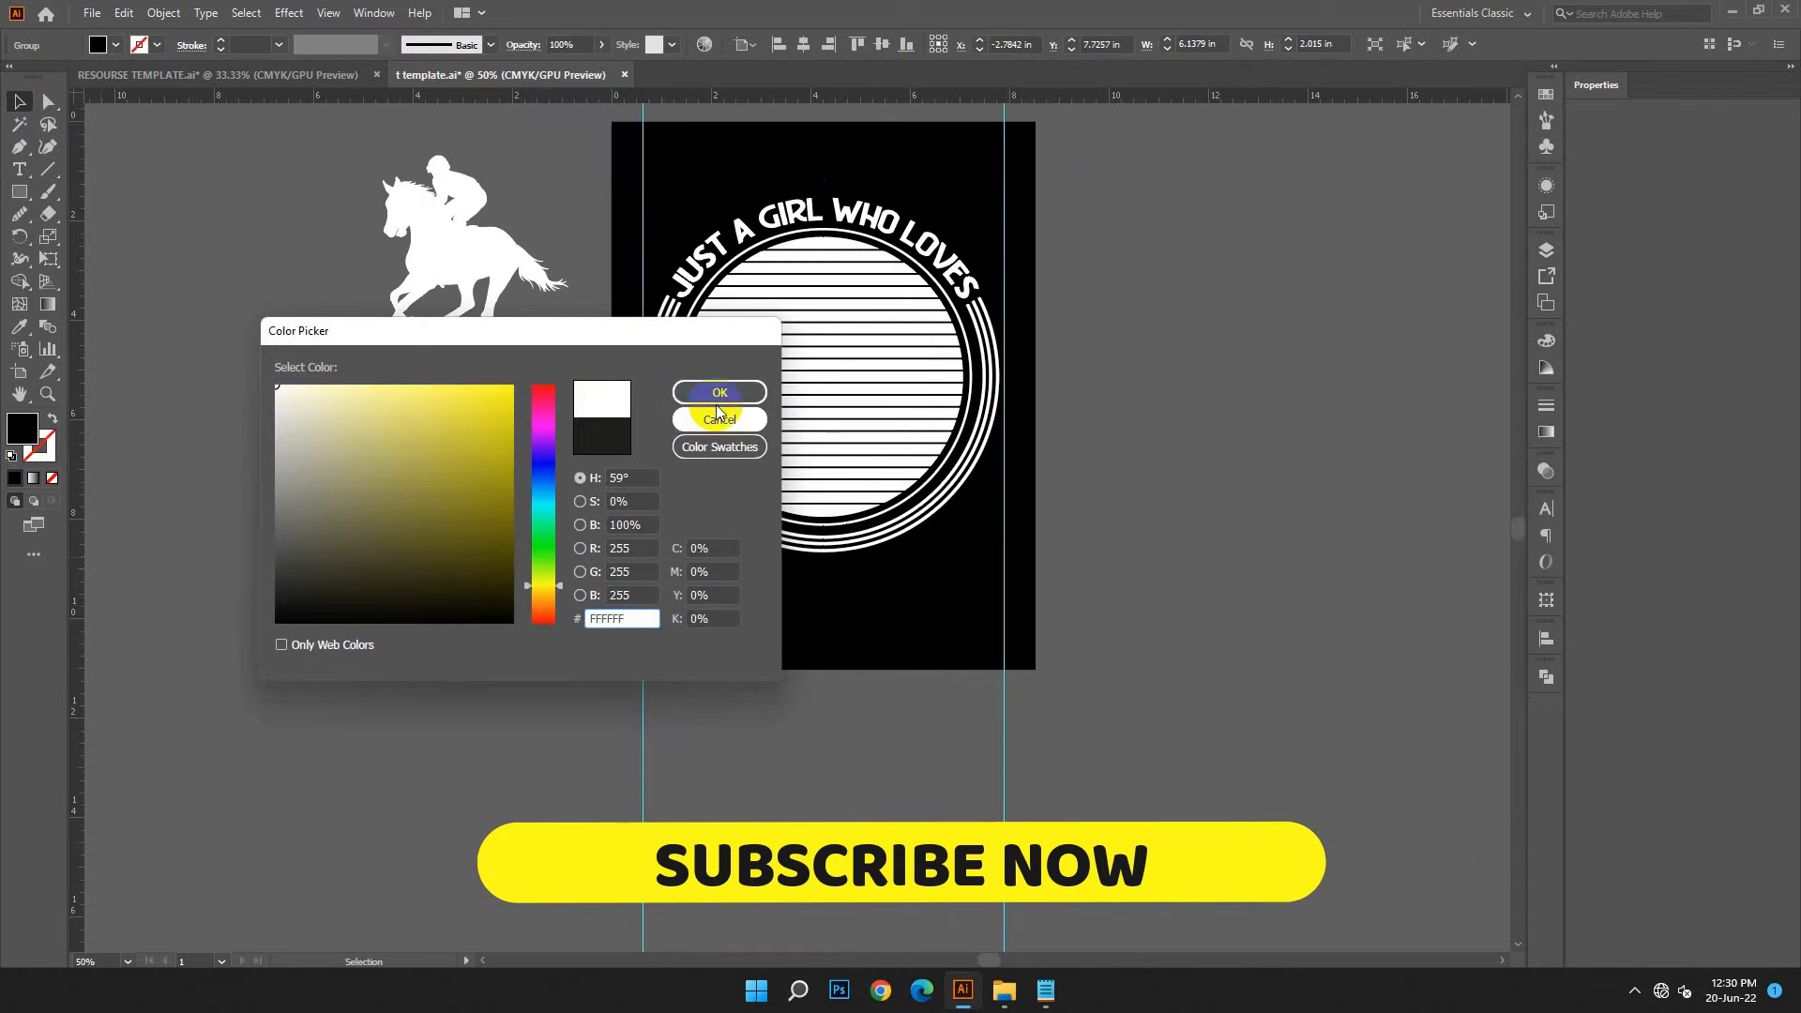
Place the Horses lettering over the lower part of the striped circle and scale it to about 7.27 in wide between the guides
left_click(366, 561)
left_click_drag(375, 539, 227, 573)
left_click_drag(476, 590, 935, 549)
left_click(551, 709)
left_click(1118, 530)
scroll(1210, 655, "up", 1)
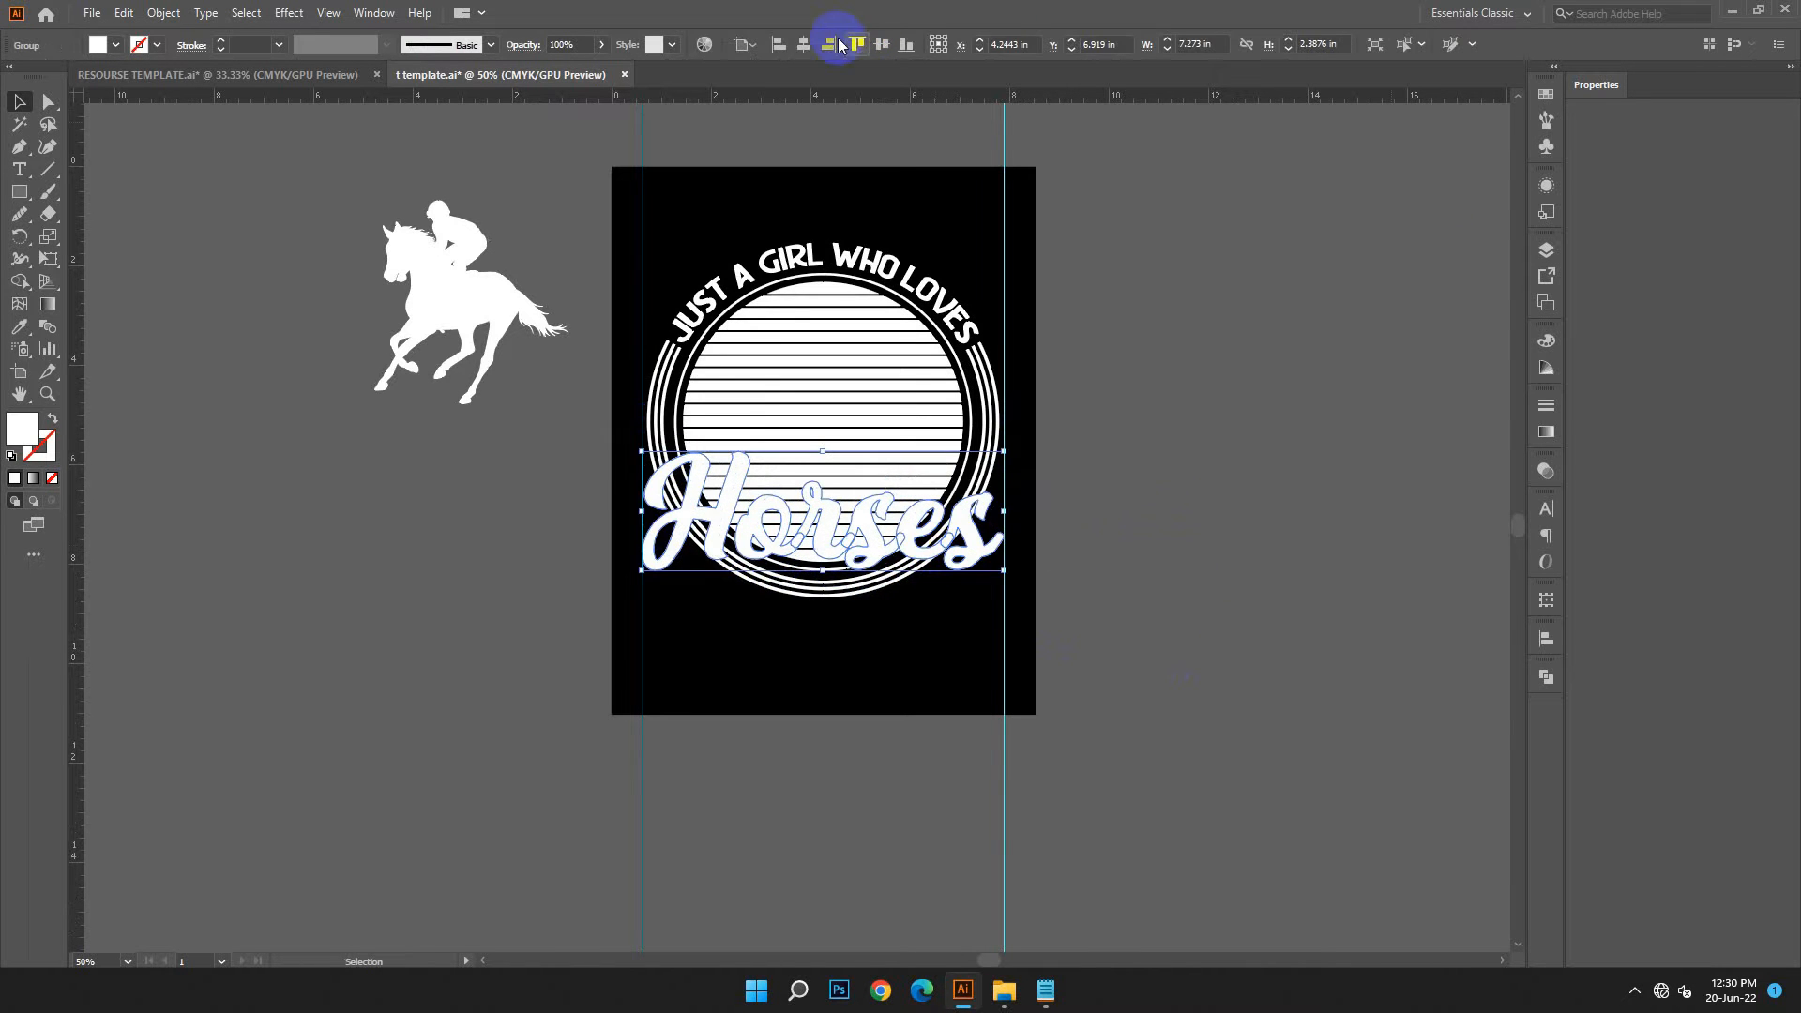
left_click(1136, 499)
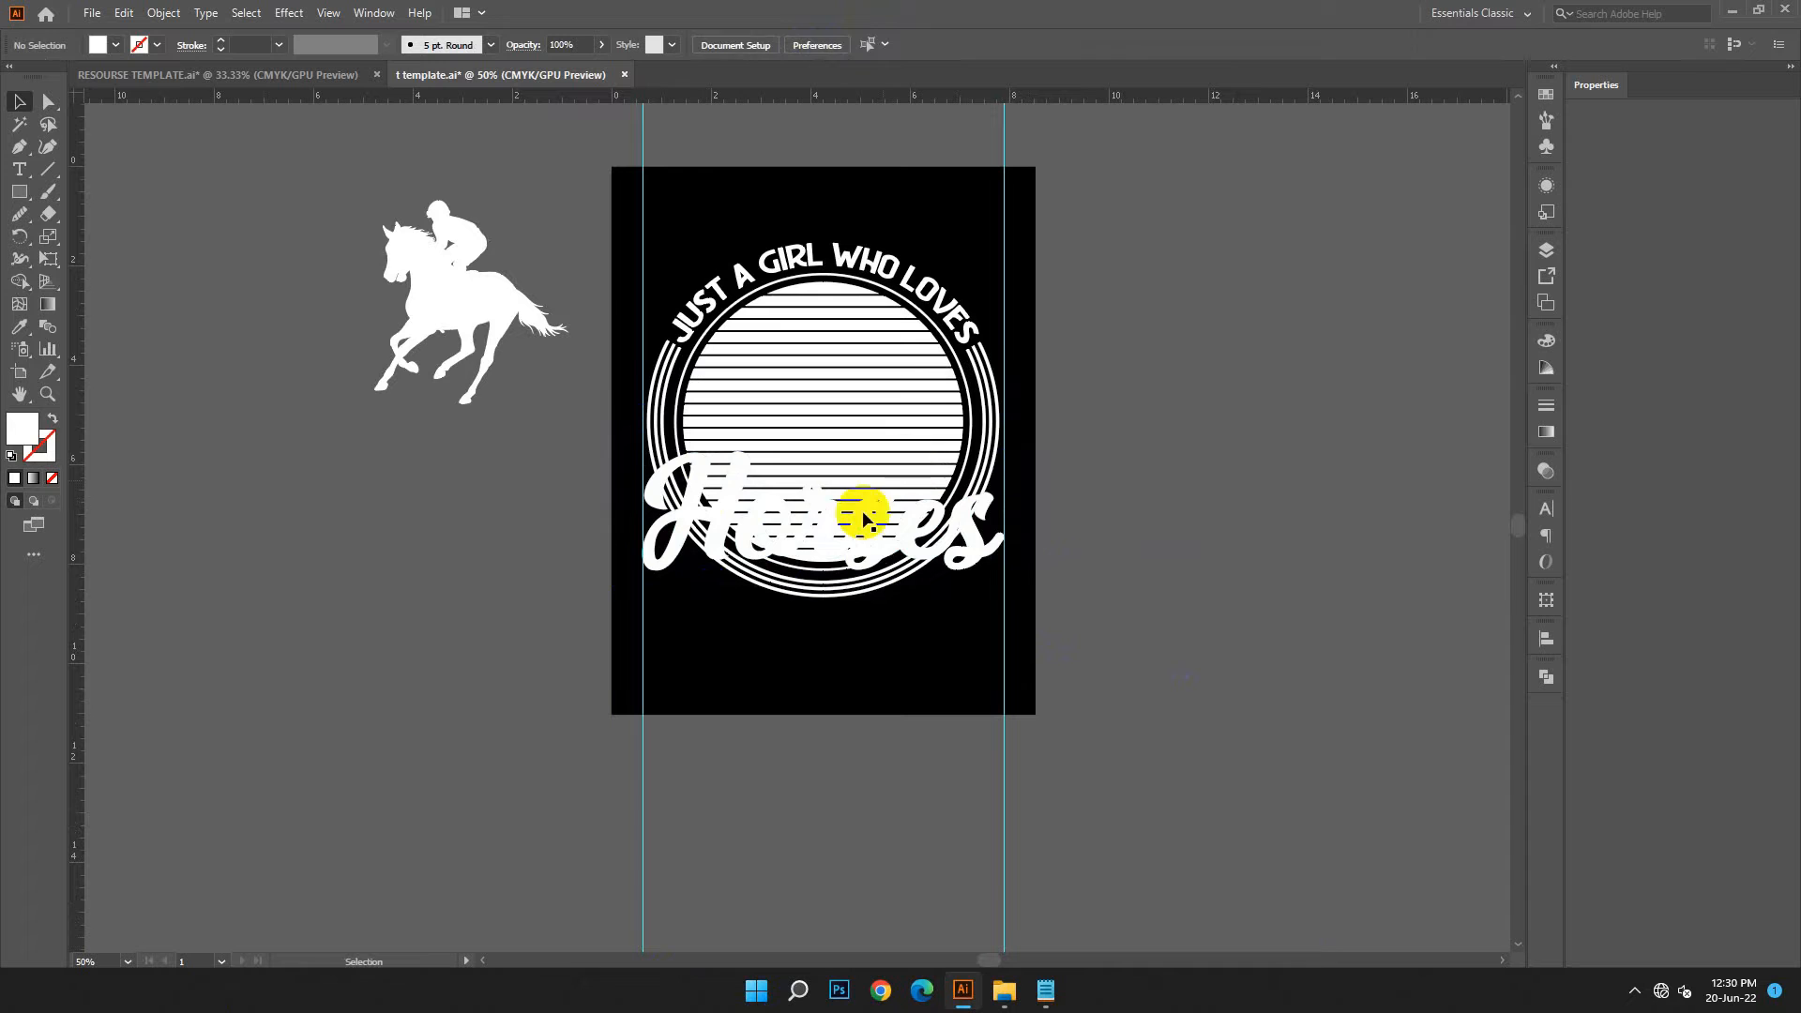
Select the three open outer rings around the striped circle and group them
left_click(832, 521)
left_click(1126, 589)
left_click(655, 443)
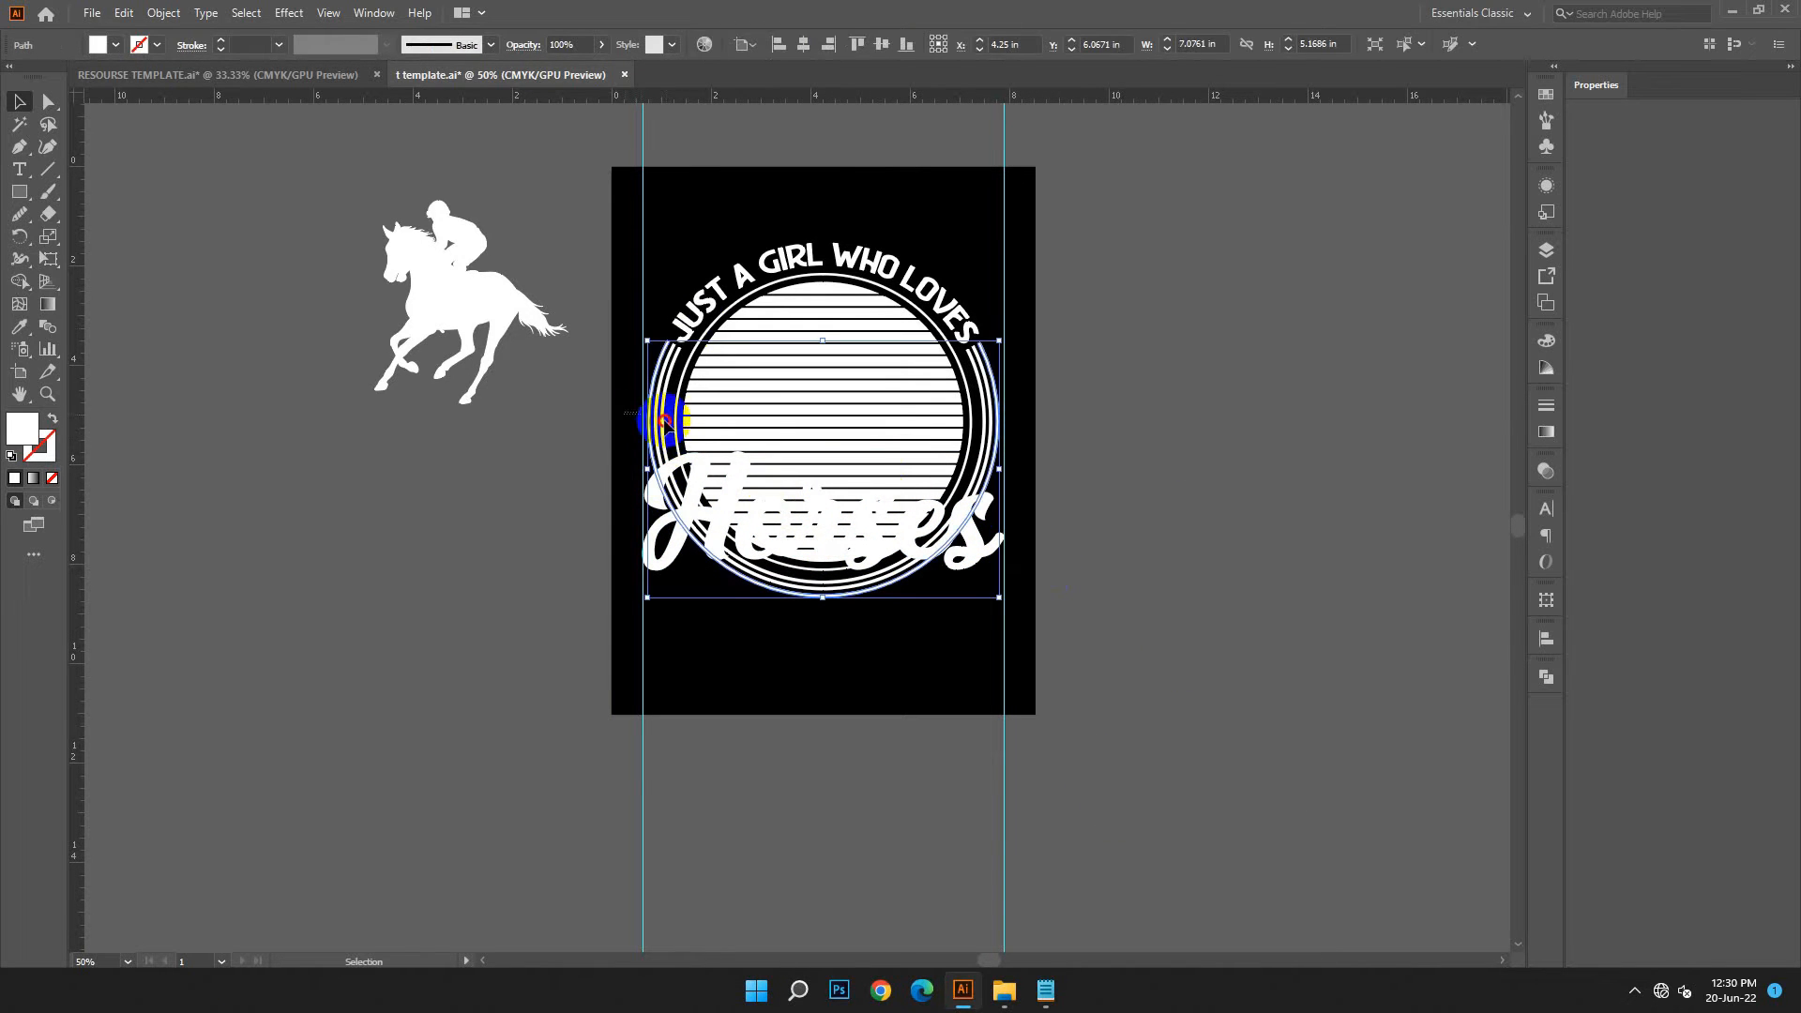
key("a")
key("v")
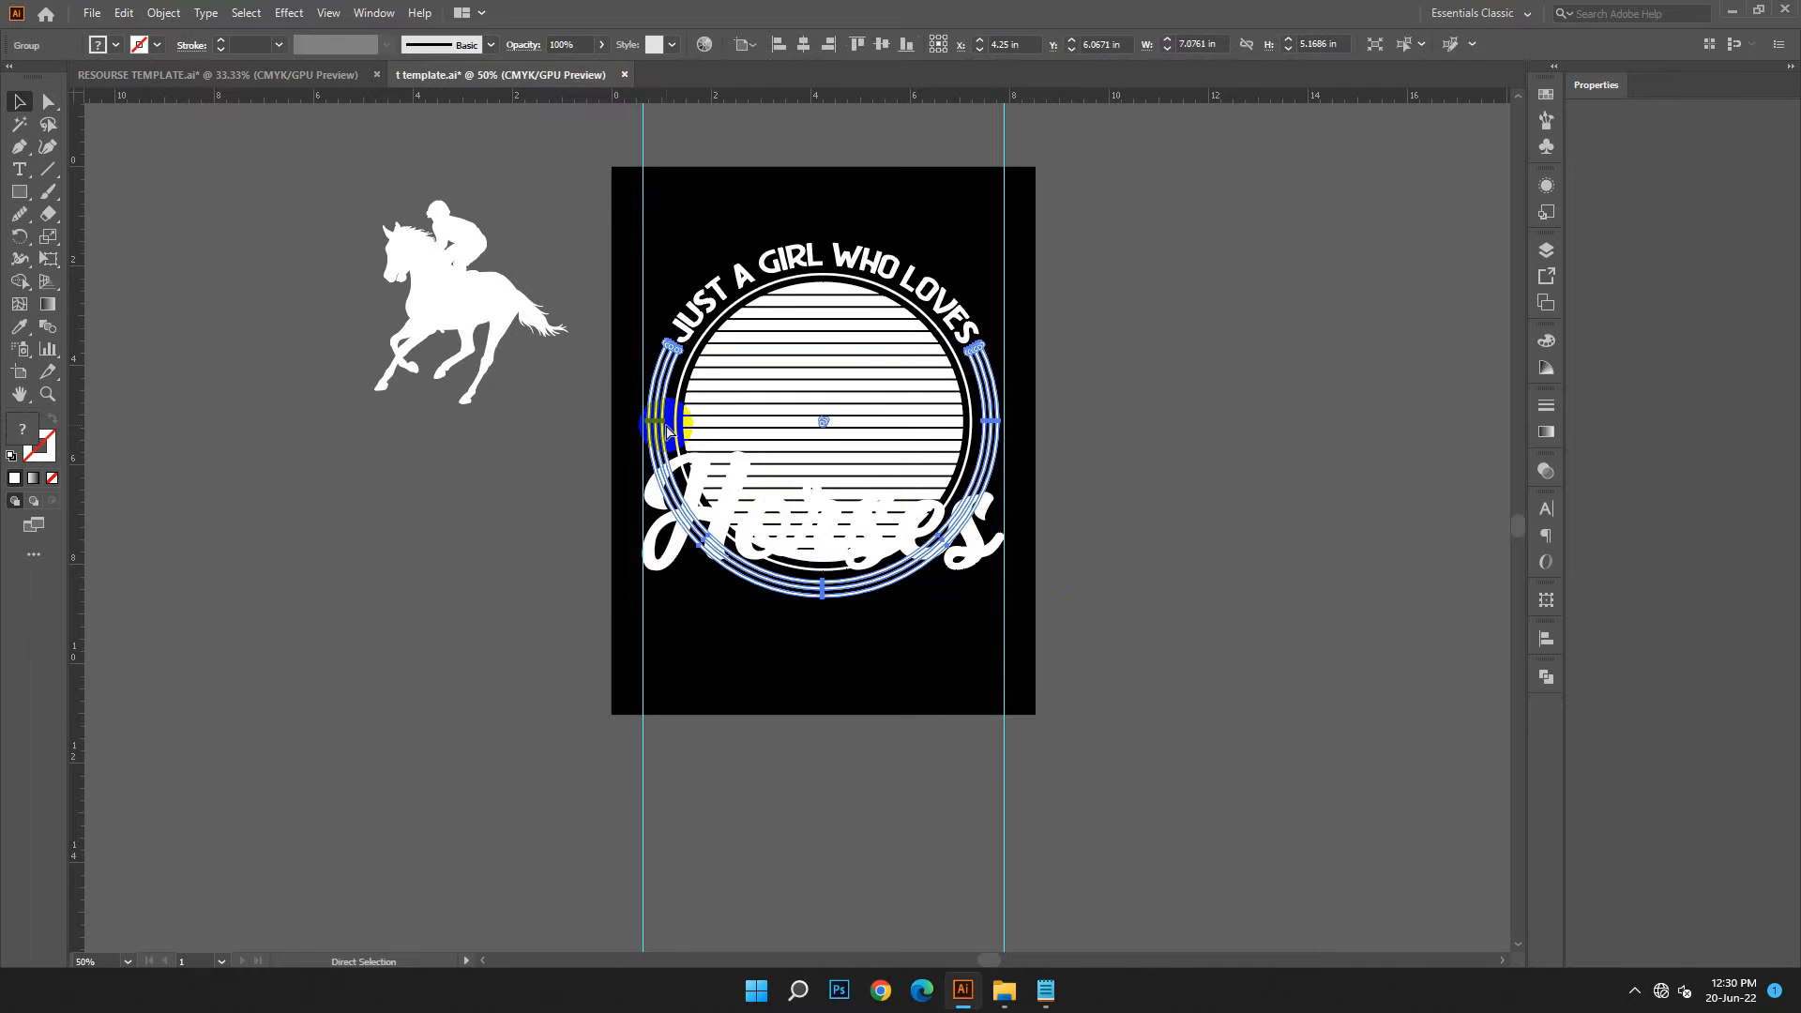
Draw a short diagonal line with the Pen tool across the left side of the rings, just above the letter H
key("ctrl+equal")
key("ctrl+equal")
left_click(1260, 420)
scroll(1327, 618, "down", 2)
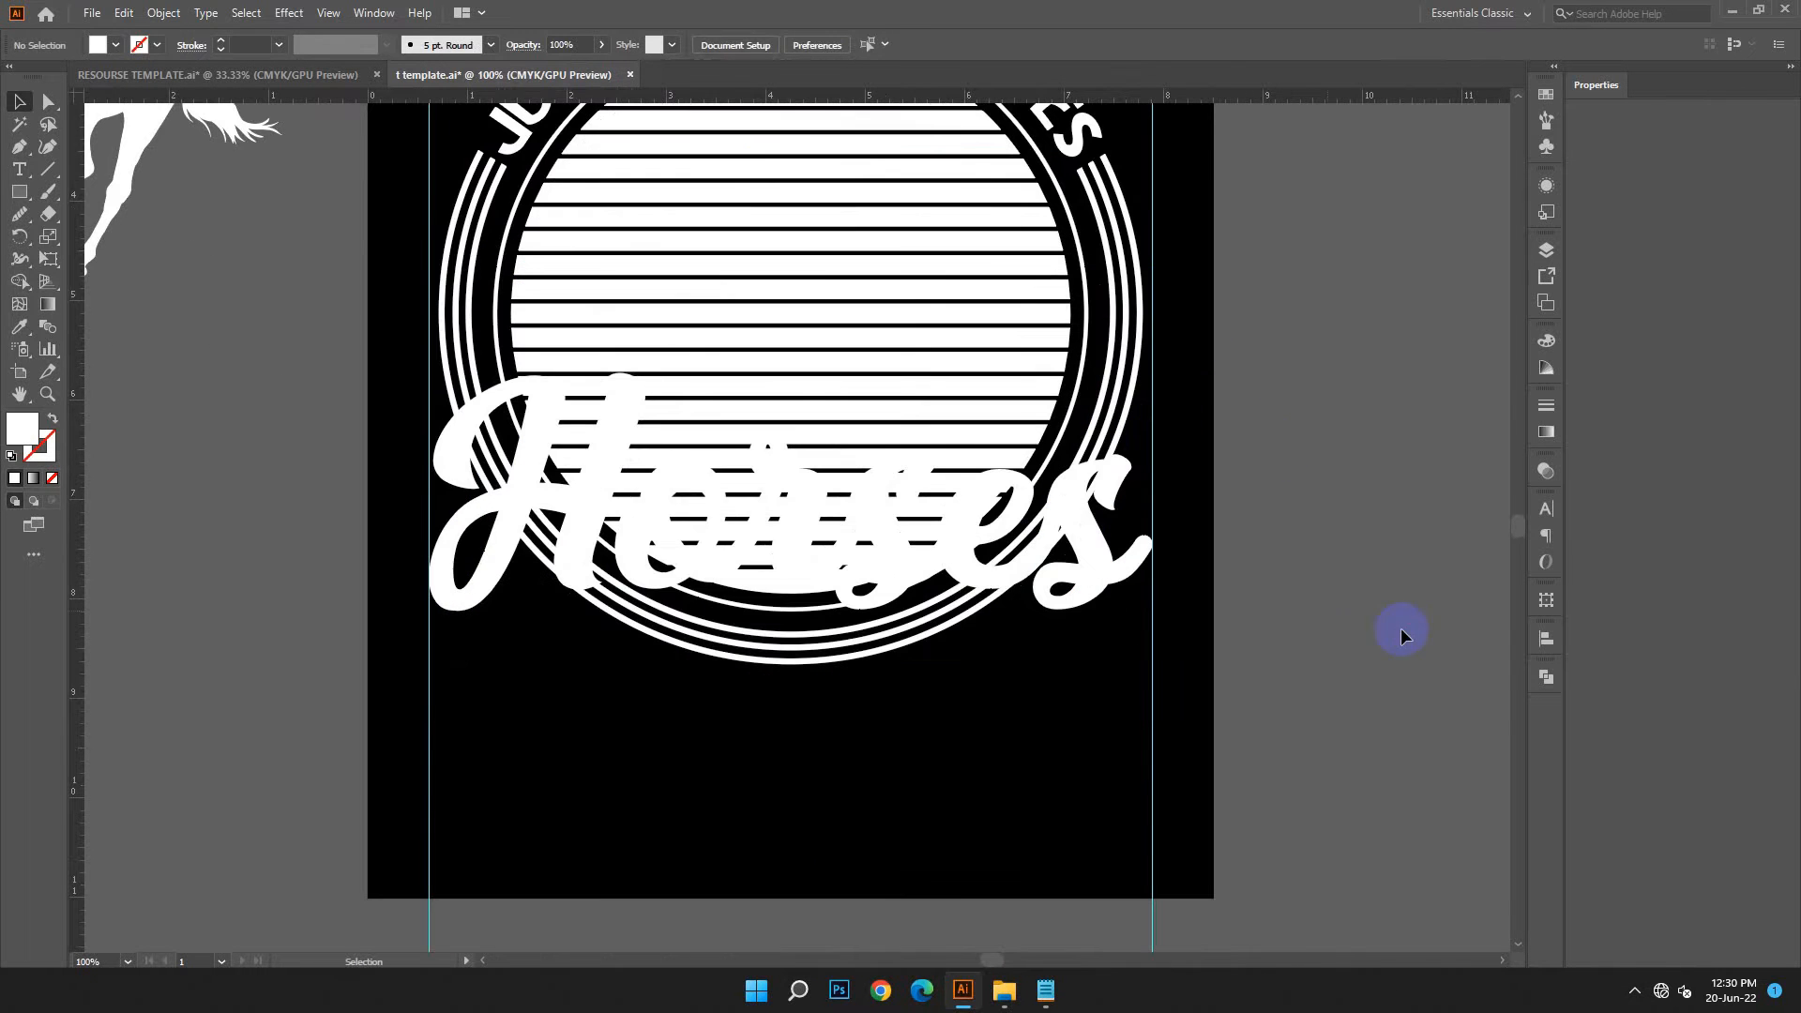
left_click(19, 148)
left_click_drag(421, 426, 496, 372)
left_click(496, 372)
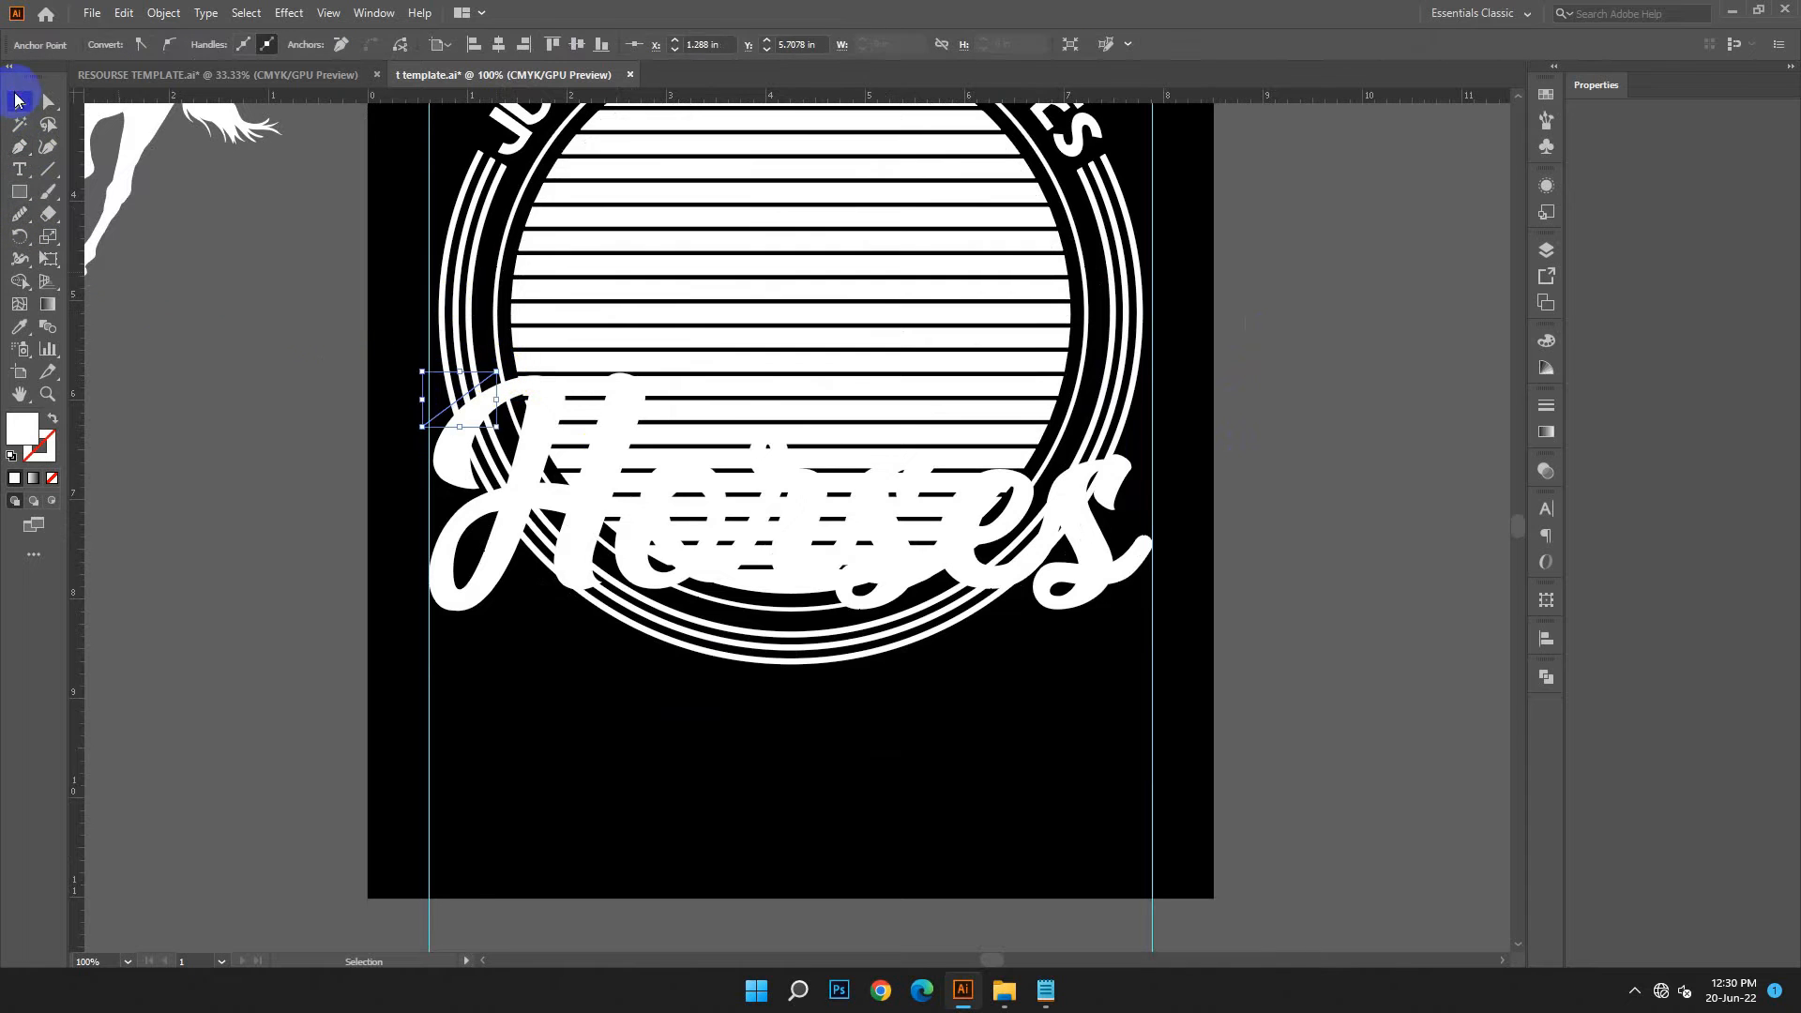
left_click(410, 413)
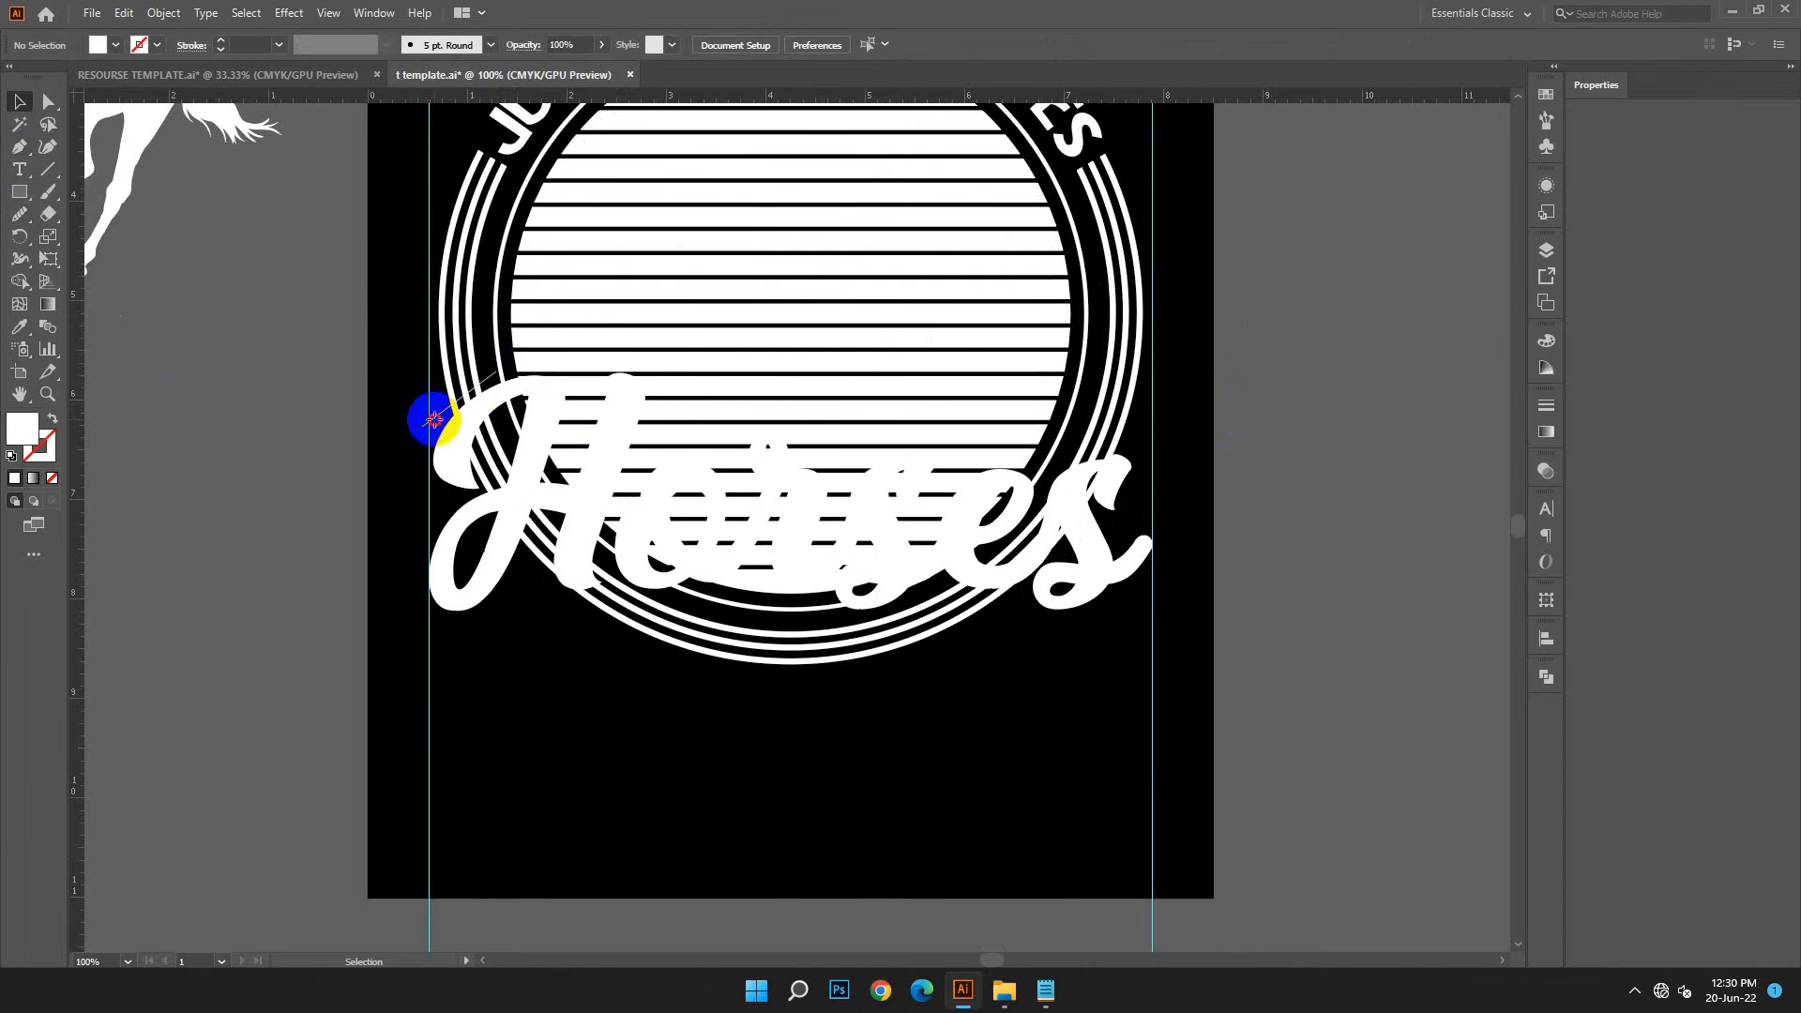
Reflect a copy of the short diagonal line and place it across the right side of the rings, above the letter s
right_click(433, 419)
mouse_move(562, 729)
left_click(735, 795)
left_click(1187, 681)
left_click(431, 390)
left_click_drag(1022, 483, 1143, 465)
Divide the grouped outer rings with the two diagonal lines and ungroup the resulting pieces
left_click(439, 422, "shift")
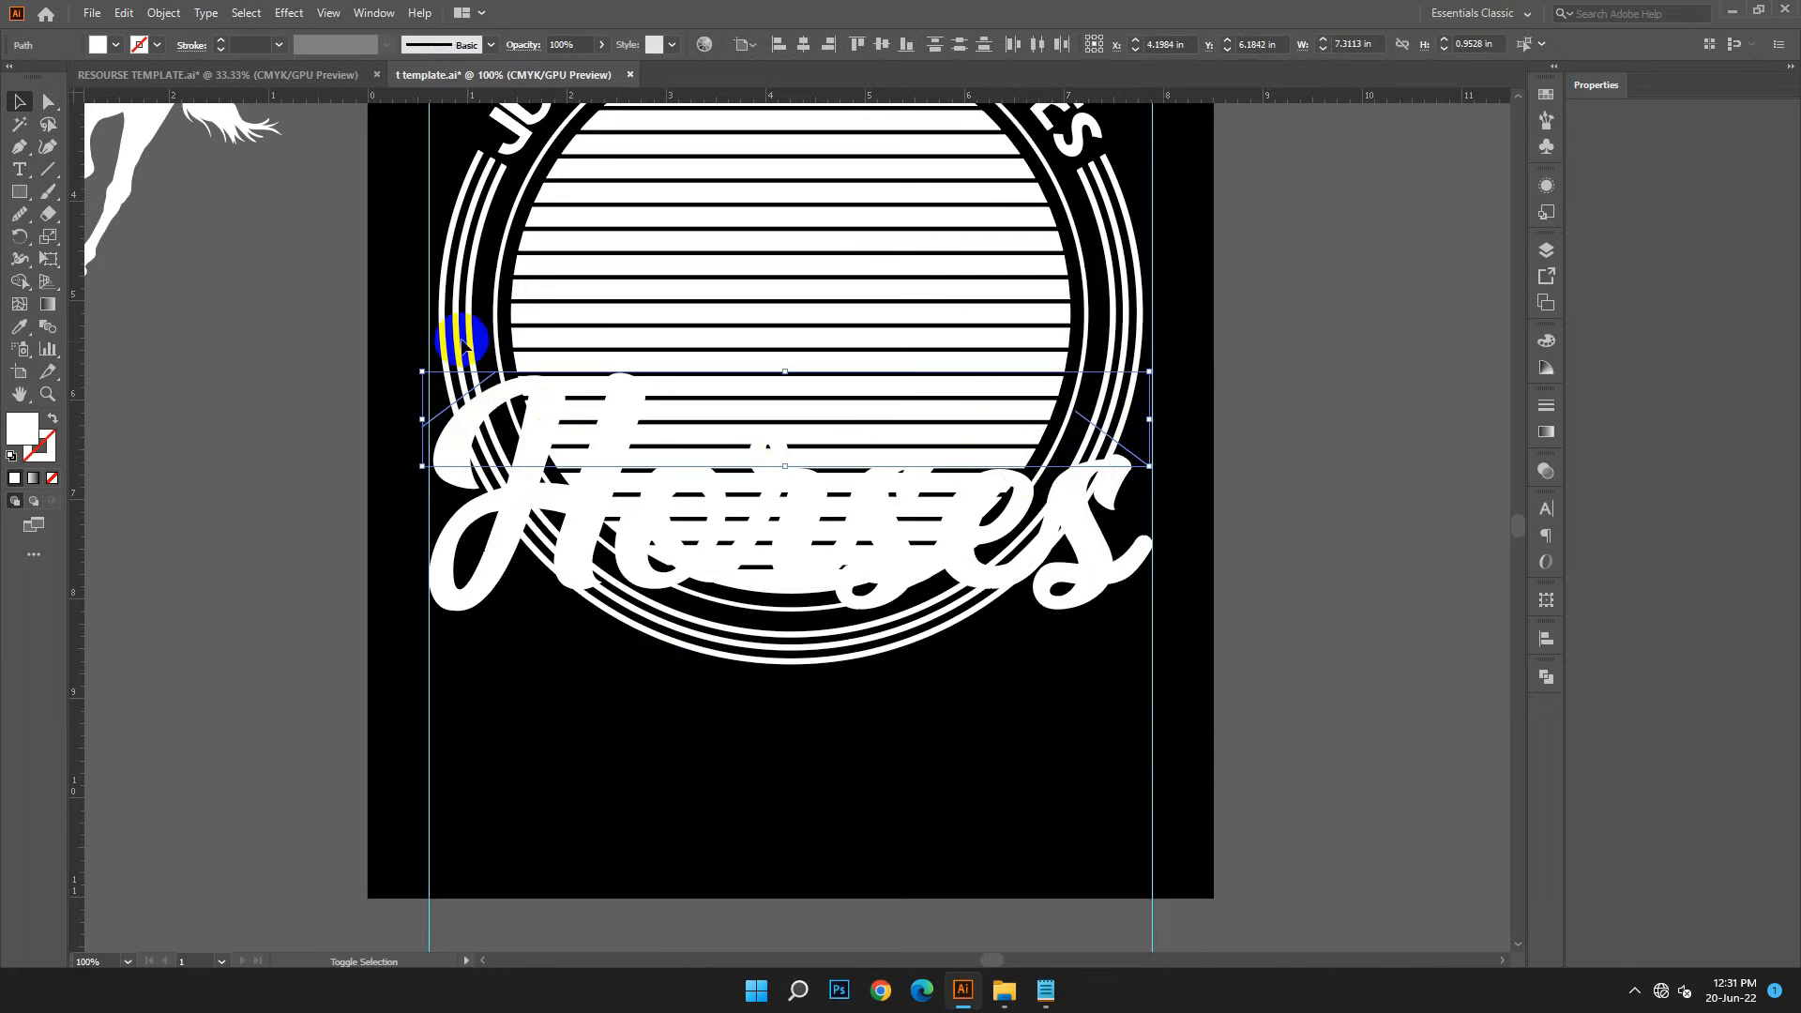
left_click(844, 450, "shift")
left_click(1545, 684)
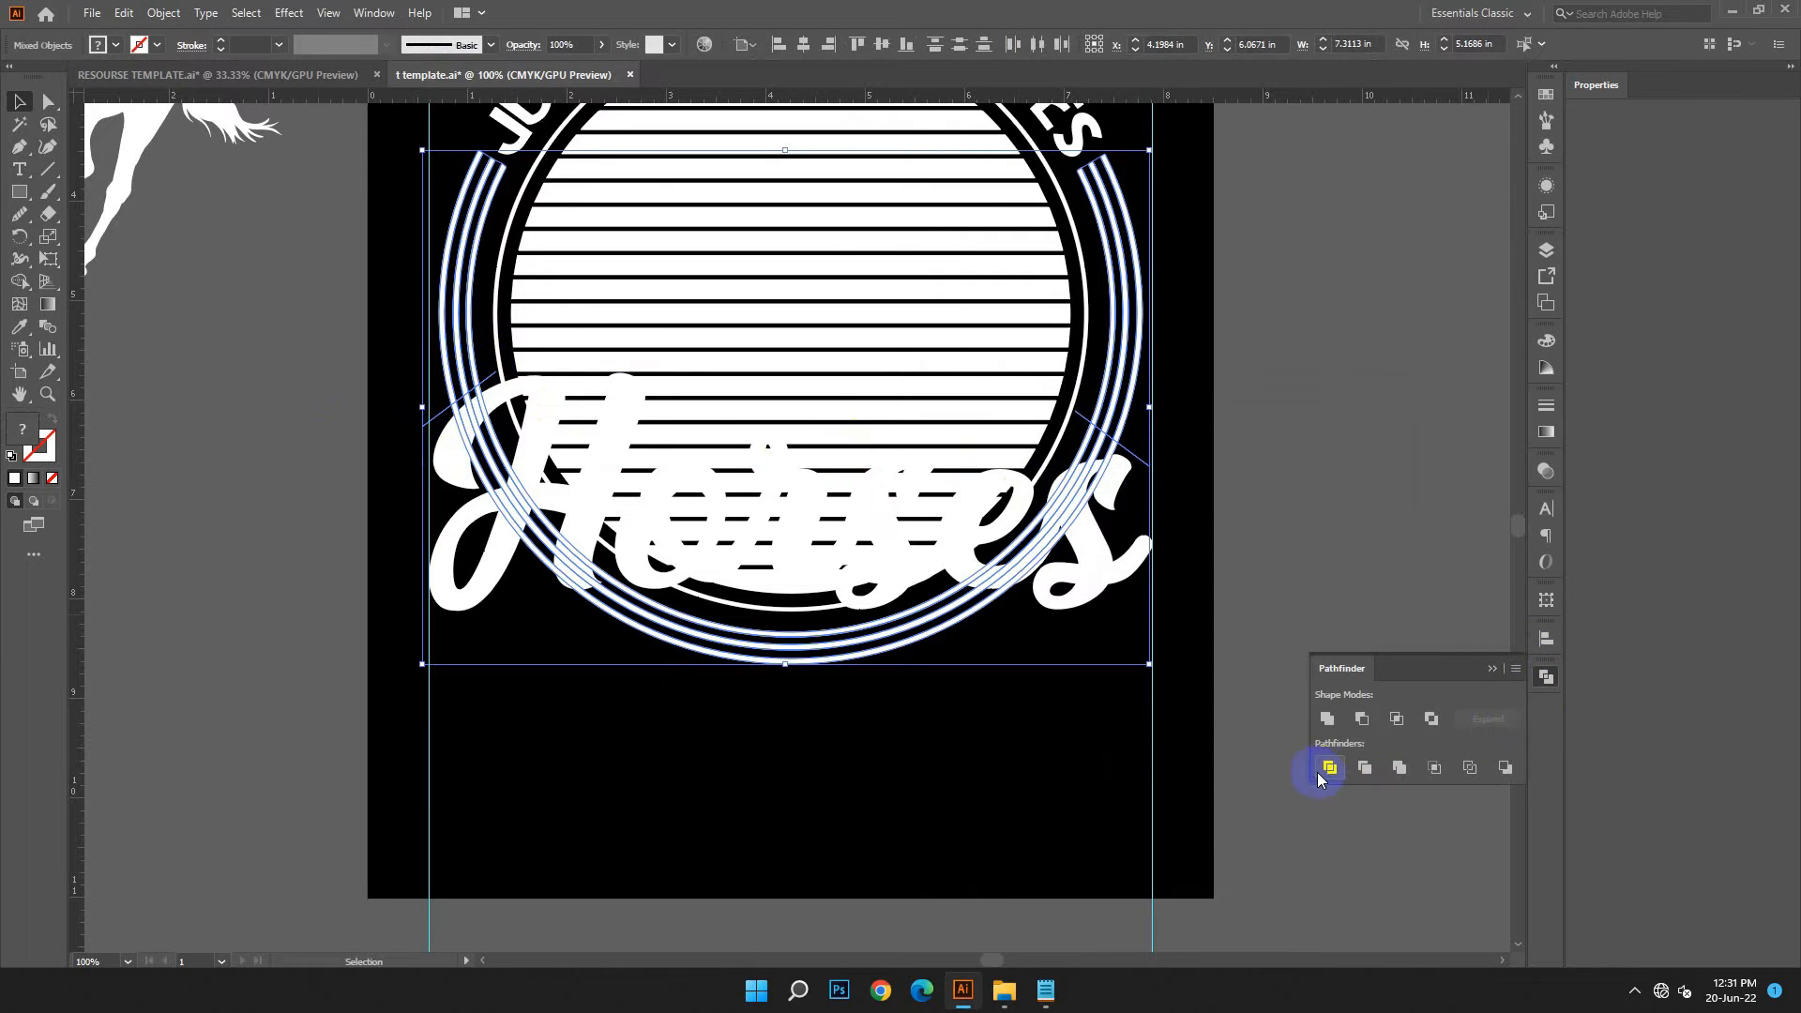
left_click(1329, 769)
right_click(1274, 417)
left_click(1333, 583)
left_click(1144, 470)
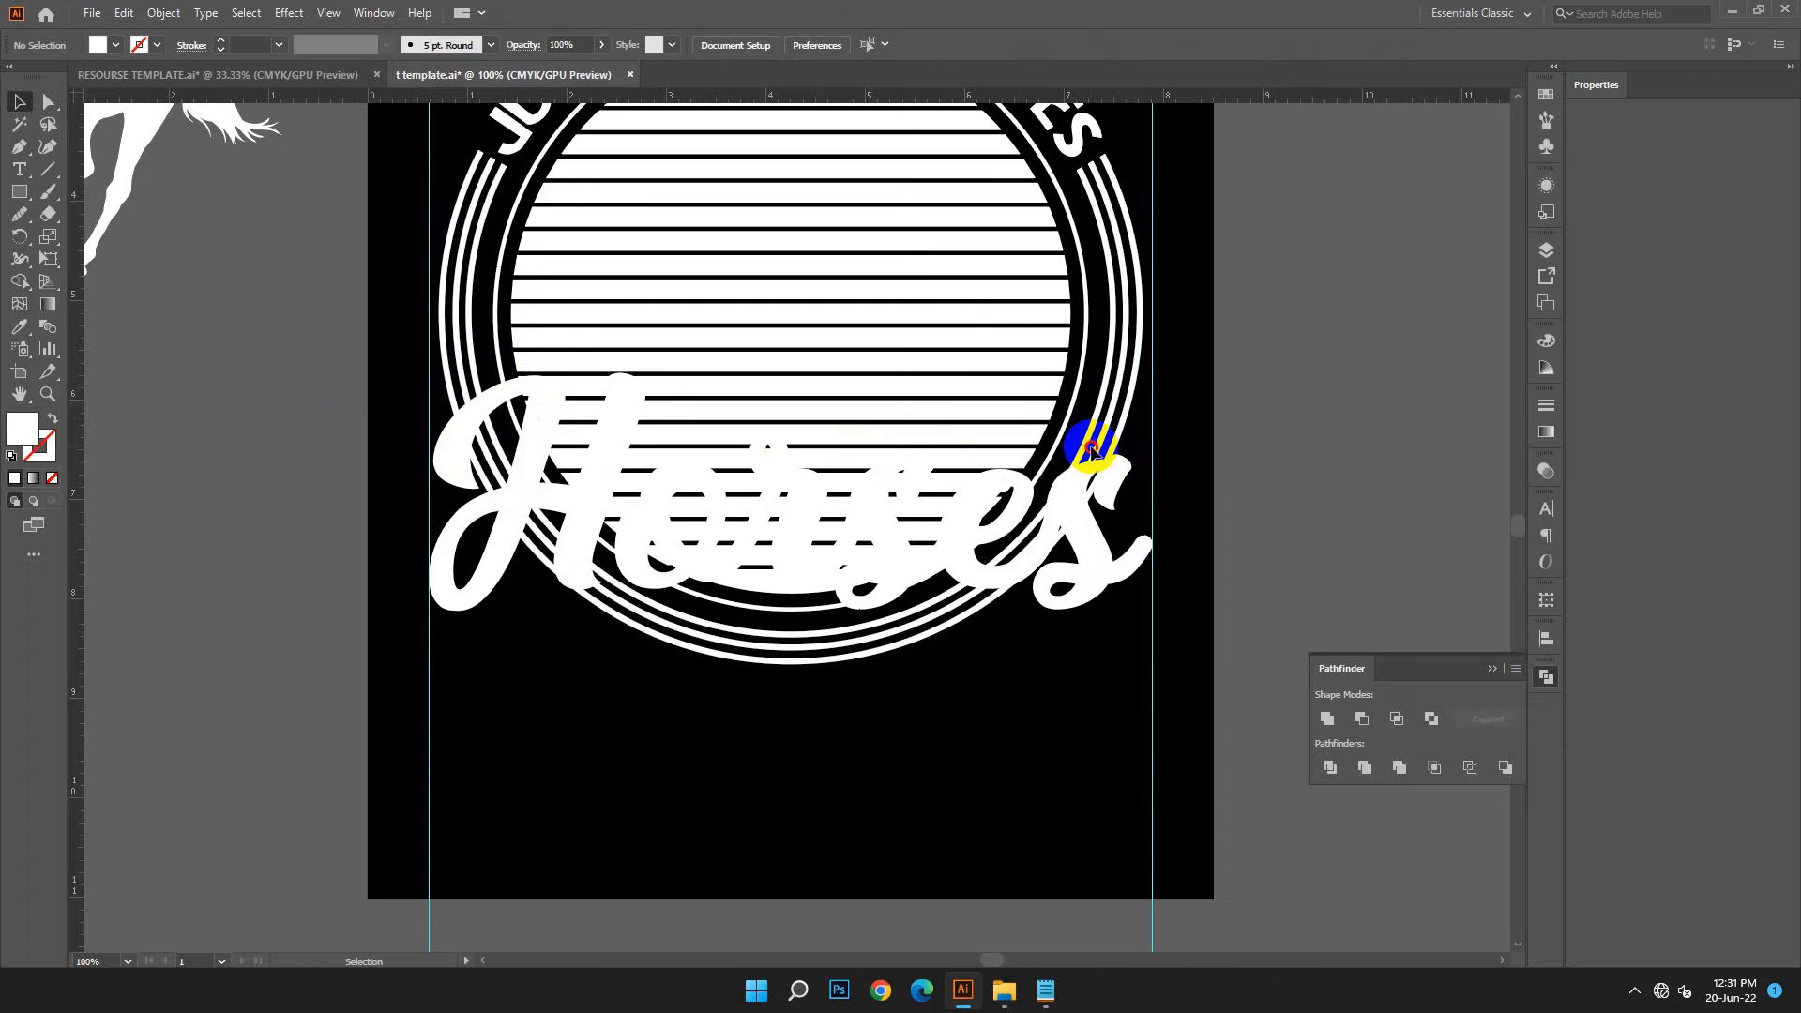
Delete the lower segments of the three outer rings below the diagonal cuts
left_click(1083, 446)
key("Delete")
left_click(1097, 455)
key("Delete")
left_click(1114, 456)
key("Delete")
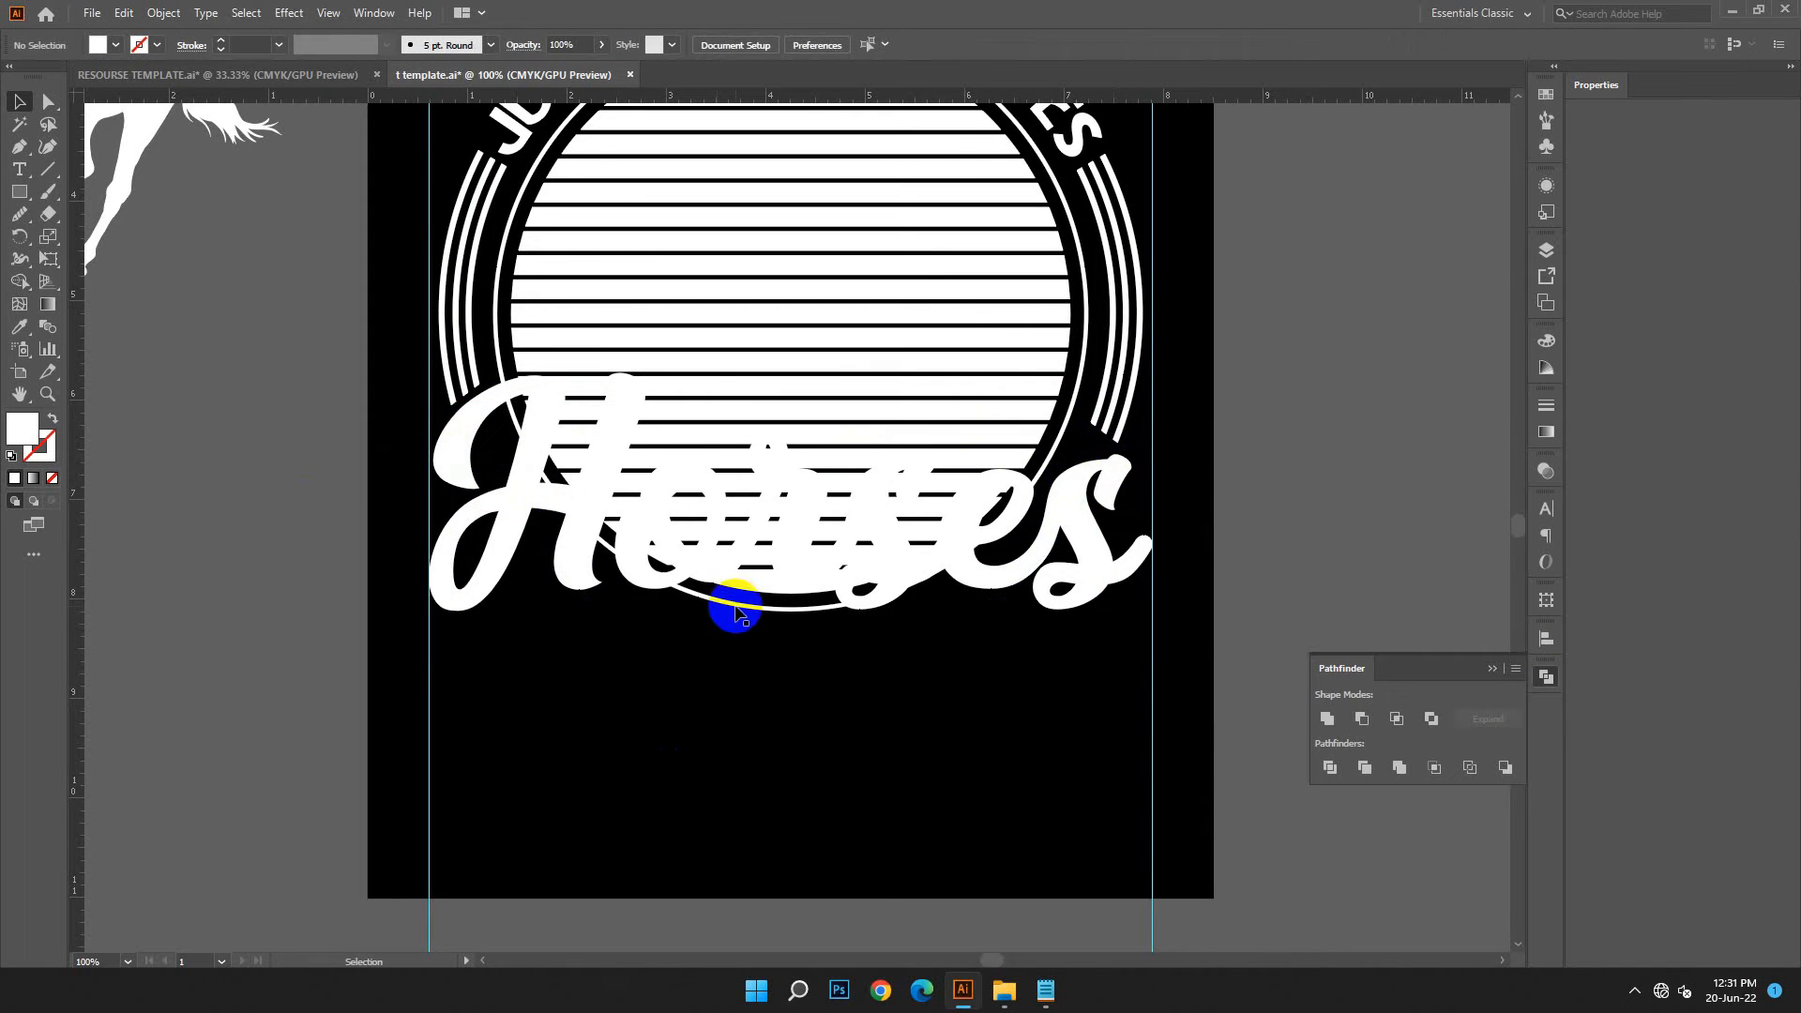
Group the three short arcs on the right side of the striped circle
scroll(764, 685, "up", 3)
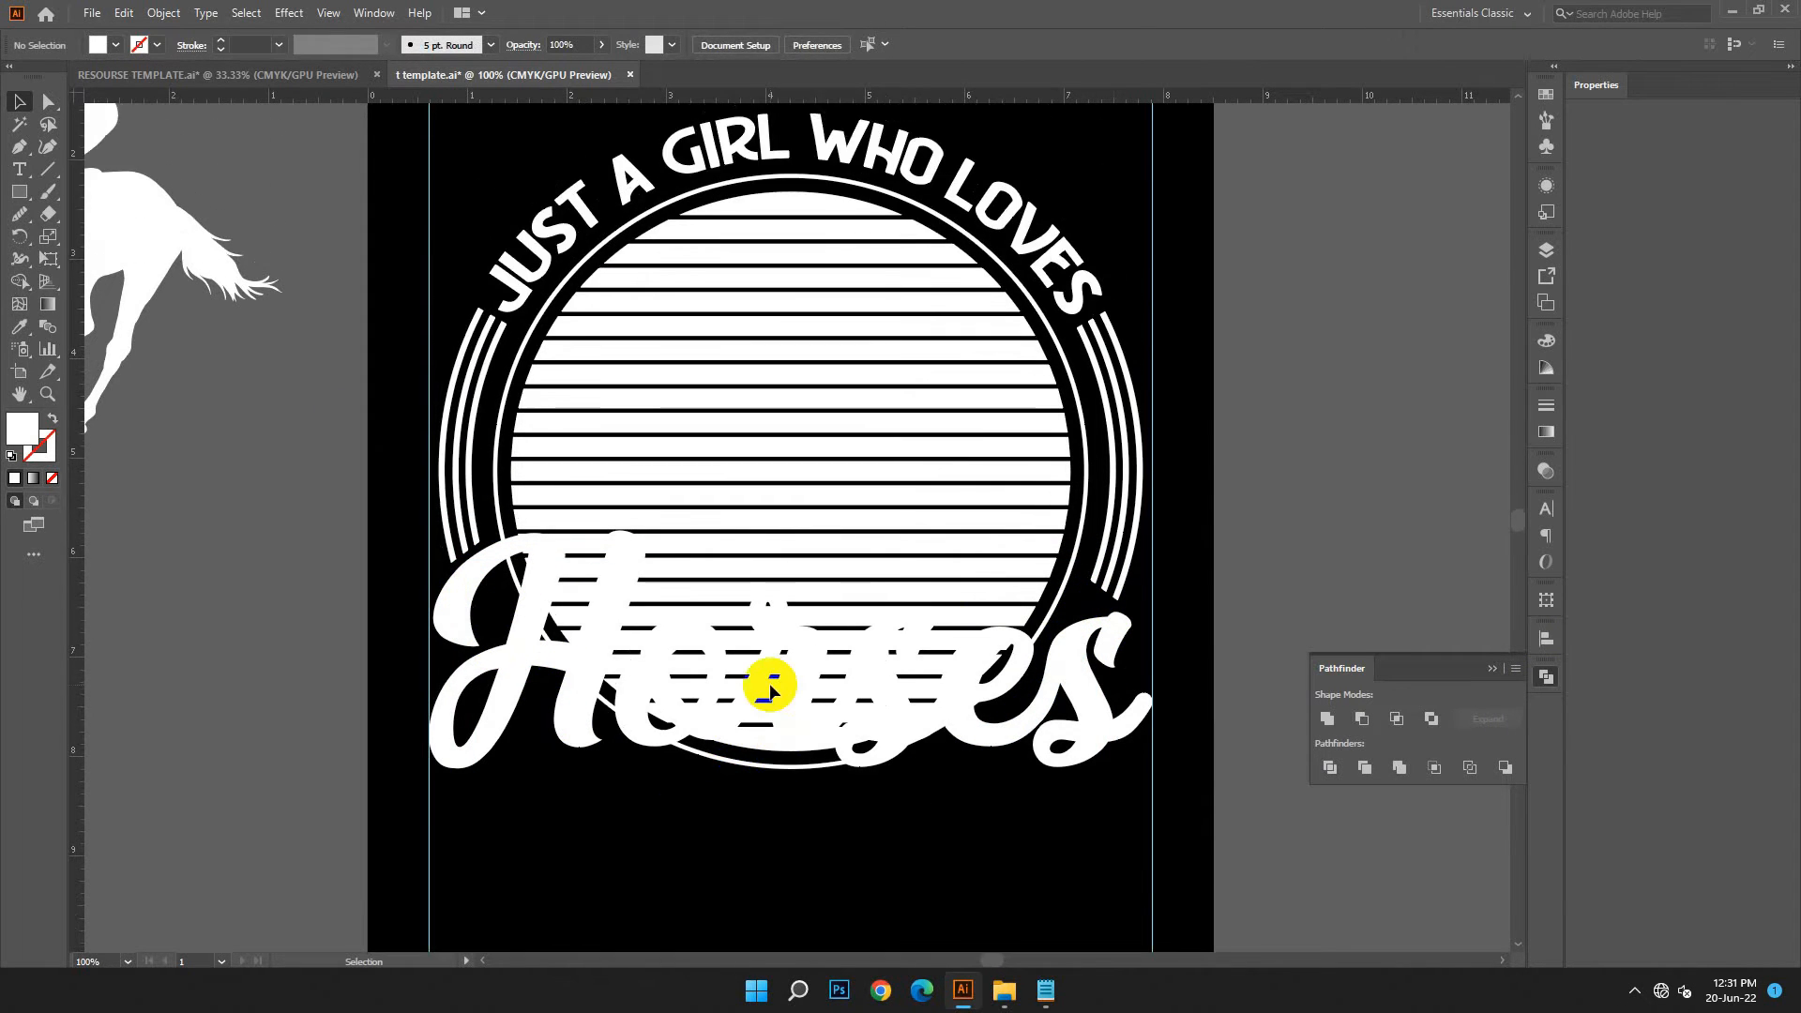
scroll(784, 692, "down", 1)
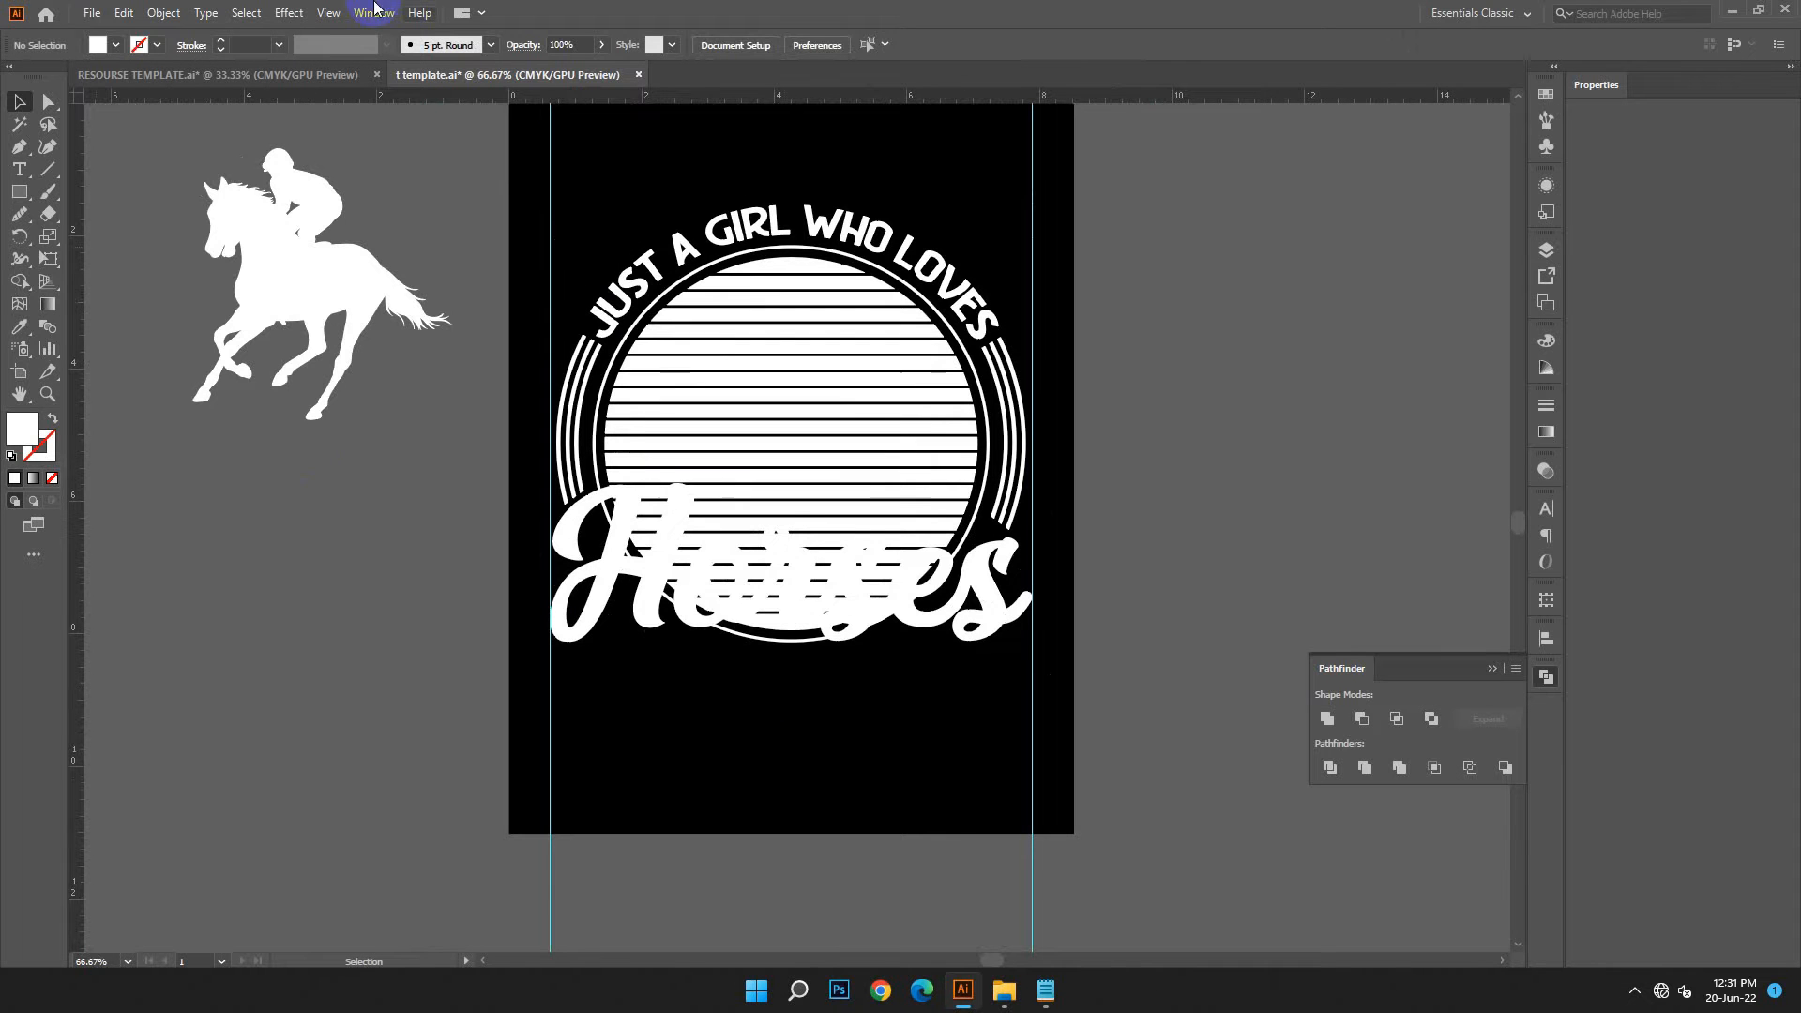
left_click(1539, 676)
left_click_drag(1274, 606, 1318, 604)
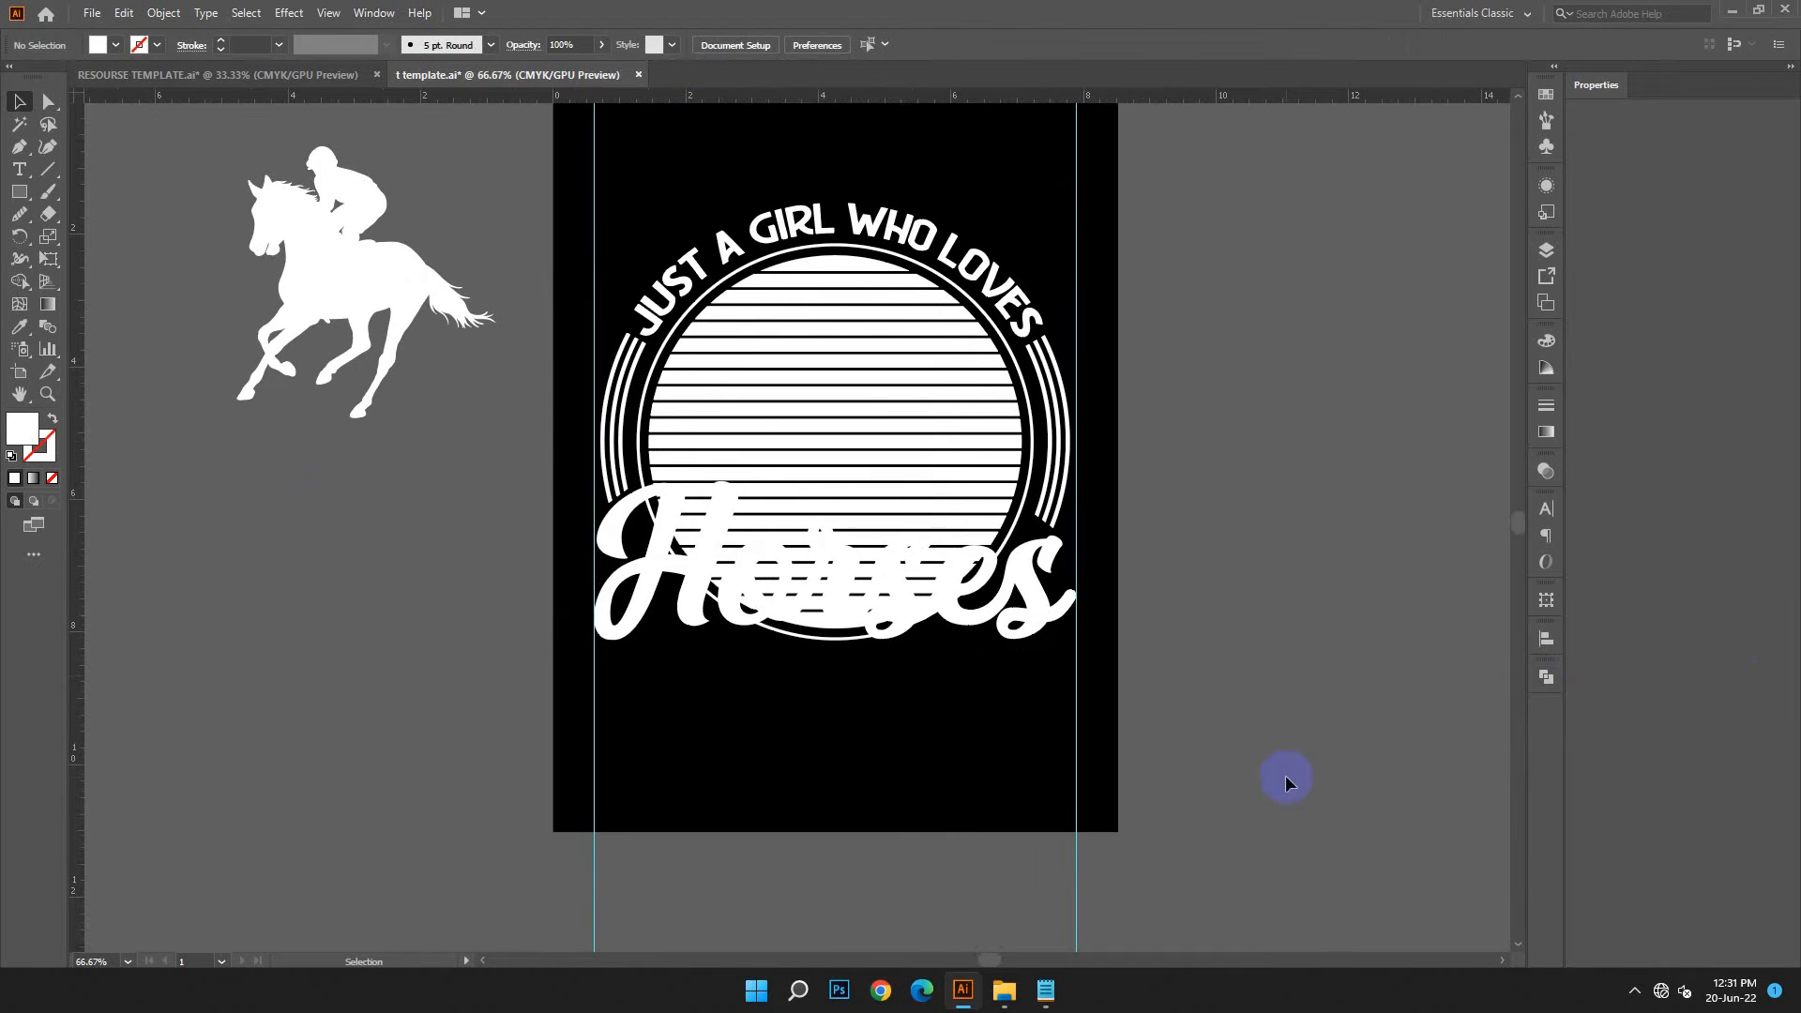
scroll(1285, 770, "down", 1)
scroll(1285, 770, "up", 1)
left_click_drag(1233, 736, 1296, 741)
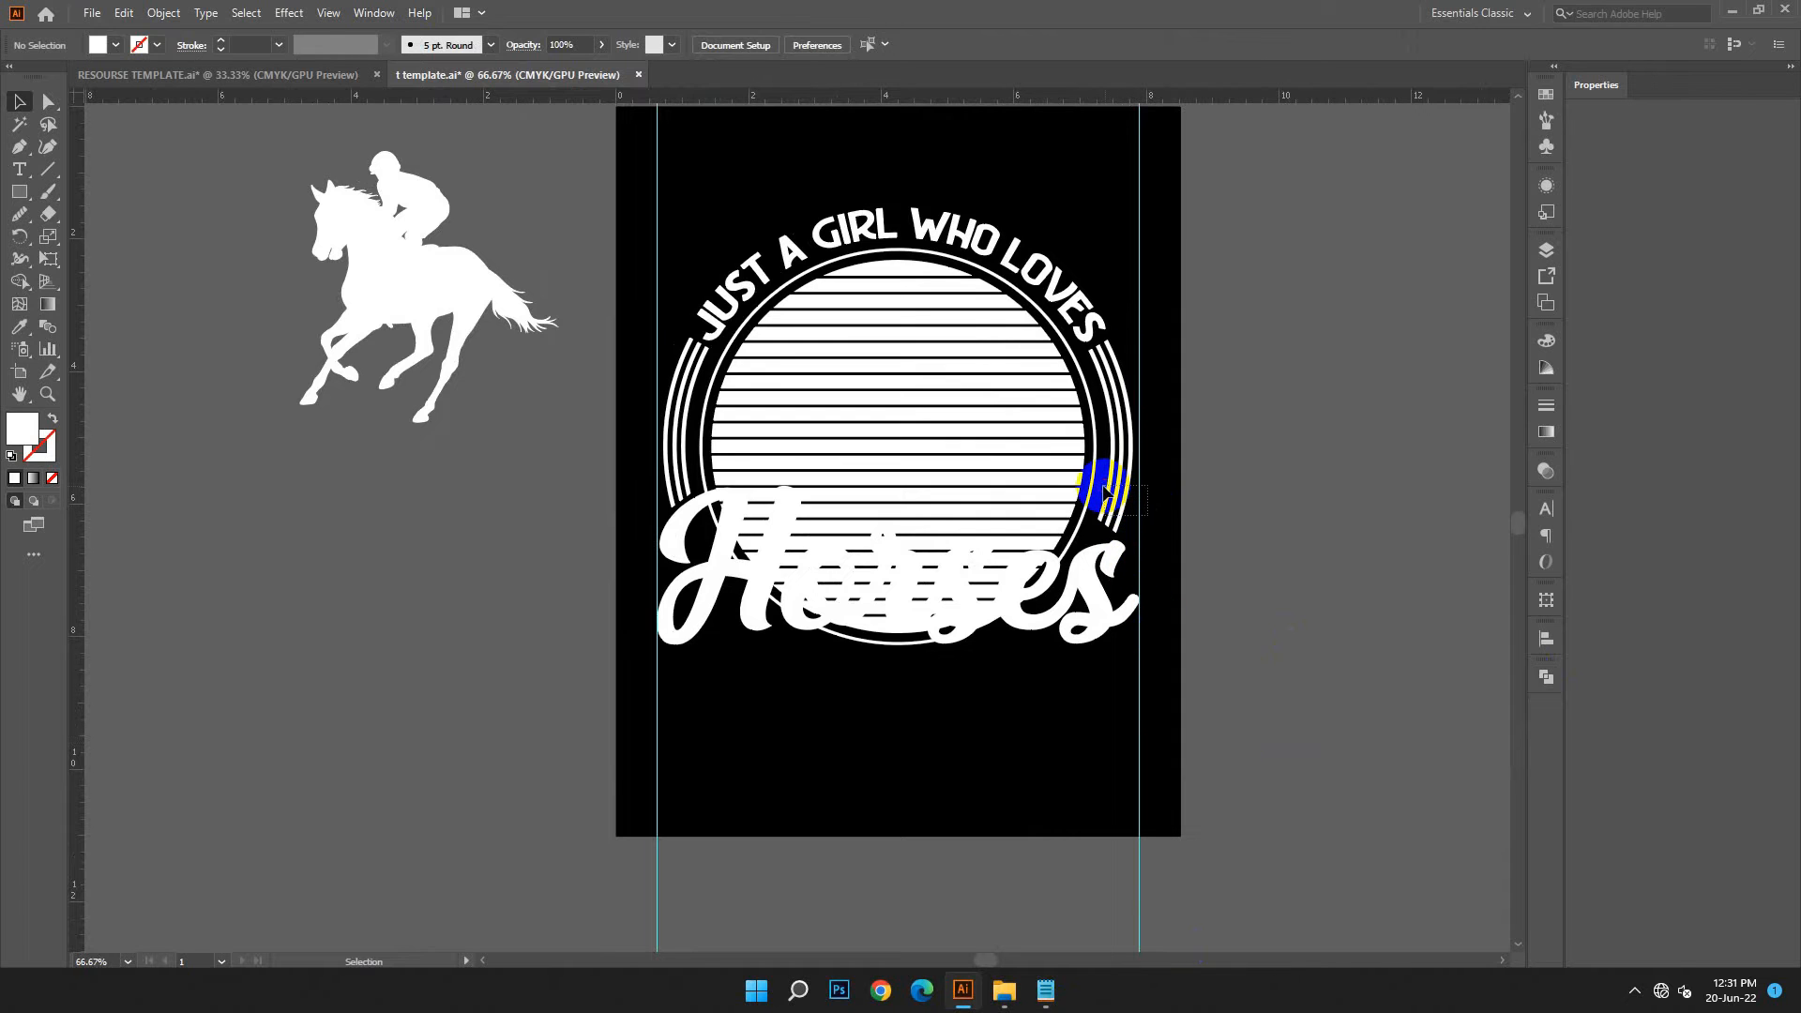
left_click(1105, 491)
key("v")
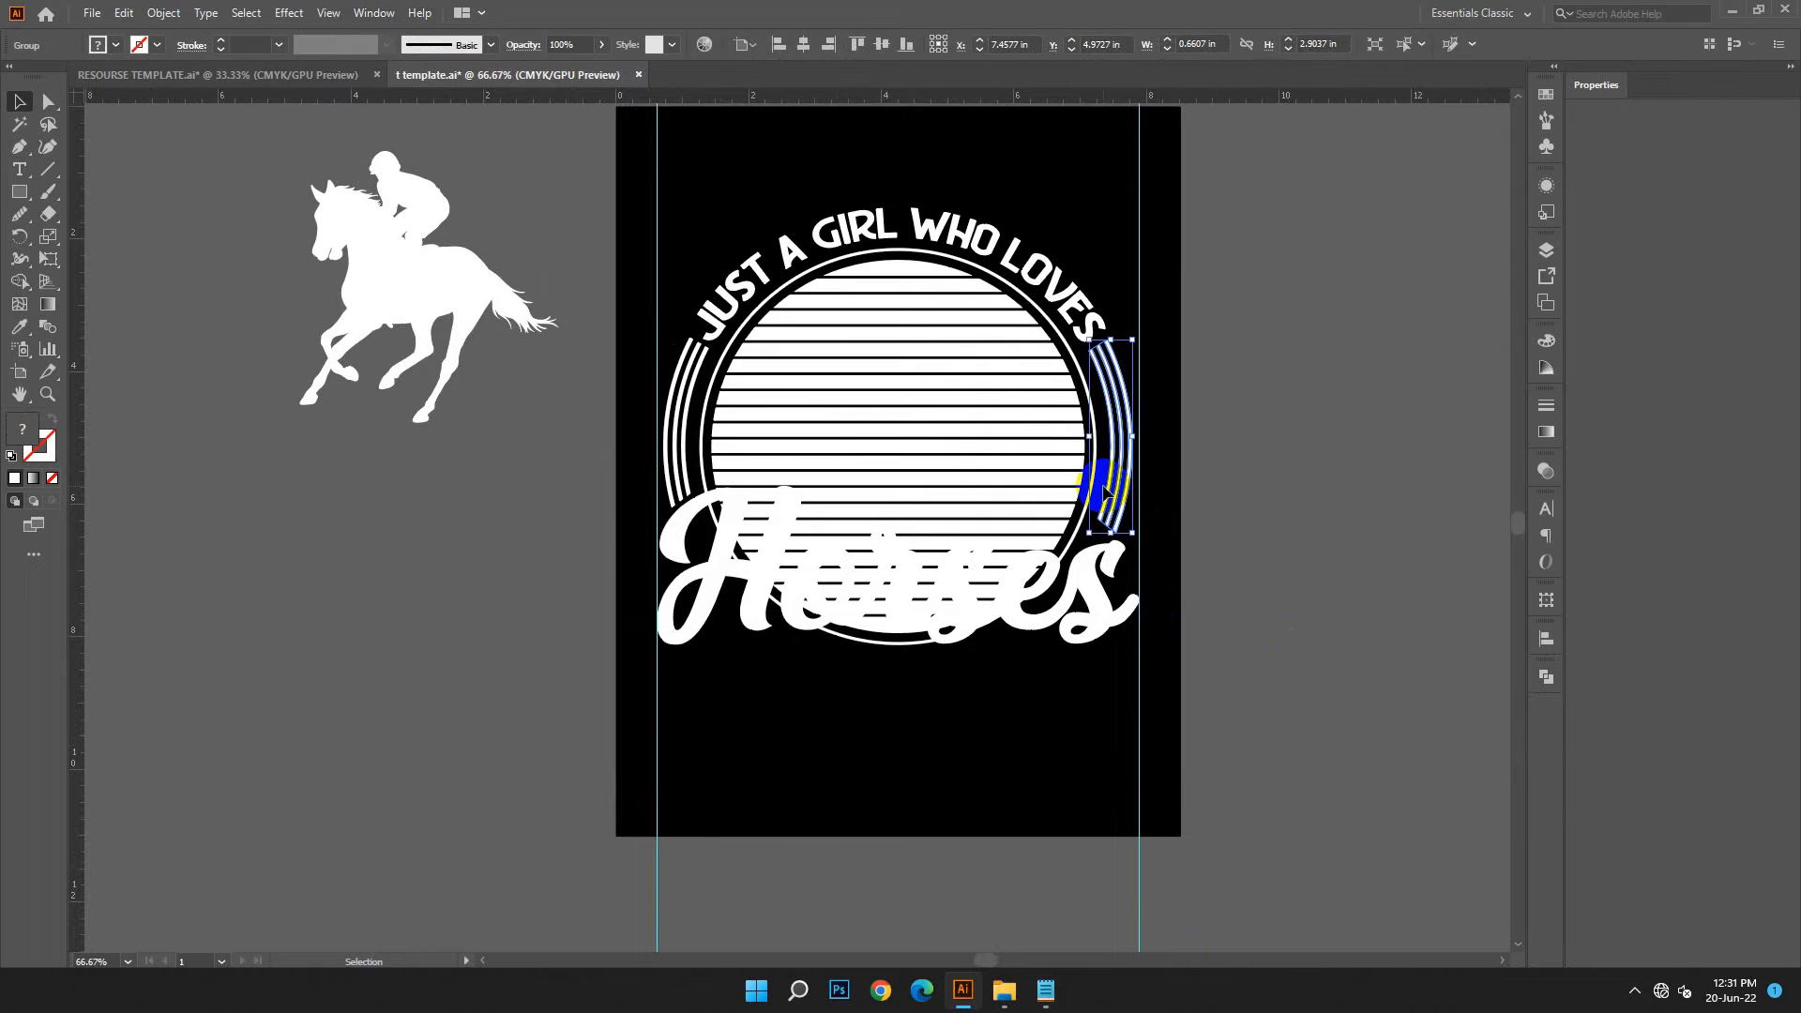
left_click(536, 531)
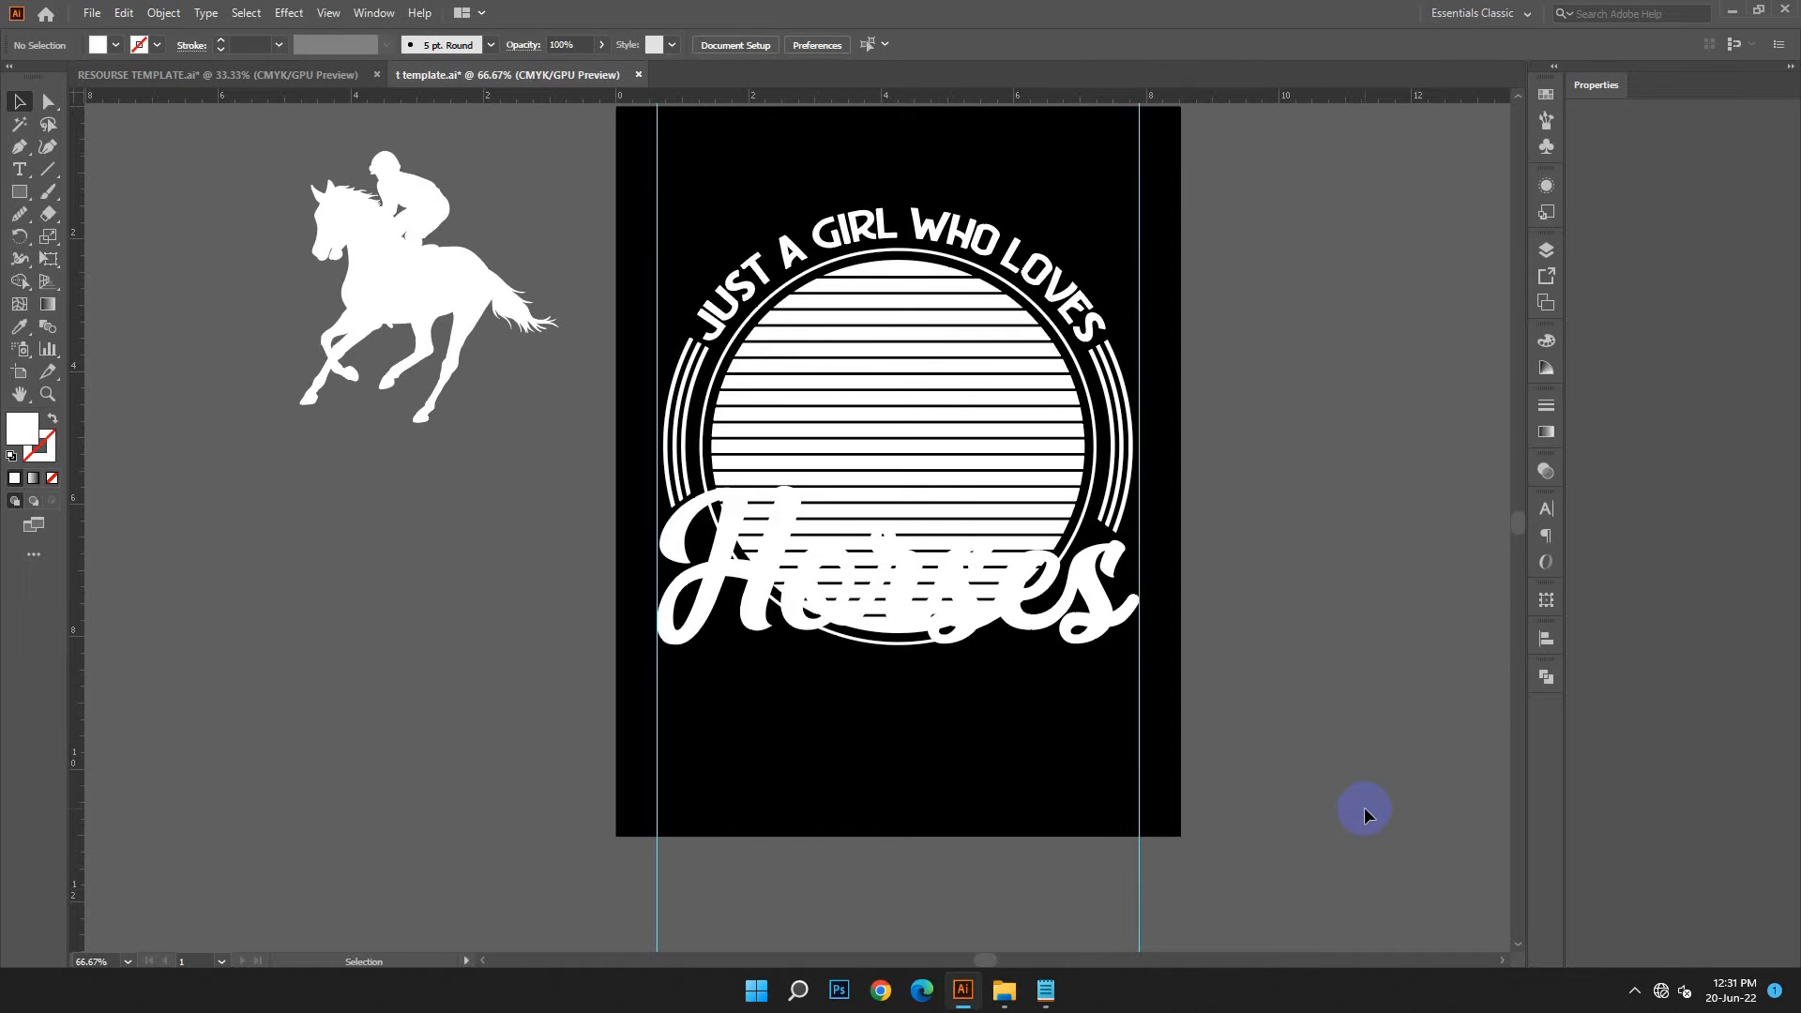
Undo the grouping, the ring segment deletions, the ungrouping and the division, back to full outer rings with both diagonal lines
left_click(127, 13)
left_click(150, 35)
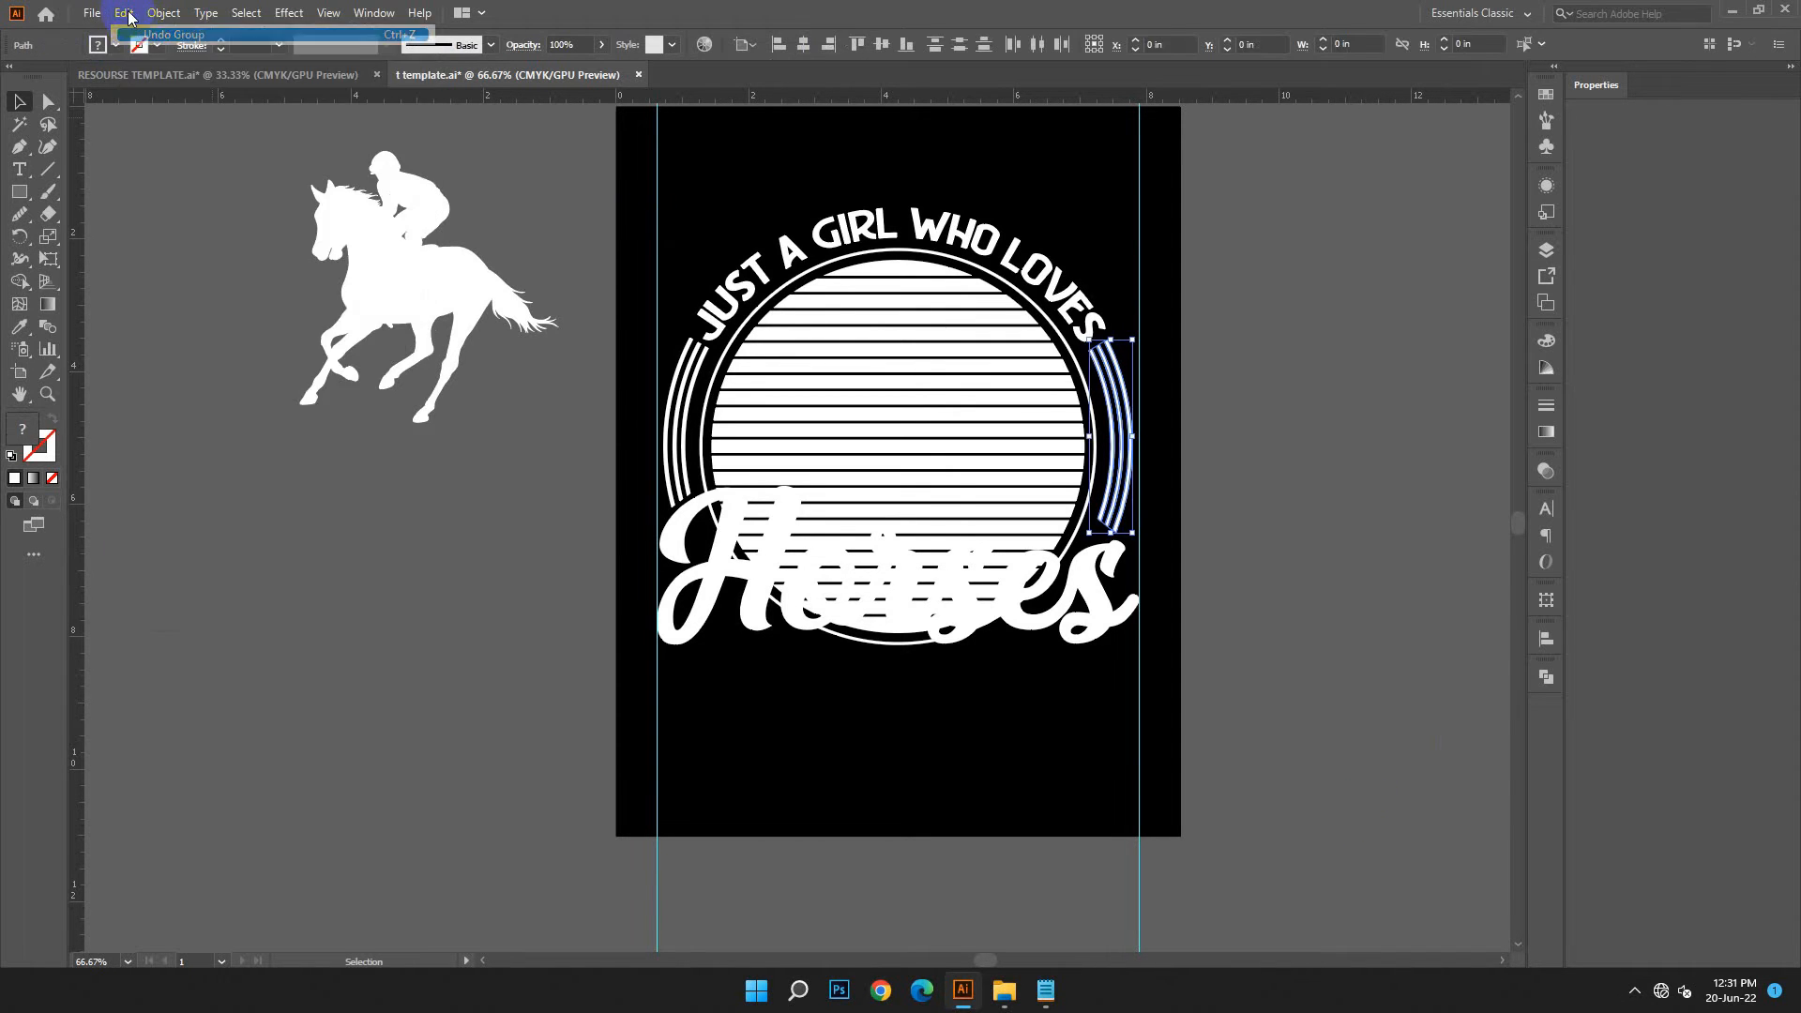
left_click(125, 14)
left_click(150, 35)
left_click(126, 14)
left_click(157, 36)
left_click(164, 14)
left_click(126, 13)
left_click(141, 36)
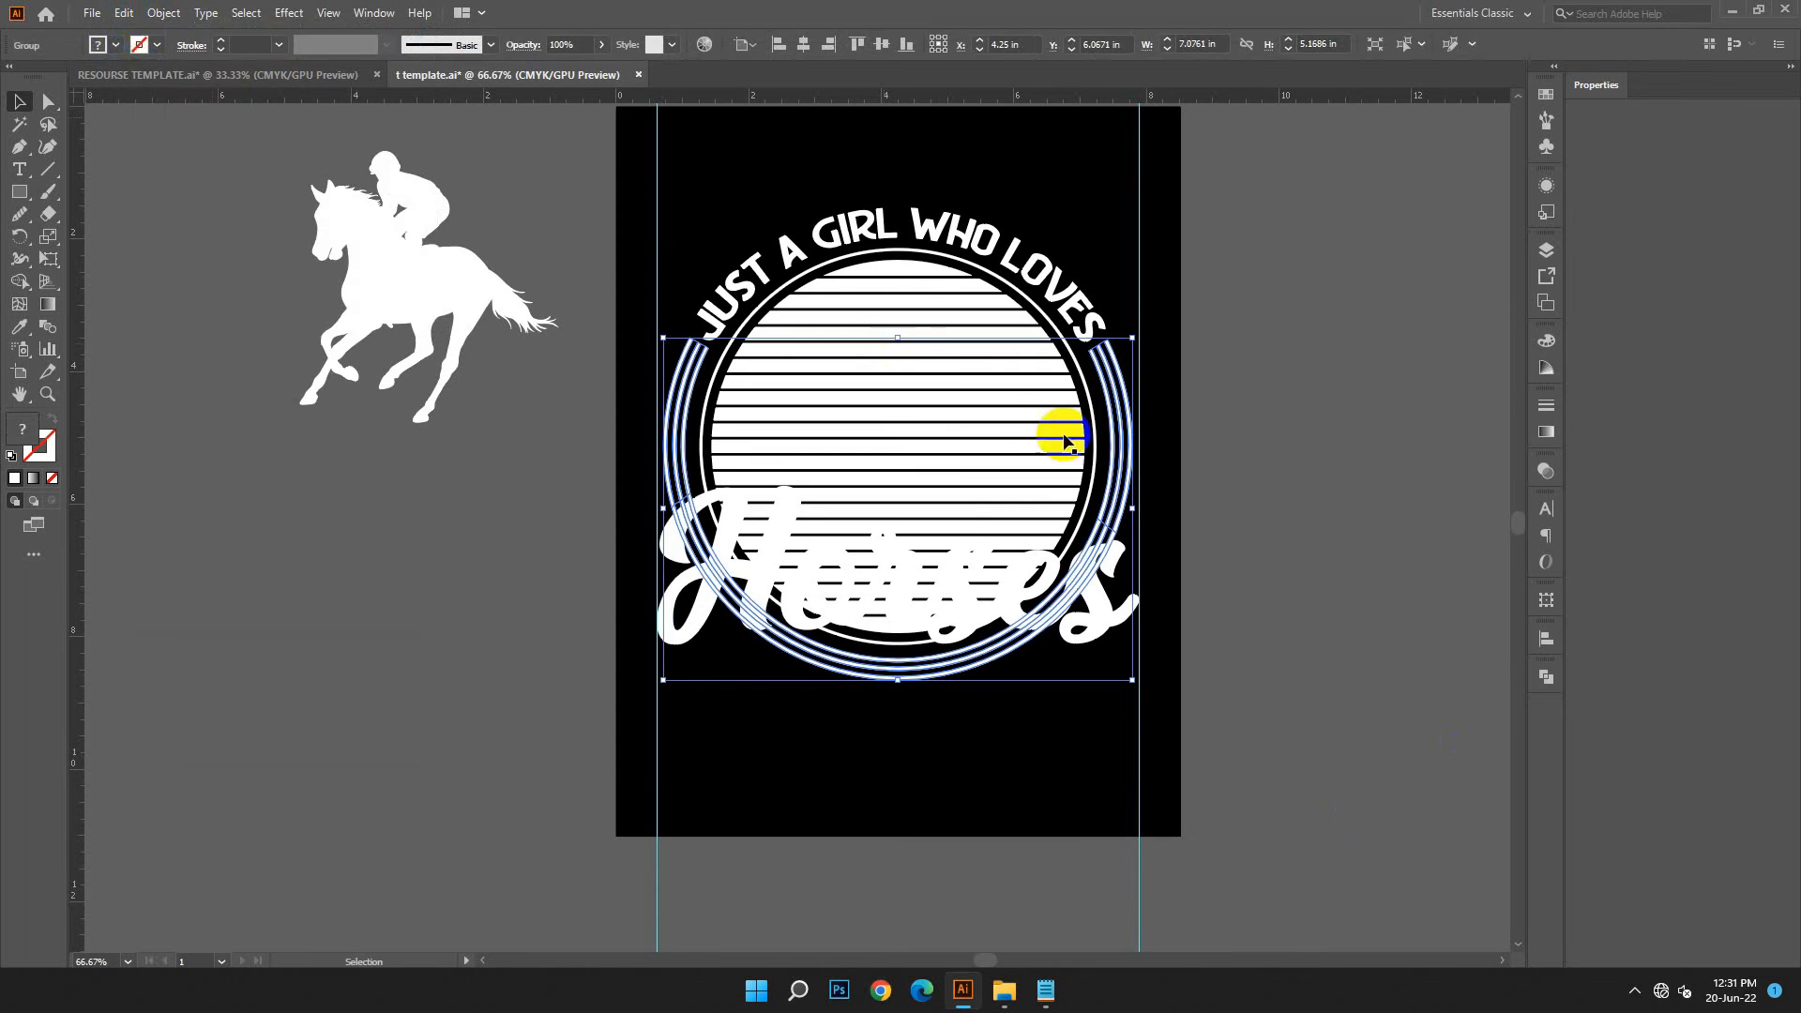
left_click(126, 13)
left_click(140, 35)
left_click(1255, 653)
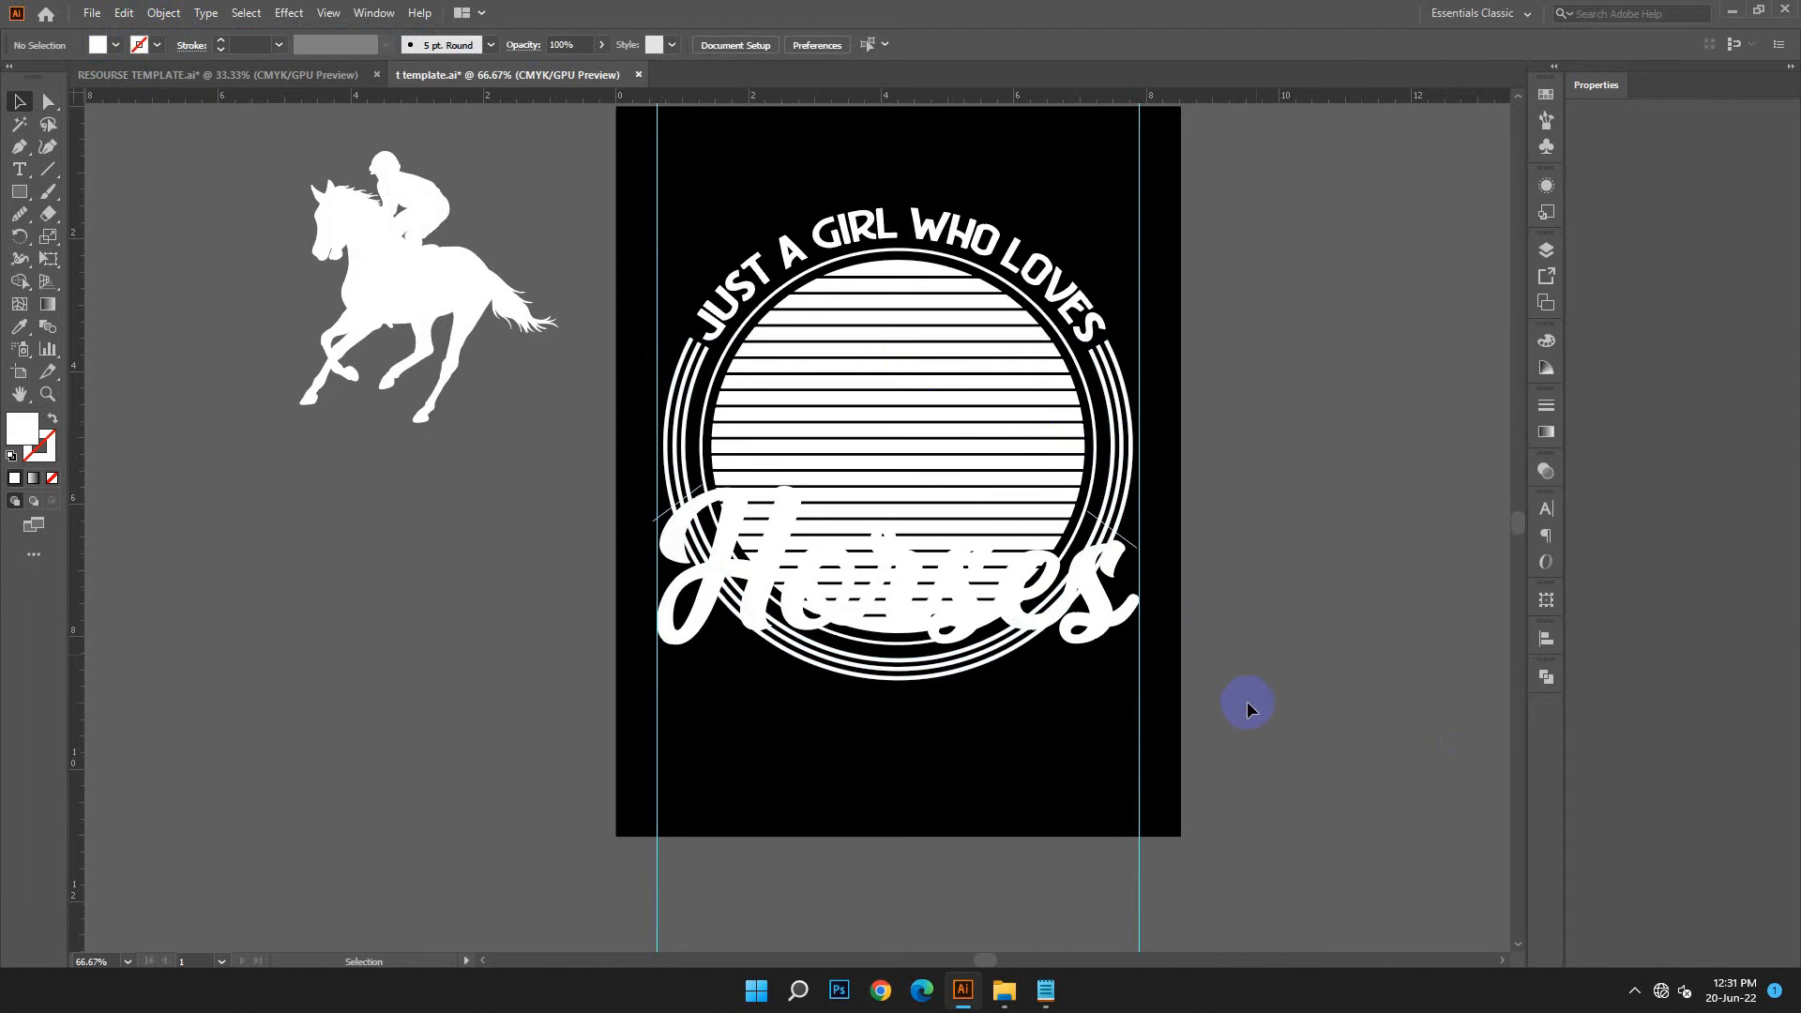
Rotate and reposition the cutting line above the letter s so it slopes gently upward to the right across all three outer rings
key("ctrl+plus")
key("ctrl+plus")
left_click_drag(1161, 575, 619, 531)
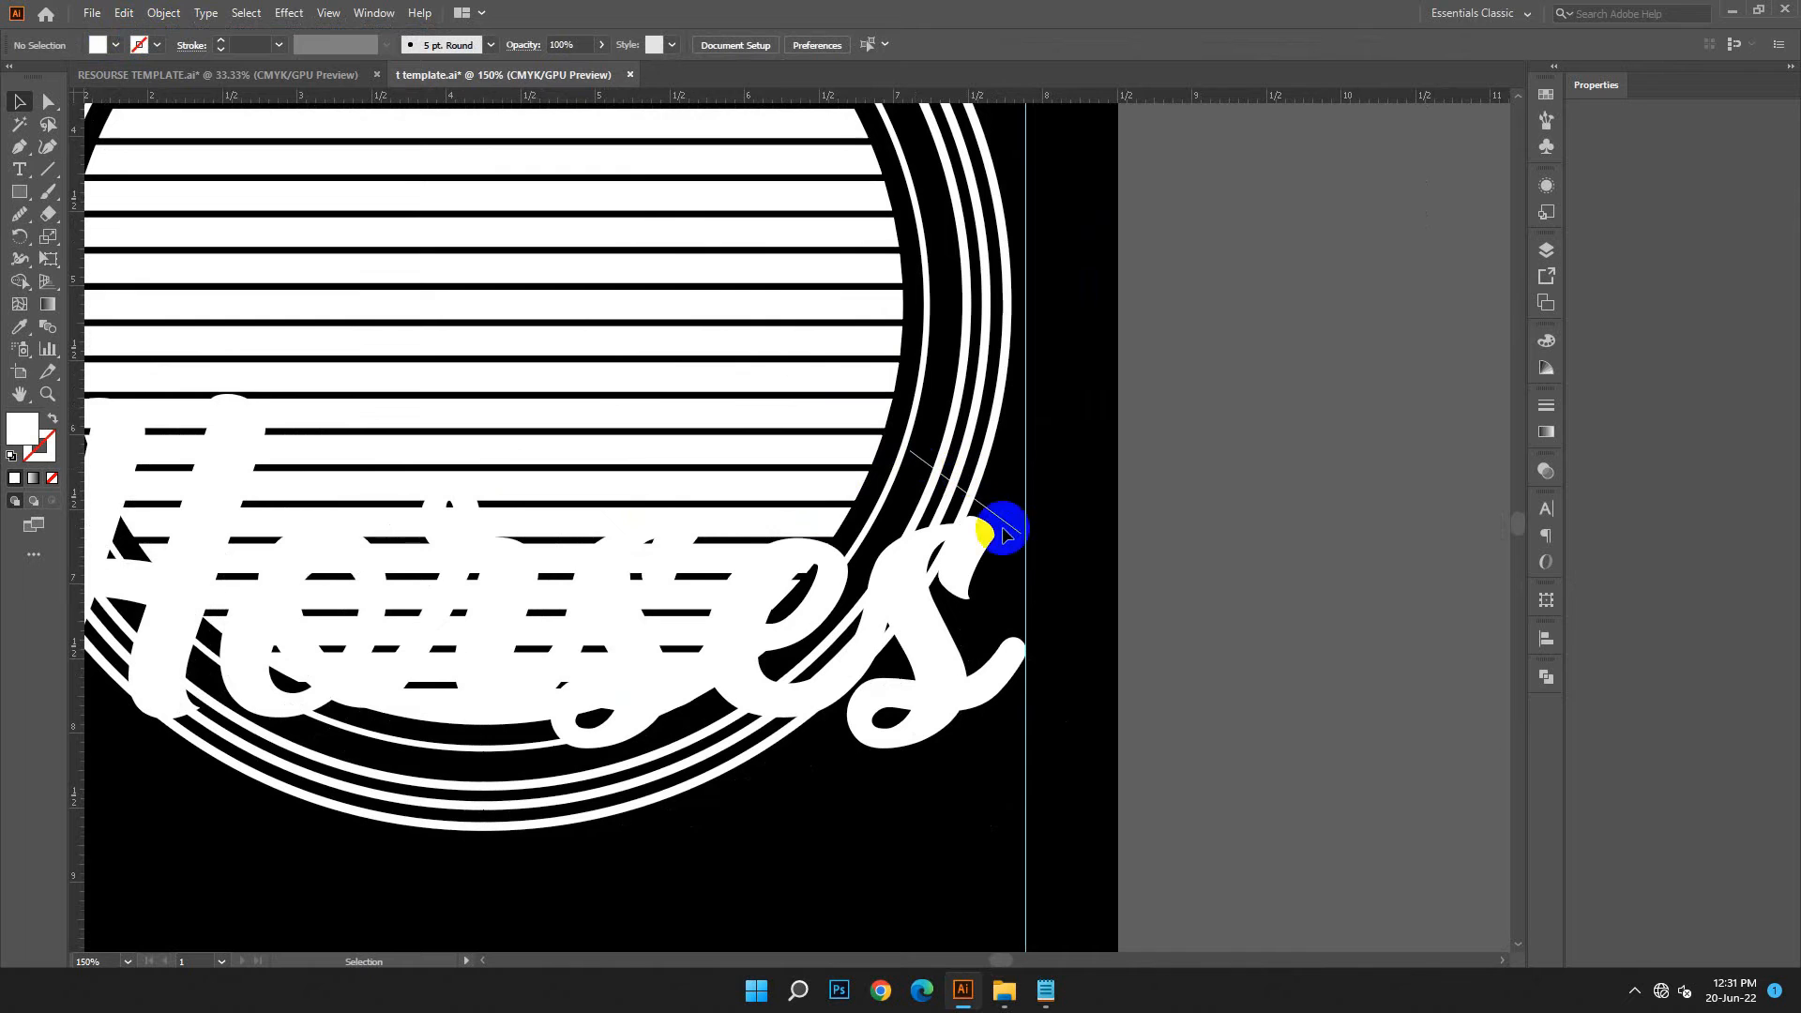
left_click(1024, 539)
left_click_drag(1027, 544, 988, 499)
left_click(1019, 506)
left_click(1008, 553)
left_click_drag(1111, 611, 1458, 560)
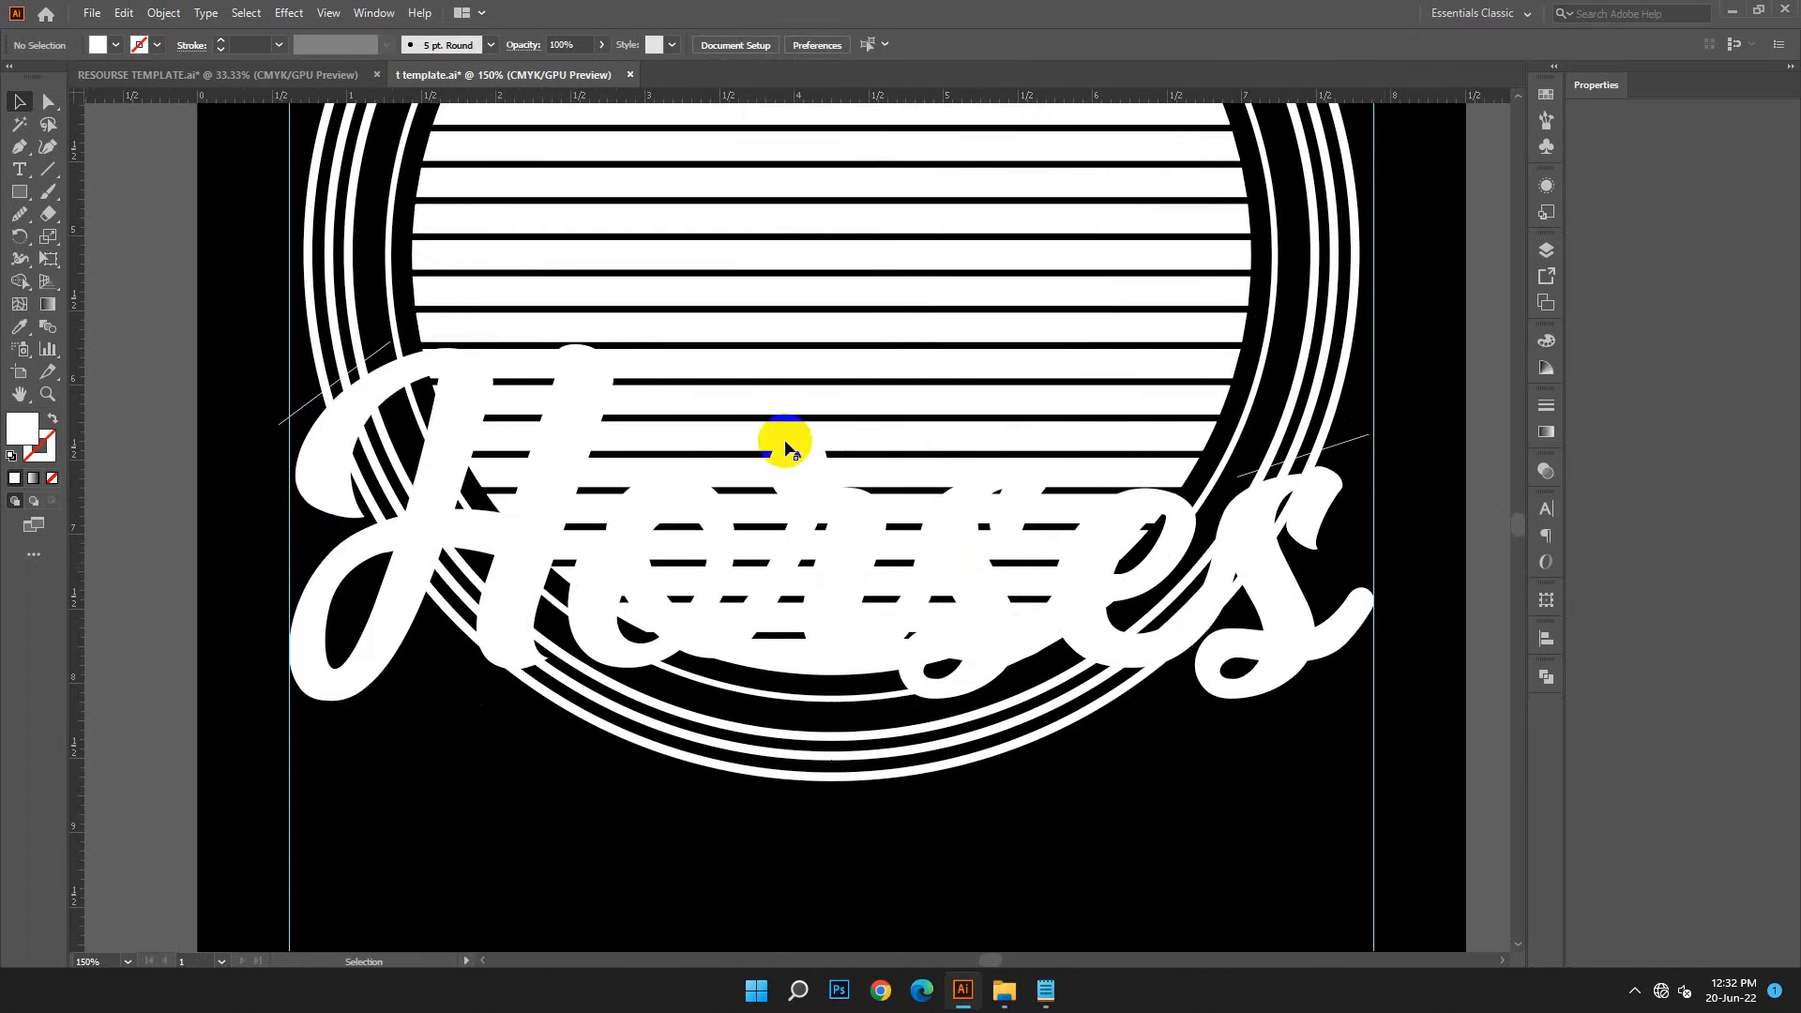
Divide the three outer rings using both cutting lines together and ungroup the result
left_click(314, 401)
left_click(1339, 453, "shift")
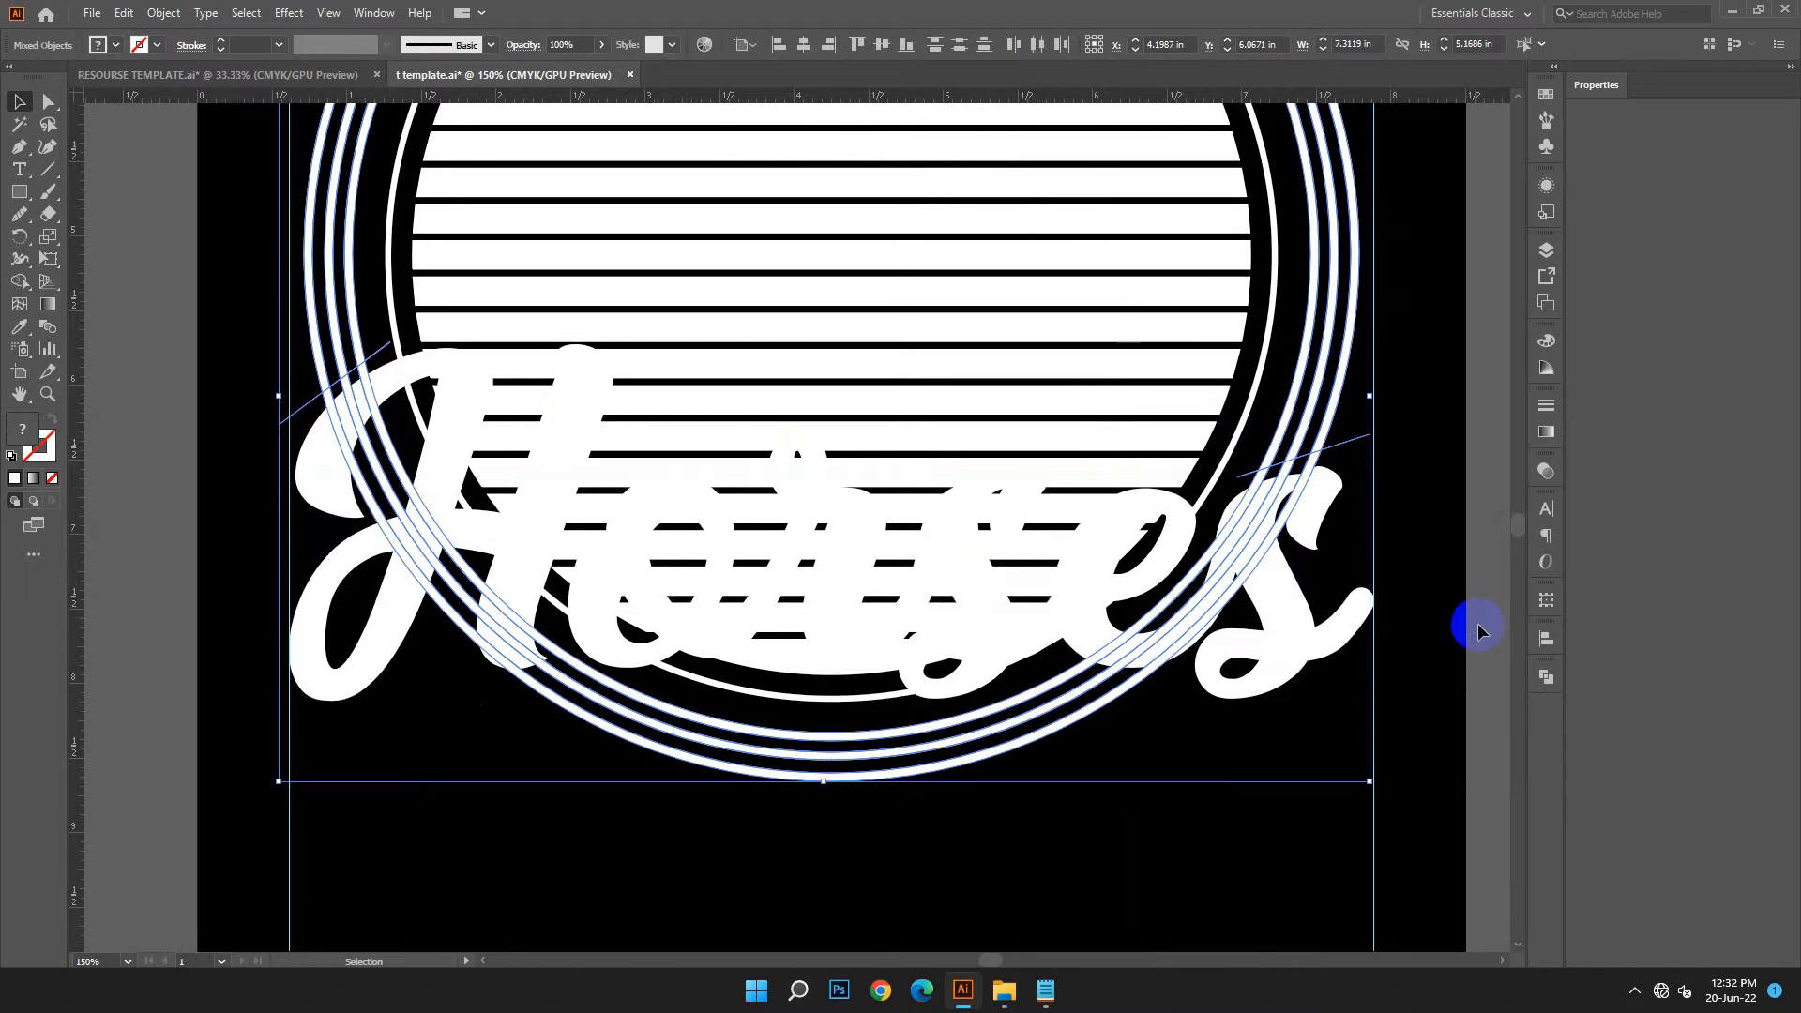
left_click(1546, 676)
left_click(1329, 767)
right_click(212, 324)
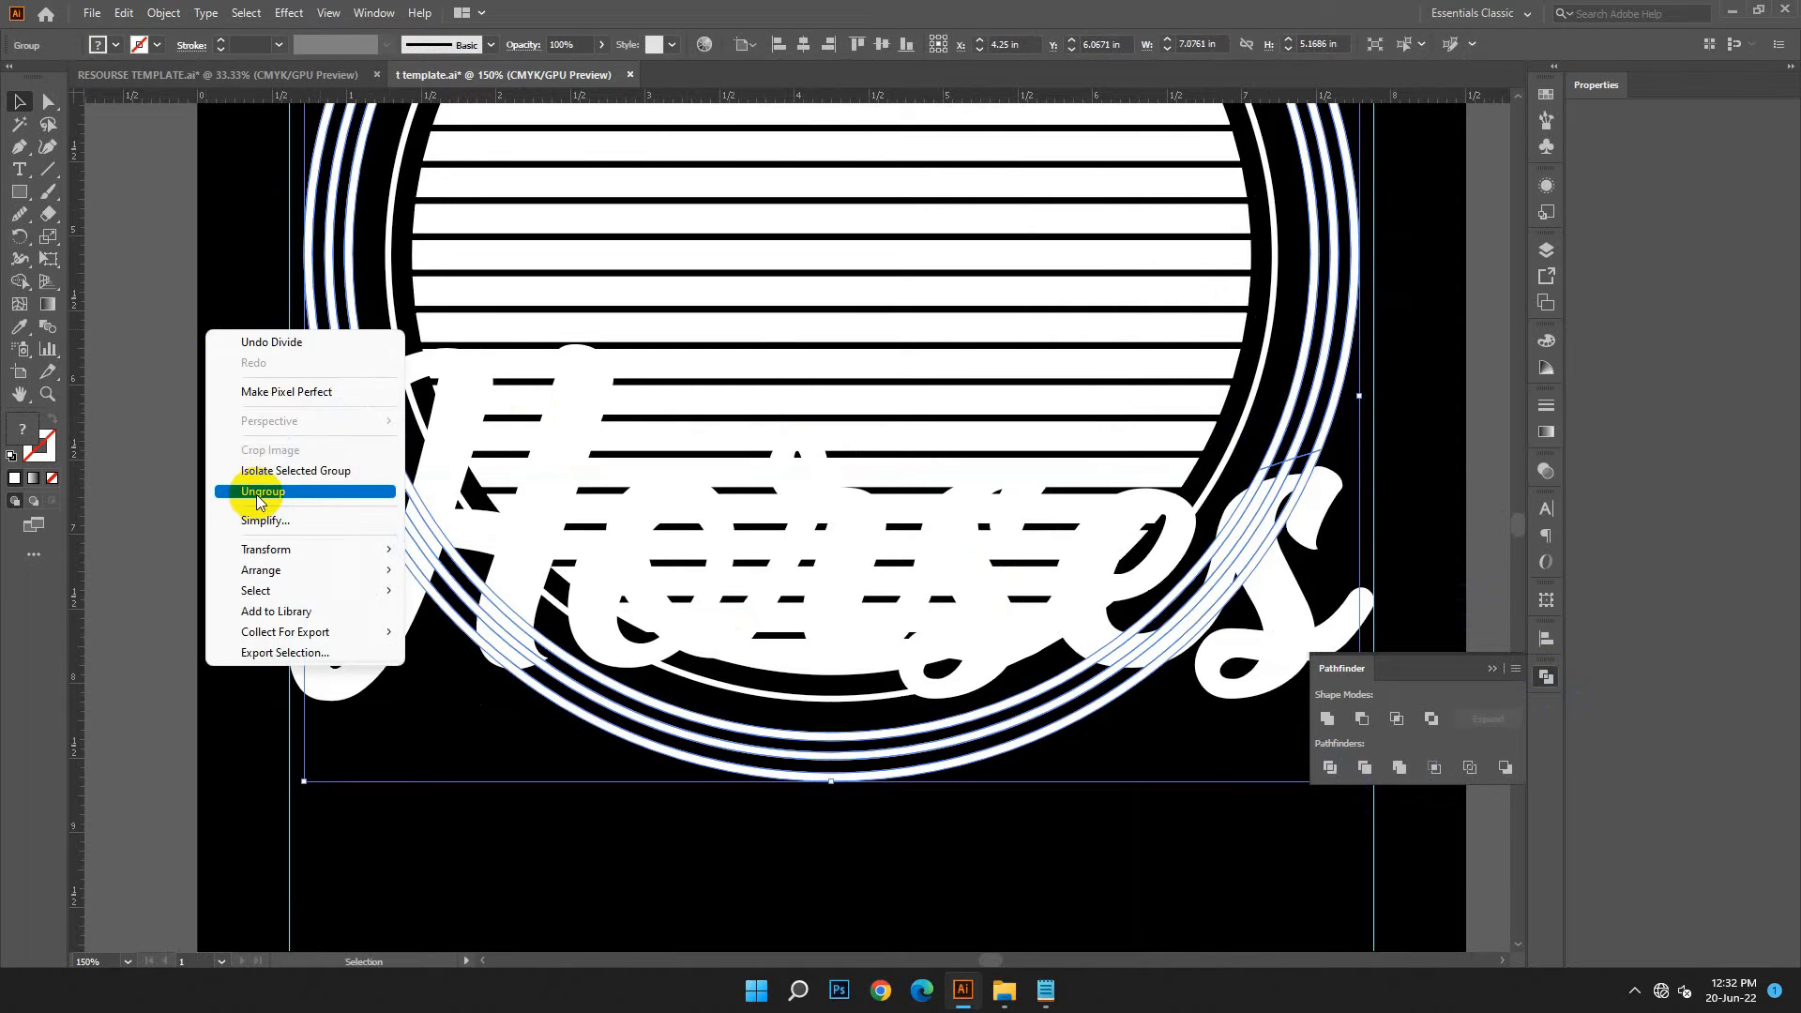
left_click(272, 492)
Delete the outer ring segments that run below the cuts and behind the Horses lettering
key("ctrl+shift+a")
left_click(345, 388)
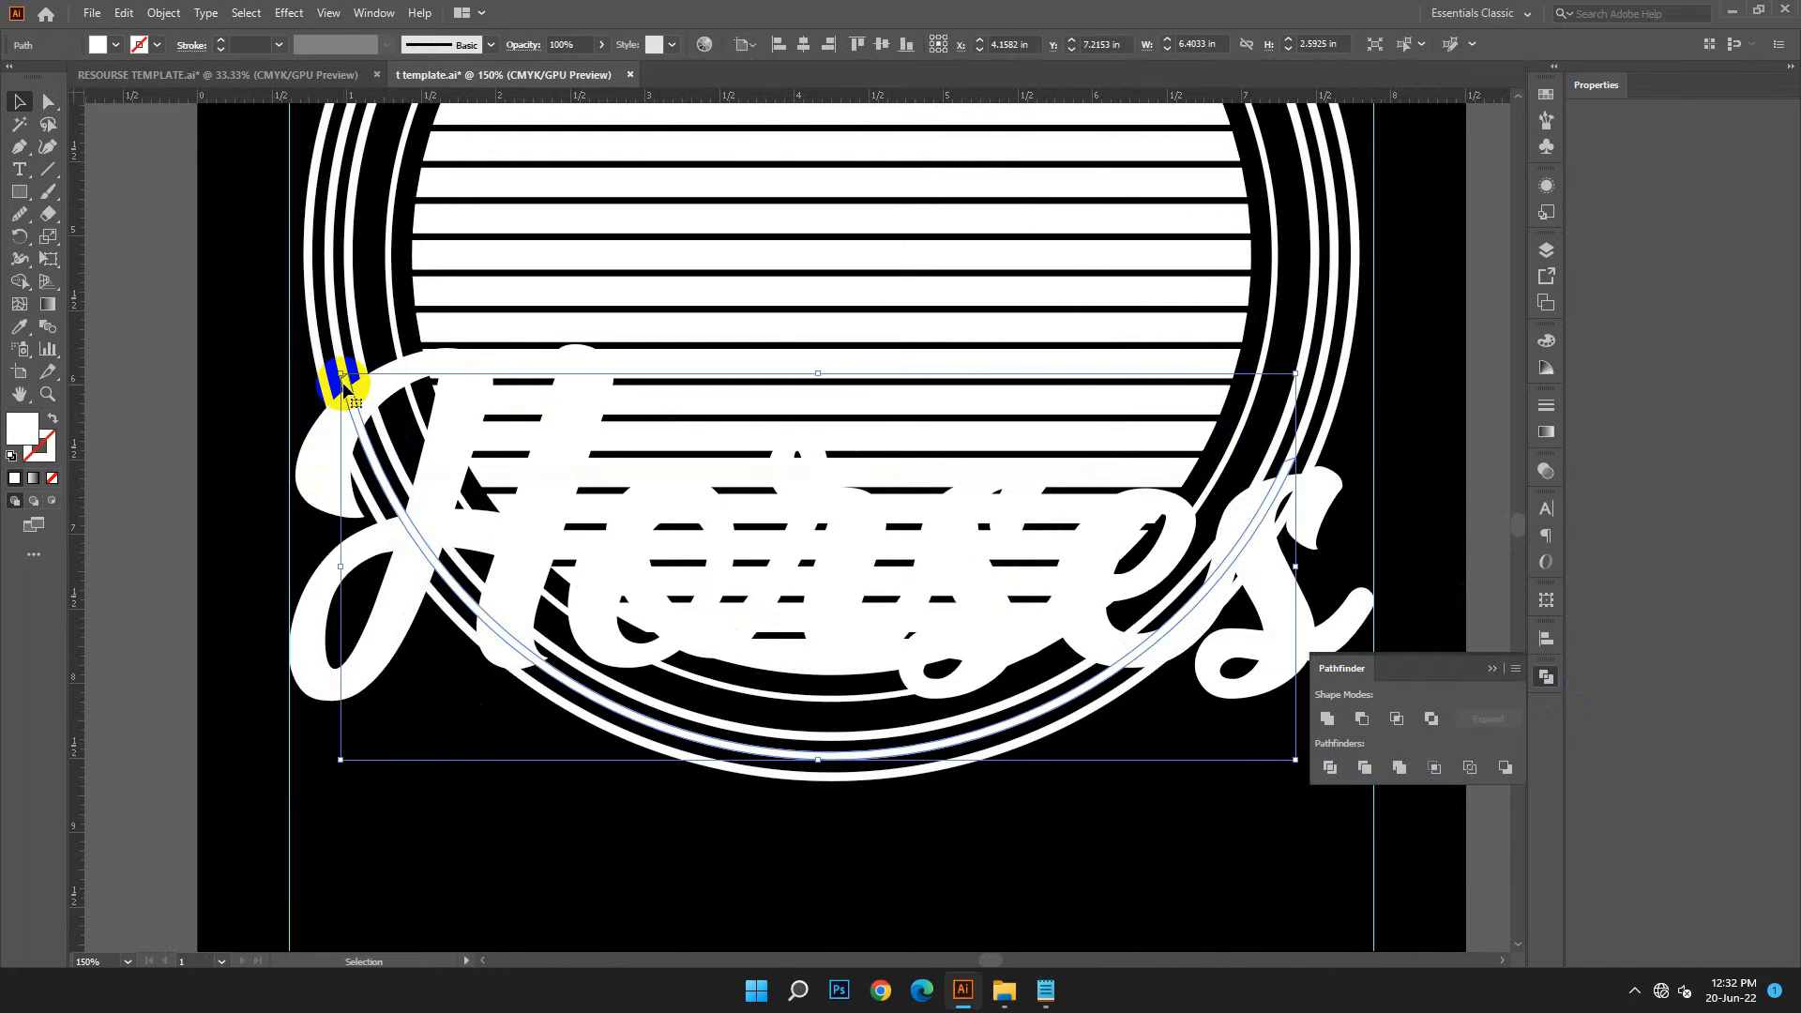
key("Delete")
left_click(330, 400)
key("Delete")
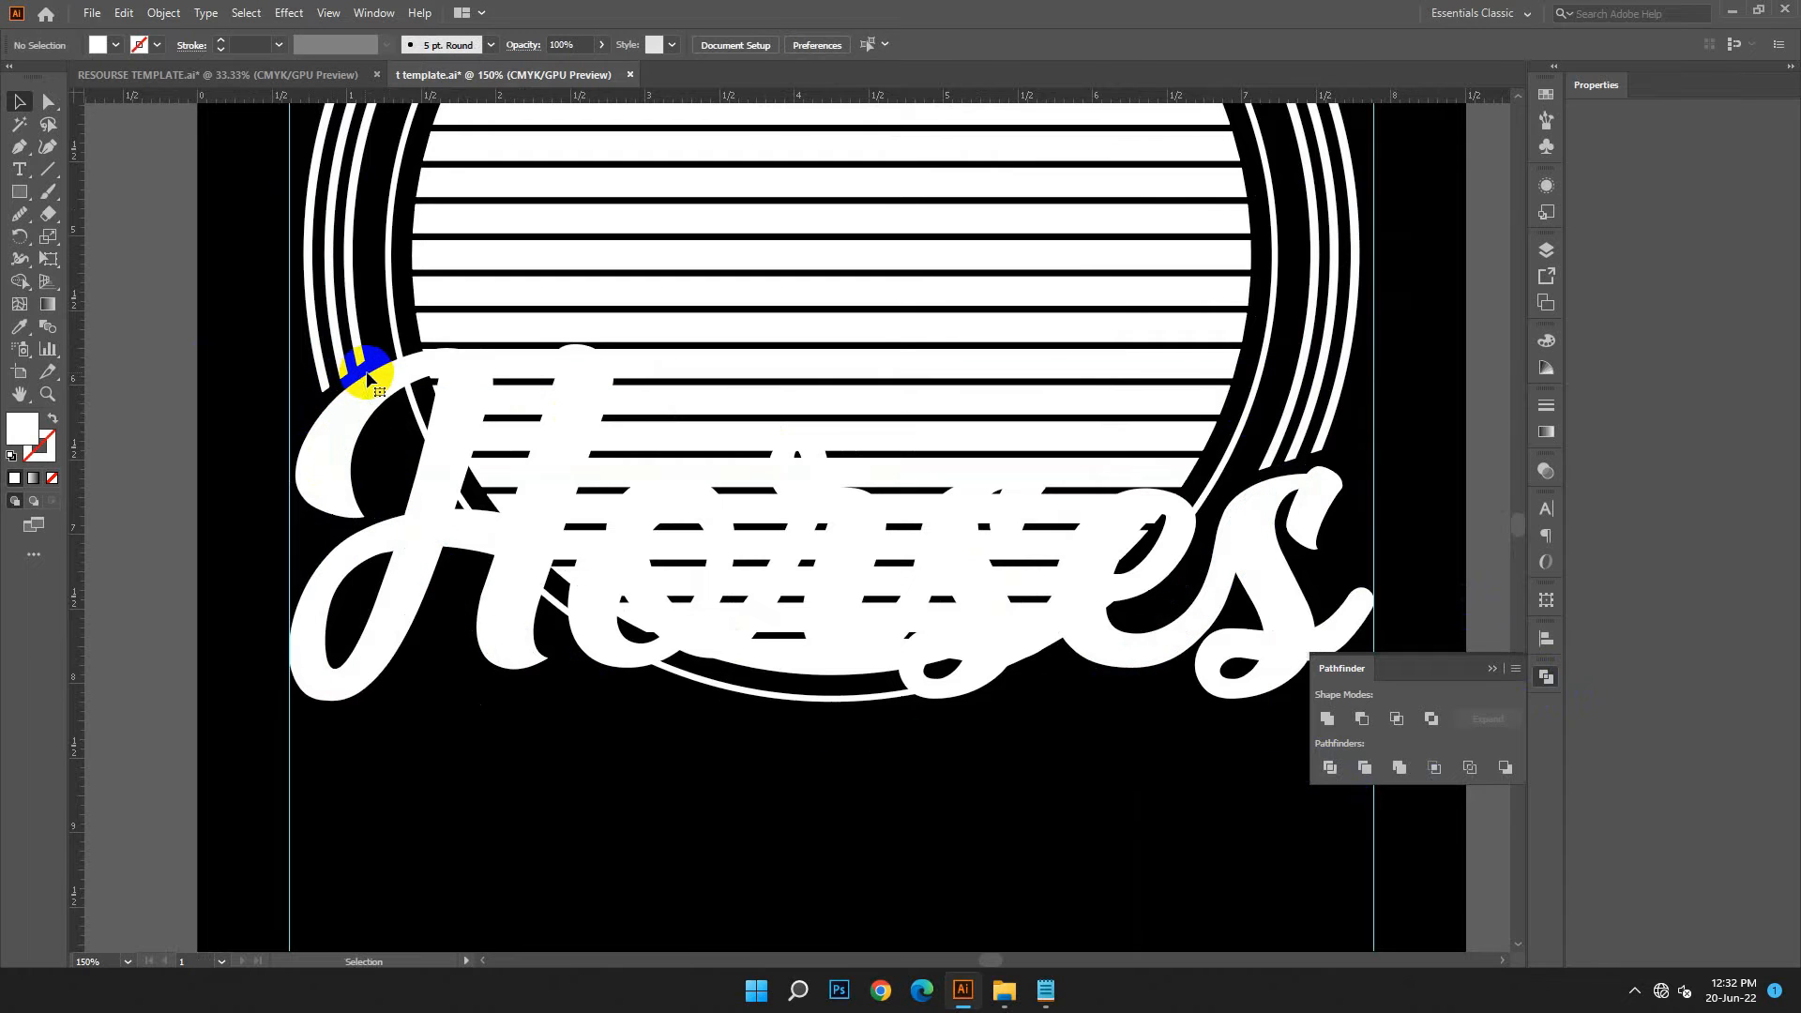
left_click(884, 693)
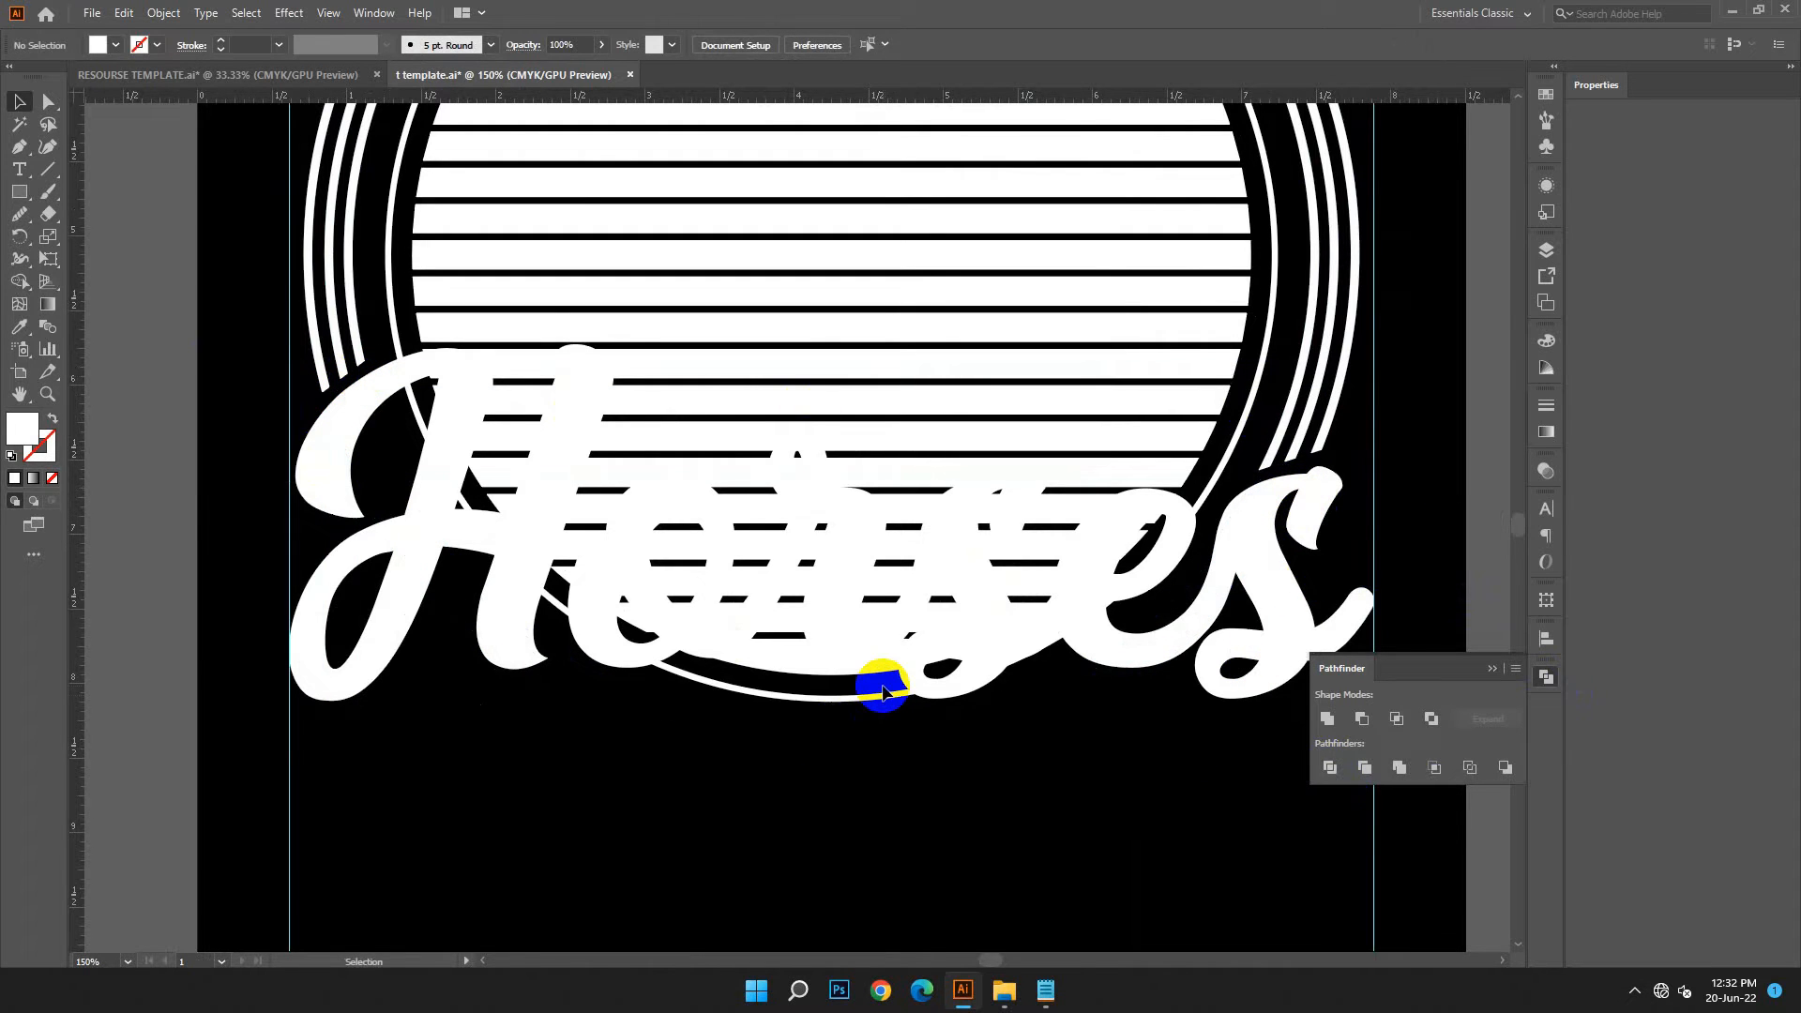
key("ctrl+0")
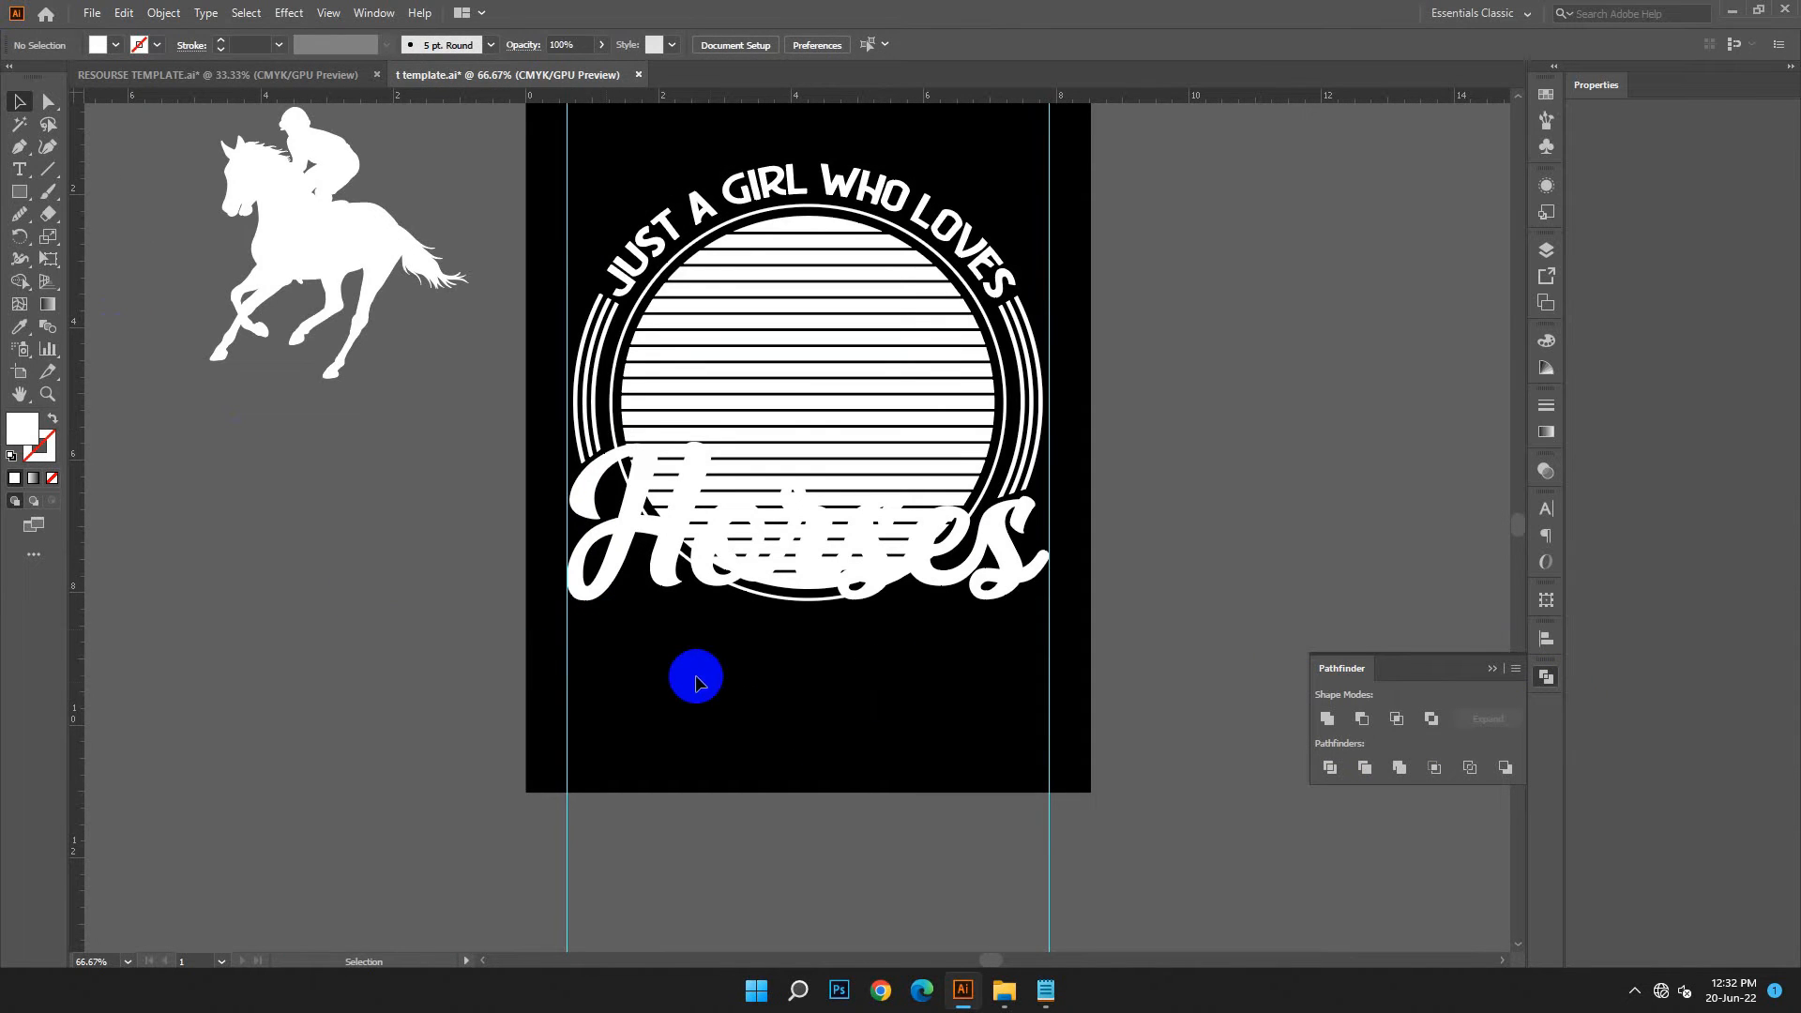
left_click(684, 522)
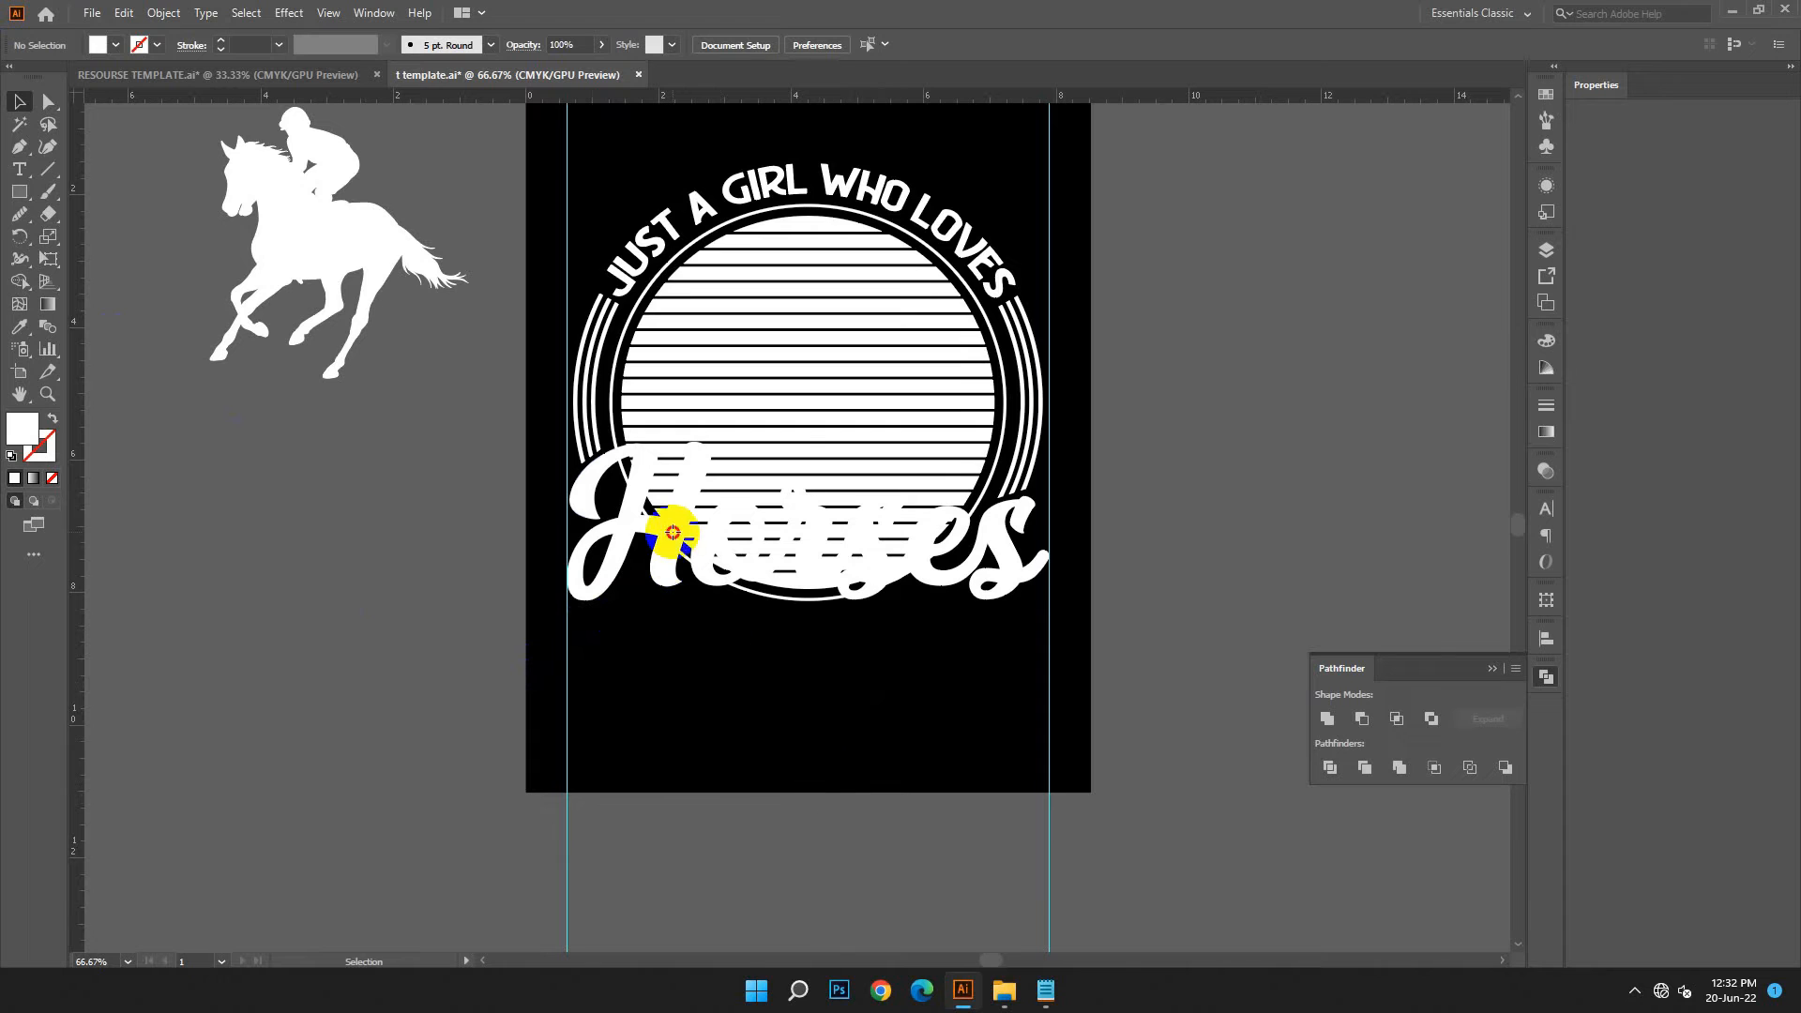
left_click(162, 15)
mouse_move(281, 468)
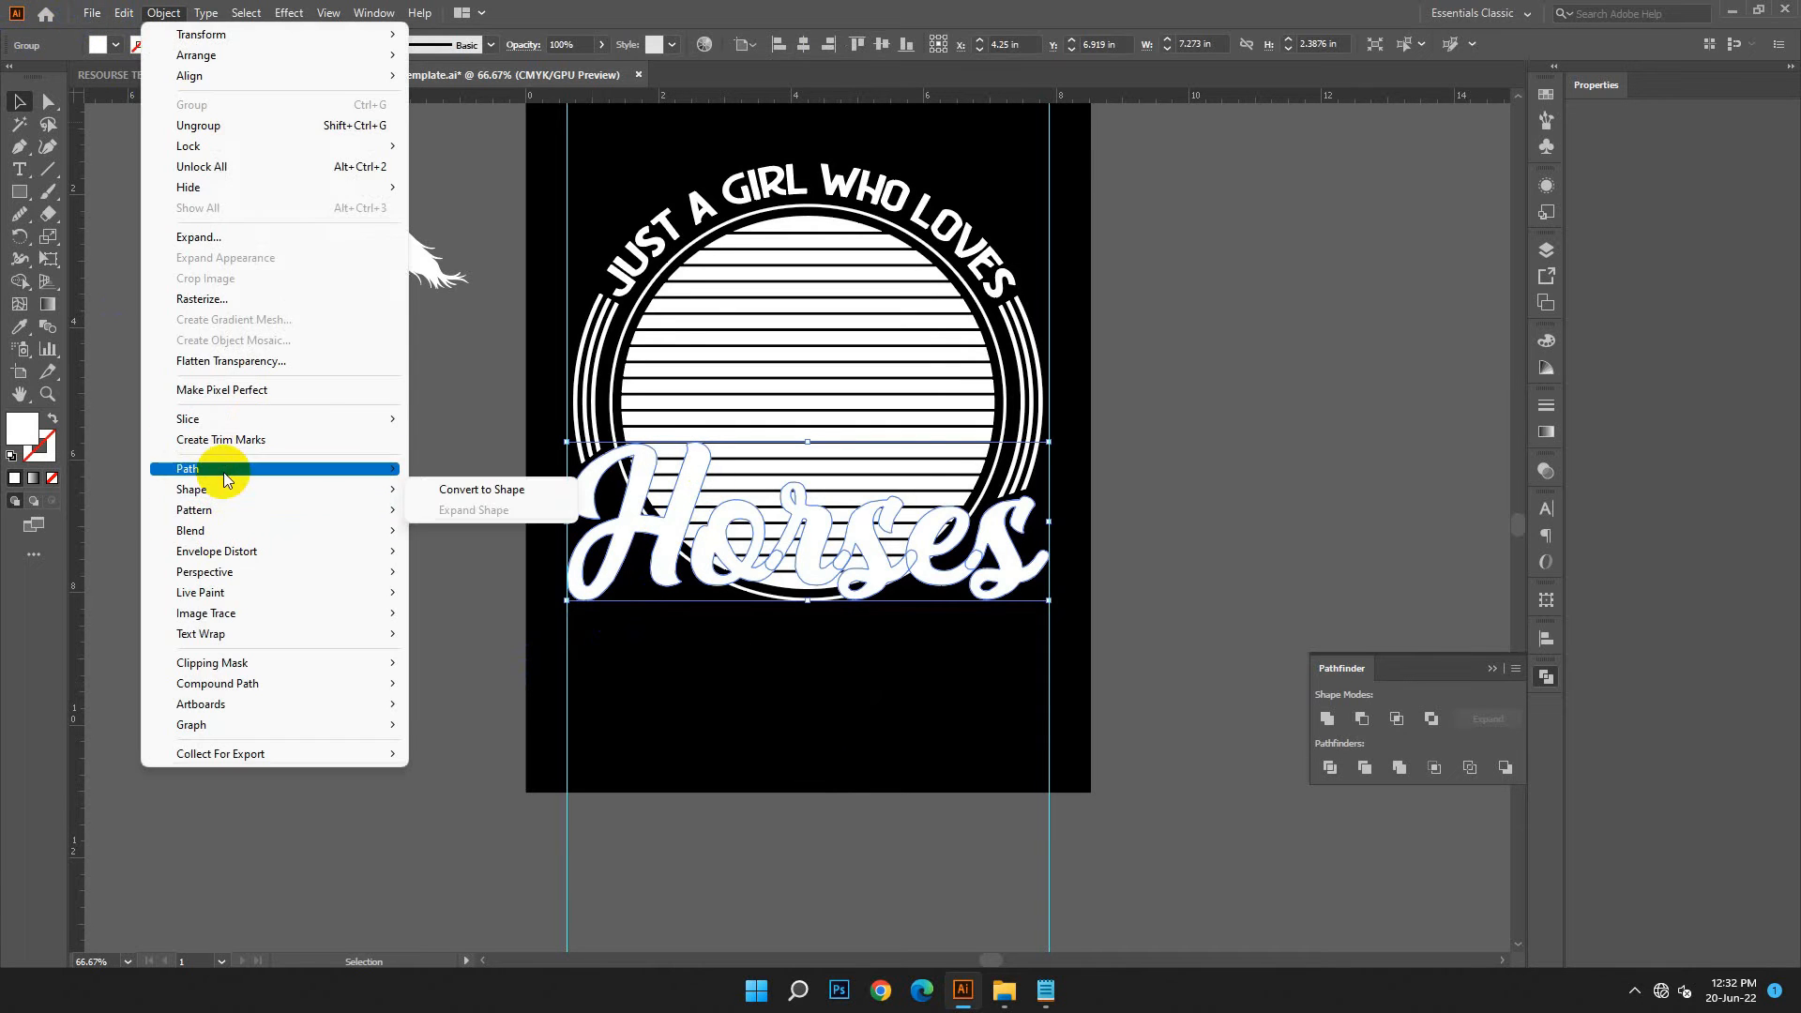
left_click(755, 760)
left_click(907, 588)
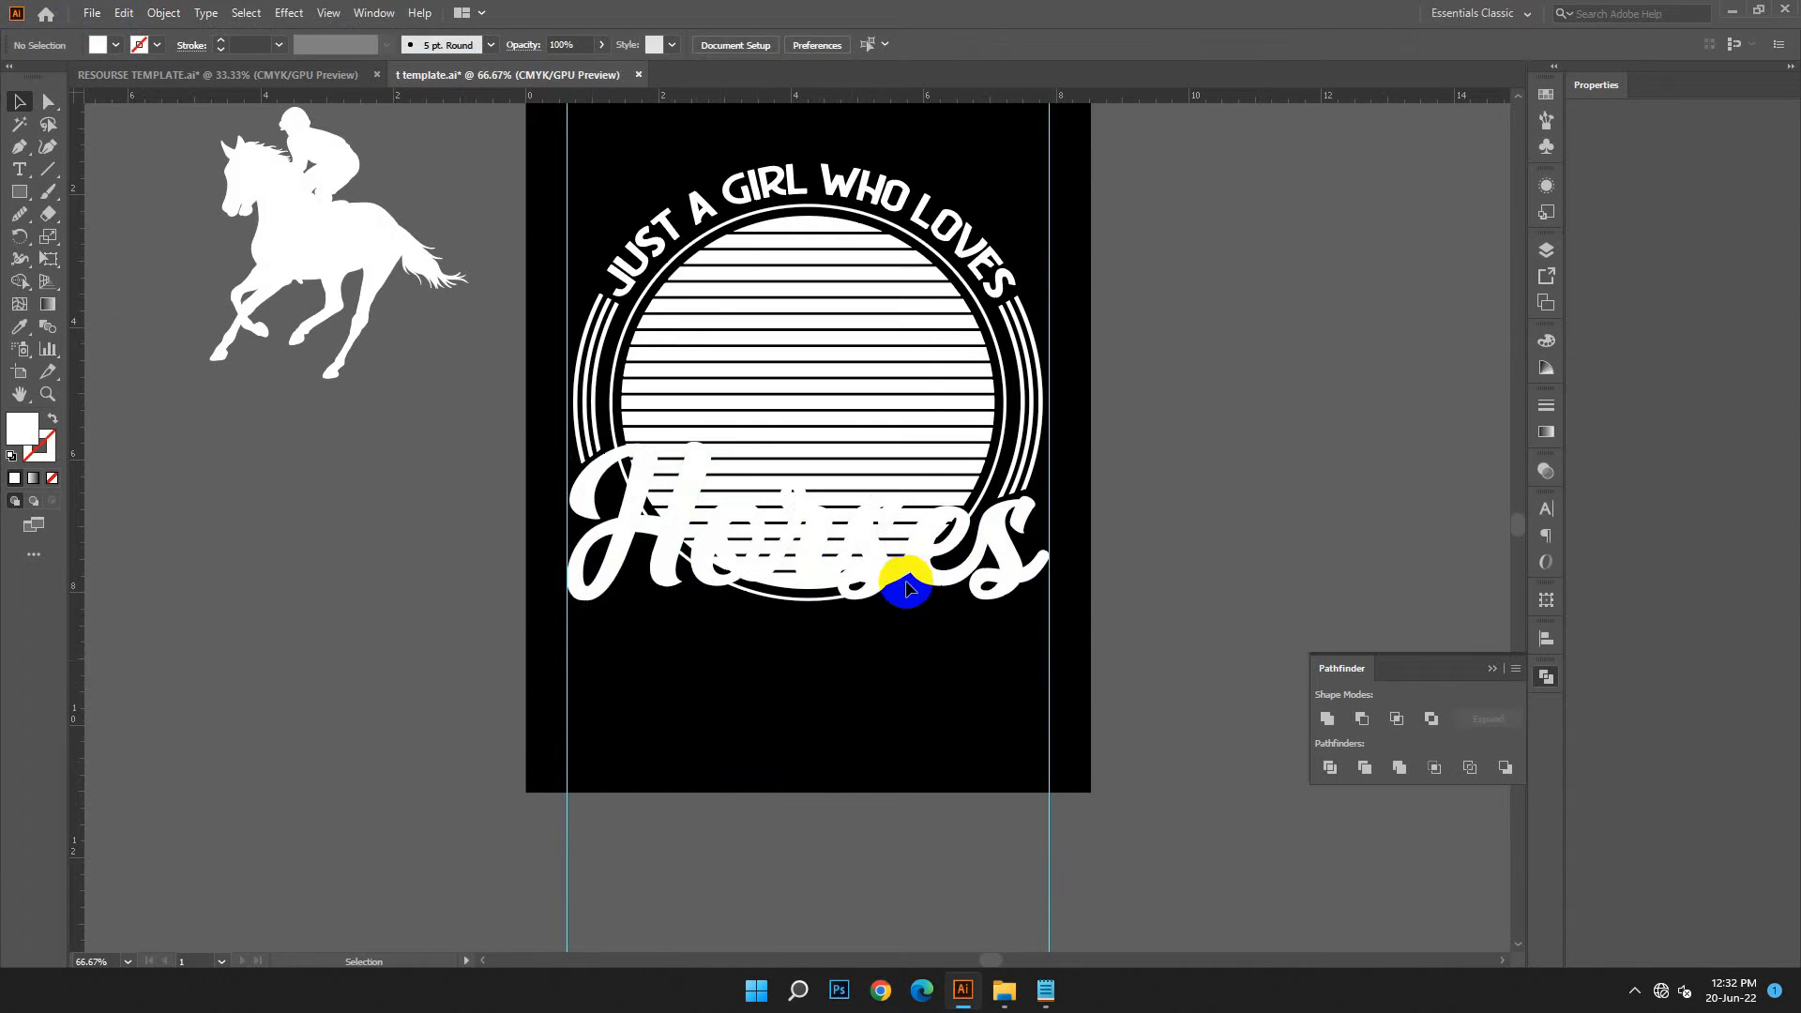
Select the Horses lettering and change the ruler units to pixels
left_click(874, 565)
right_click(370, 470)
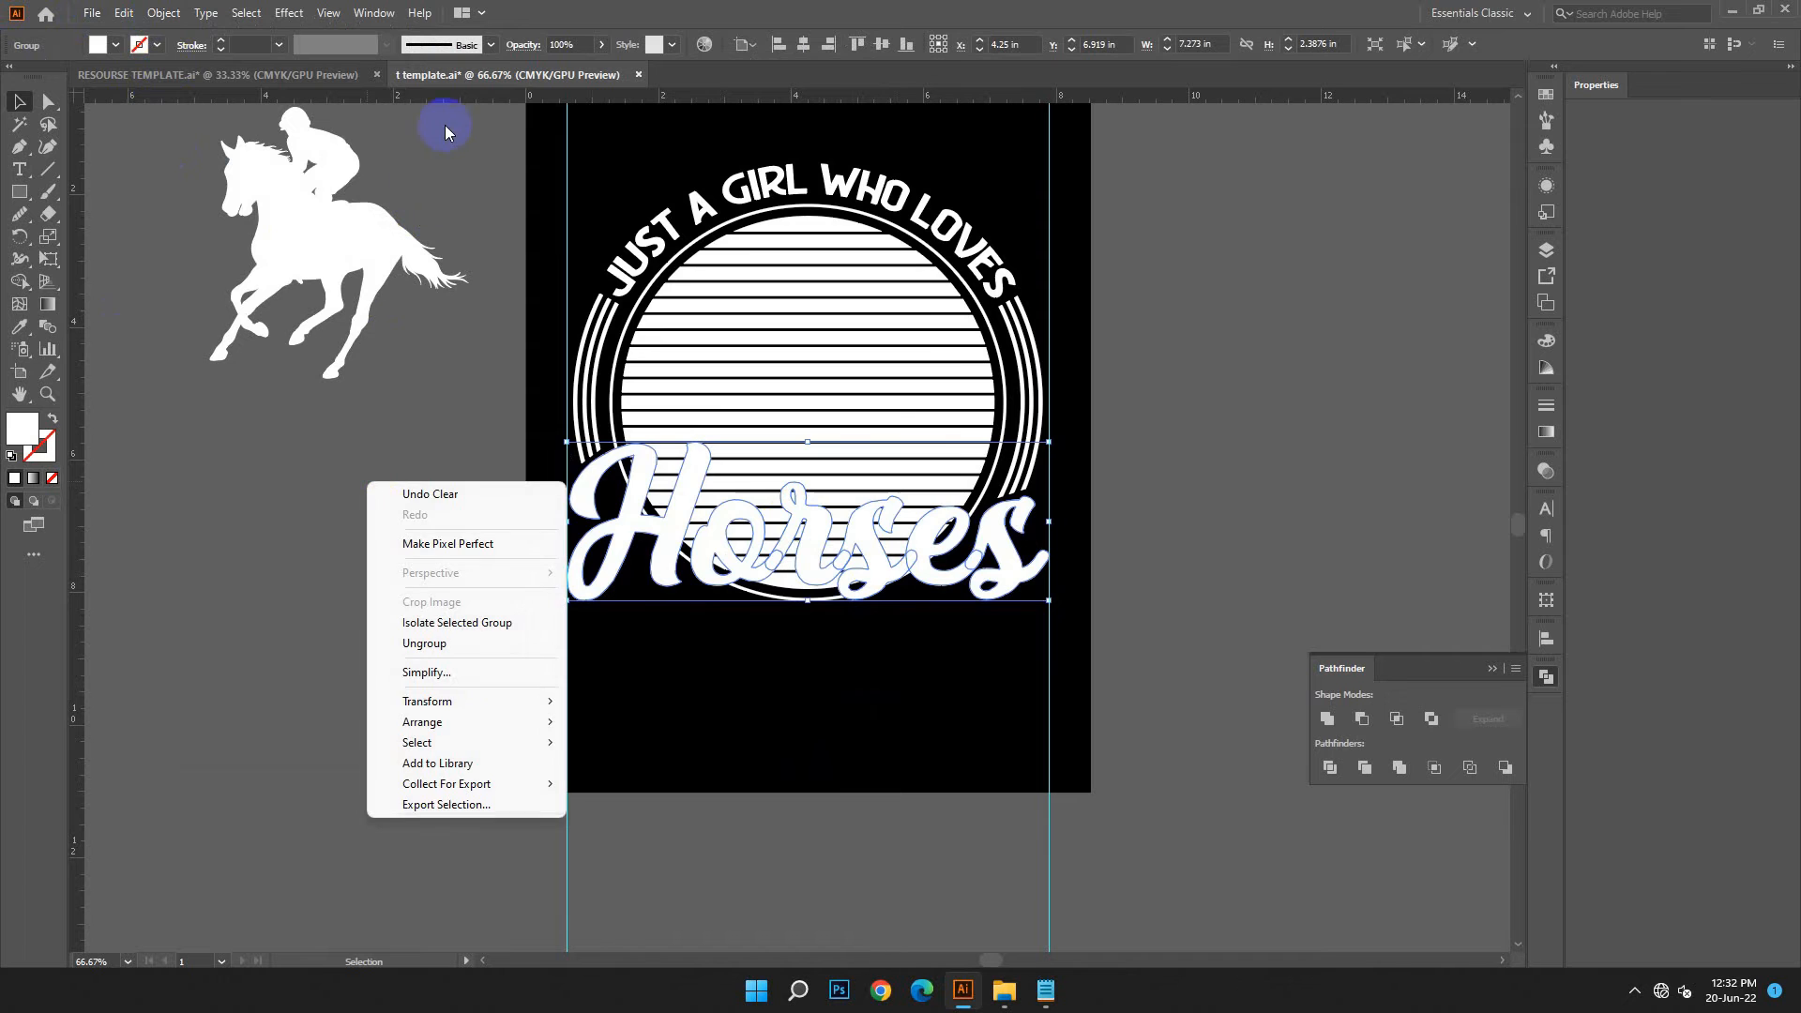
right_click(447, 95)
left_click(494, 211)
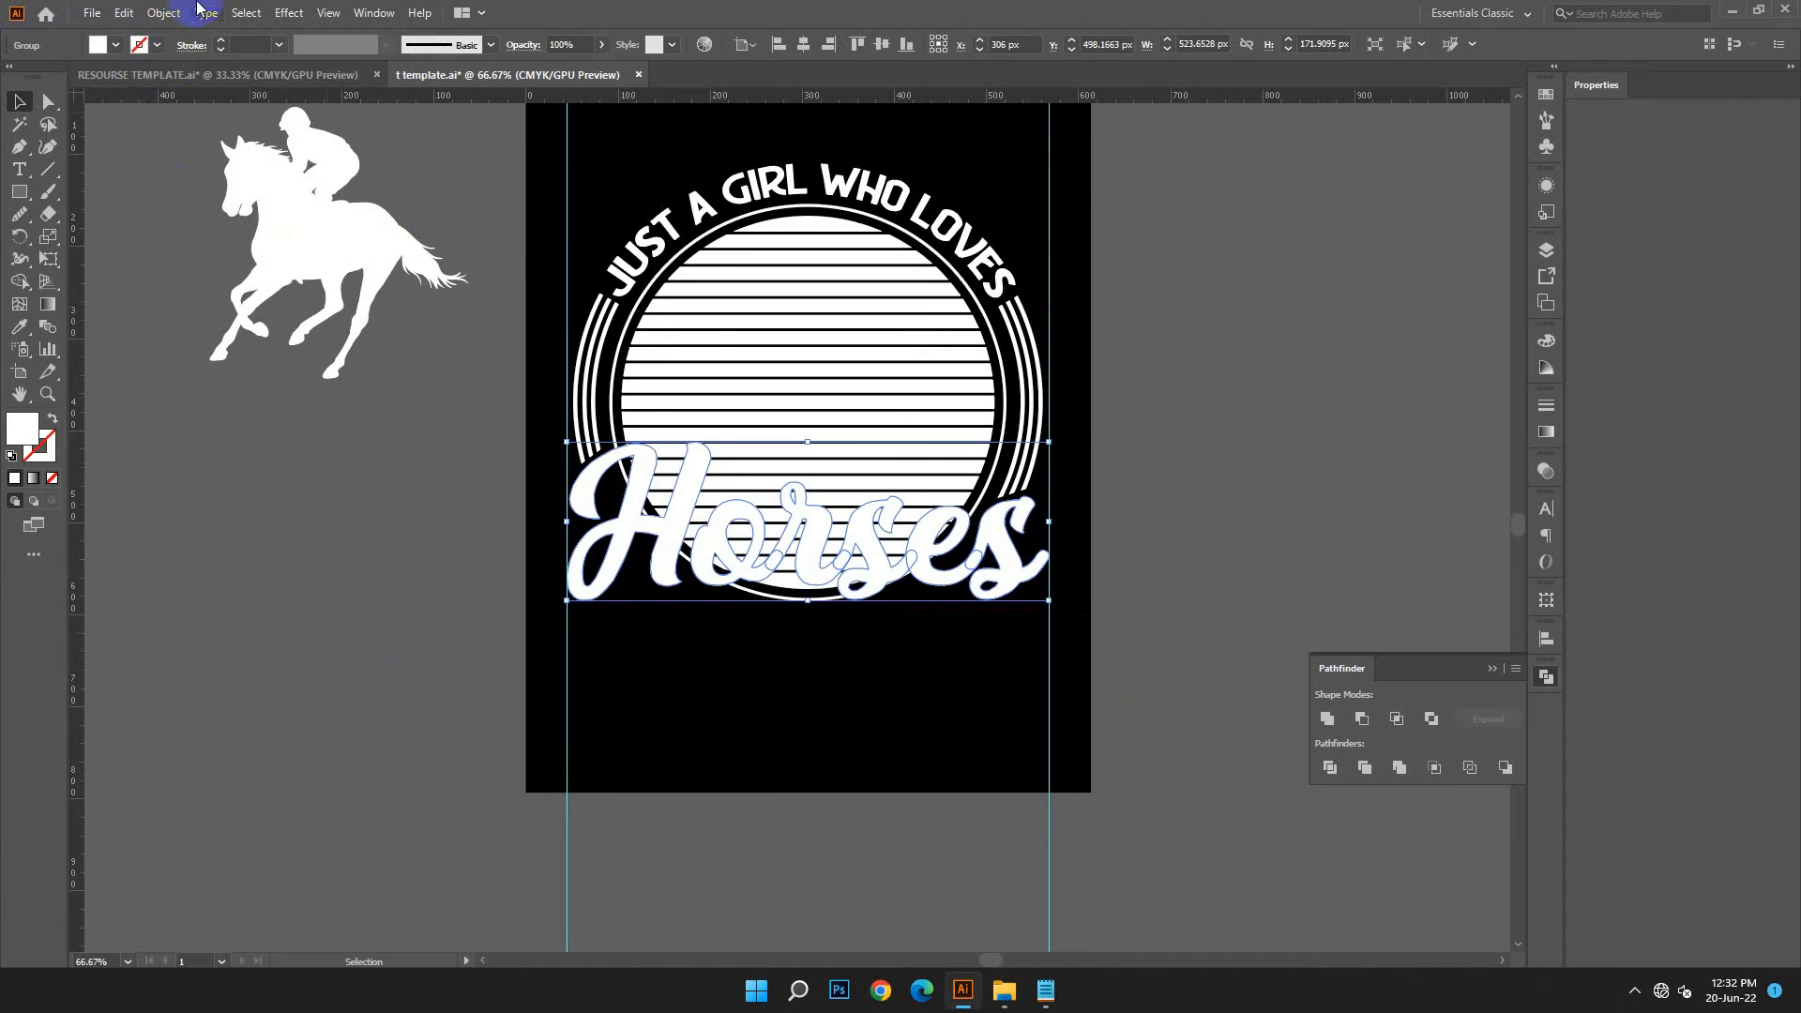
Offset the path of the Horses lettering by 11 px with miter joins
left_click(163, 13)
mouse_move(281, 468)
left_click(571, 543)
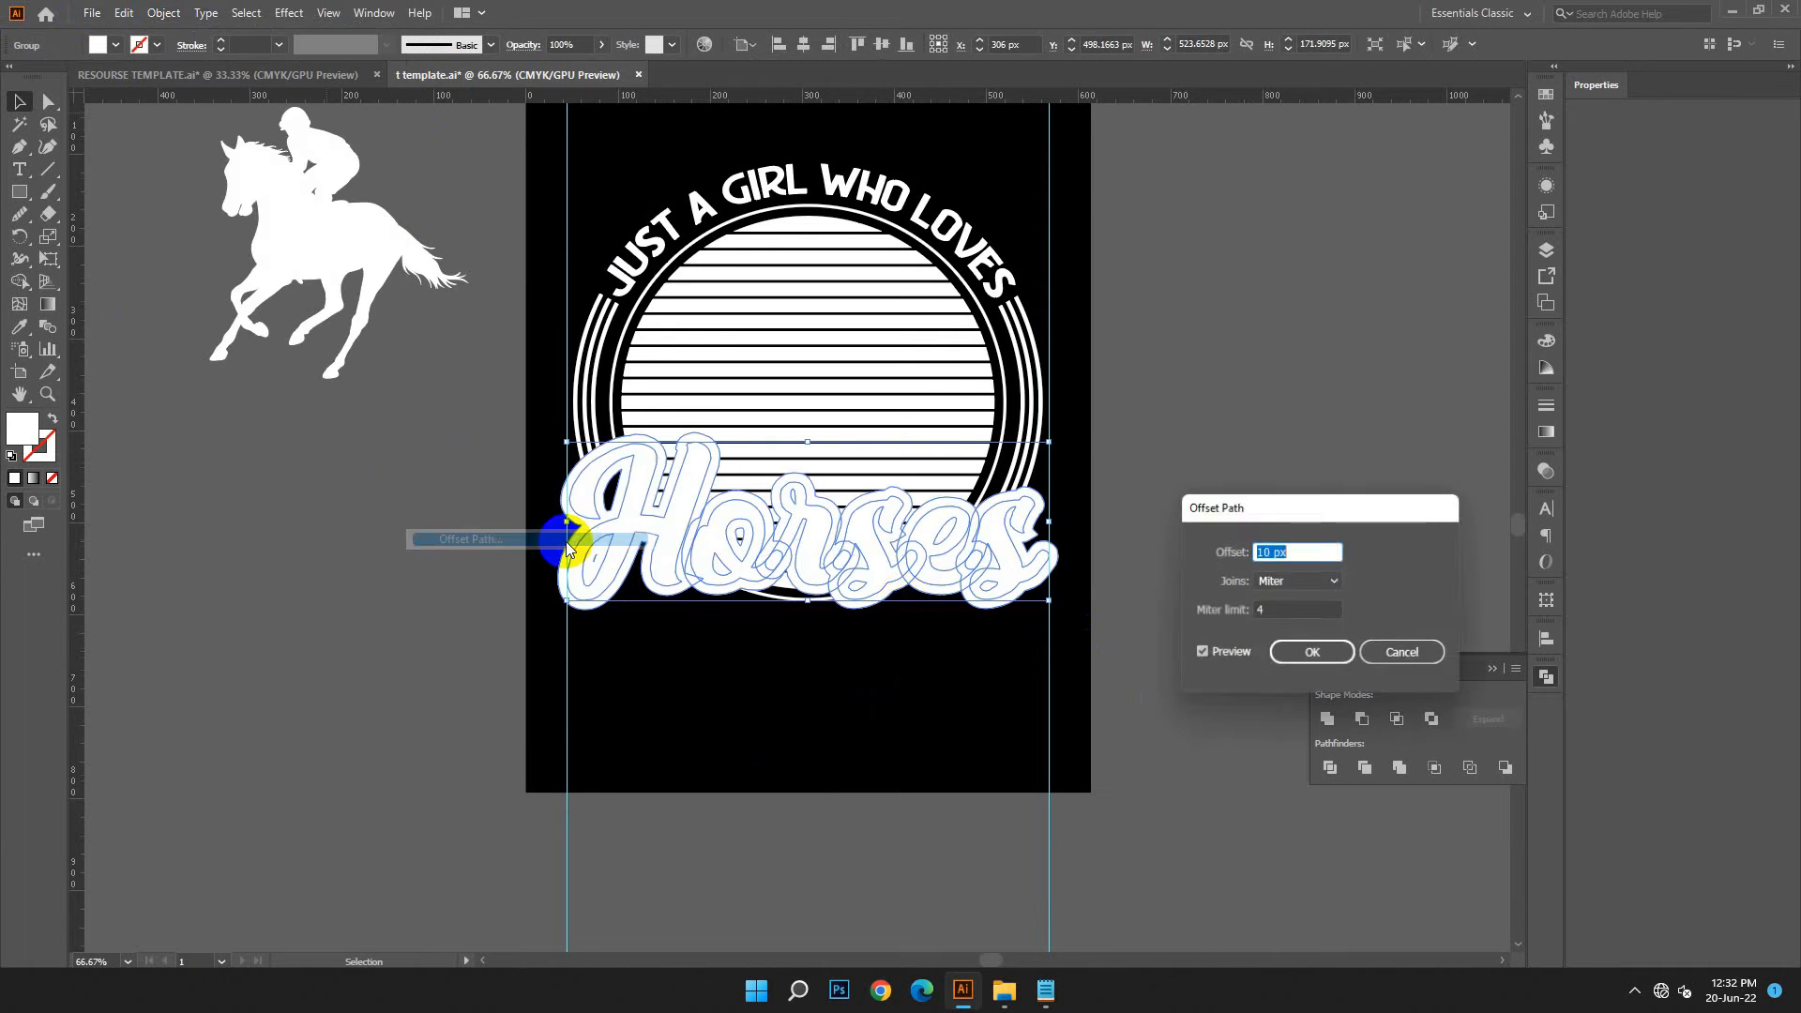
key("Up")
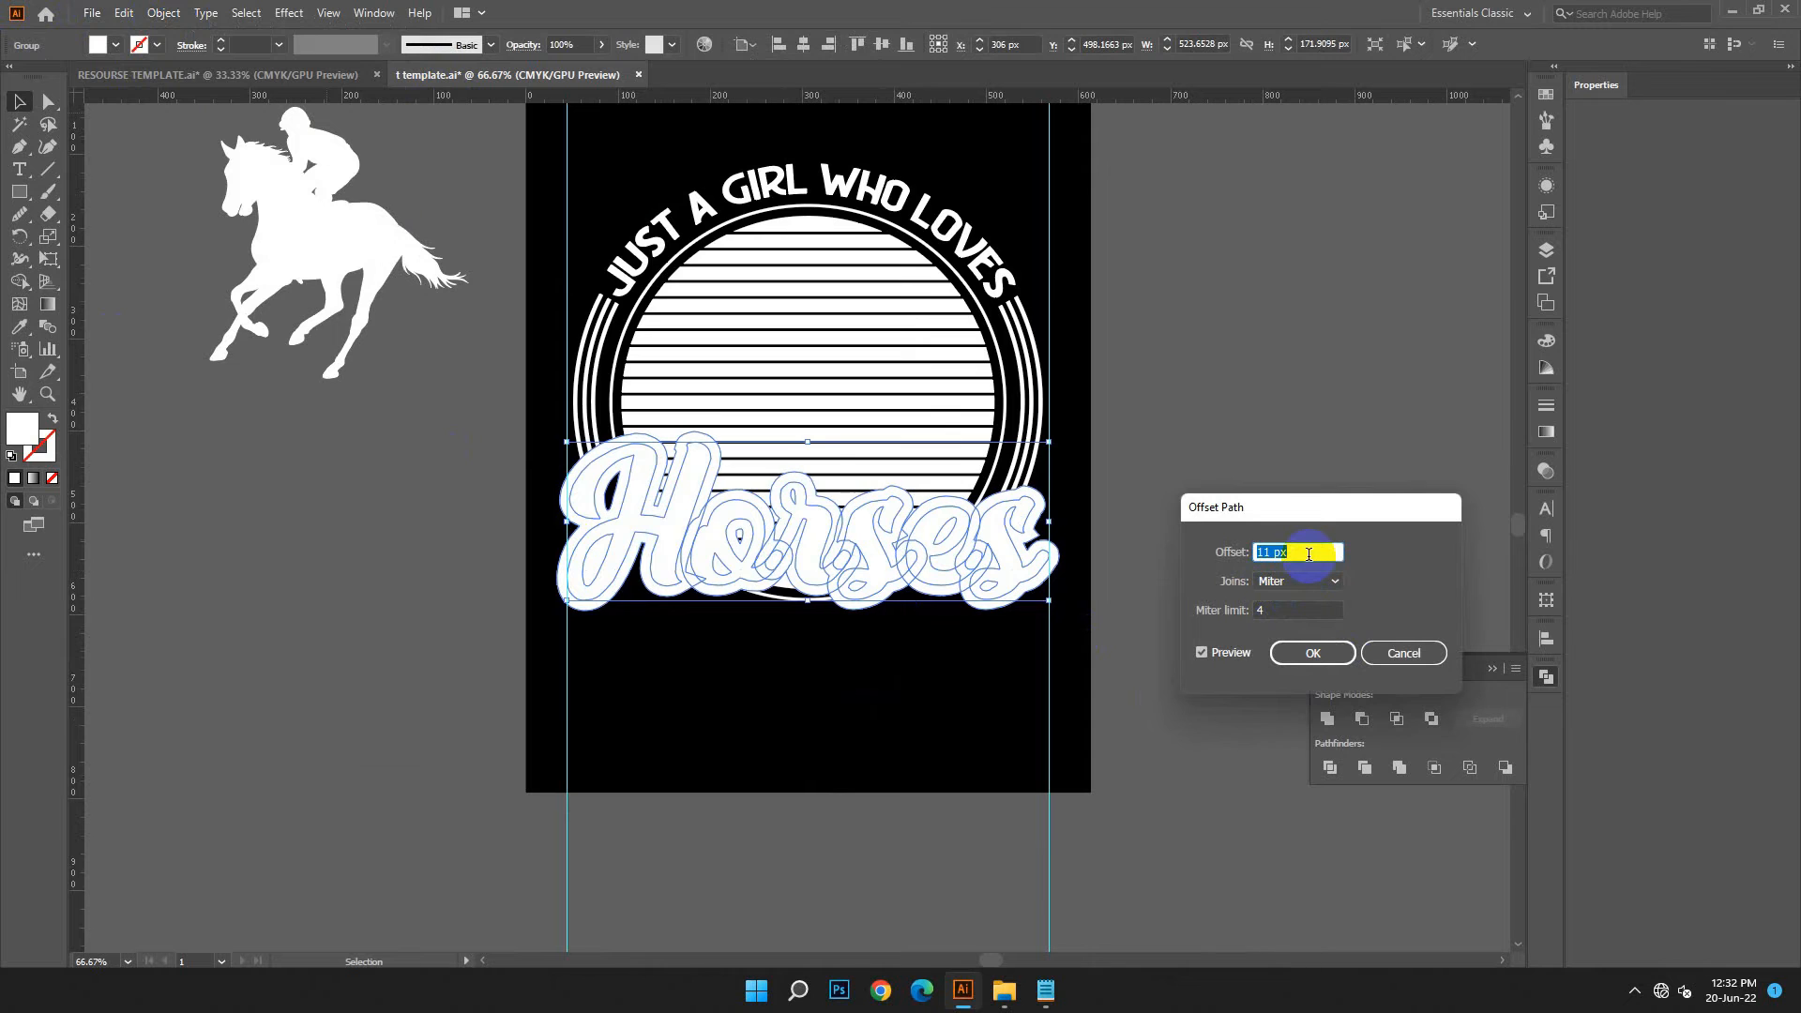
left_click(1324, 668)
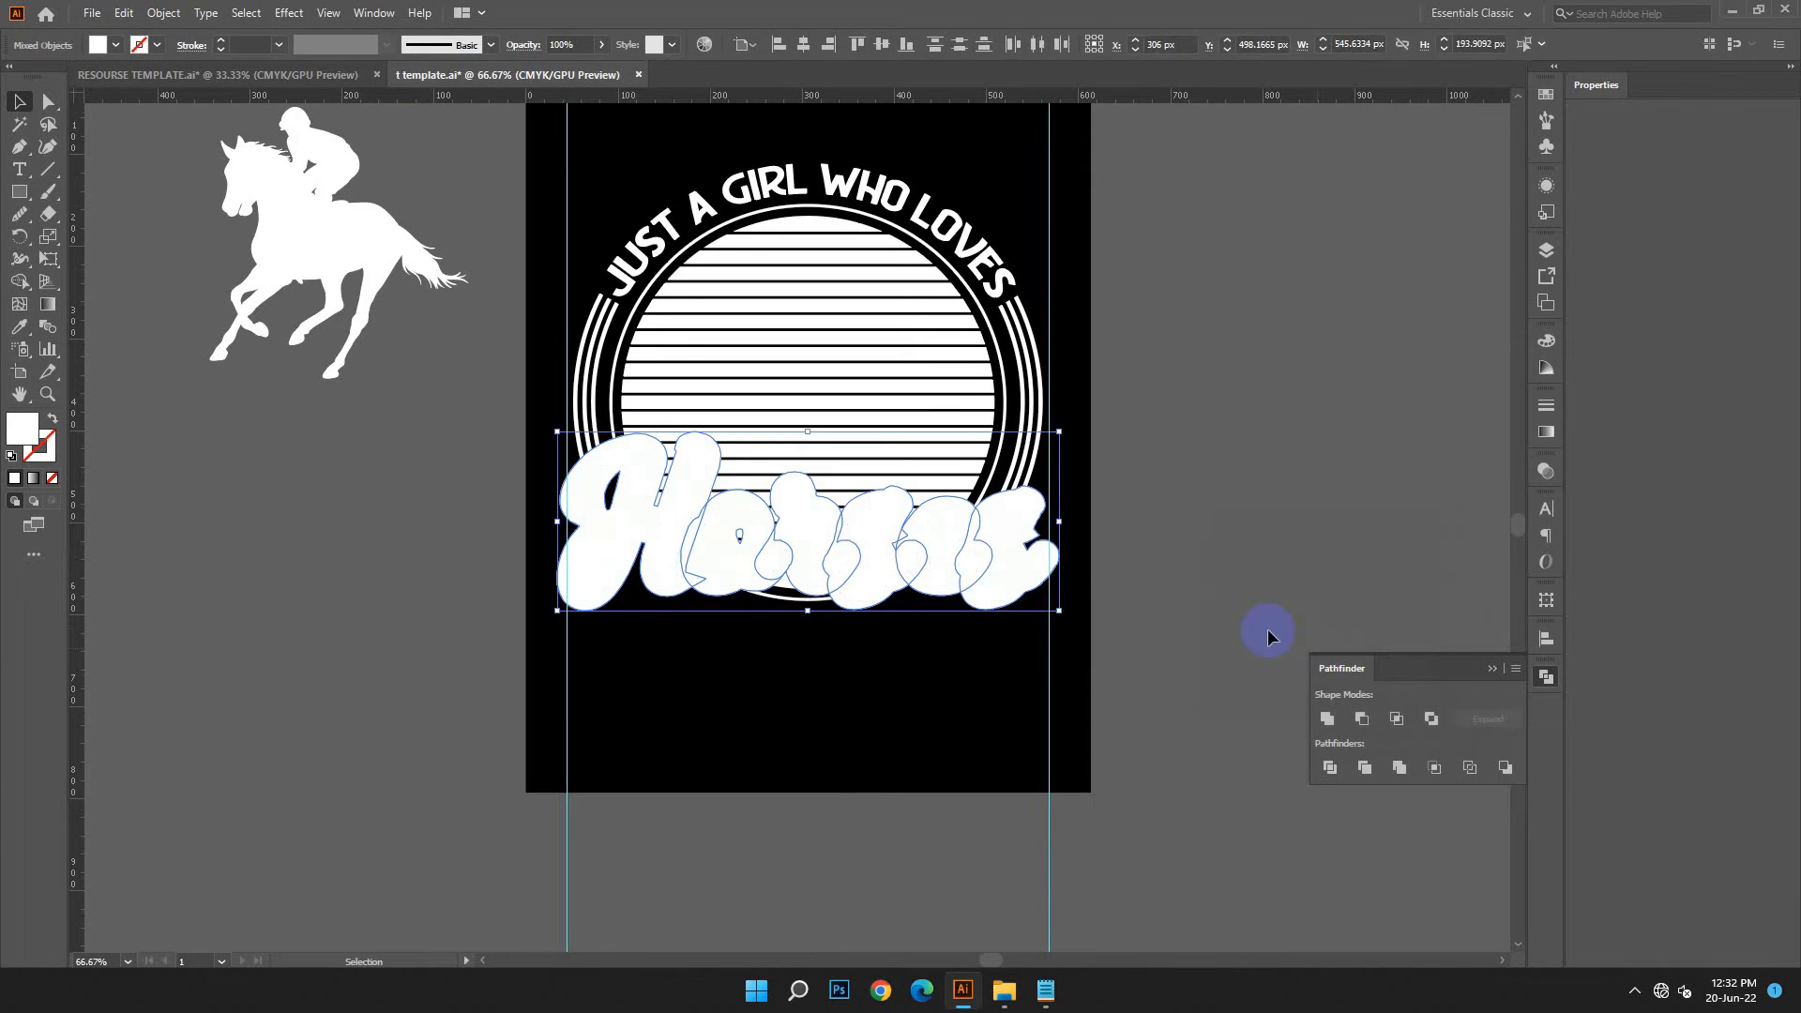
Ungroup the Horses lettering and its offset outlines
right_click(1031, 574)
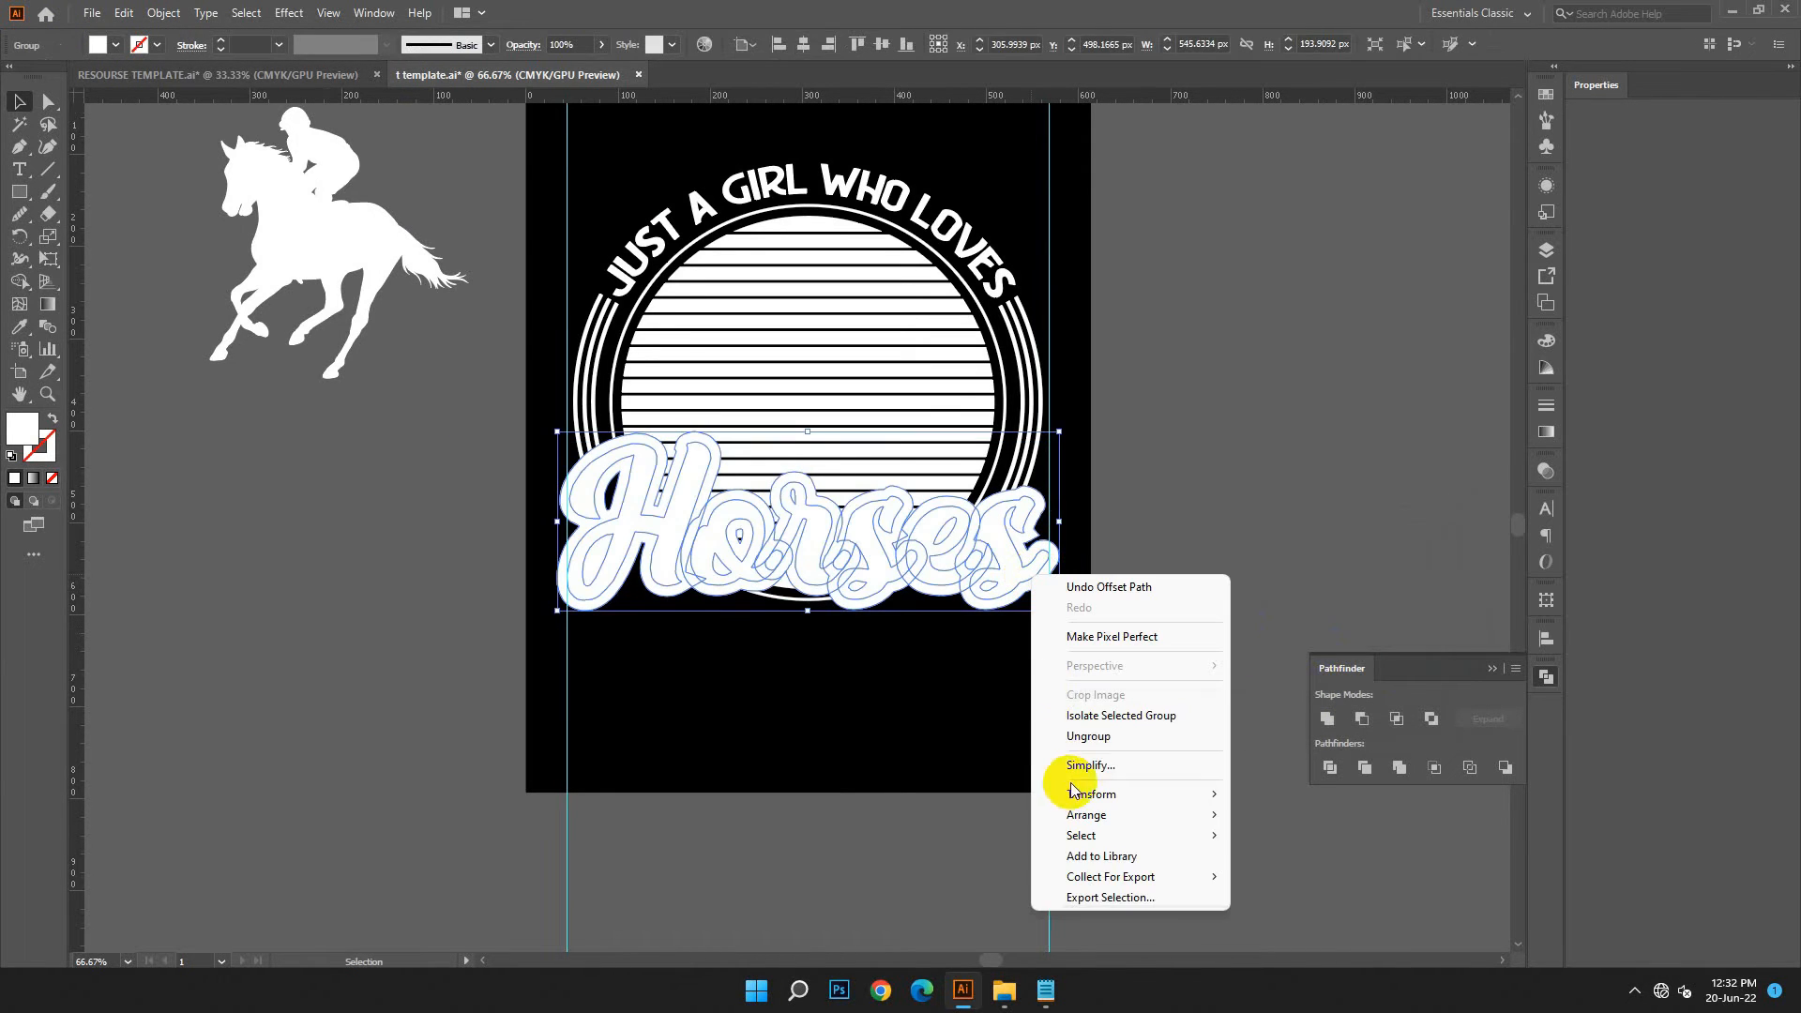
left_click(1088, 735)
left_click(675, 651)
left_click(582, 603)
left_click(715, 596, "shift")
left_click(807, 723)
left_click(771, 625)
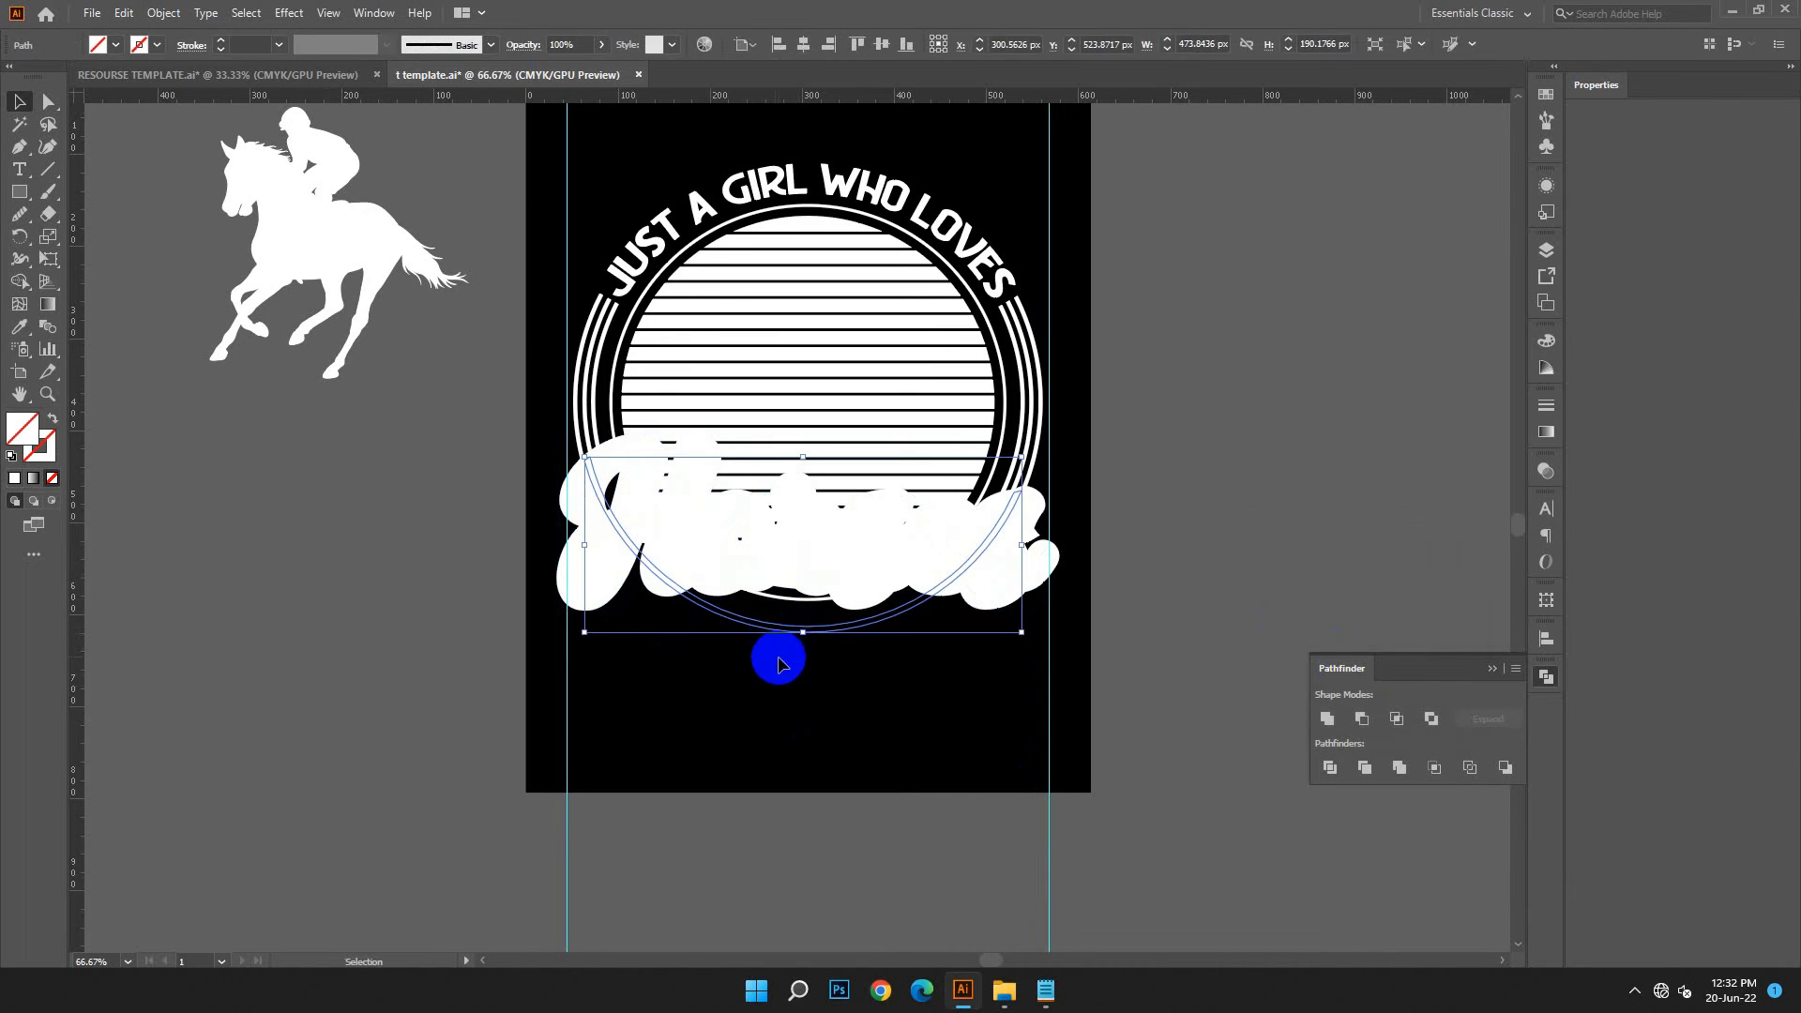
left_click(780, 647)
left_click(781, 608)
left_click(792, 679)
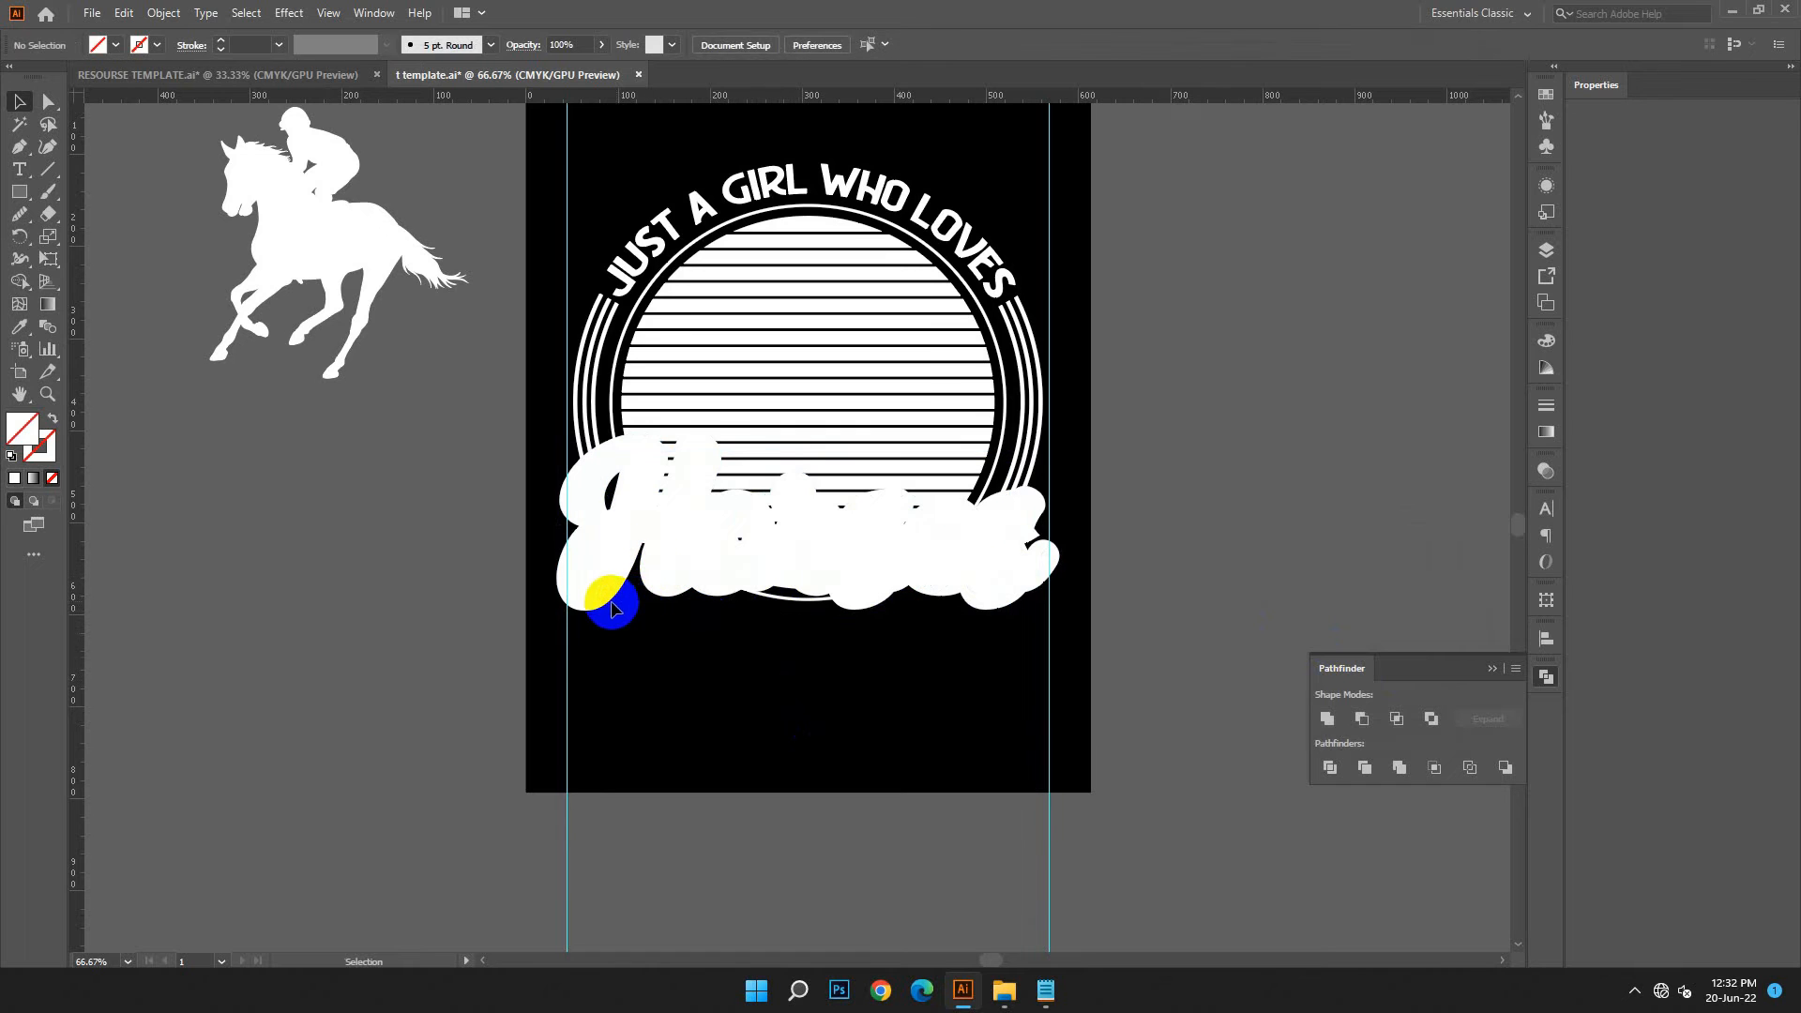
Select the offset outlines of all the Horses letters and unite them into one shape
left_click(612, 610)
left_click(713, 597, "shift")
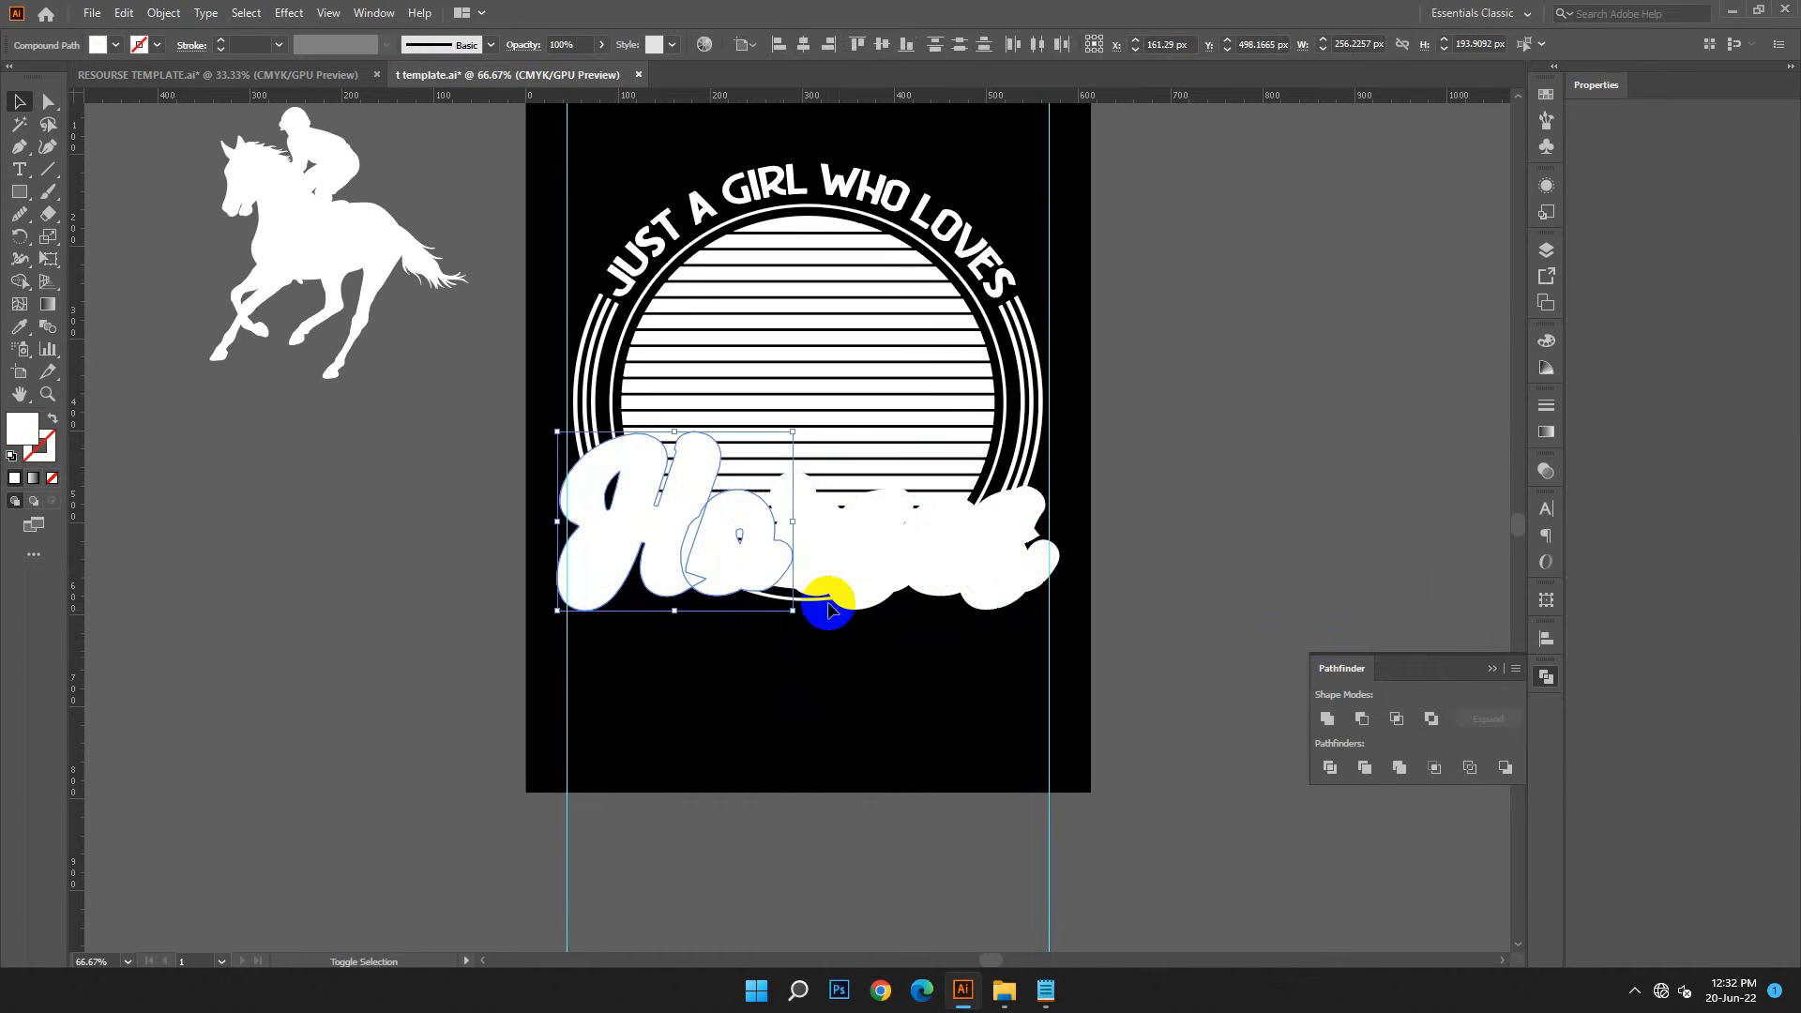
left_click(821, 598, "shift")
left_click(870, 605, "shift")
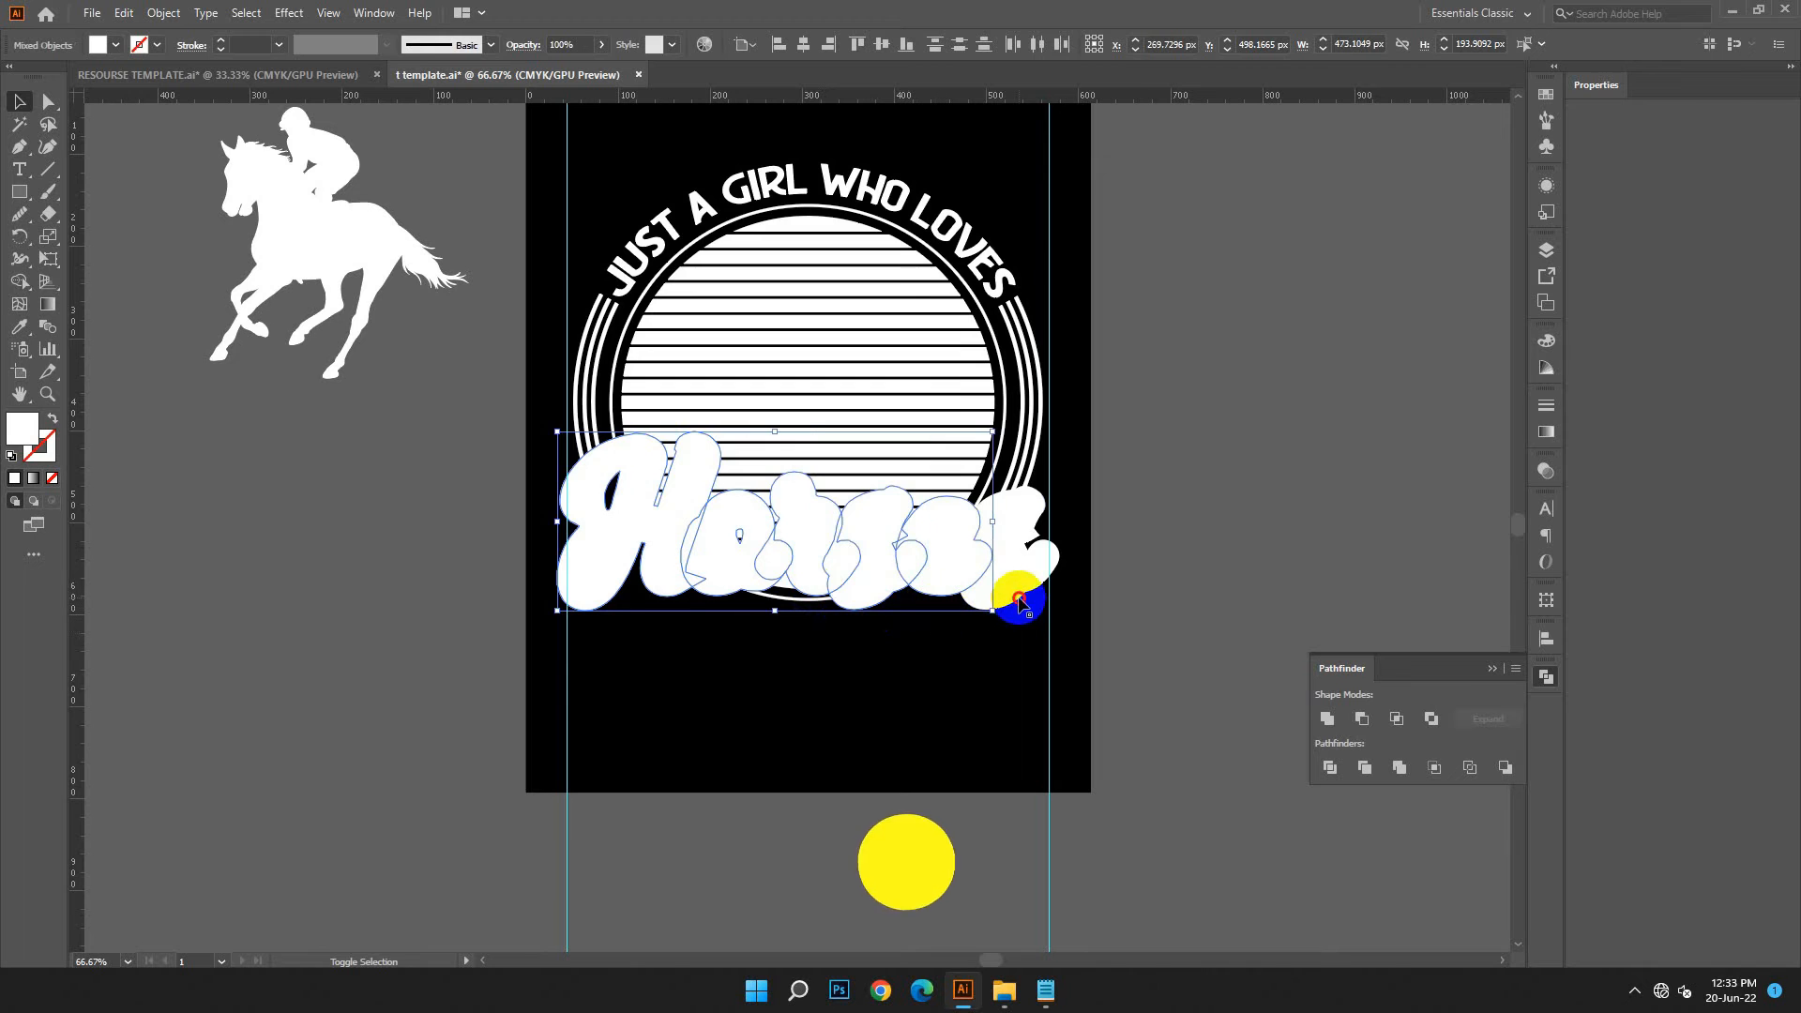
left_click(1013, 598, "shift")
left_click(1326, 719)
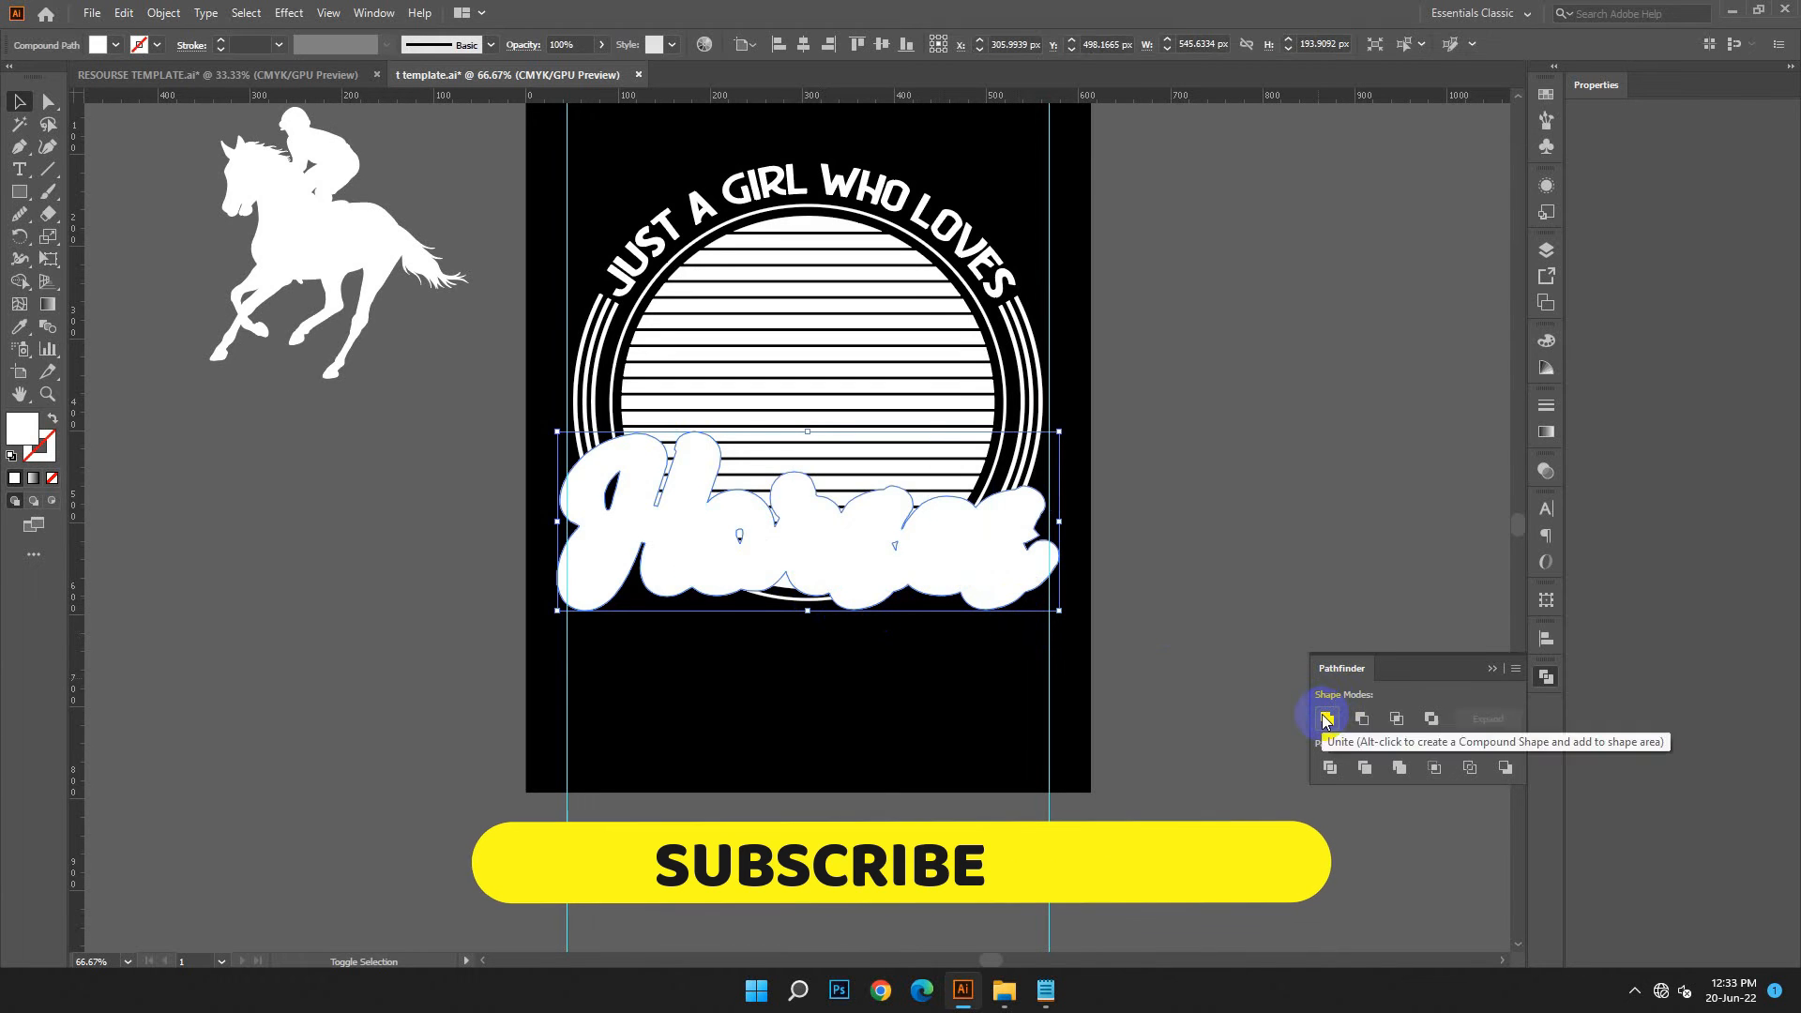
Swap the fill and stroke of the united offset shape, and unite the Horses letters into one group
left_click(54, 417)
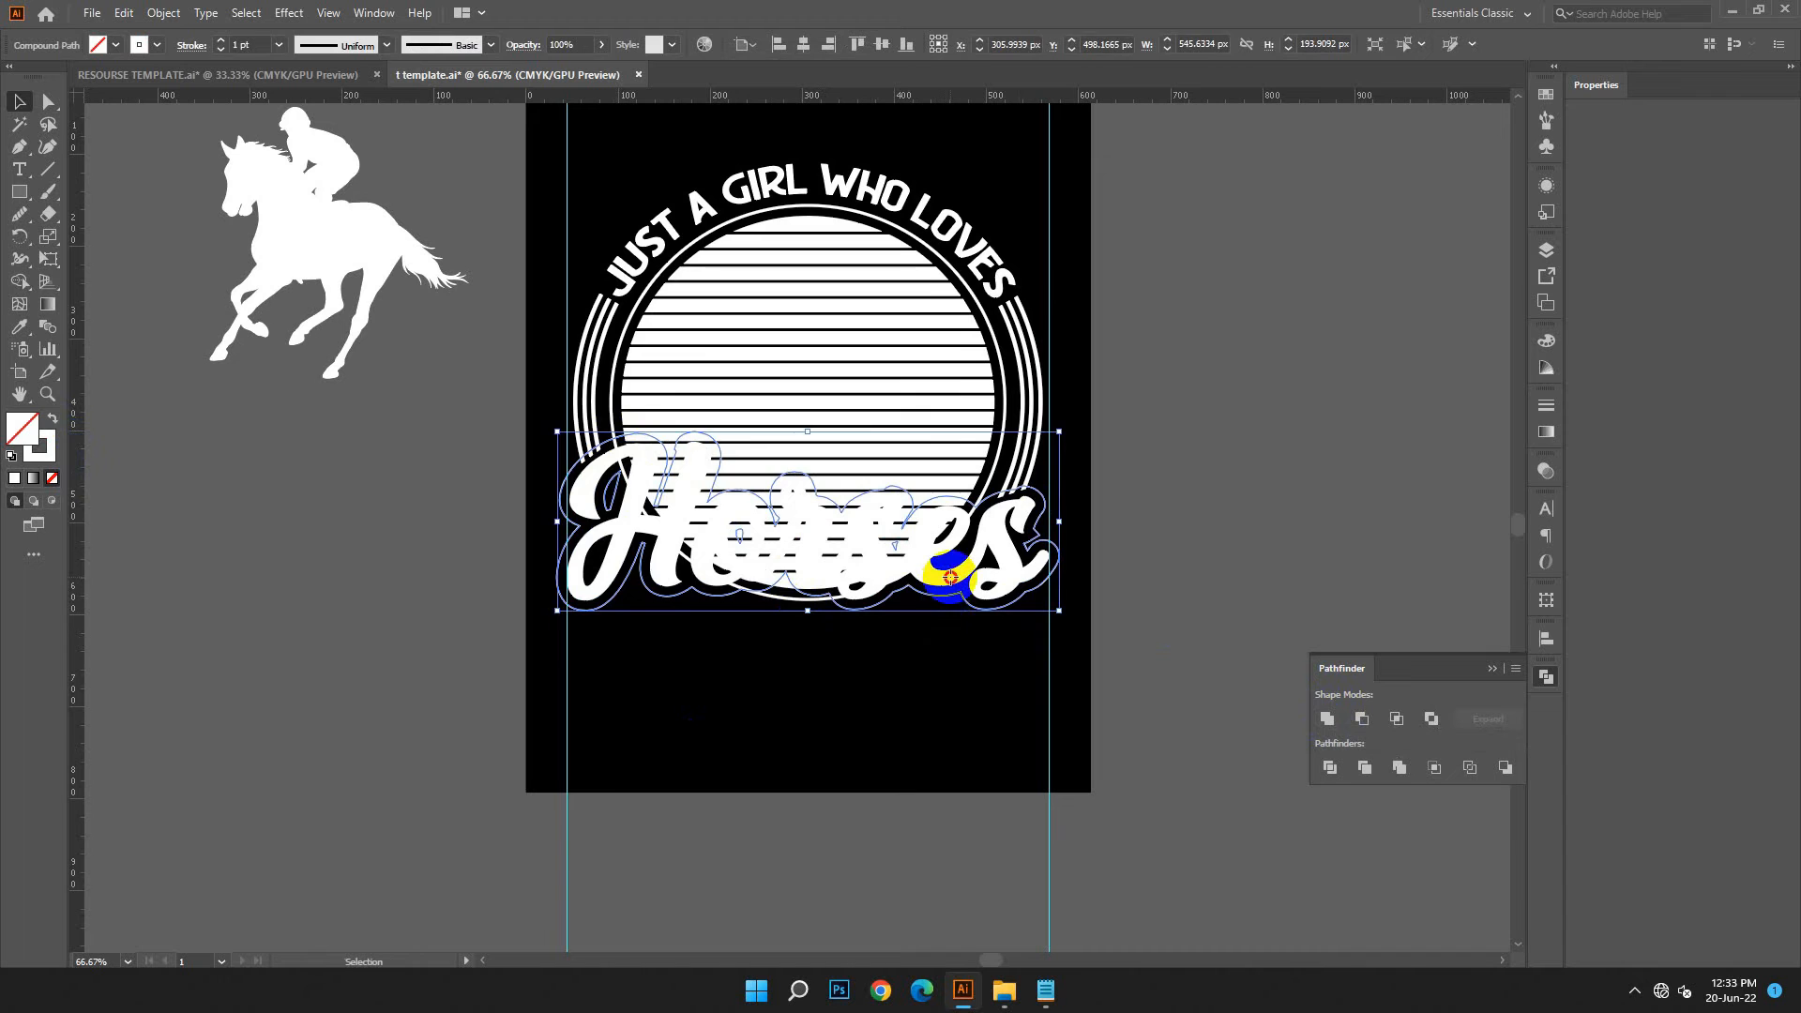
left_click(615, 563)
left_click_drag(741, 567, 1053, 553)
left_click(1336, 718)
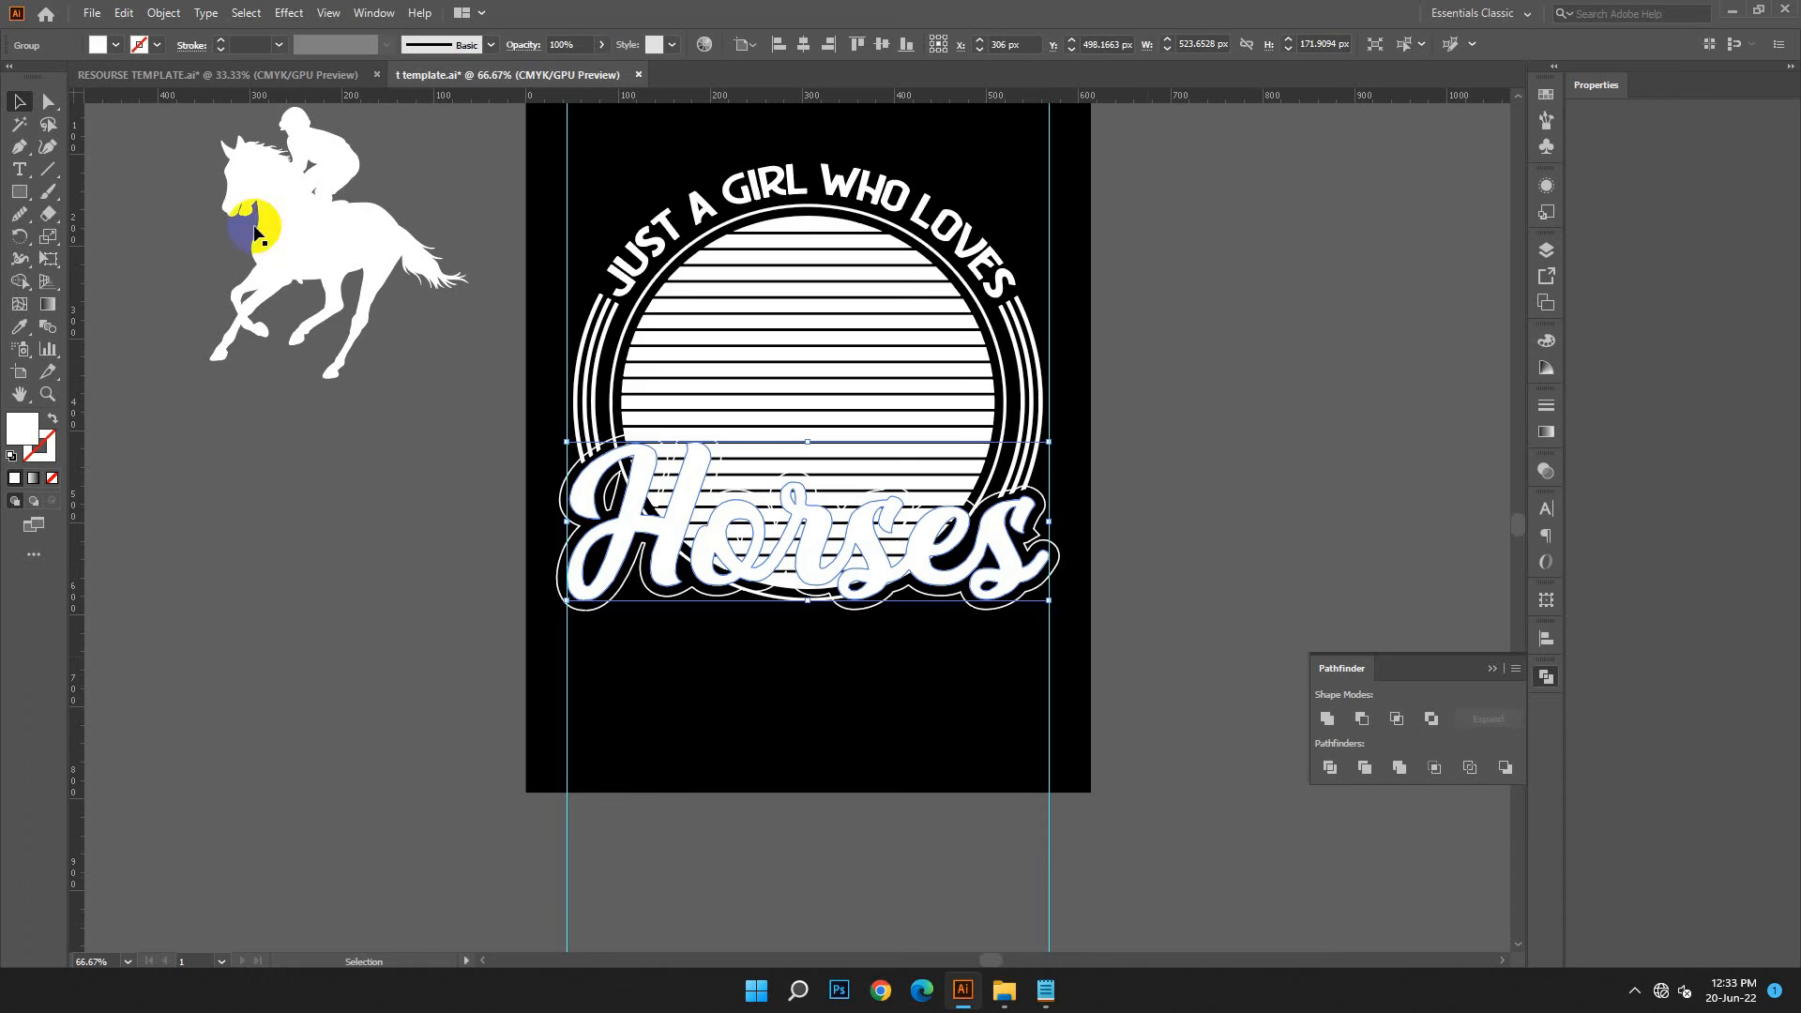
Hide the Horses lettering so that only its offset outline remains over the circle
left_click(162, 19)
mouse_move(244, 177)
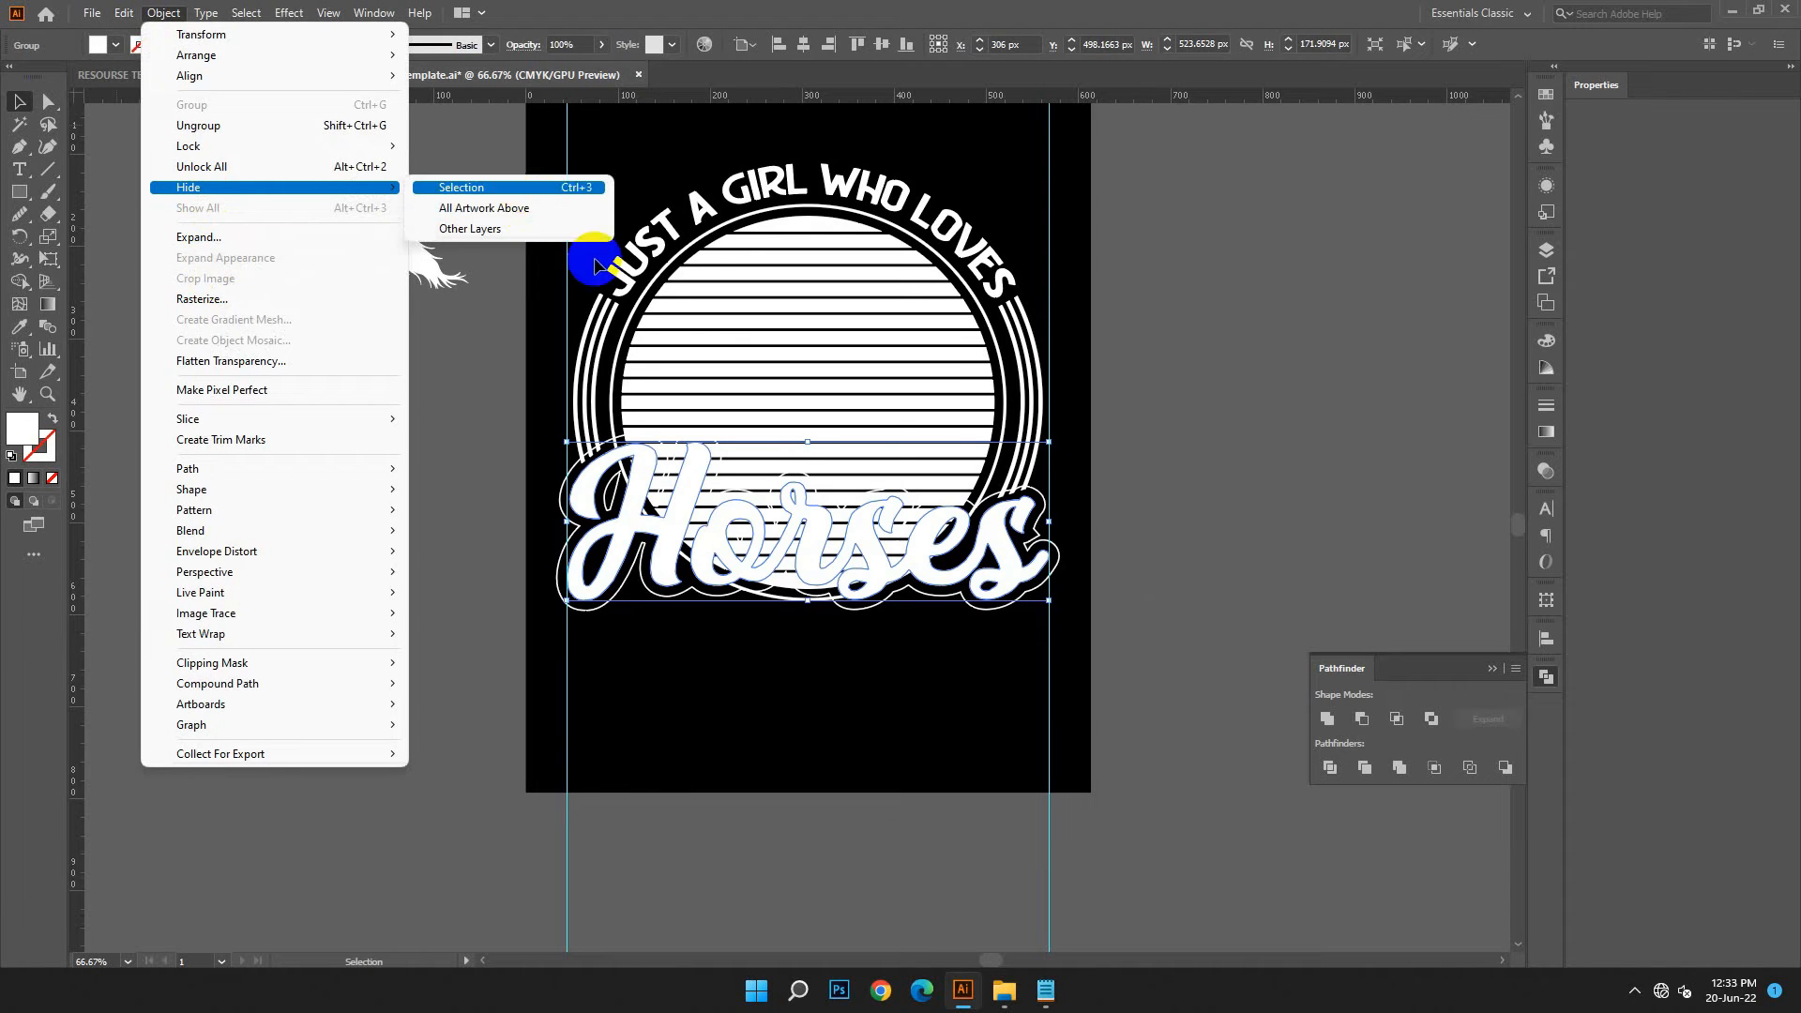
left_click(526, 180)
Set the stroke of the Horses offset outline to 2 pt and expand it into a filled shape
left_click(993, 606)
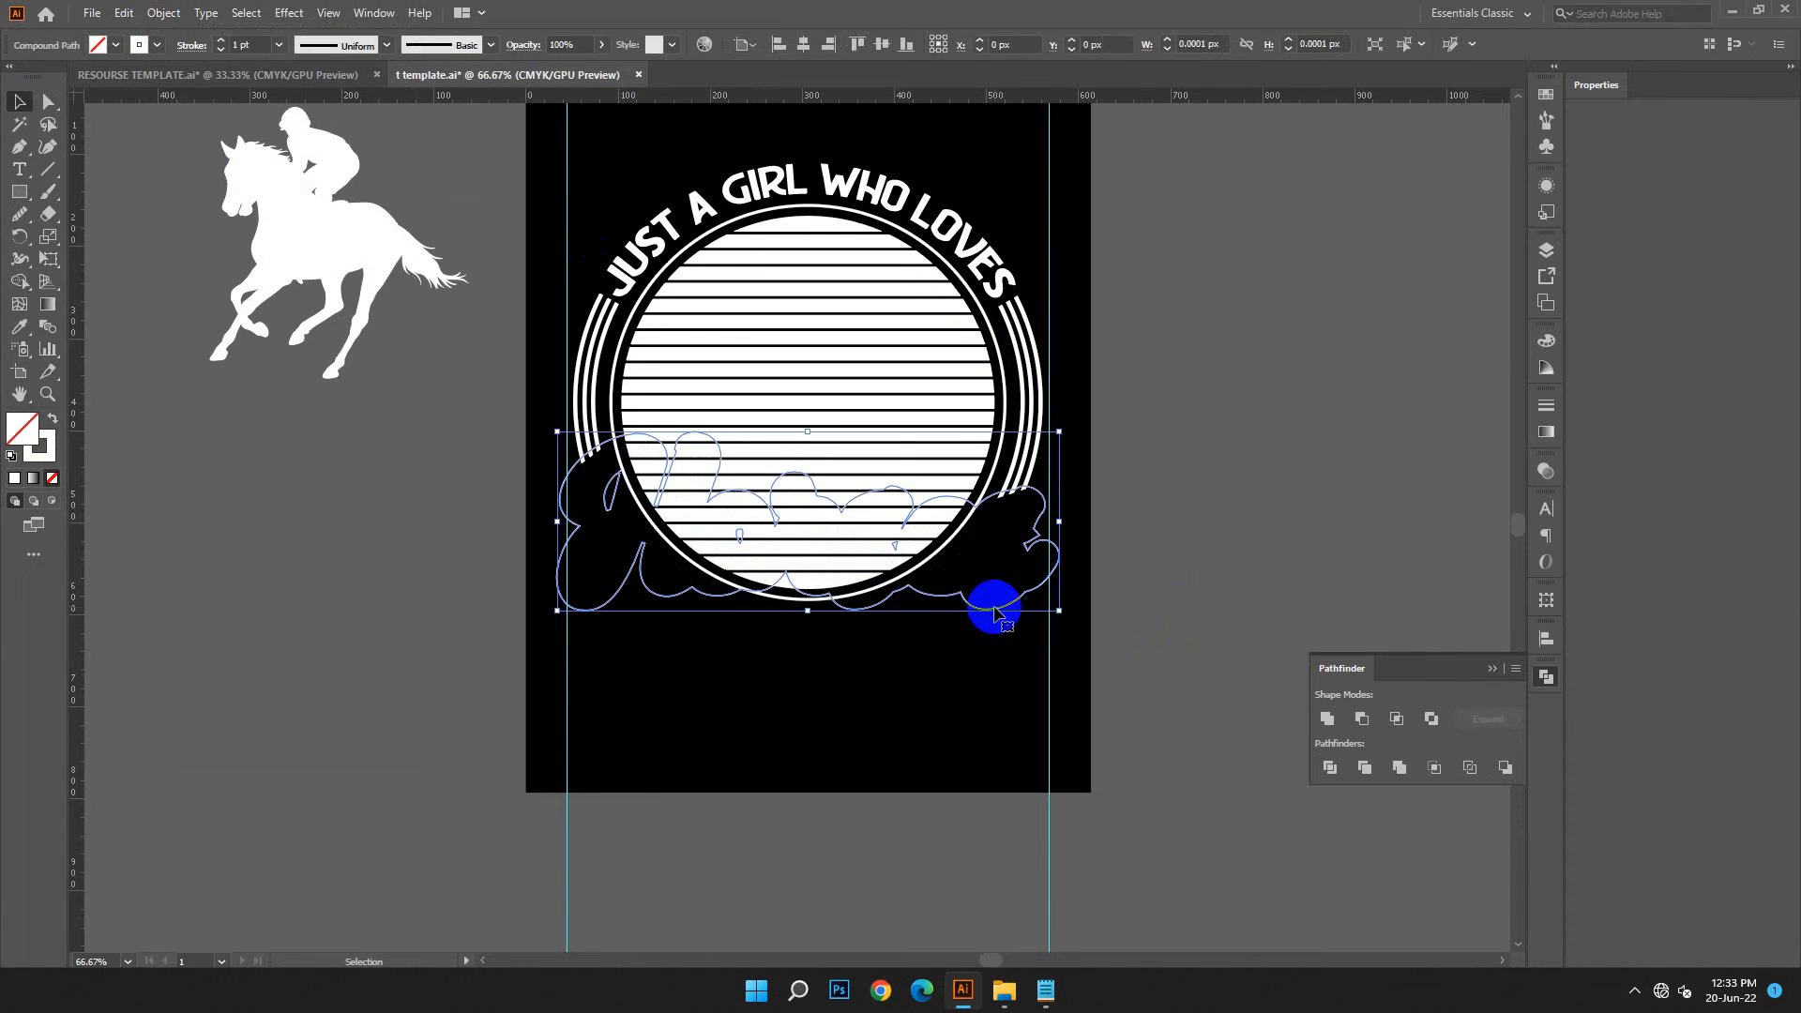
left_click(163, 13)
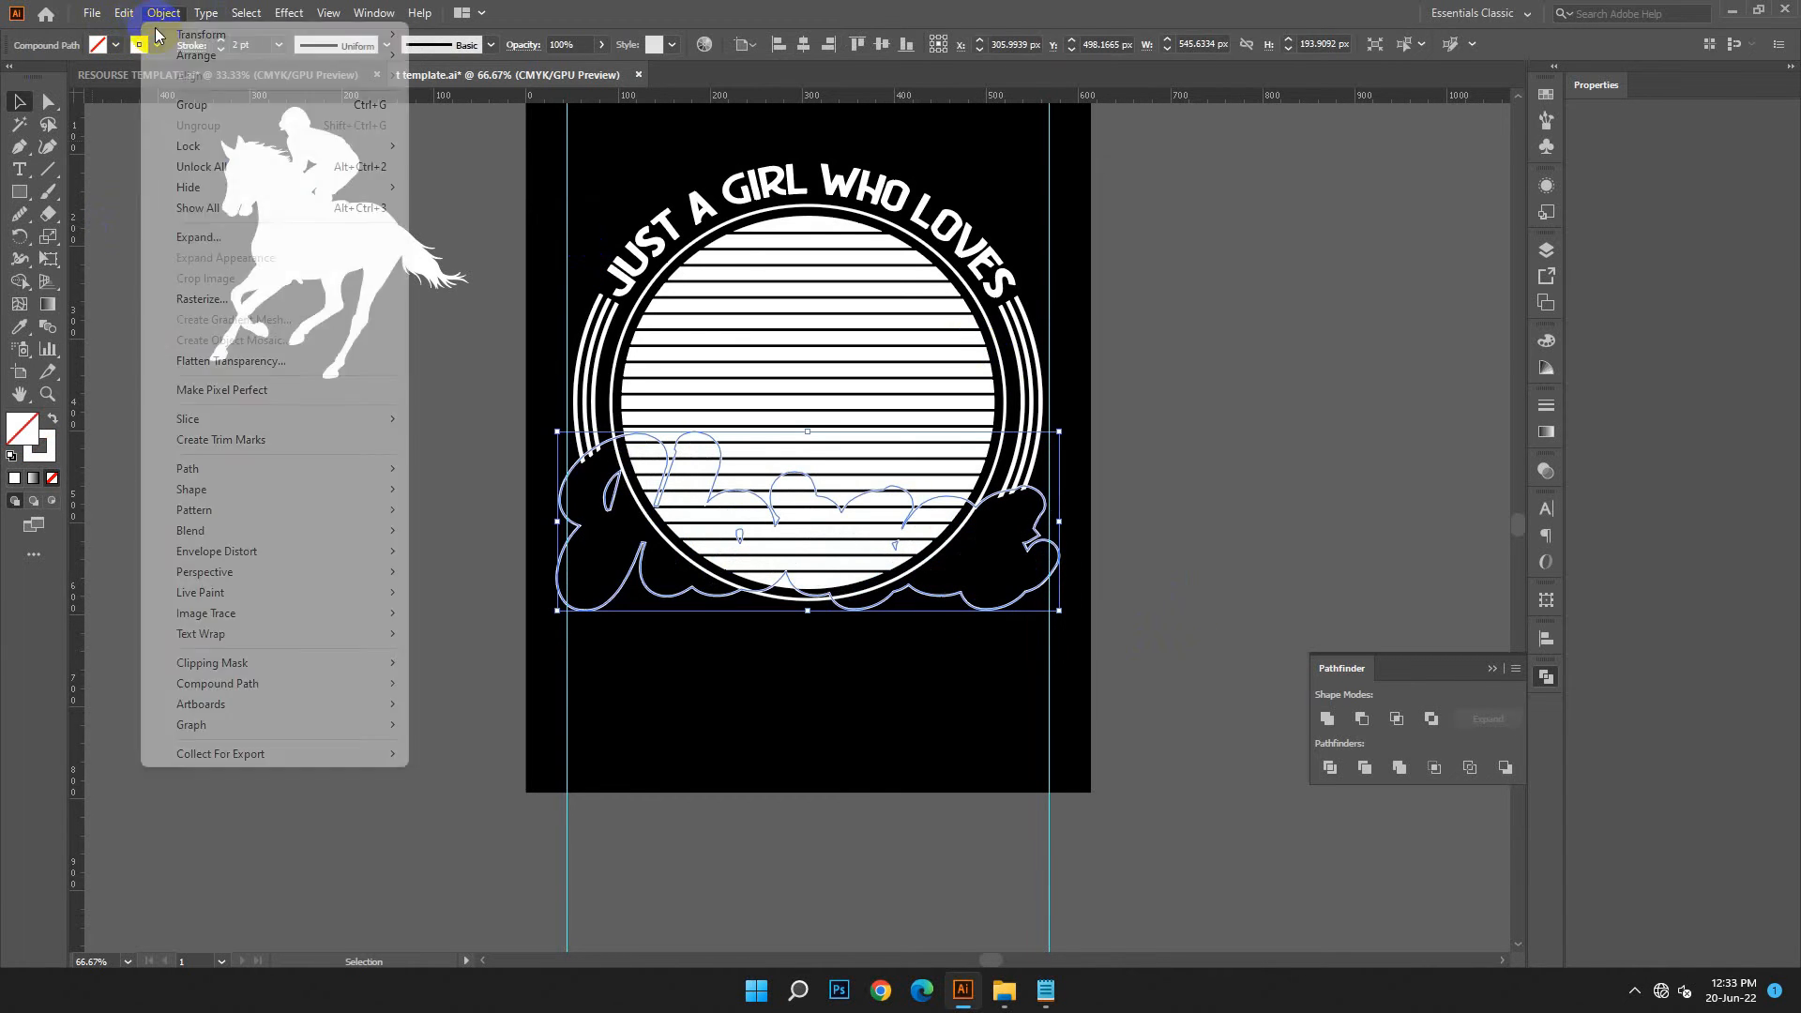
left_click(182, 237)
left_click(858, 601)
left_click(868, 622)
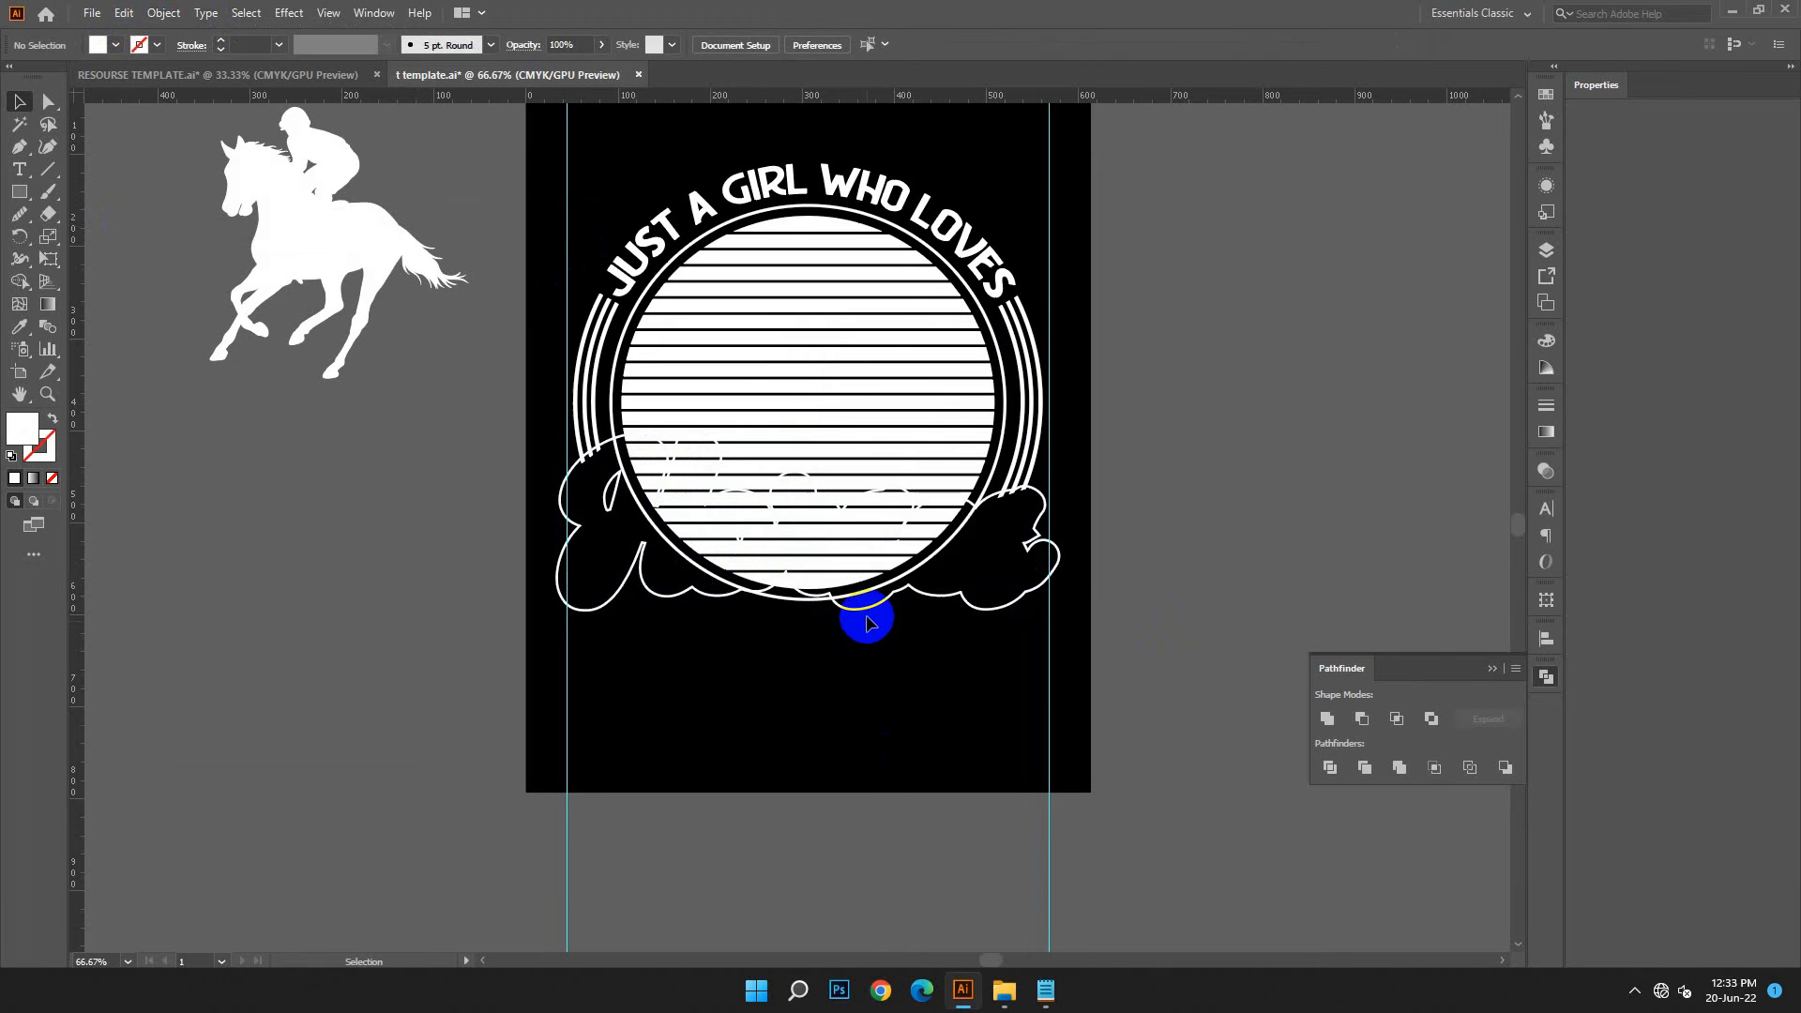
Erase the parts of the striped circle and its thin ring inside the Horses outline with the Shape Builder tool
left_click(860, 609)
left_click(842, 467, "shift")
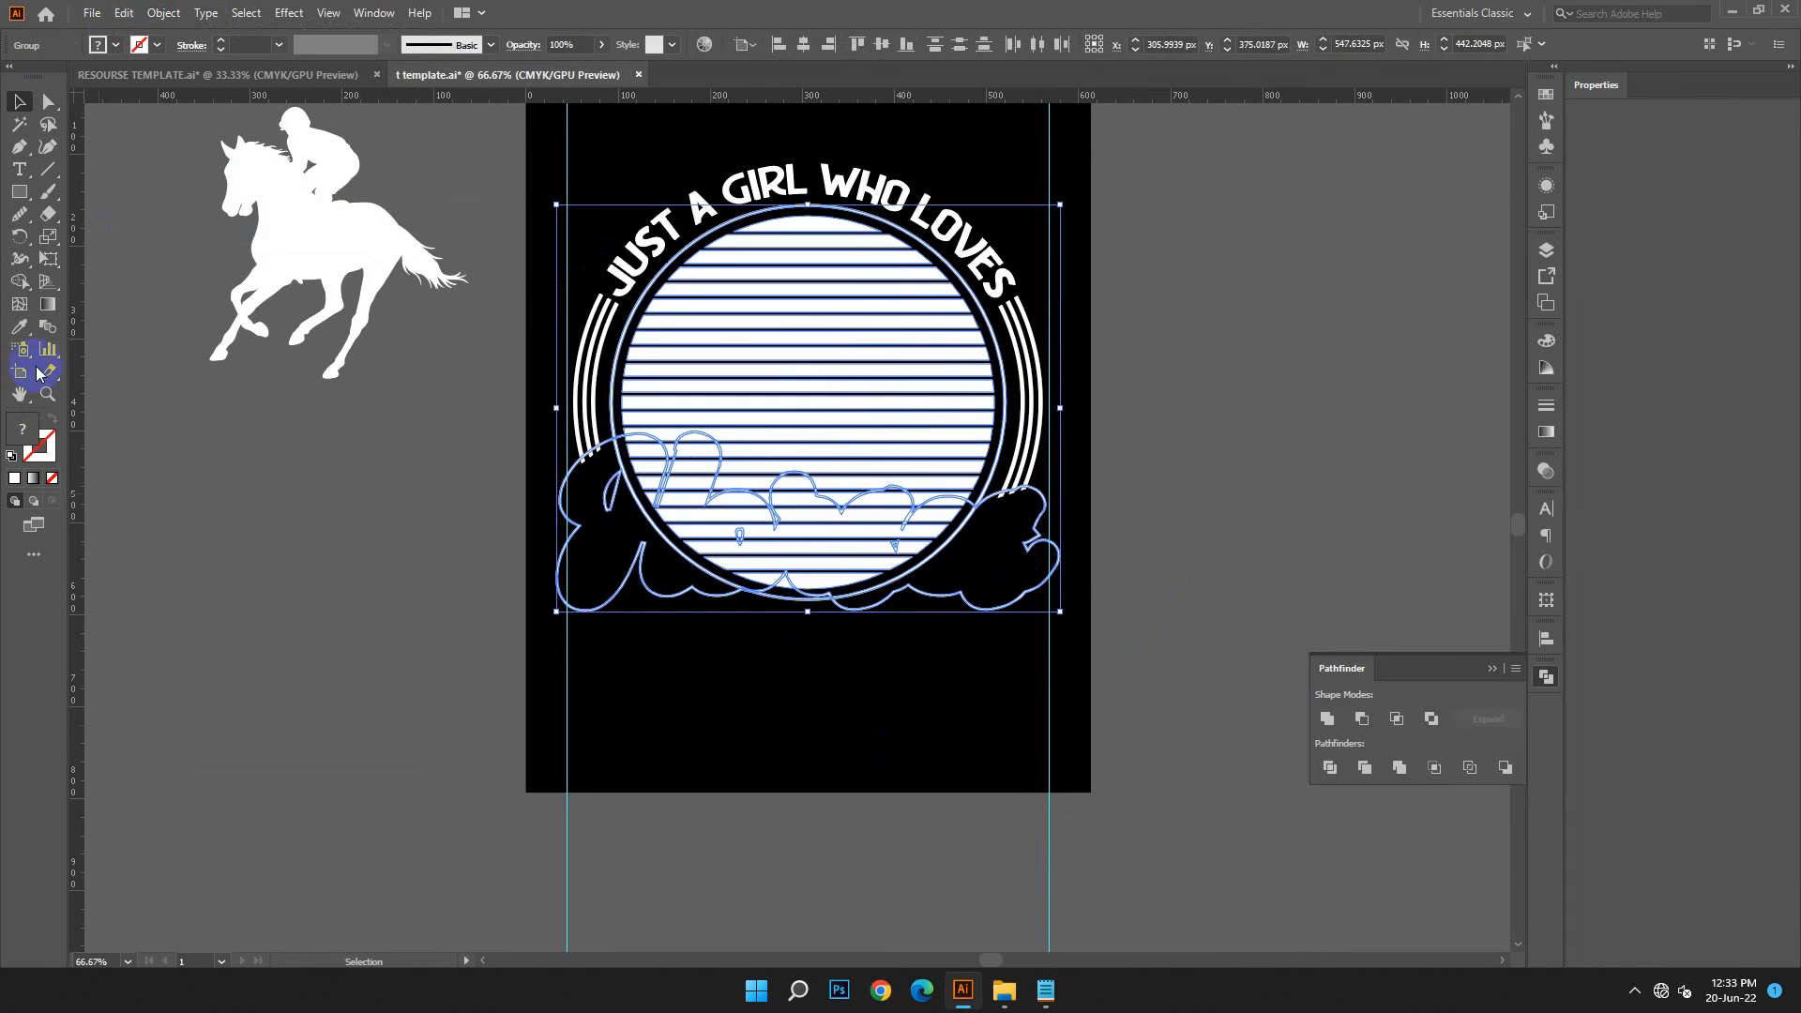
key("ctrl+=")
key("ctrl+=")
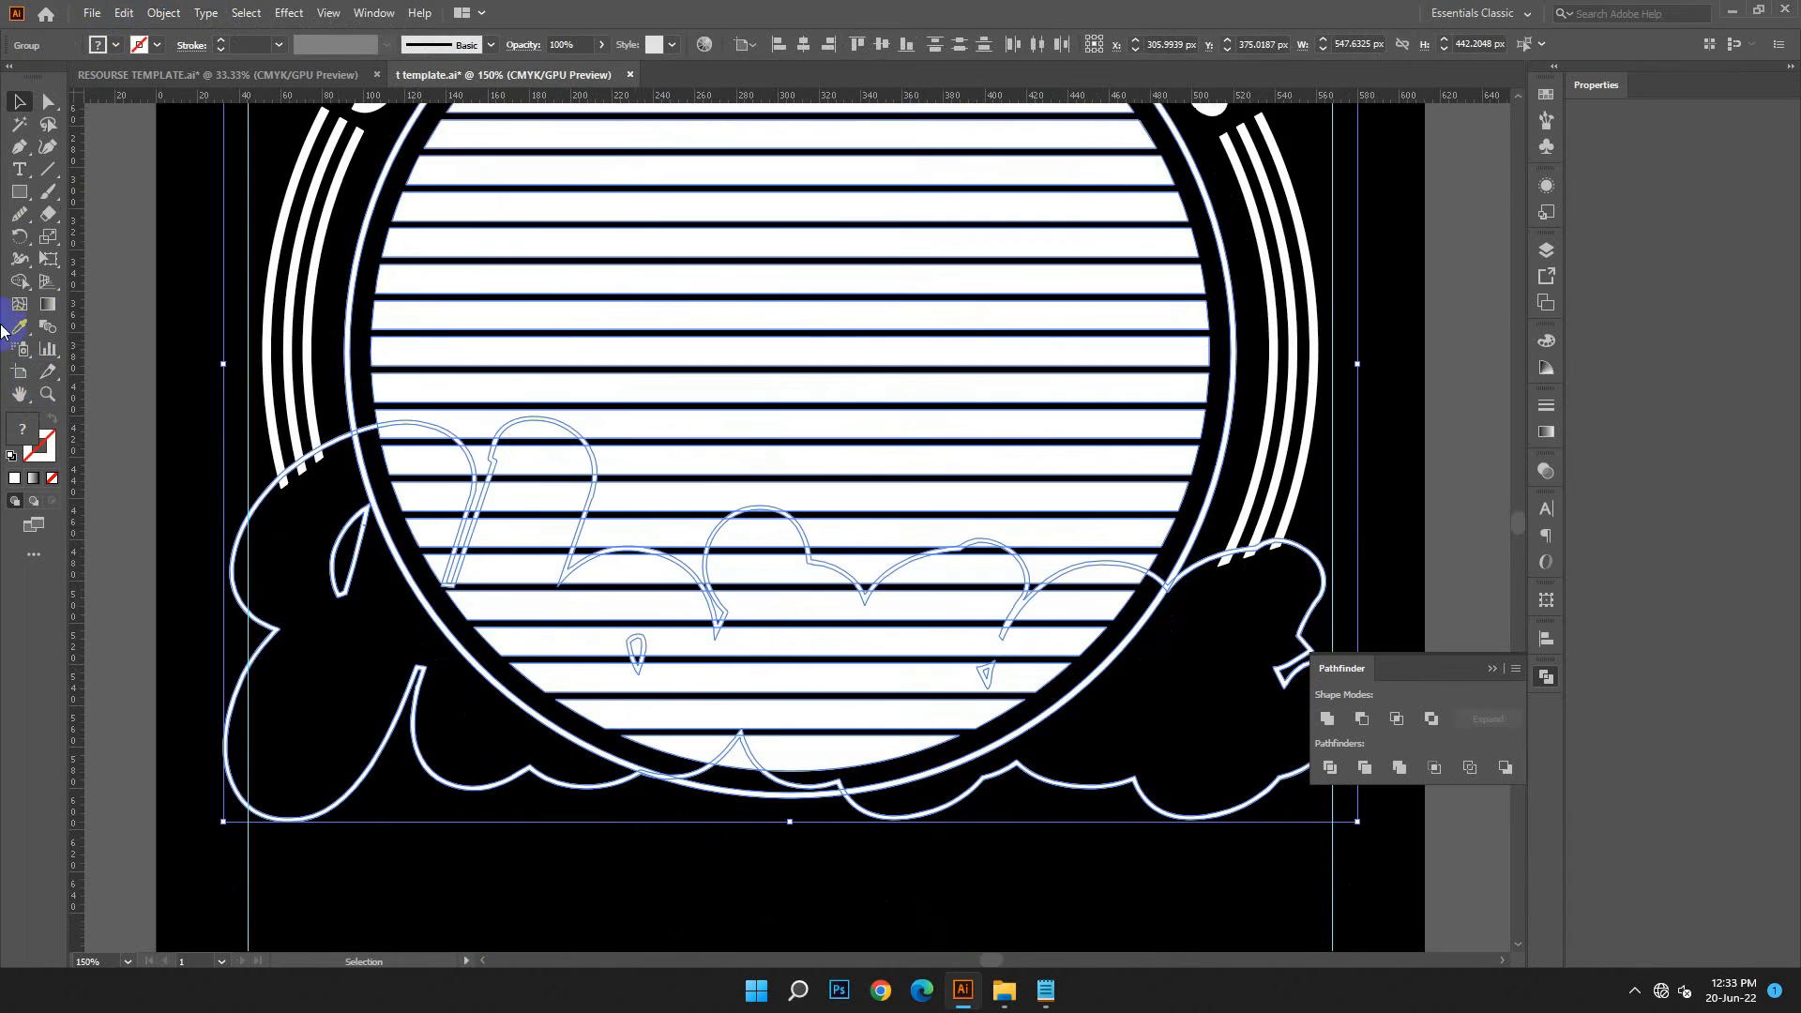
left_click(19, 281)
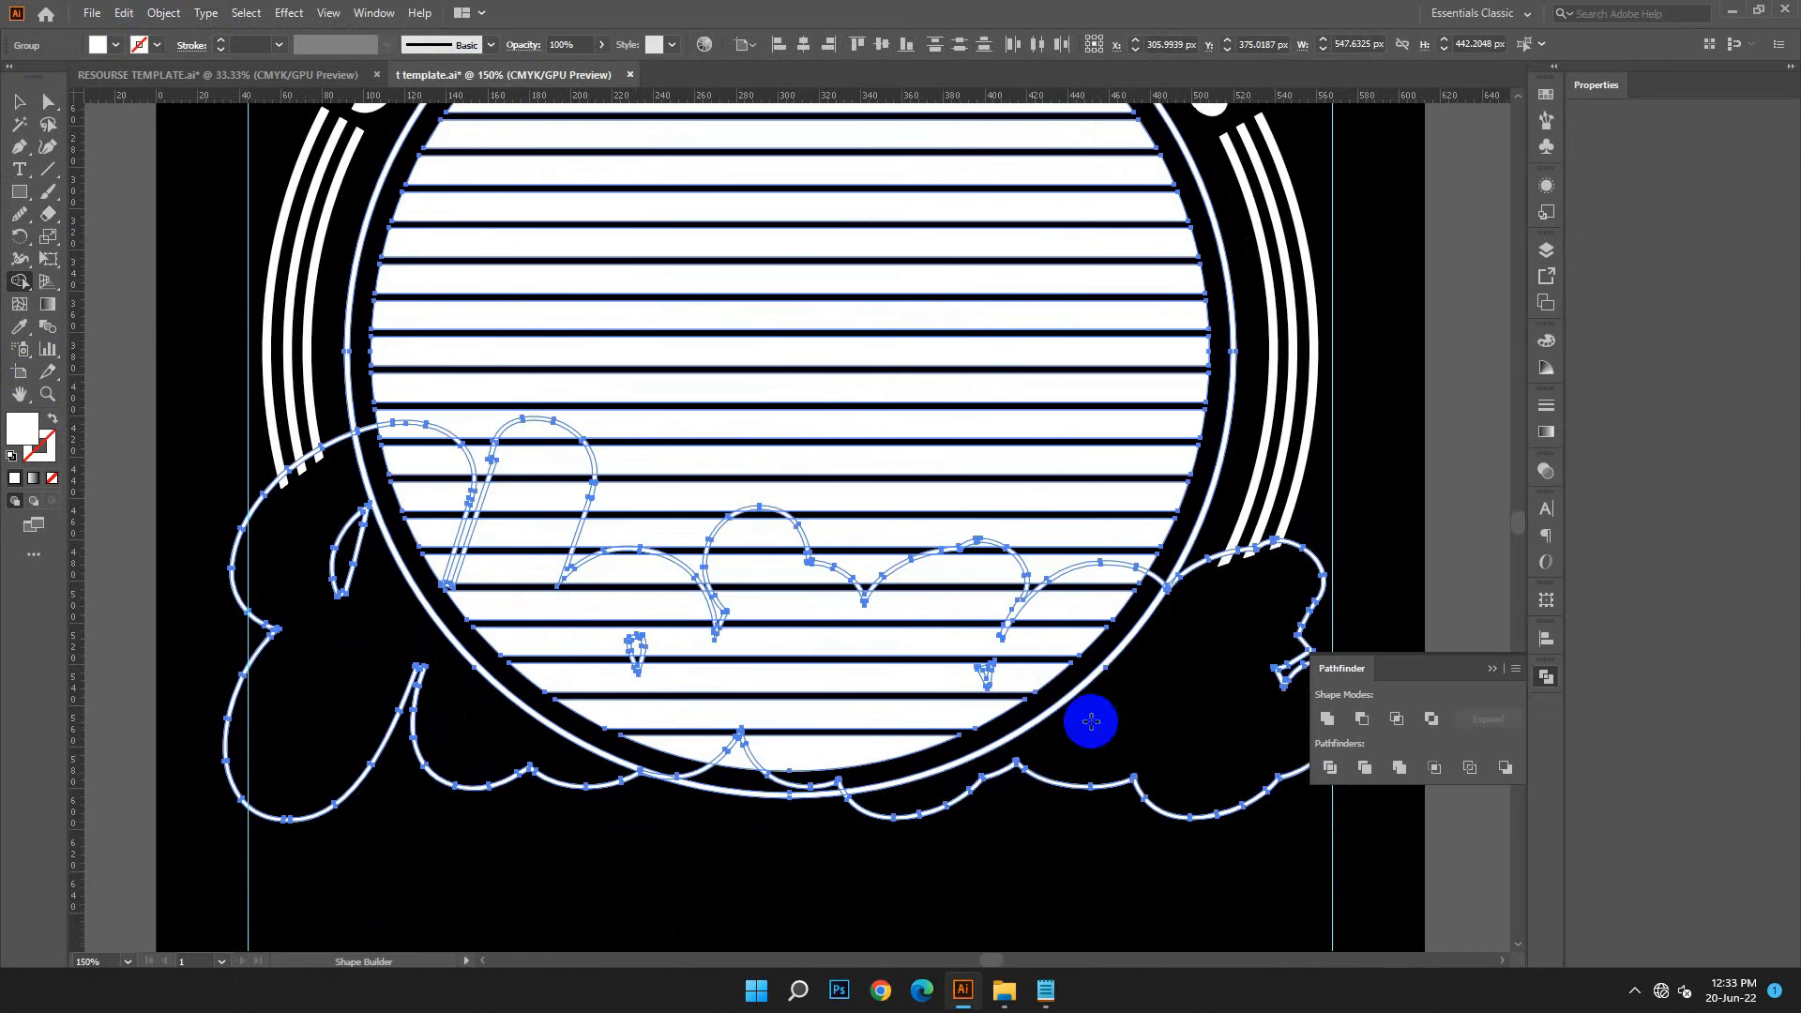
mouse_move(1198, 702)
left_mouse_down()
mouse_move(1095, 632)
mouse_move(1093, 580)
mouse_move(996, 710)
mouse_move(929, 691)
mouse_move(961, 571)
mouse_move(913, 652)
mouse_move(797, 692)
mouse_move(756, 546)
mouse_move(769, 616)
mouse_move(756, 706)
mouse_move(736, 713)
mouse_move(667, 661)
mouse_move(673, 609)
mouse_move(637, 569)
mouse_move(566, 611)
mouse_move(525, 595)
mouse_move(552, 460)
left_mouse_up()
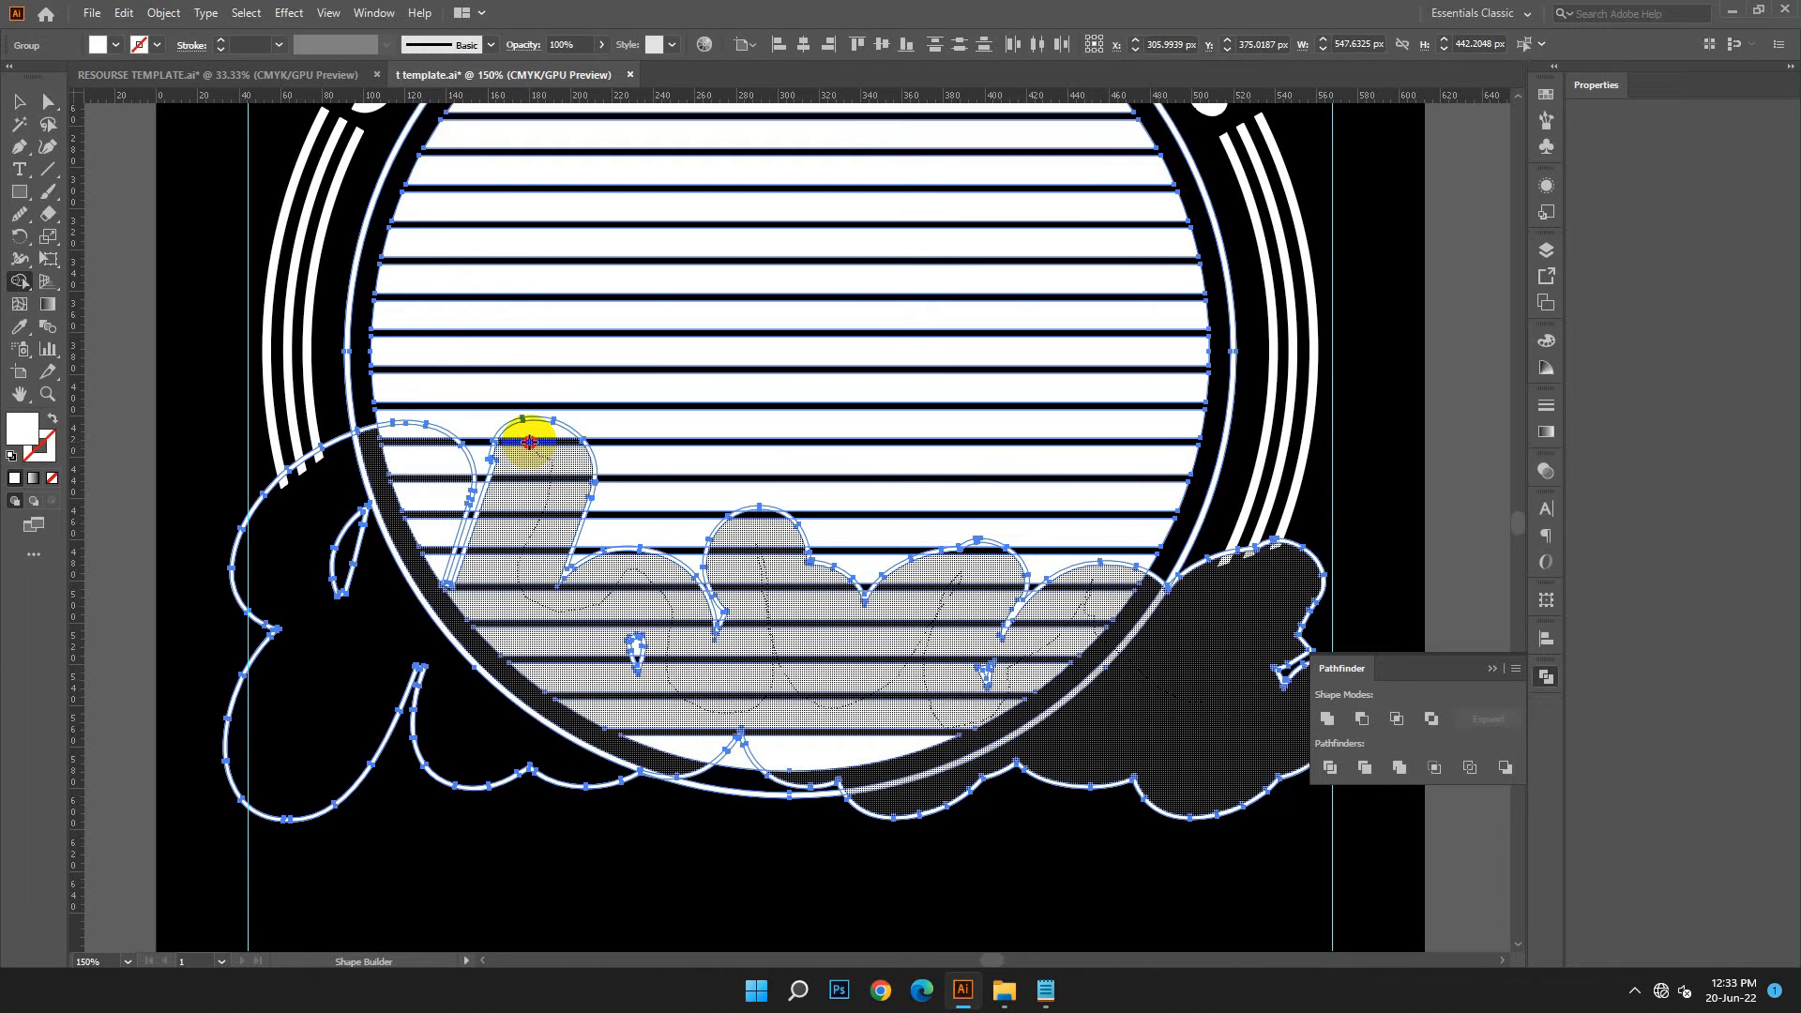
mouse_move(499, 603)
left_mouse_down()
mouse_move(378, 480)
mouse_move(363, 433)
mouse_move(414, 438)
mouse_move(402, 575)
left_mouse_up()
mouse_move(463, 664)
left_mouse_down()
mouse_move(489, 711)
mouse_move(621, 716)
mouse_move(715, 761)
left_mouse_up()
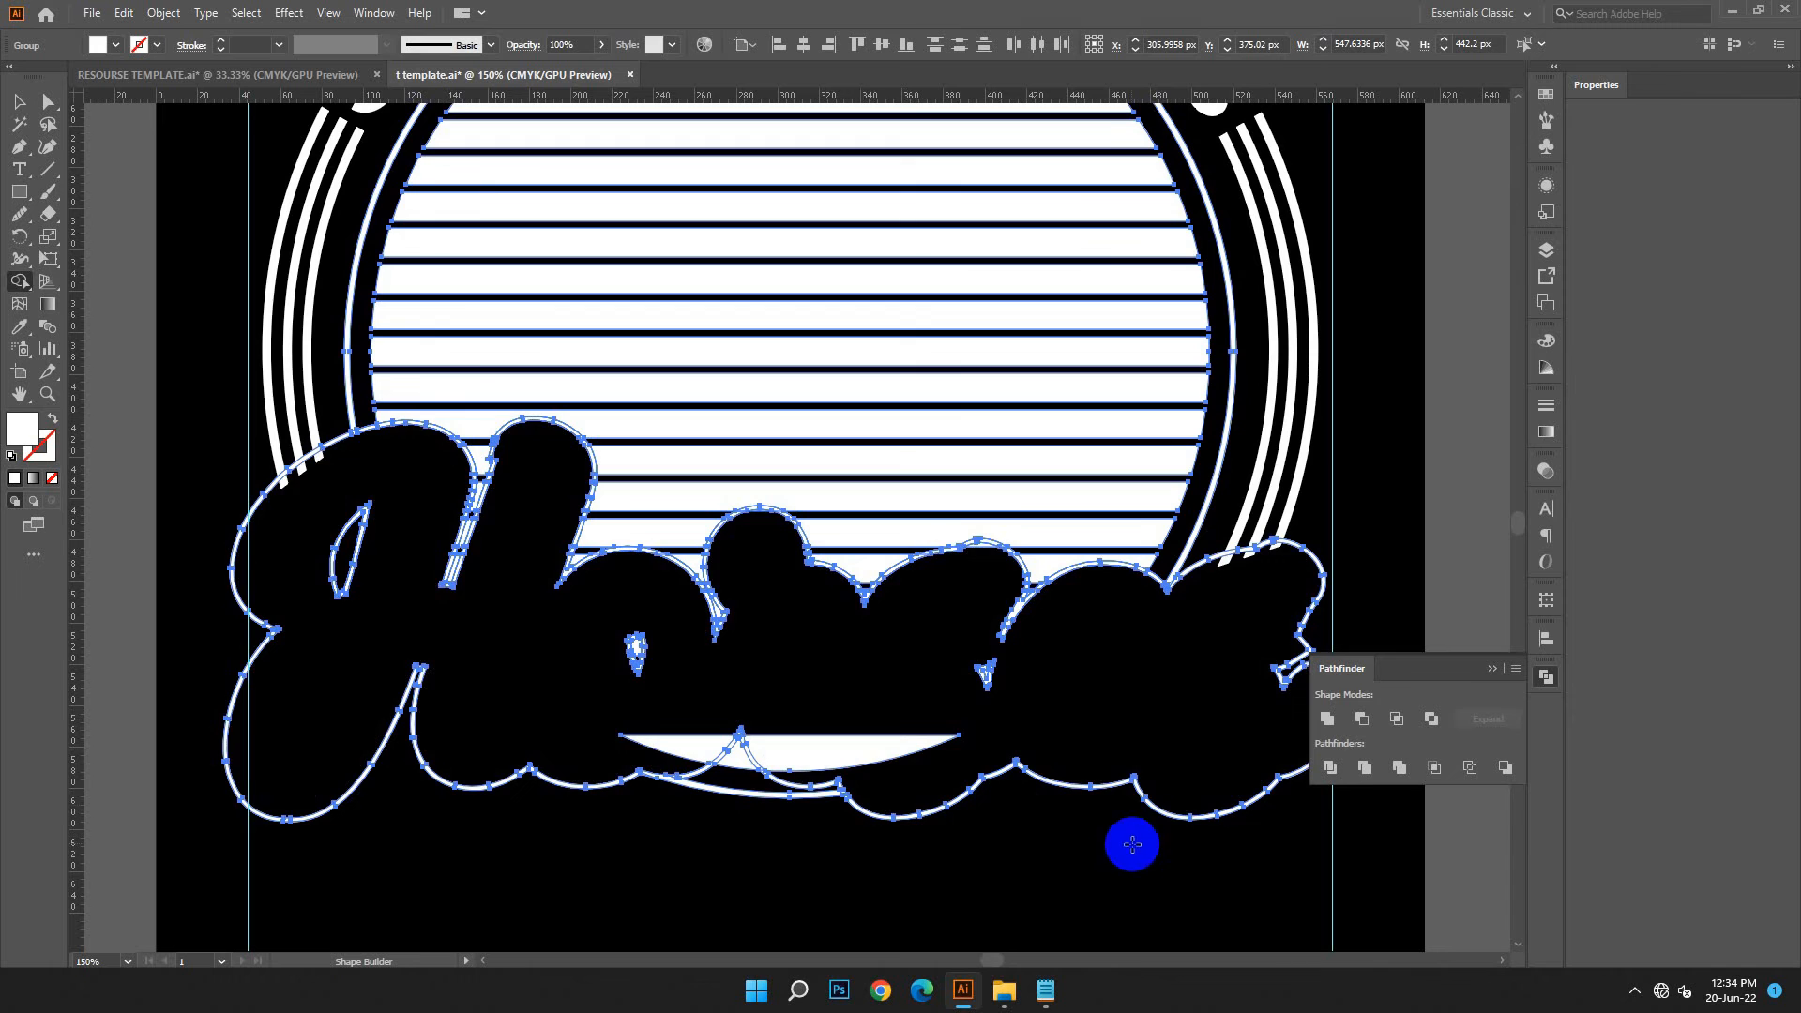
mouse_move(860, 715)
left_mouse_down()
mouse_move(898, 764)
mouse_move(672, 728)
mouse_move(644, 735)
mouse_move(657, 745)
left_mouse_up()
Show the hidden Horses lettering again and clear the selection
key("ctrl+minus")
key("ctrl+minus")
key("ctrl+minus")
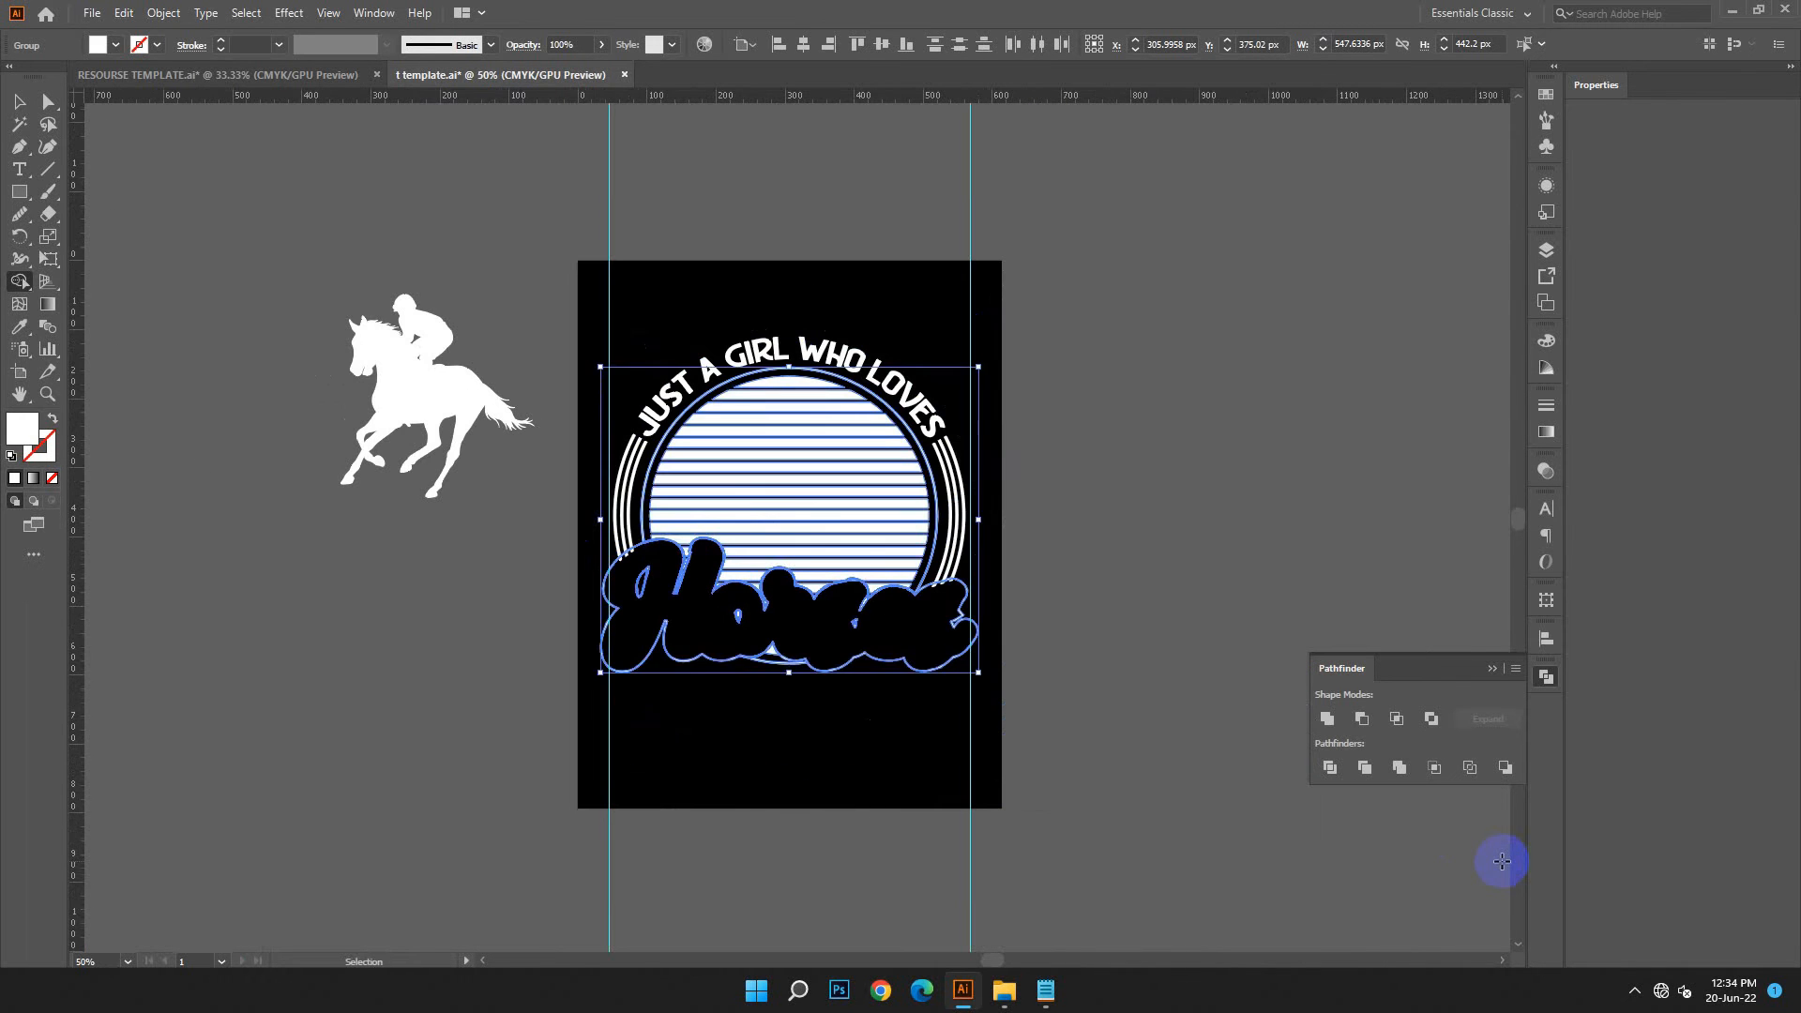
left_click(163, 12)
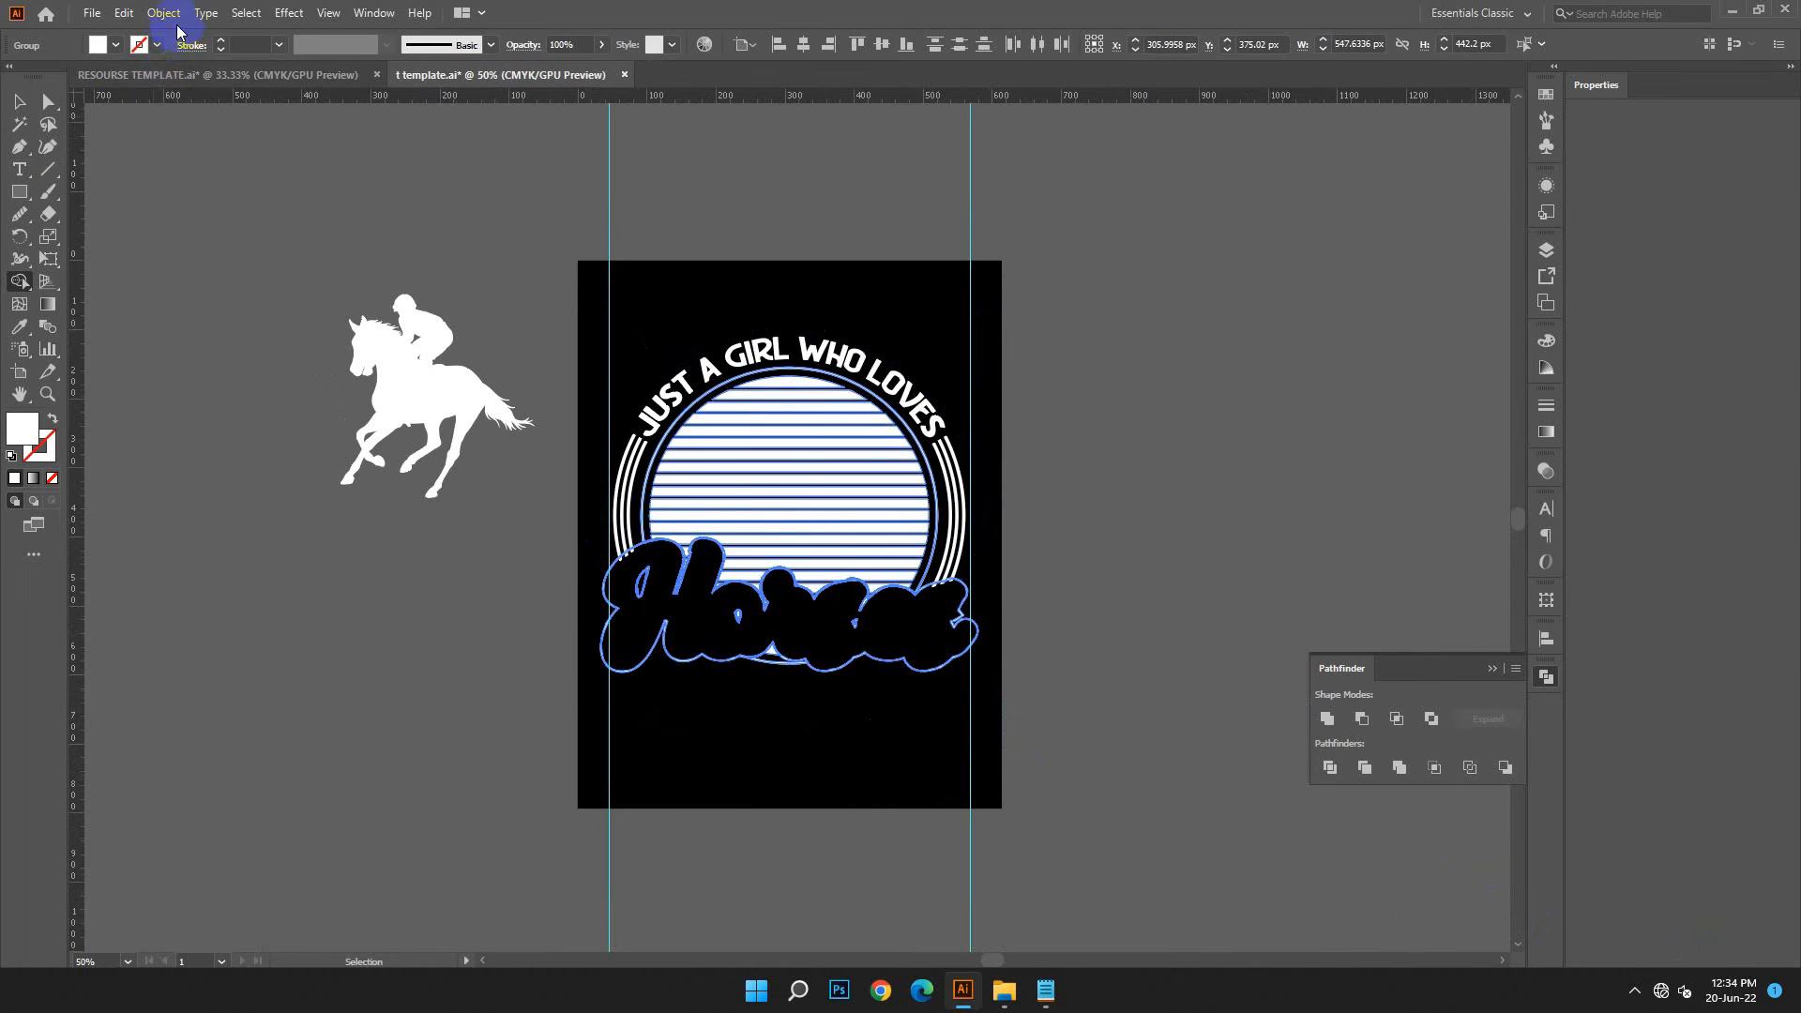
left_click(161, 208)
left_click(19, 103)
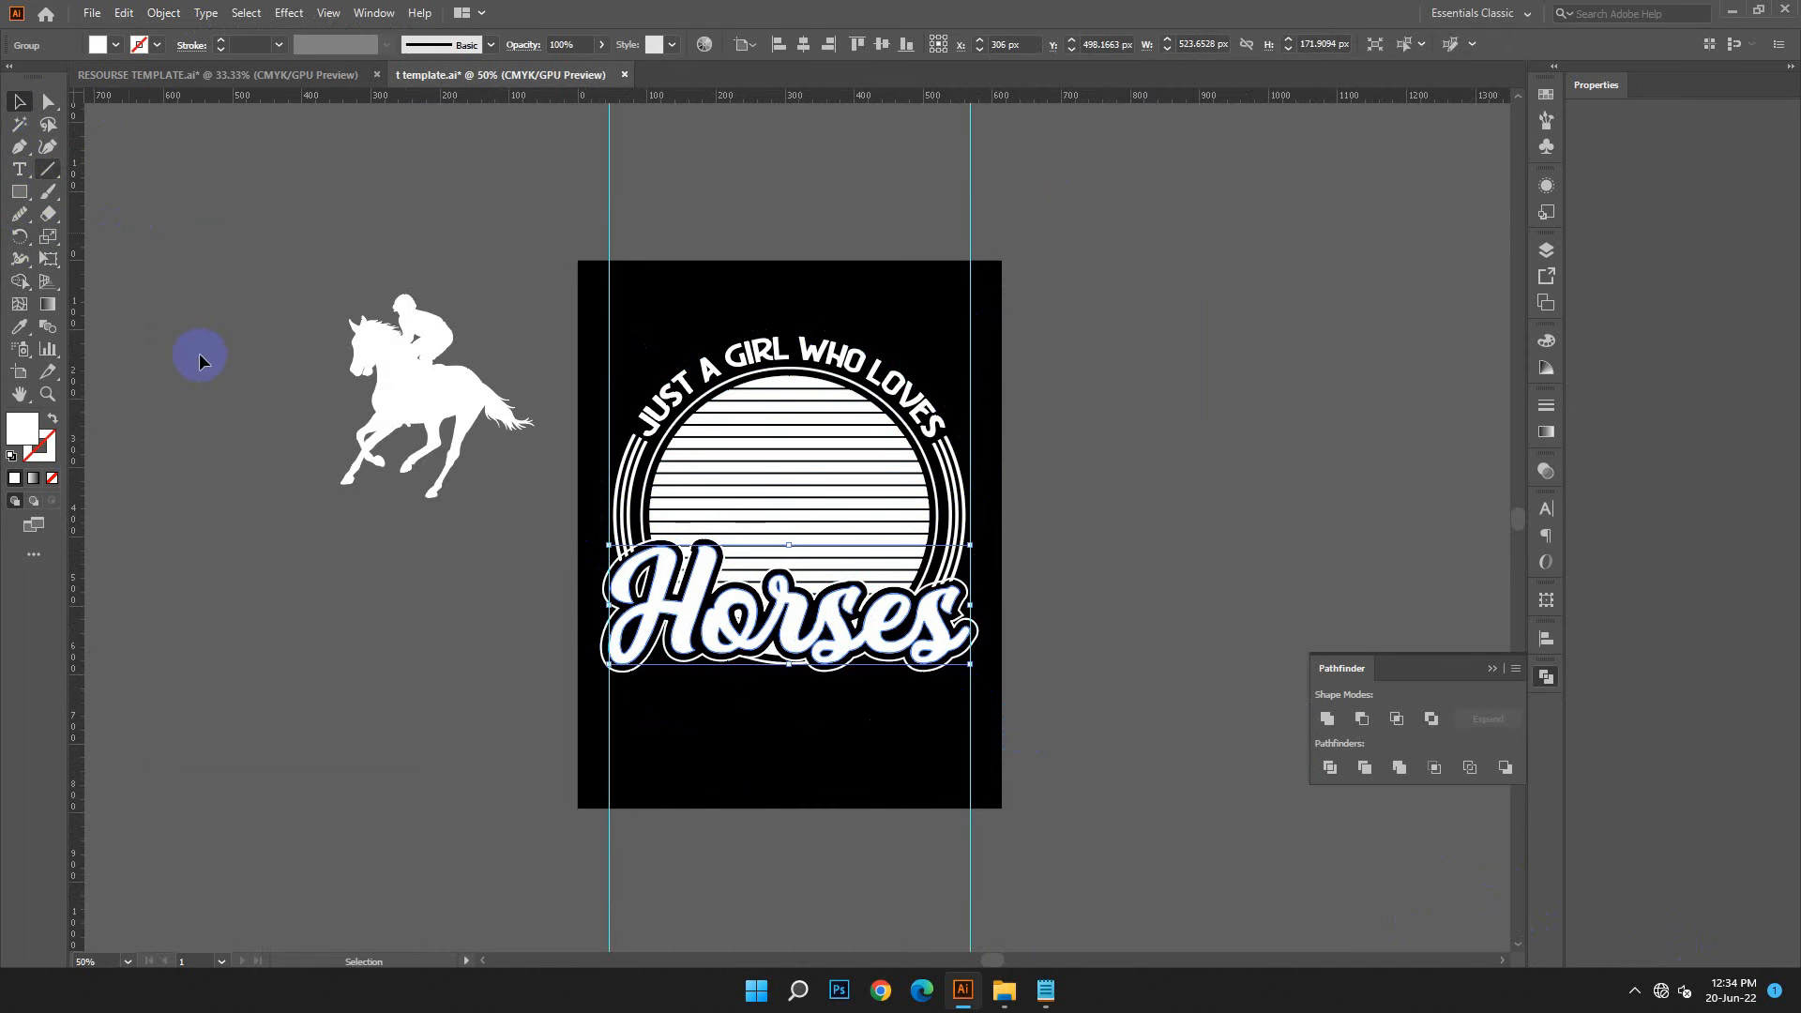
left_click(200, 351)
Select the Horses outline together with the three outer ring arcs beside the H, and activate the Shape Builder tool
scroll(784, 536, "down", 2)
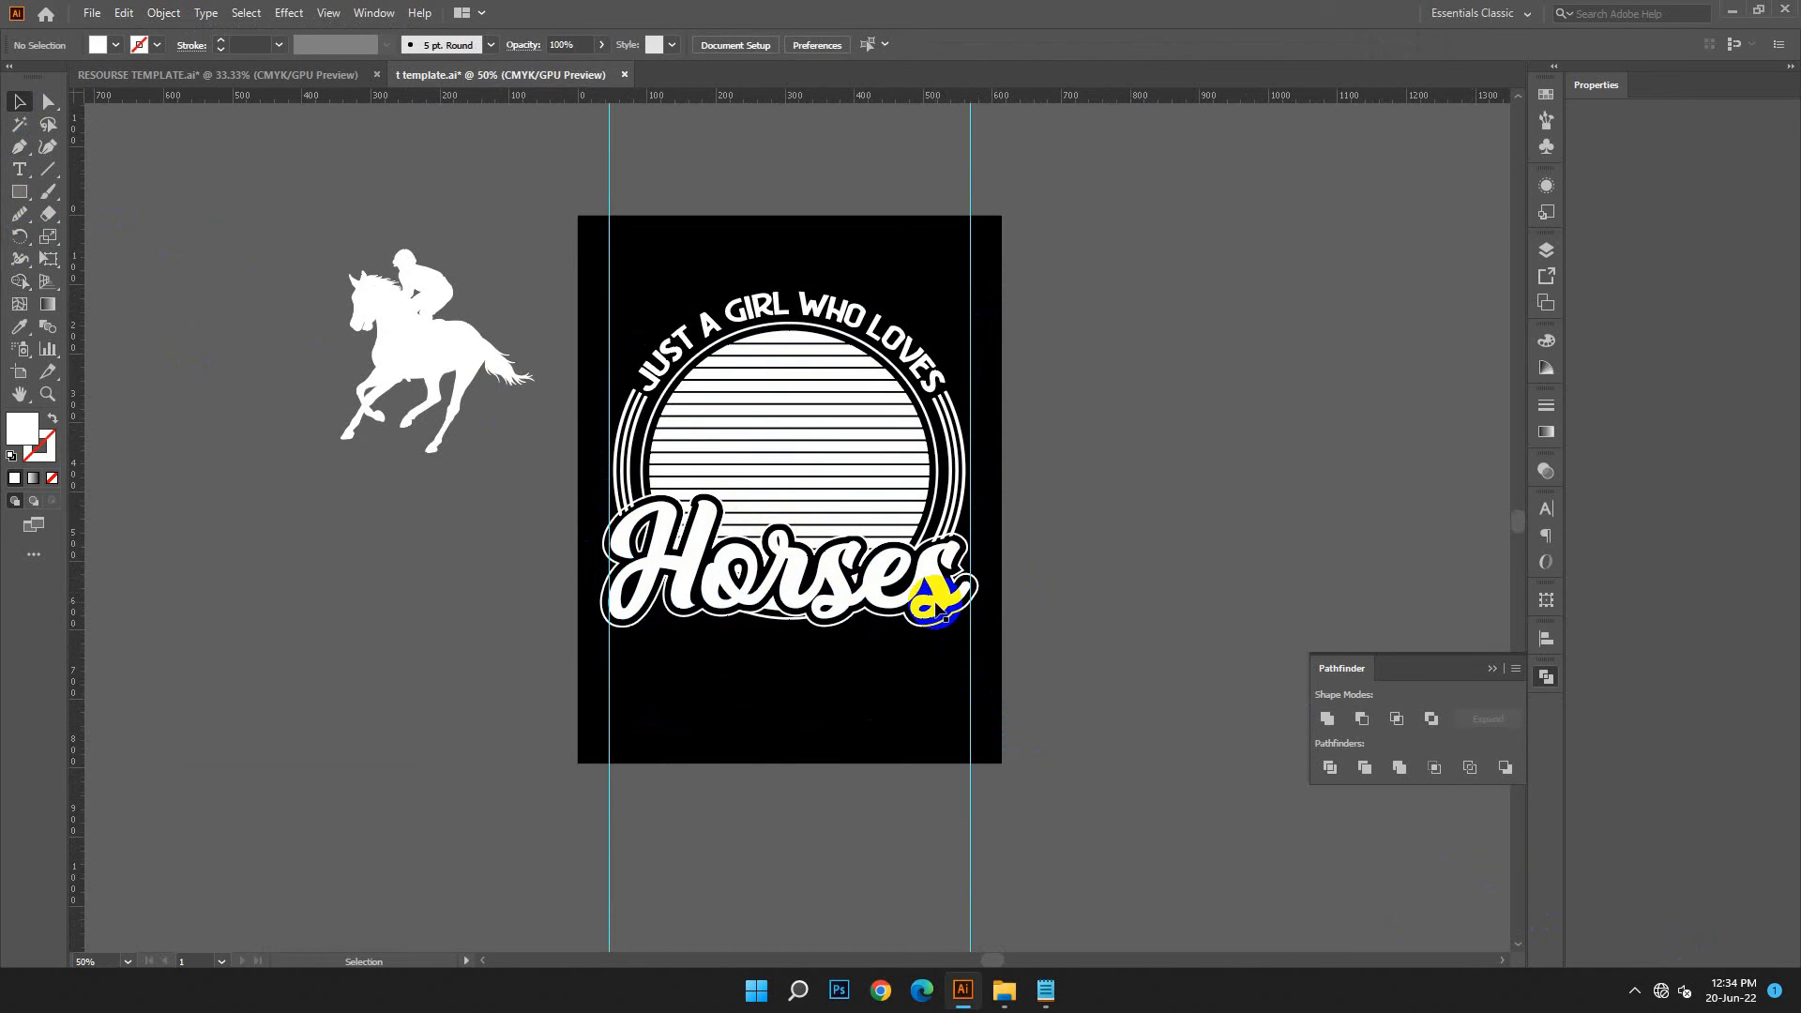
key("ctrl+plus")
key("ctrl+plus")
key("ctrl+plus")
left_click(335, 466)
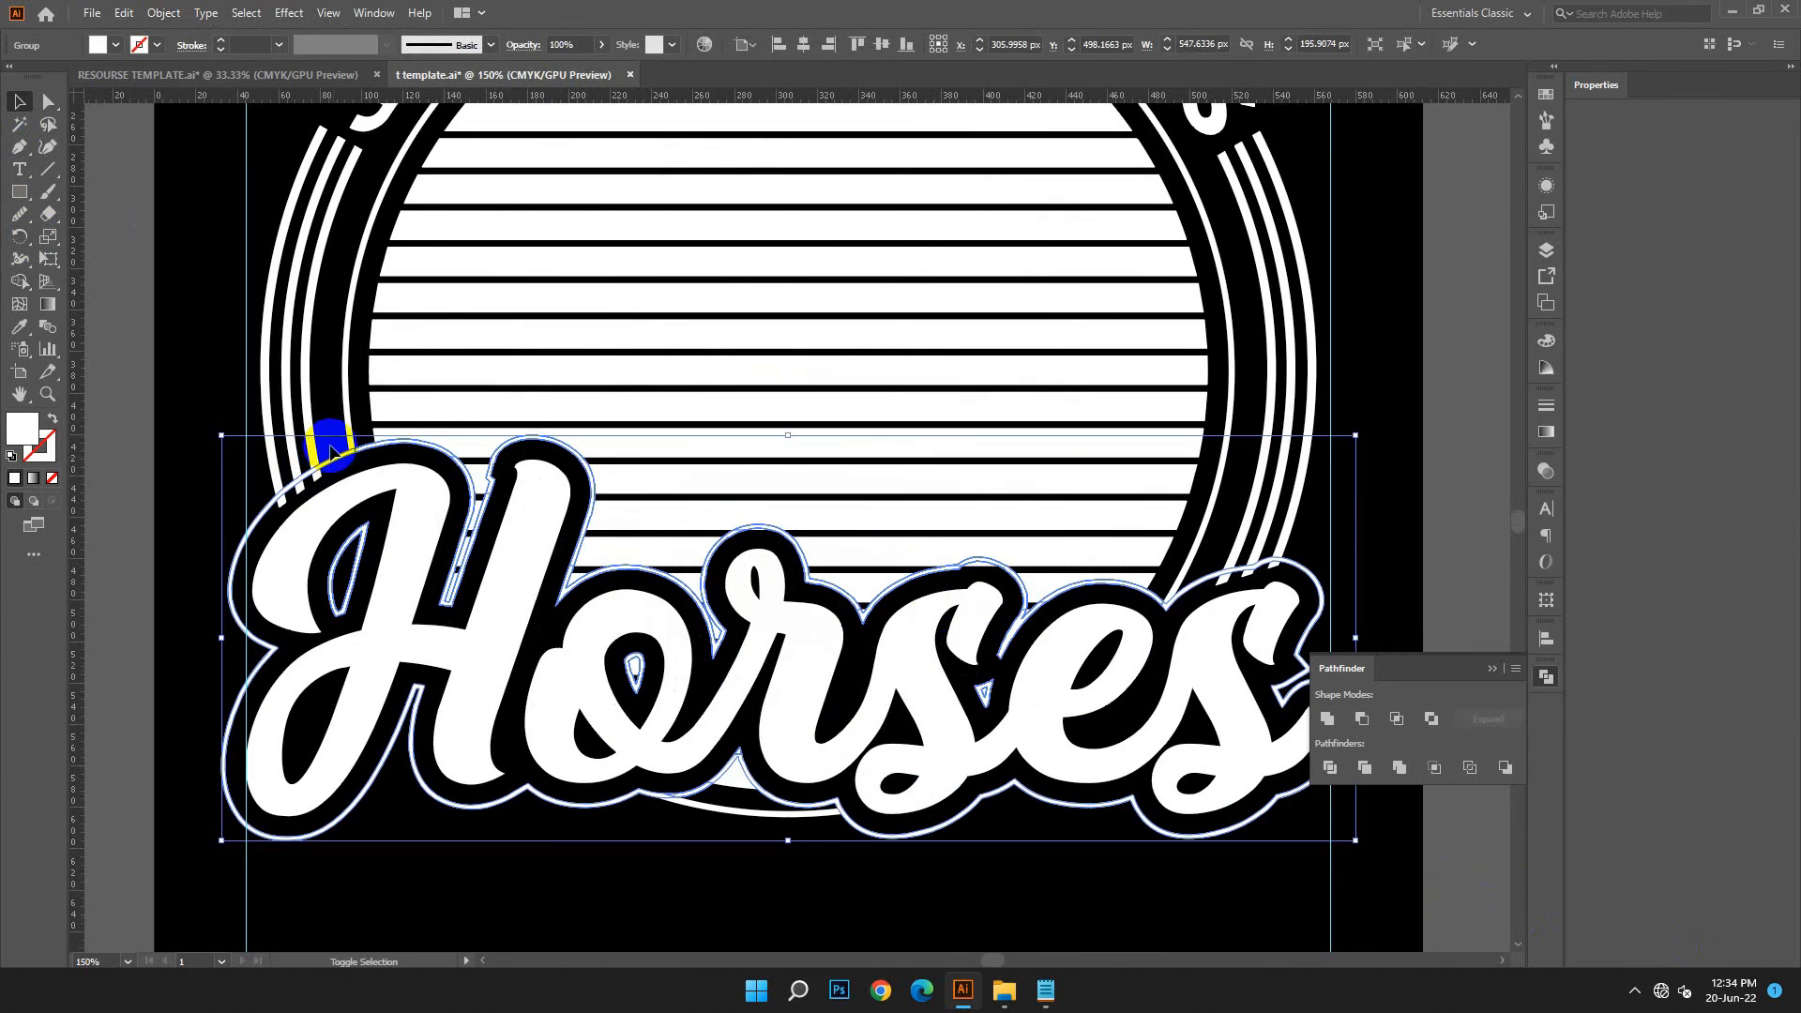
left_click(310, 429, "shift")
left_click(281, 448, "shift")
left_click(267, 465, "shift")
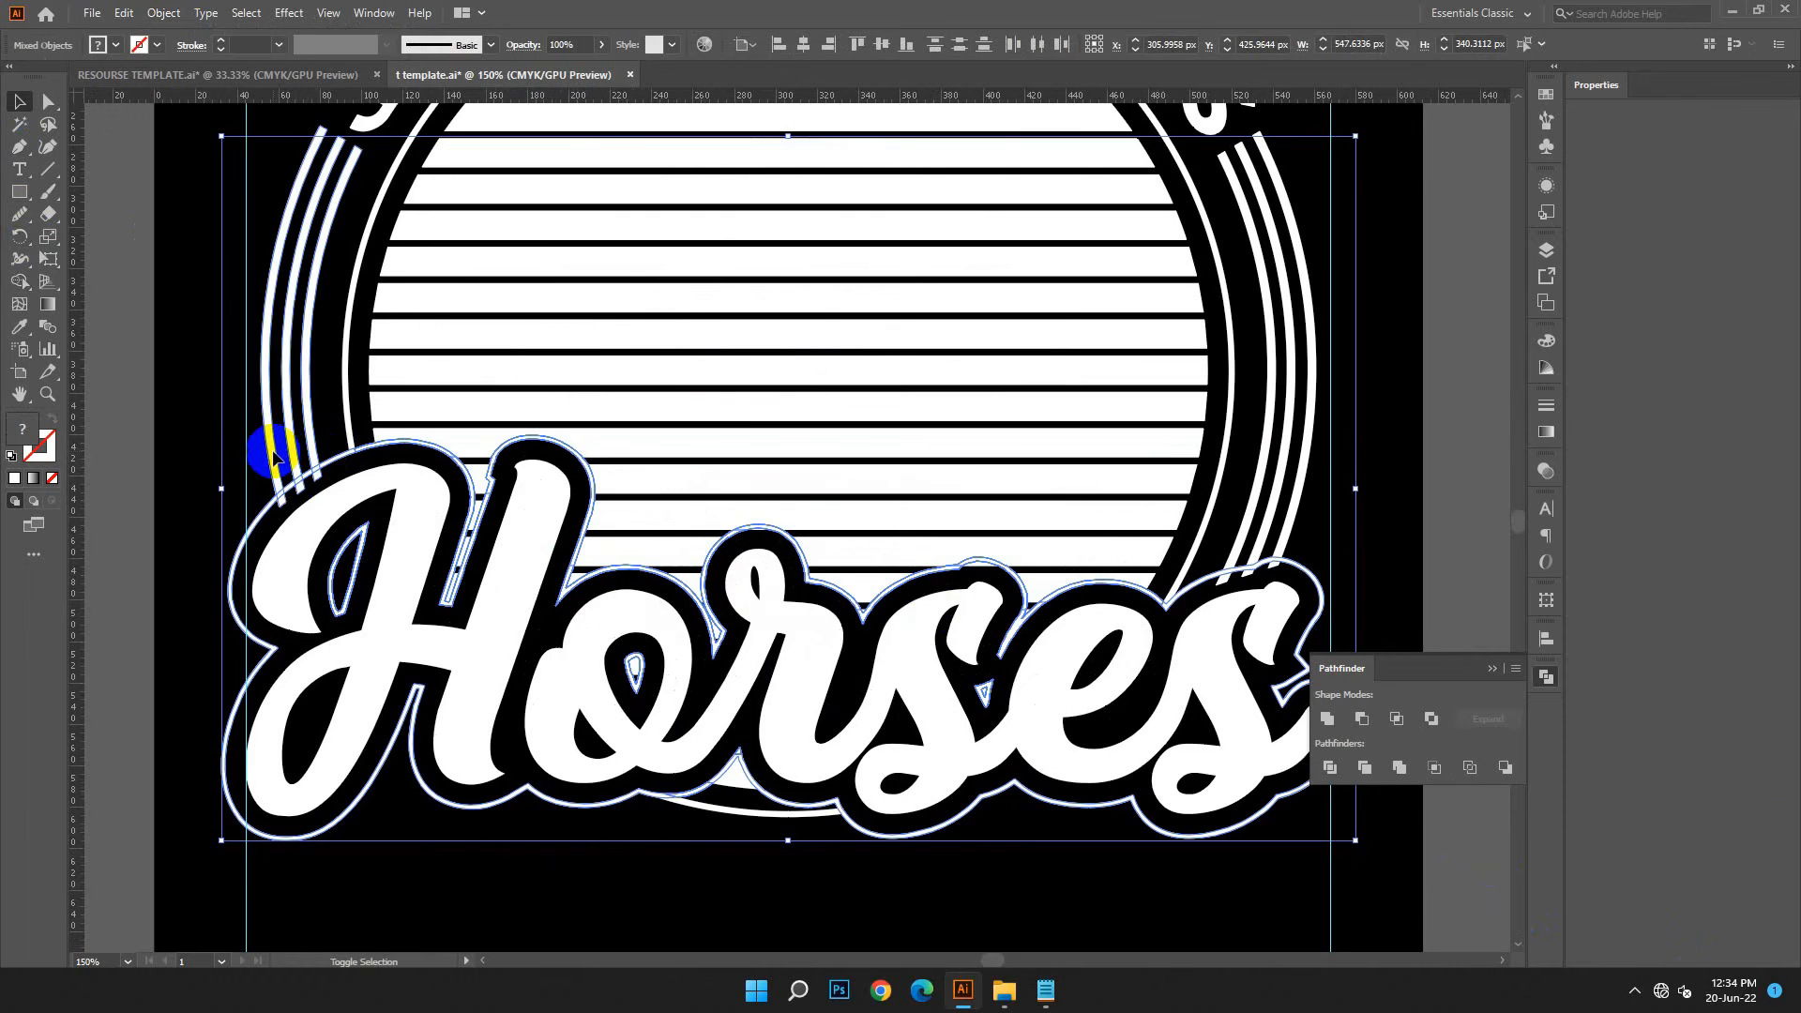
left_click(18, 283)
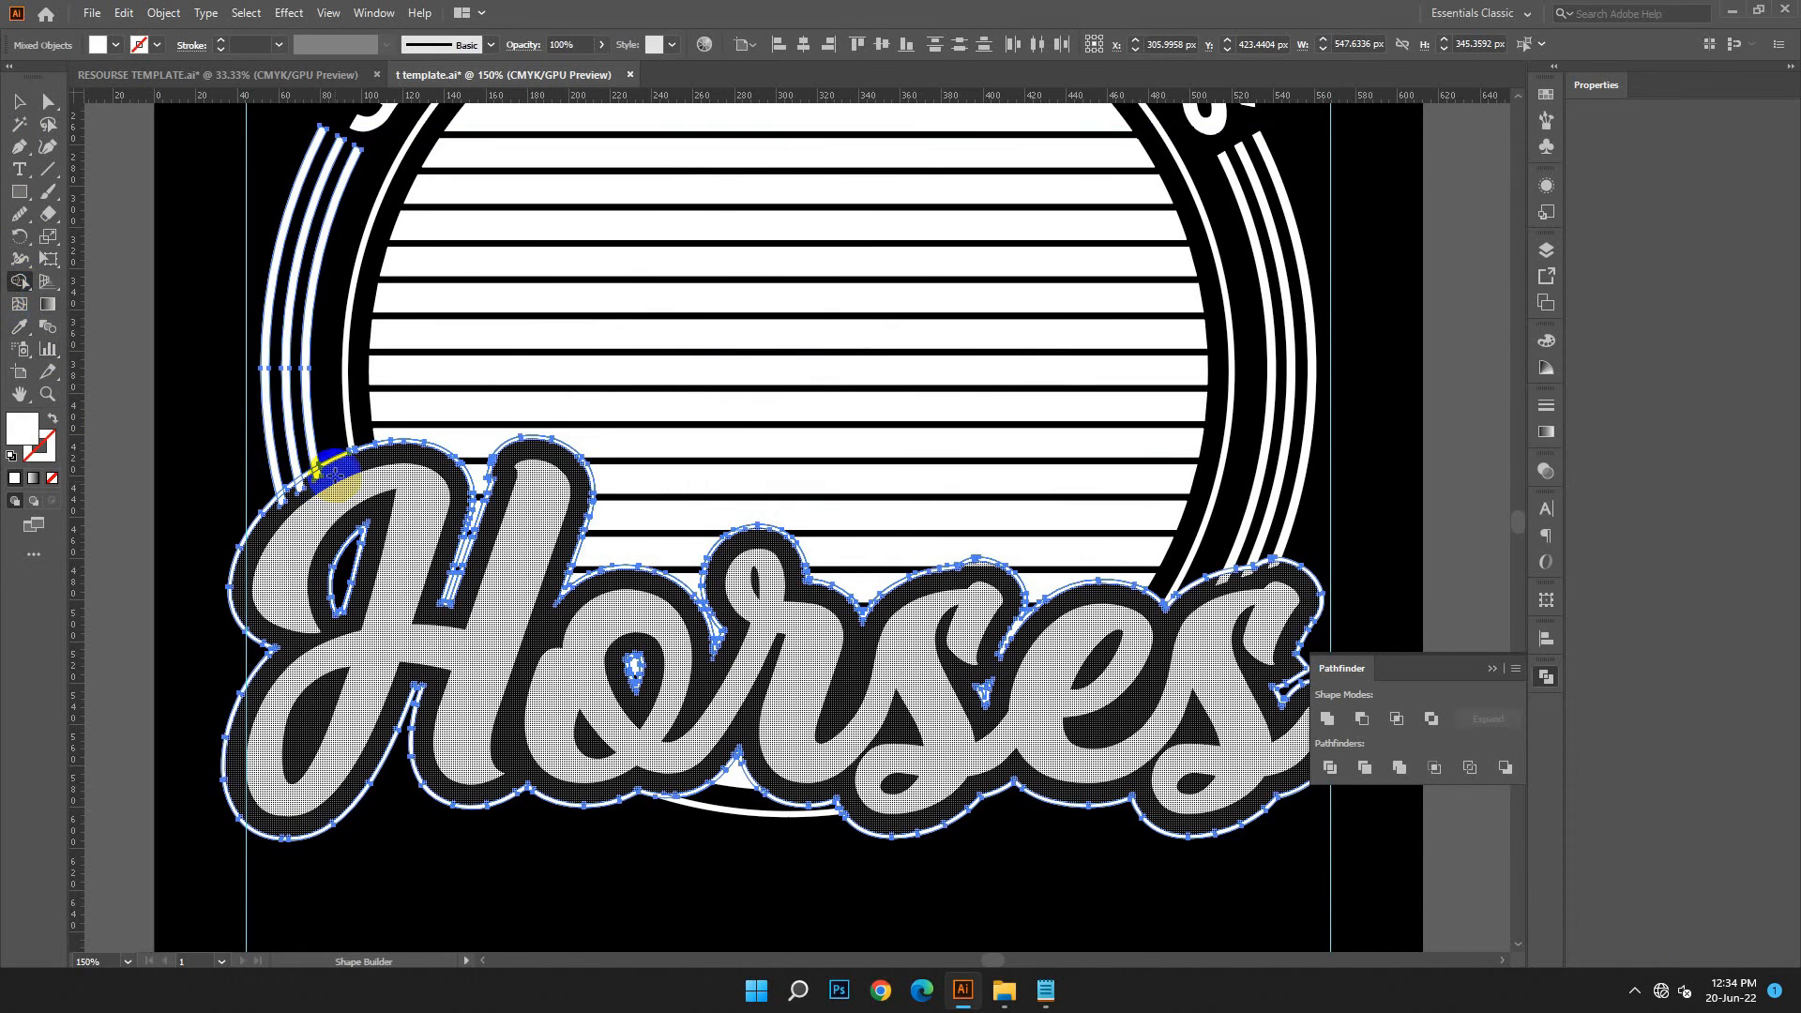
left_click_drag(295, 488, 281, 507)
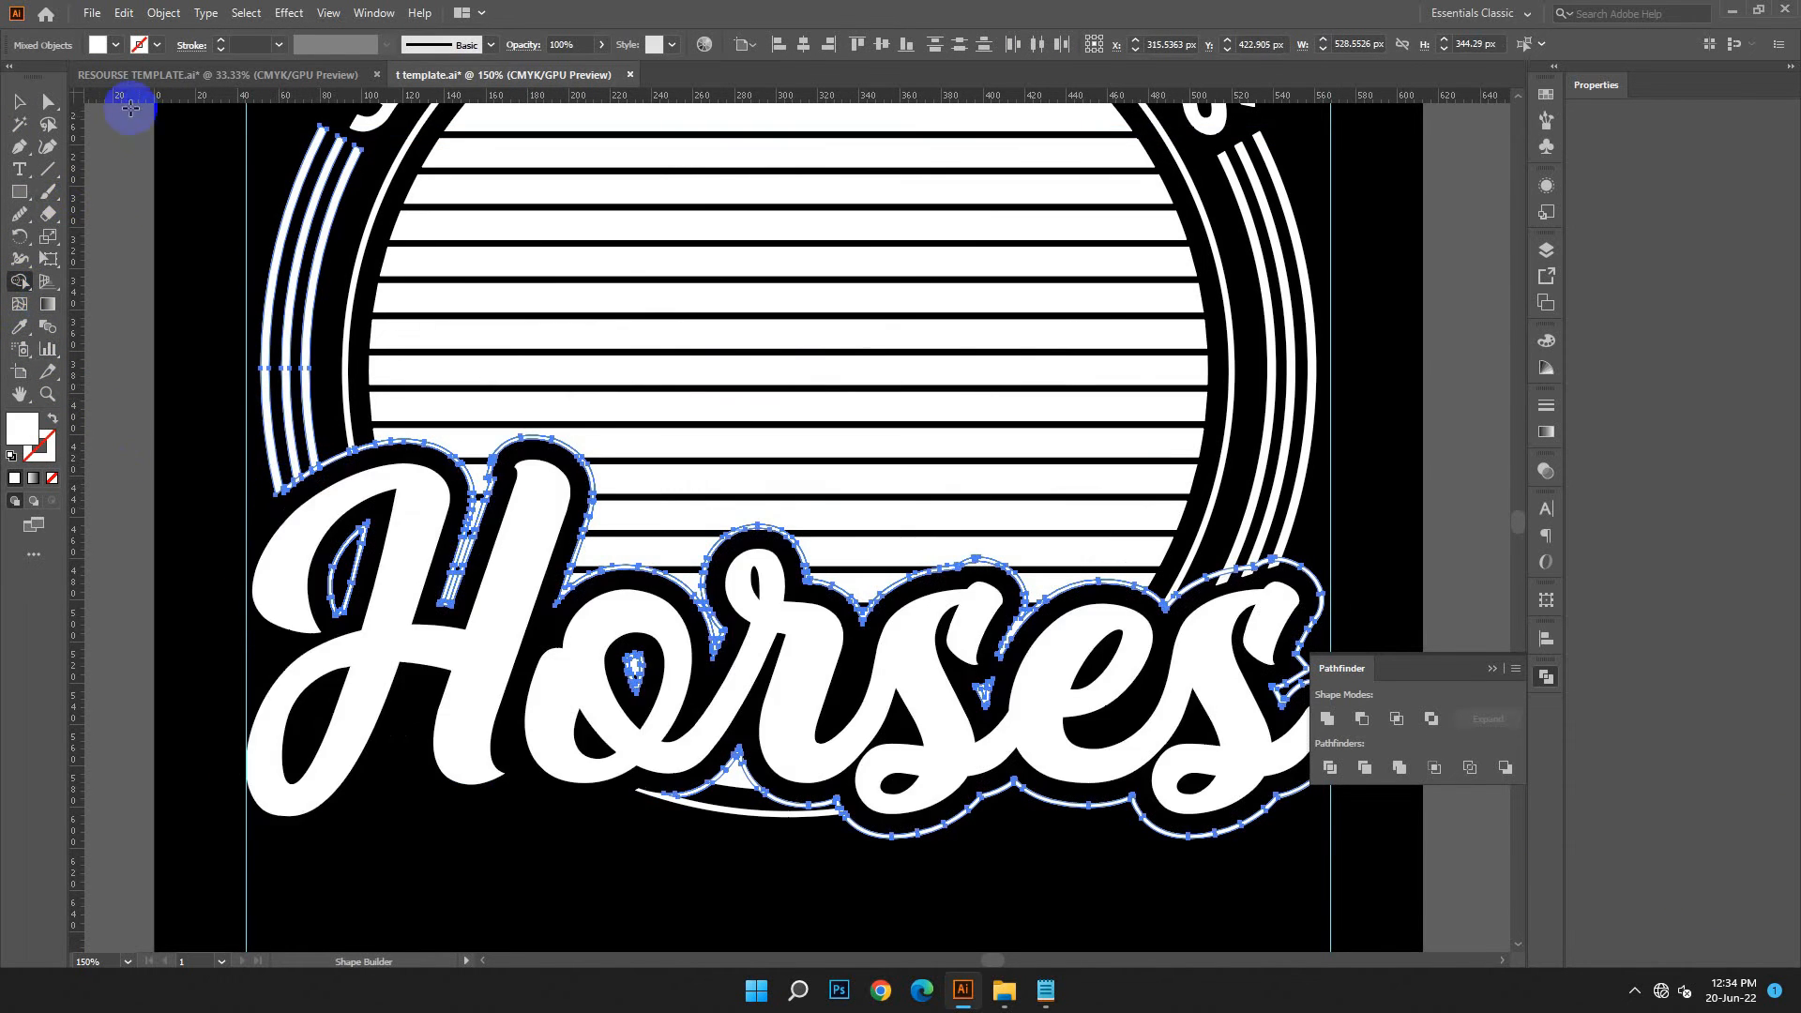
left_click(123, 13)
left_click(141, 33)
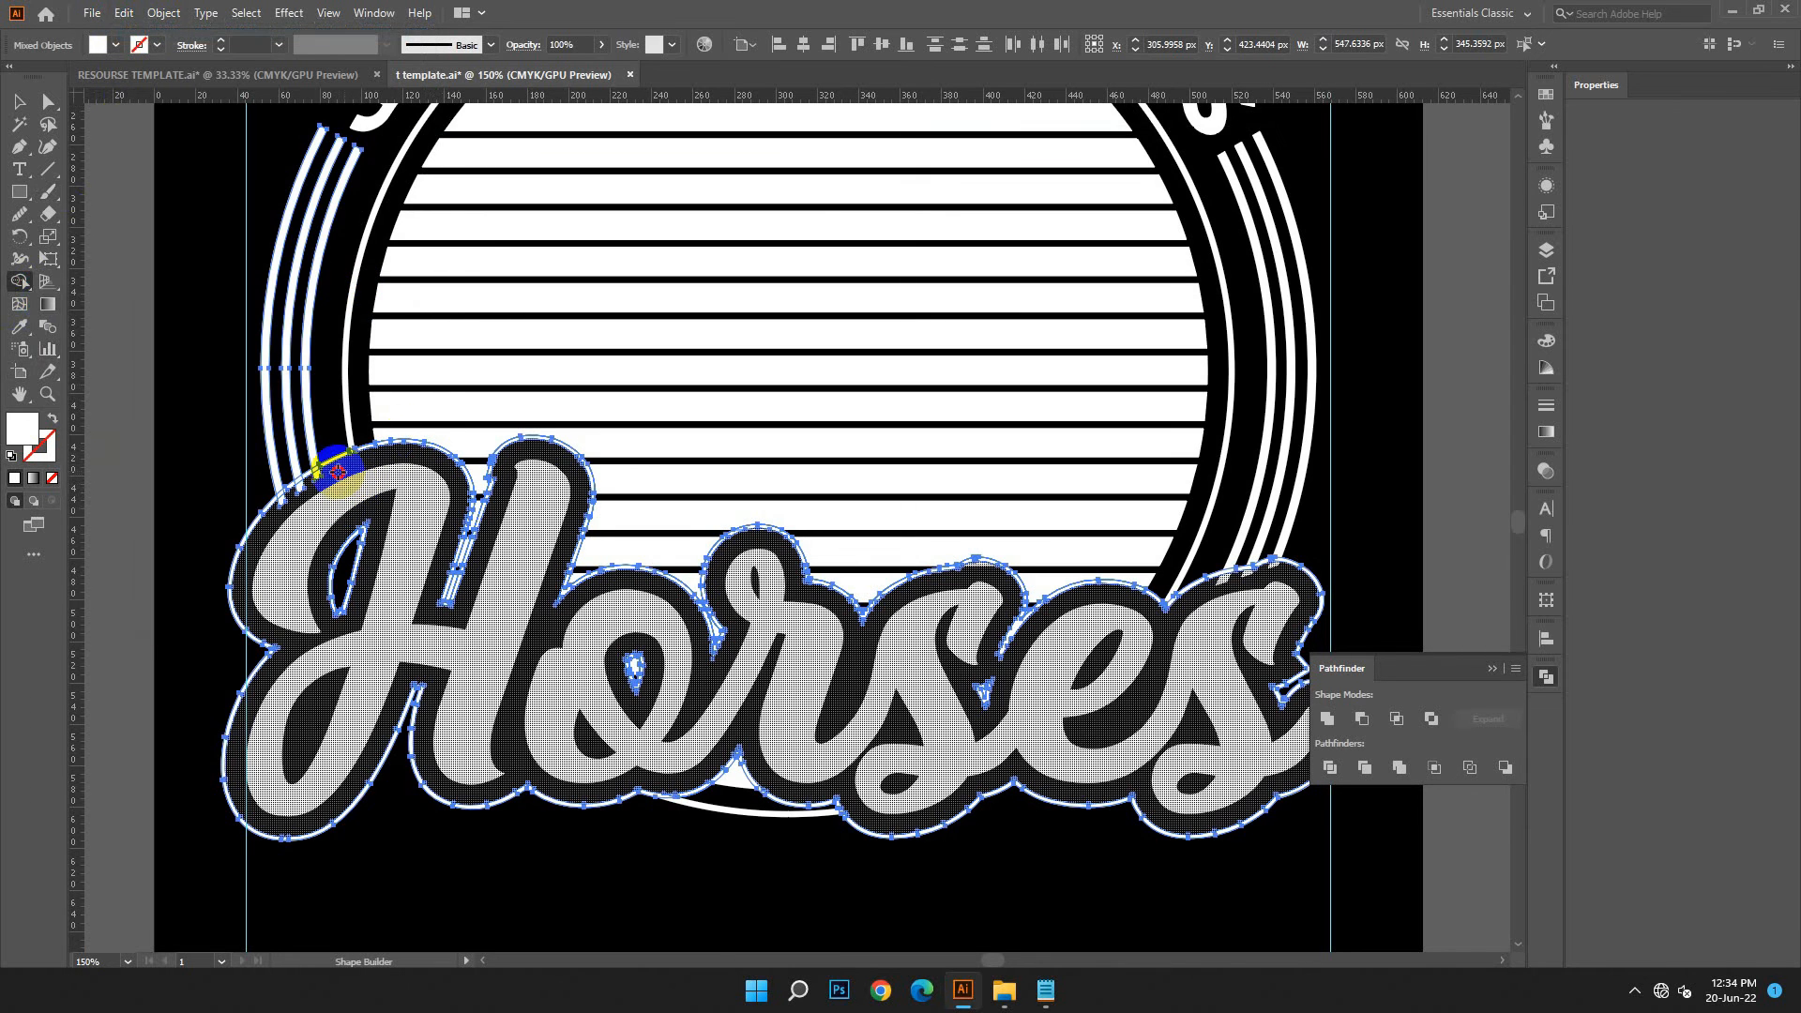
Trim the ends of the three ring arcs that protrude inside the Horses outline at the H
left_click_drag(281, 505, 282, 505)
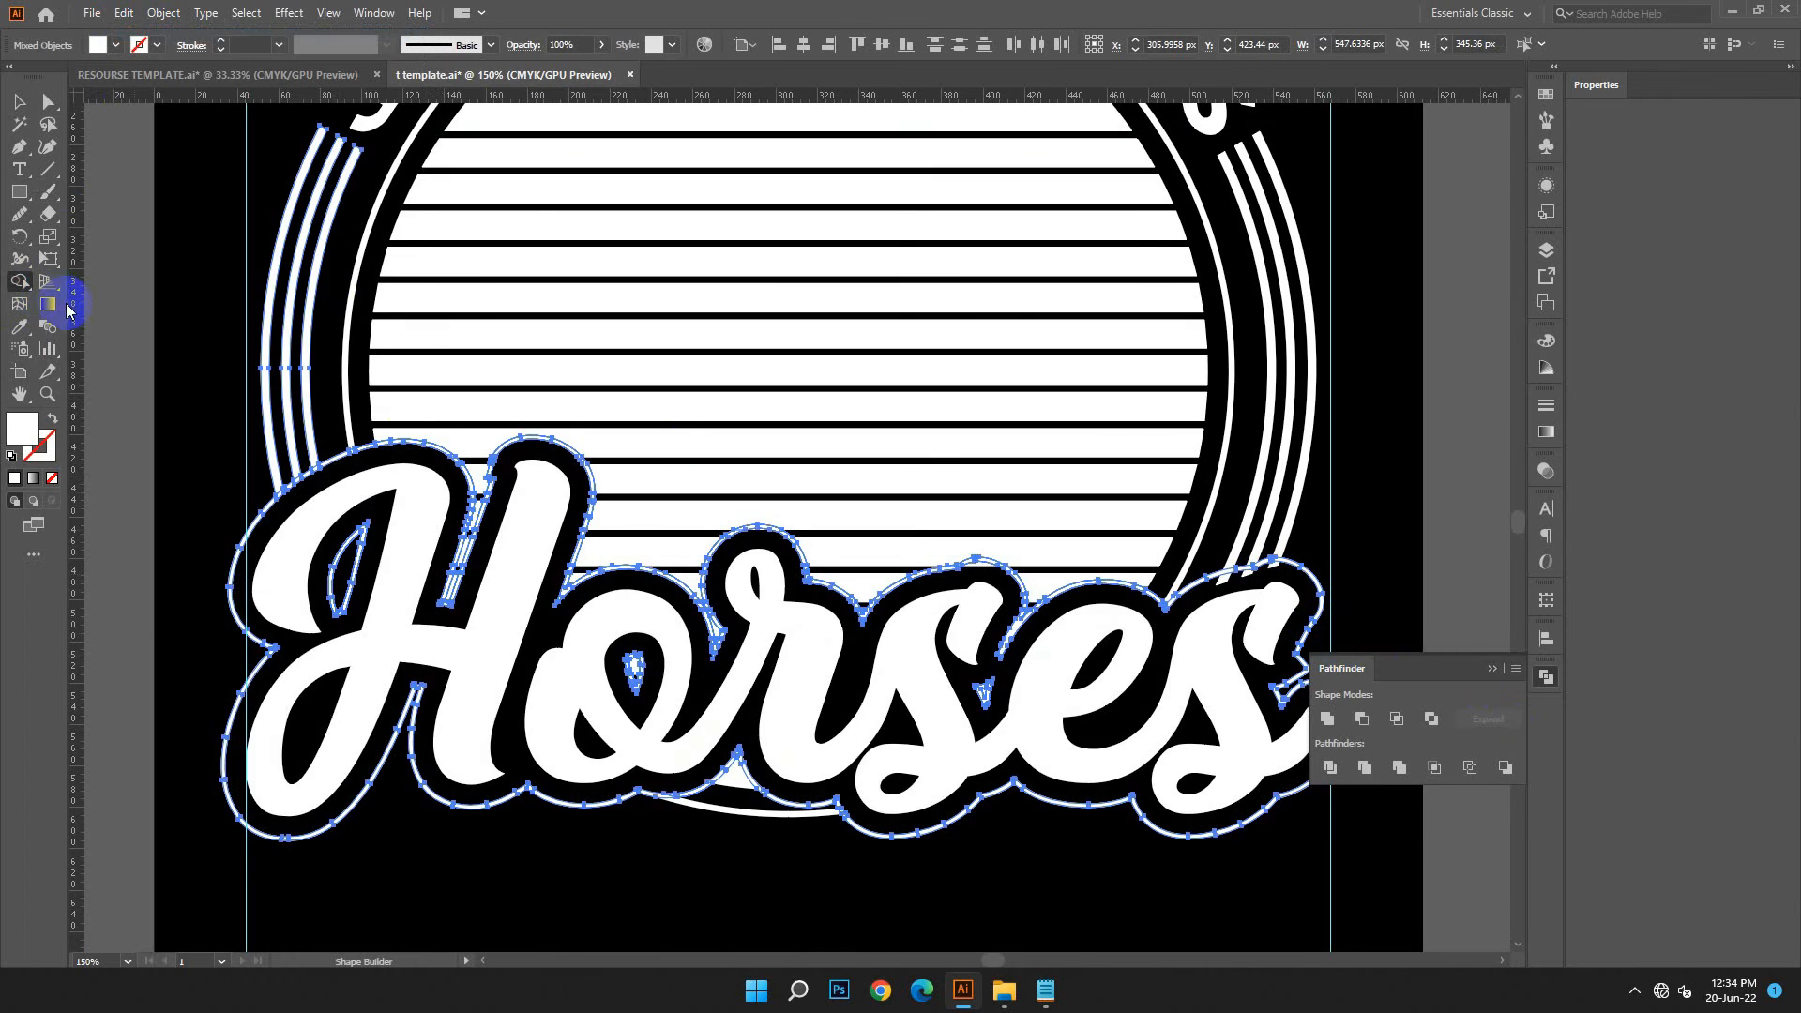
left_click(21, 101)
left_click(201, 335)
left_click_drag(1210, 539, 1274, 611)
left_click(19, 280)
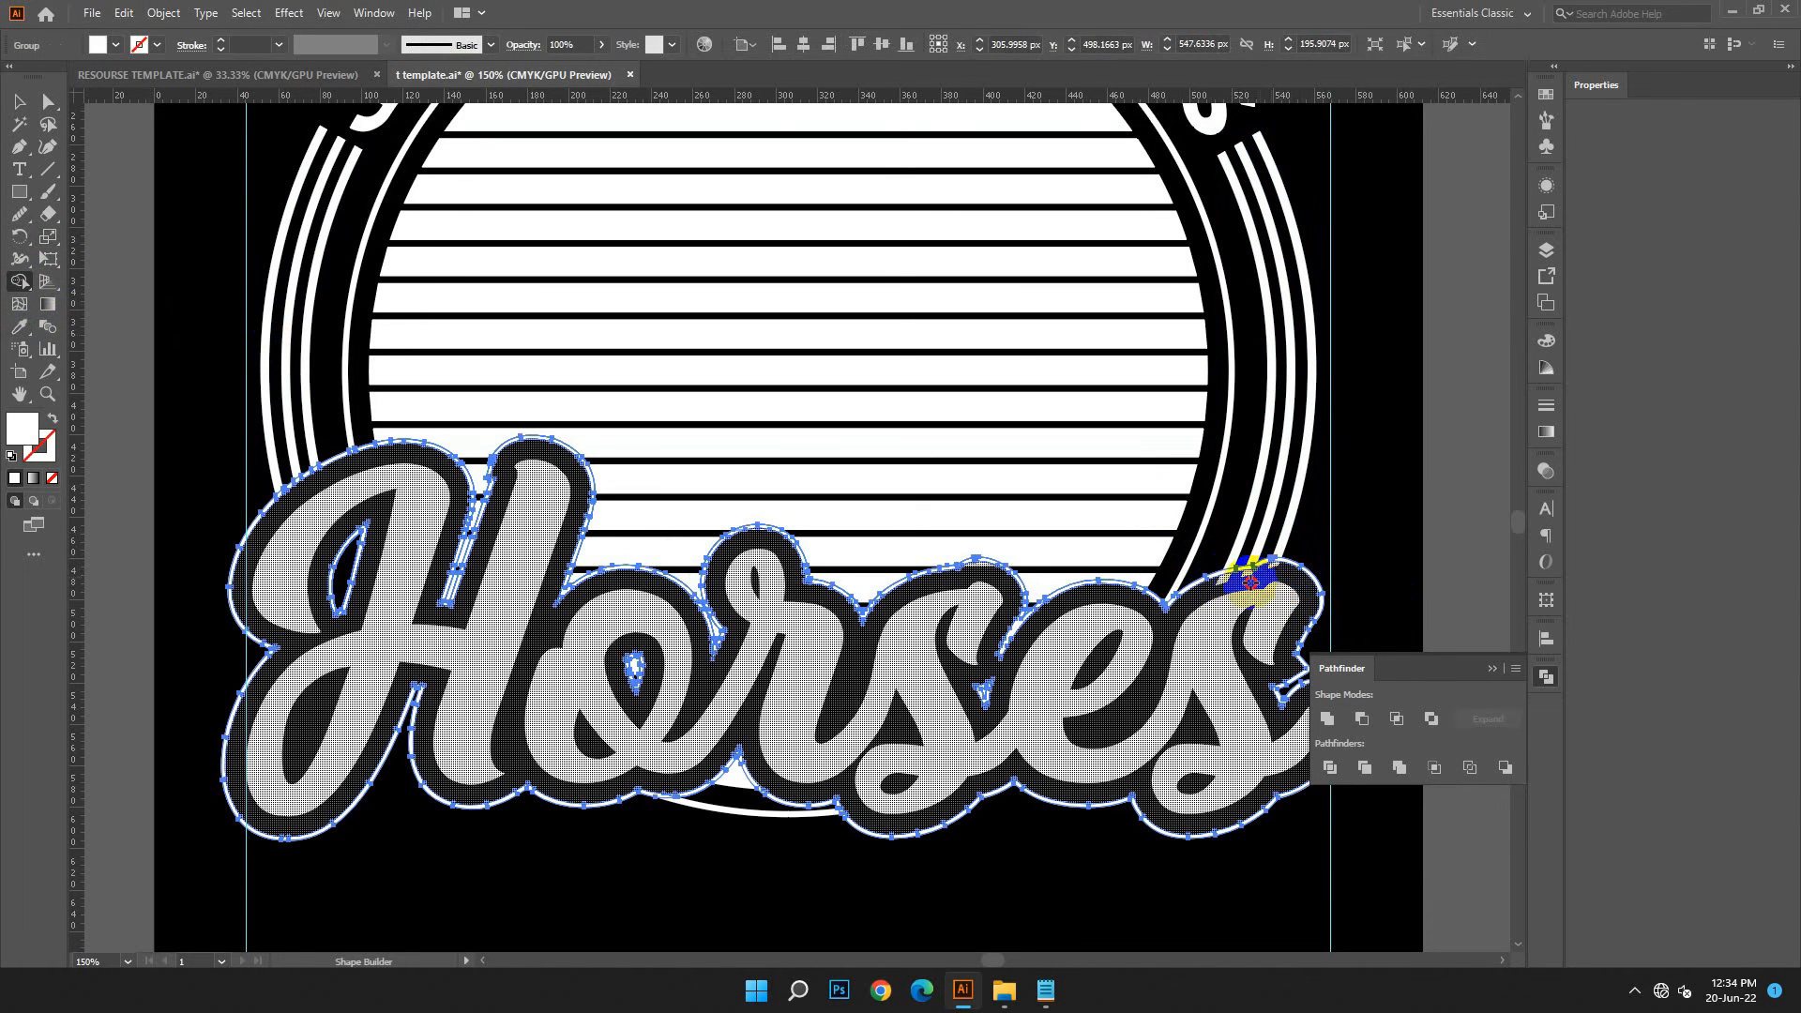
left_click(21, 99)
Trim the ends of the three outer ring arcs that protrude inside the Horses outline at the final s with Shape Builder
left_click_drag(1272, 503, 885, 523)
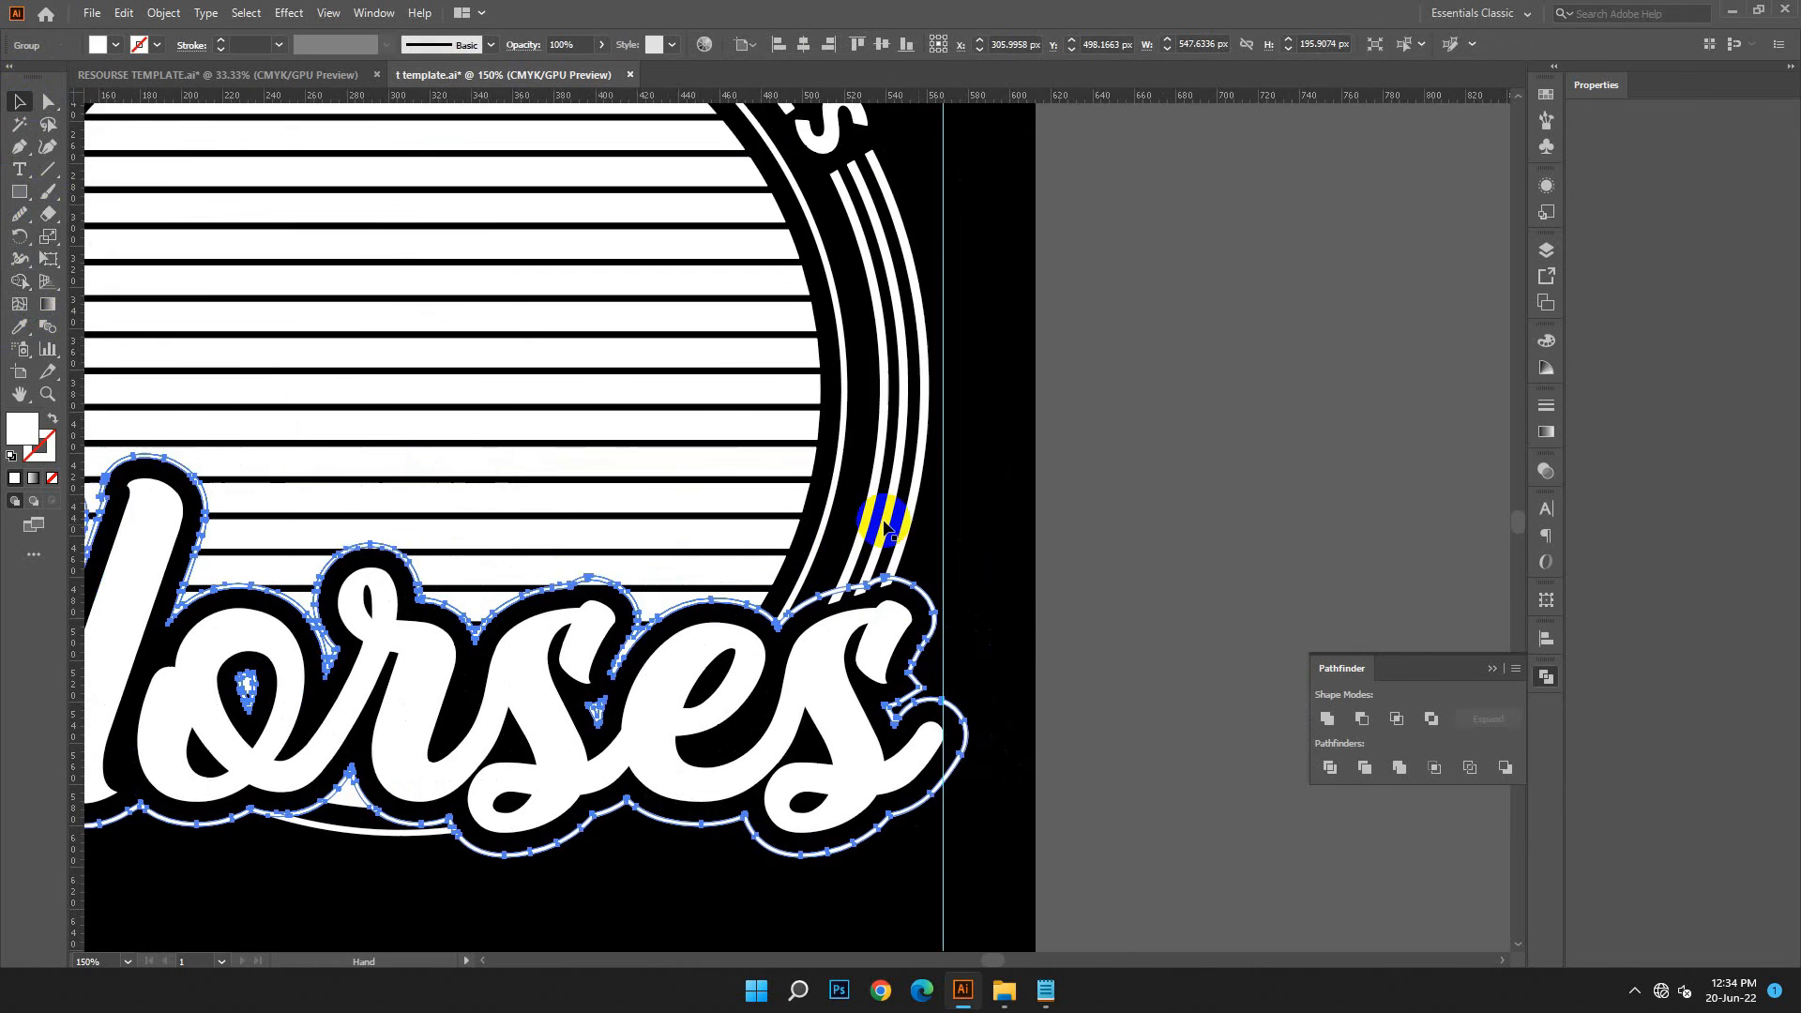
key("ctrl+plus")
key("ctrl+plus")
left_click_drag(1464, 361, 845, 484)
left_click_drag(1312, 368, 995, 442)
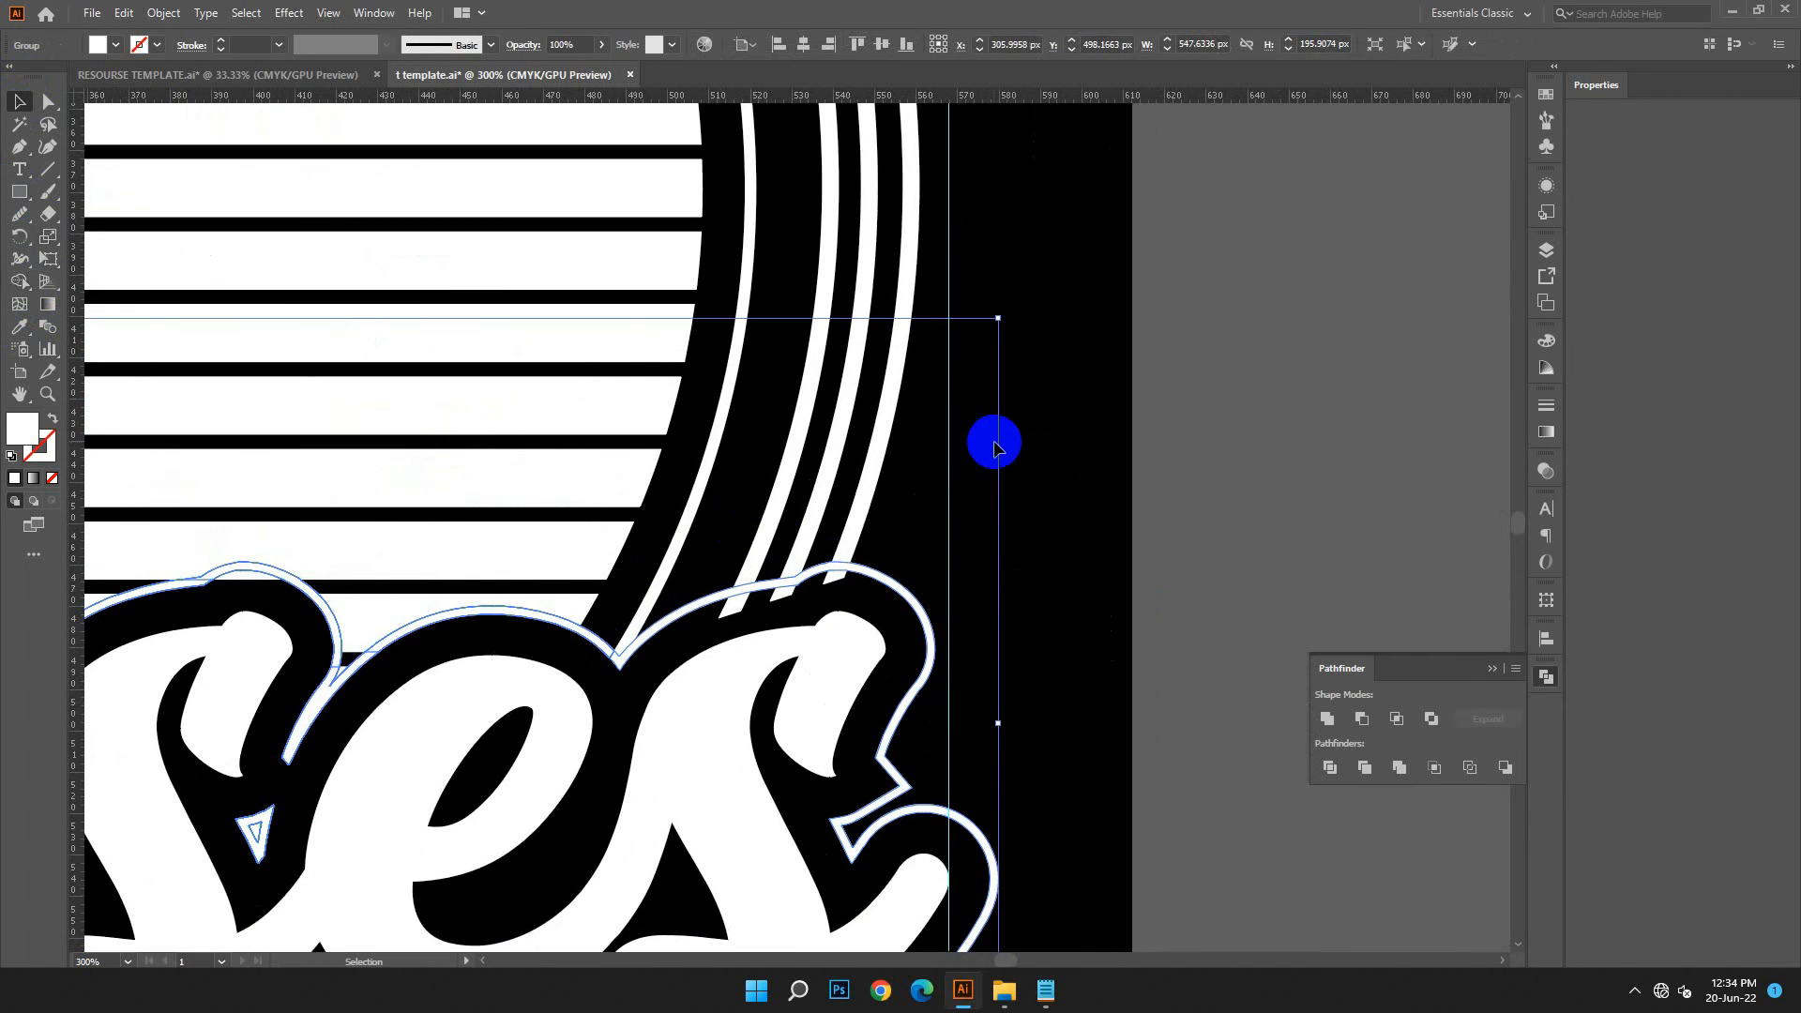
left_click(994, 444)
left_click_drag(728, 537, 902, 596)
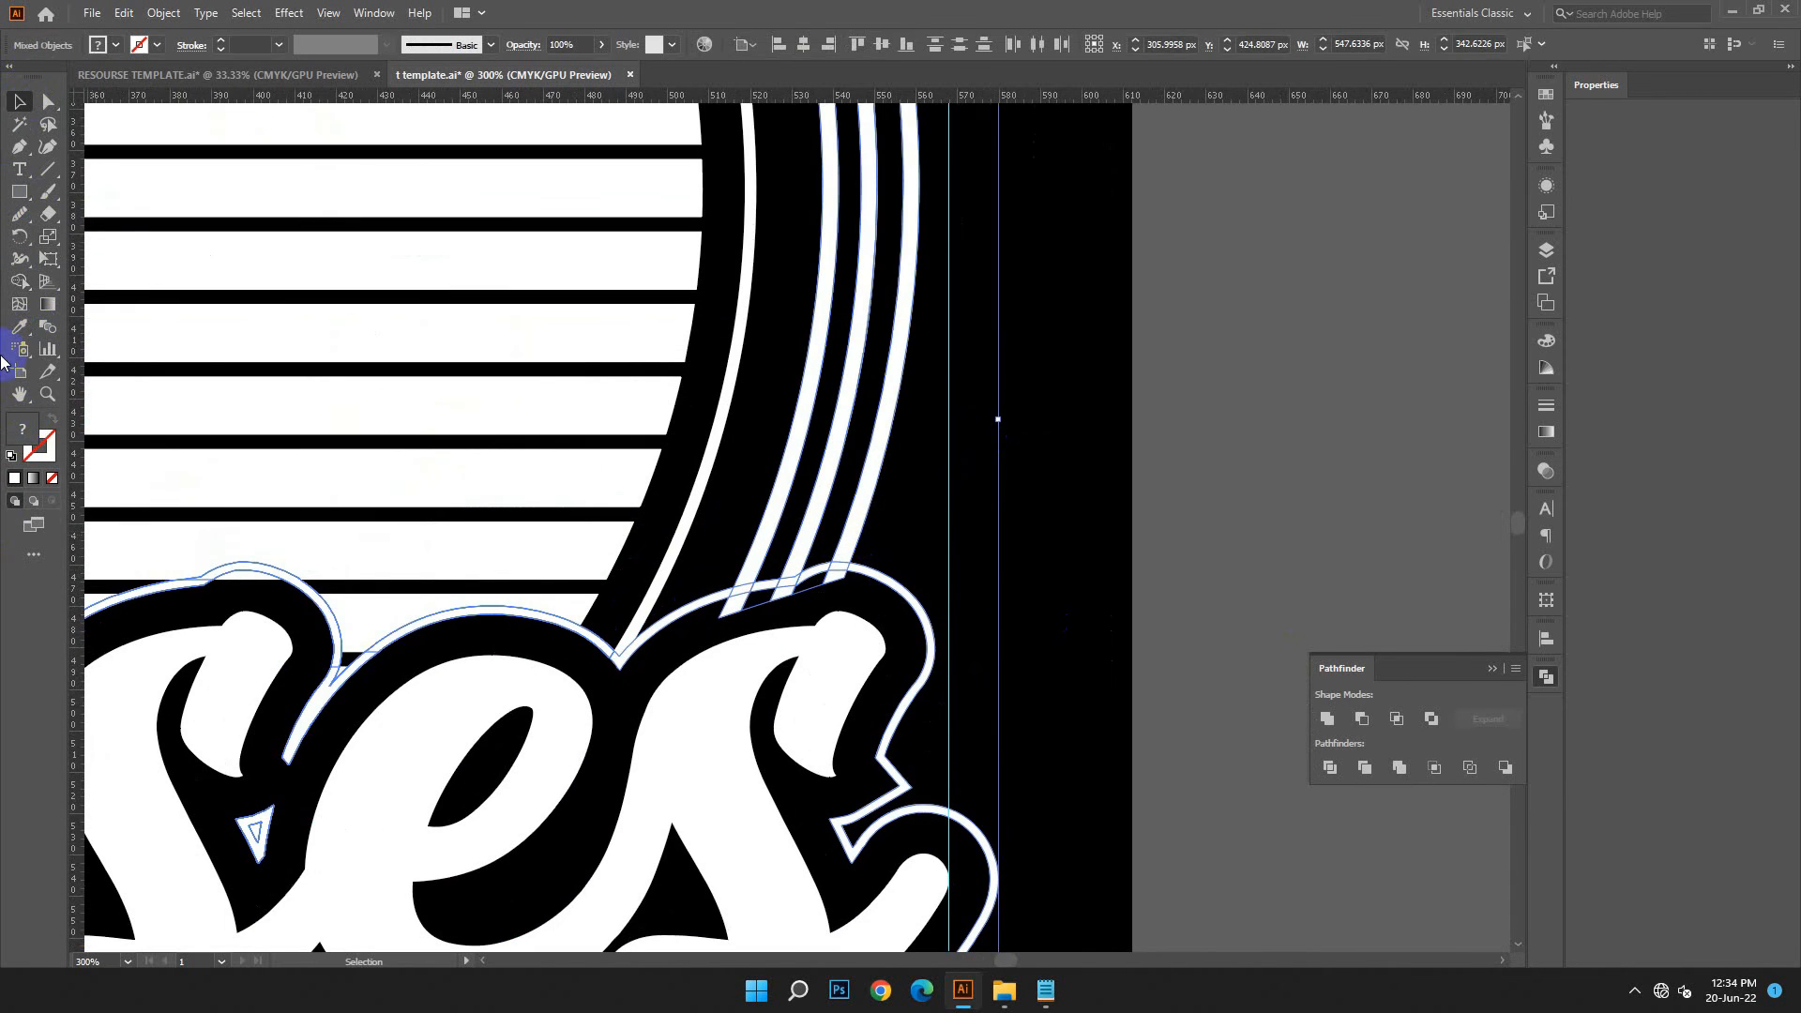
key("shift+m")
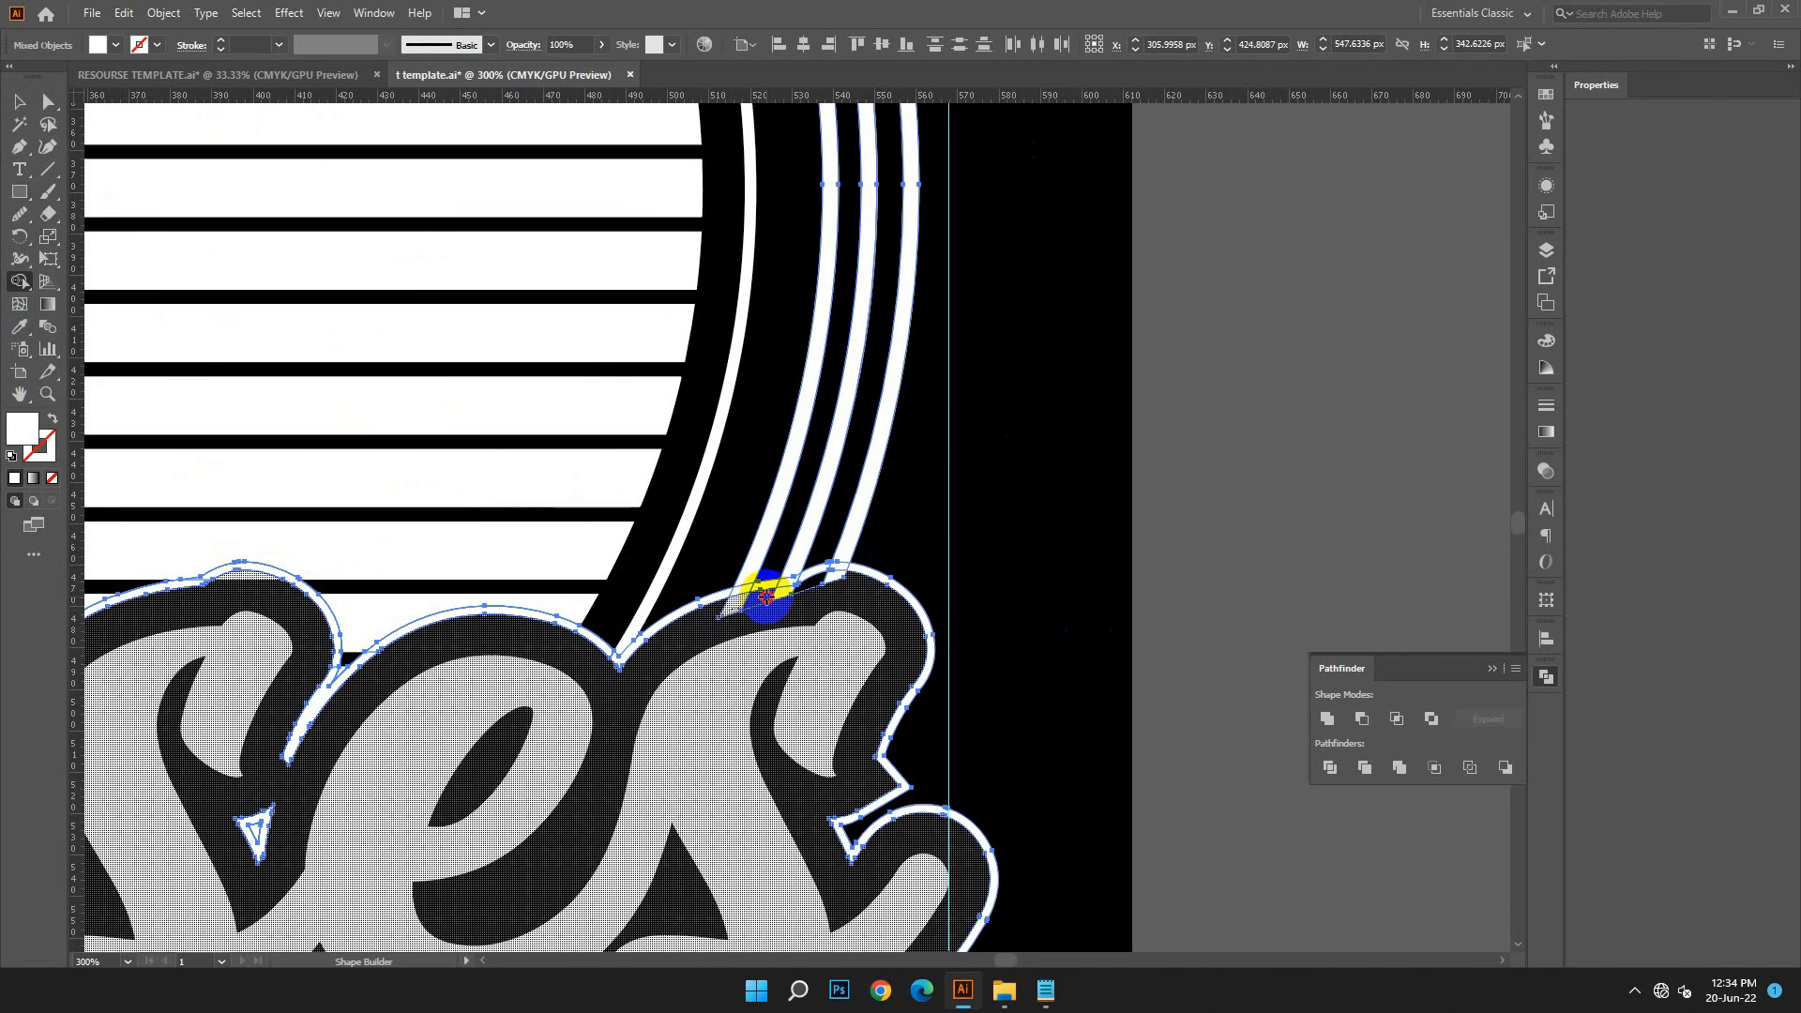
left_click_drag(836, 583, 841, 582)
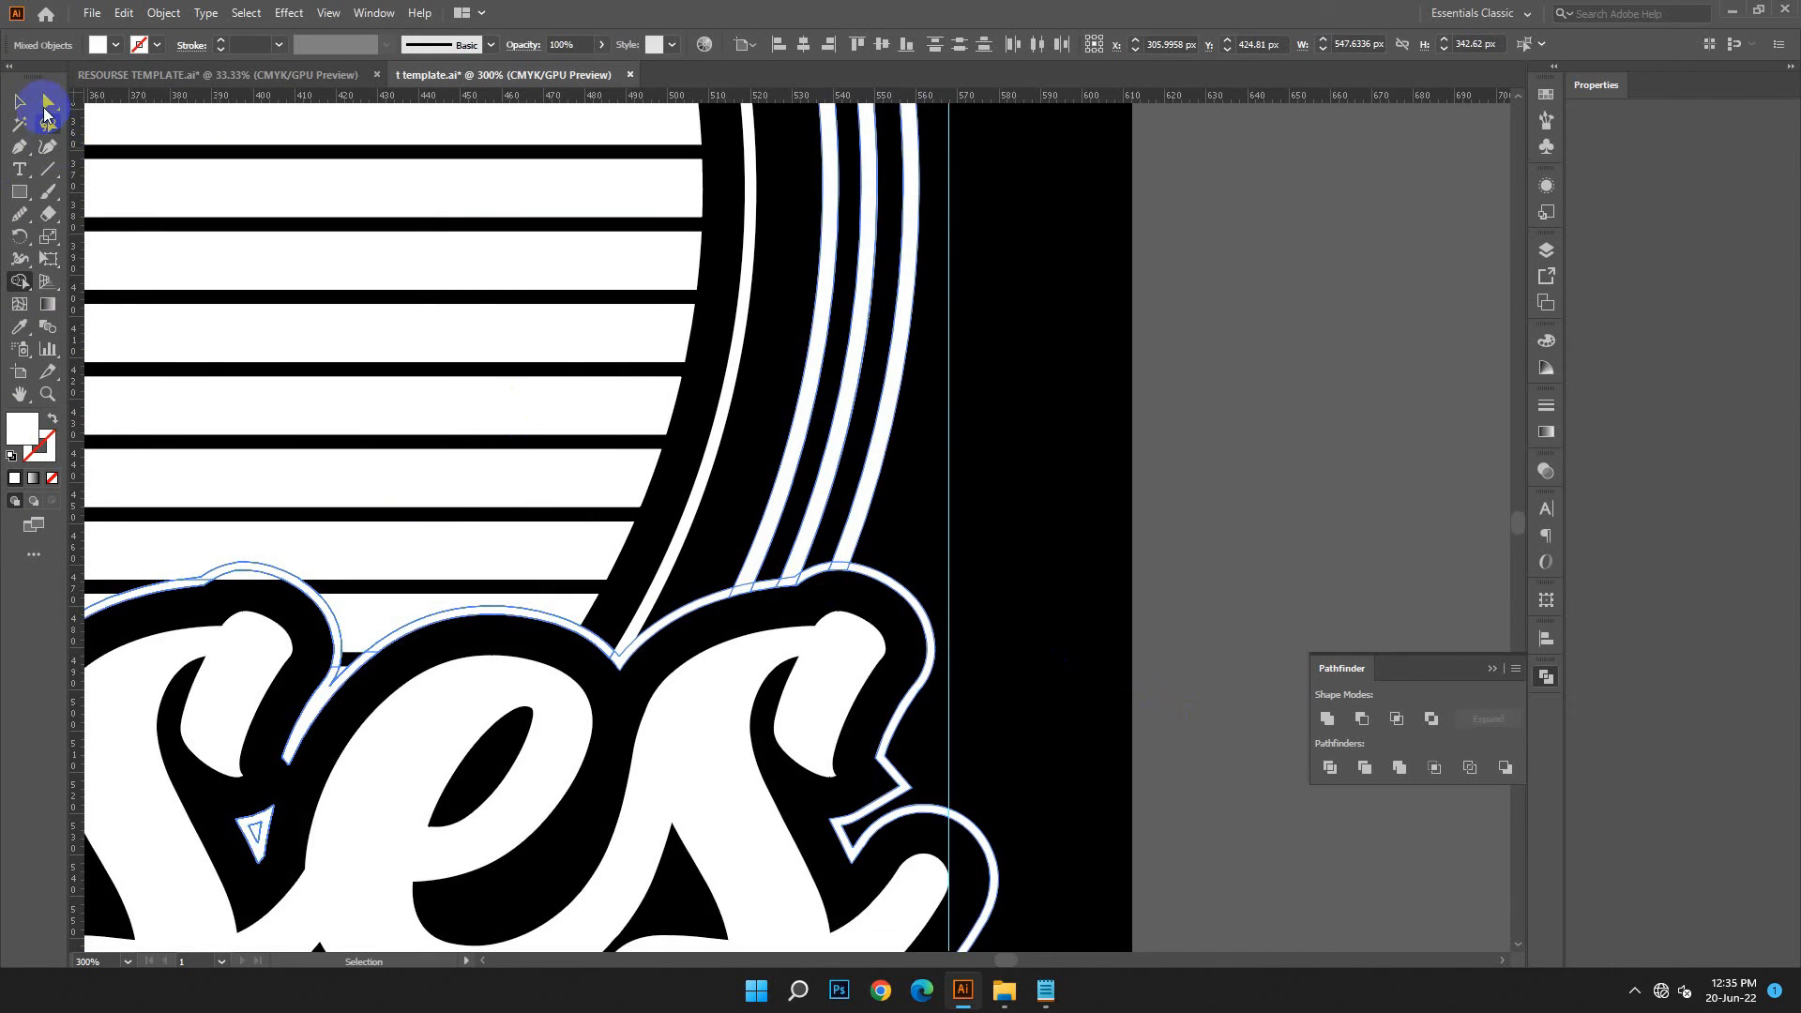
left_click(22, 103)
left_click(1013, 553)
Move the white horse and rider silhouette onto the striped circle and scale it to about 342 by 359 px
key("ctrl+minus")
key("ctrl+minus")
key("ctrl+minus")
key("ctrl+minus")
left_click_drag(1011, 588, 1242, 580)
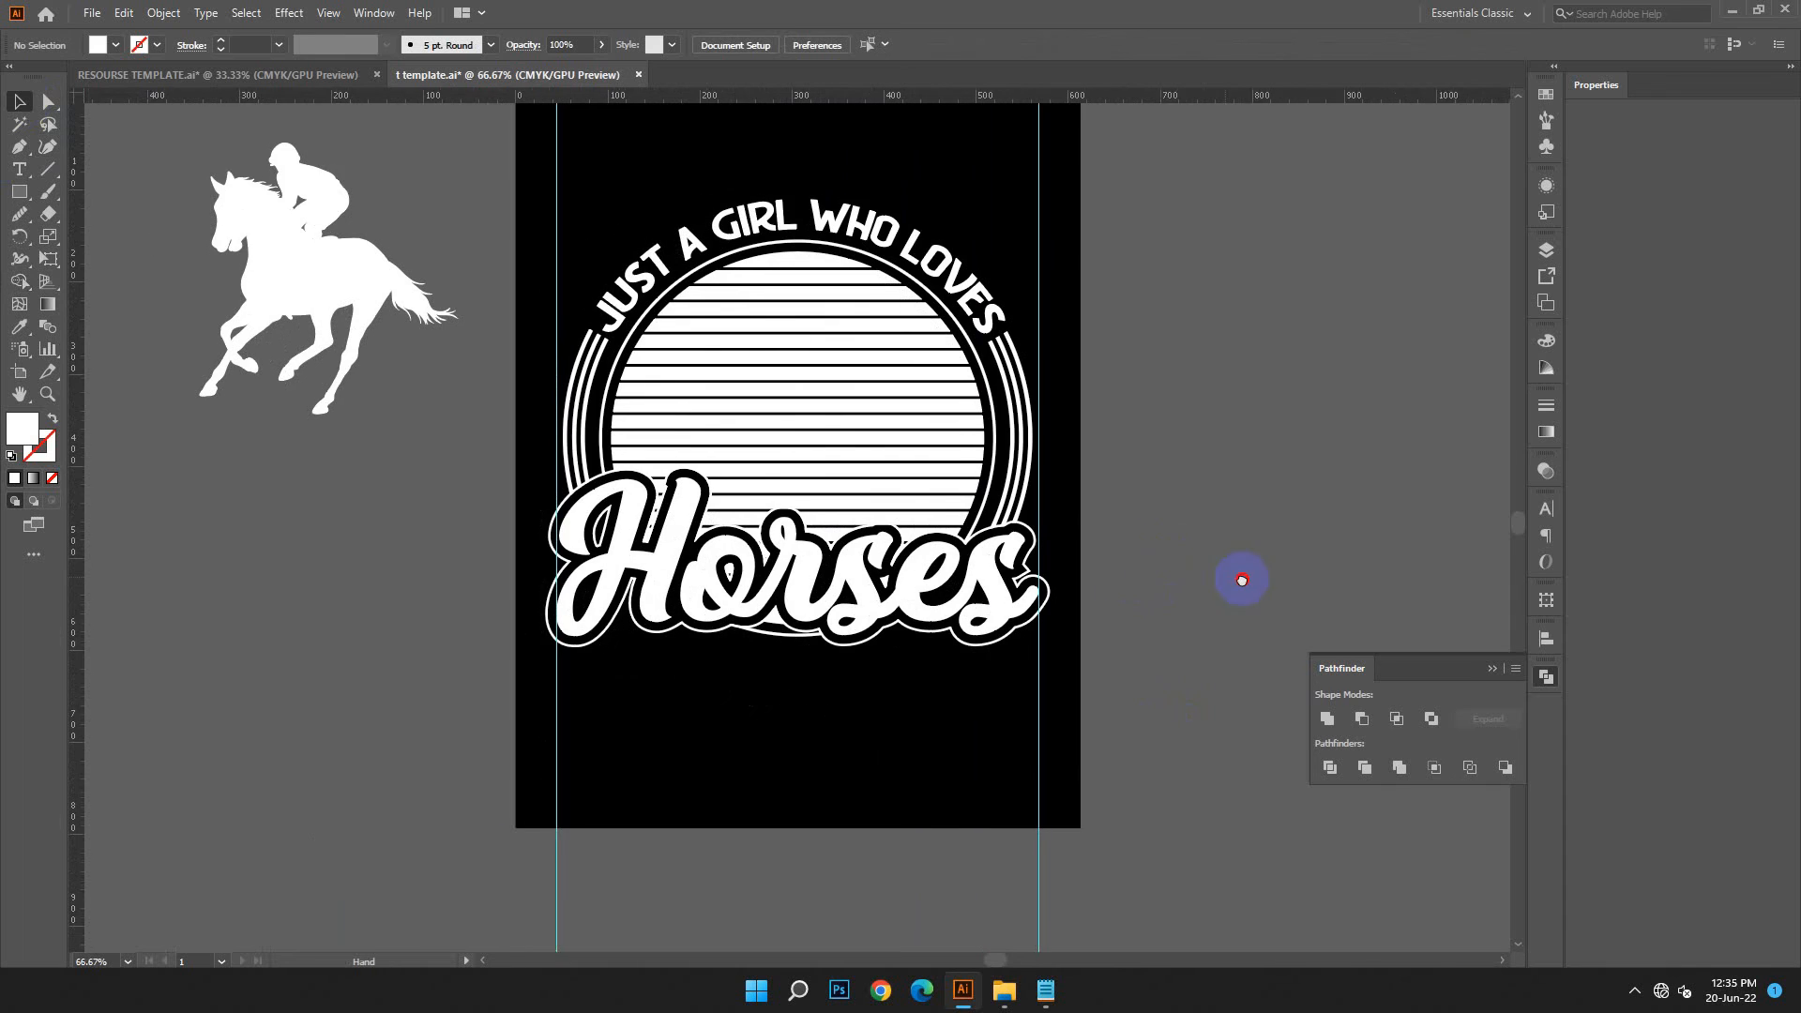
scroll(1005, 648, "down", 5)
scroll(1003, 648, "up", 4)
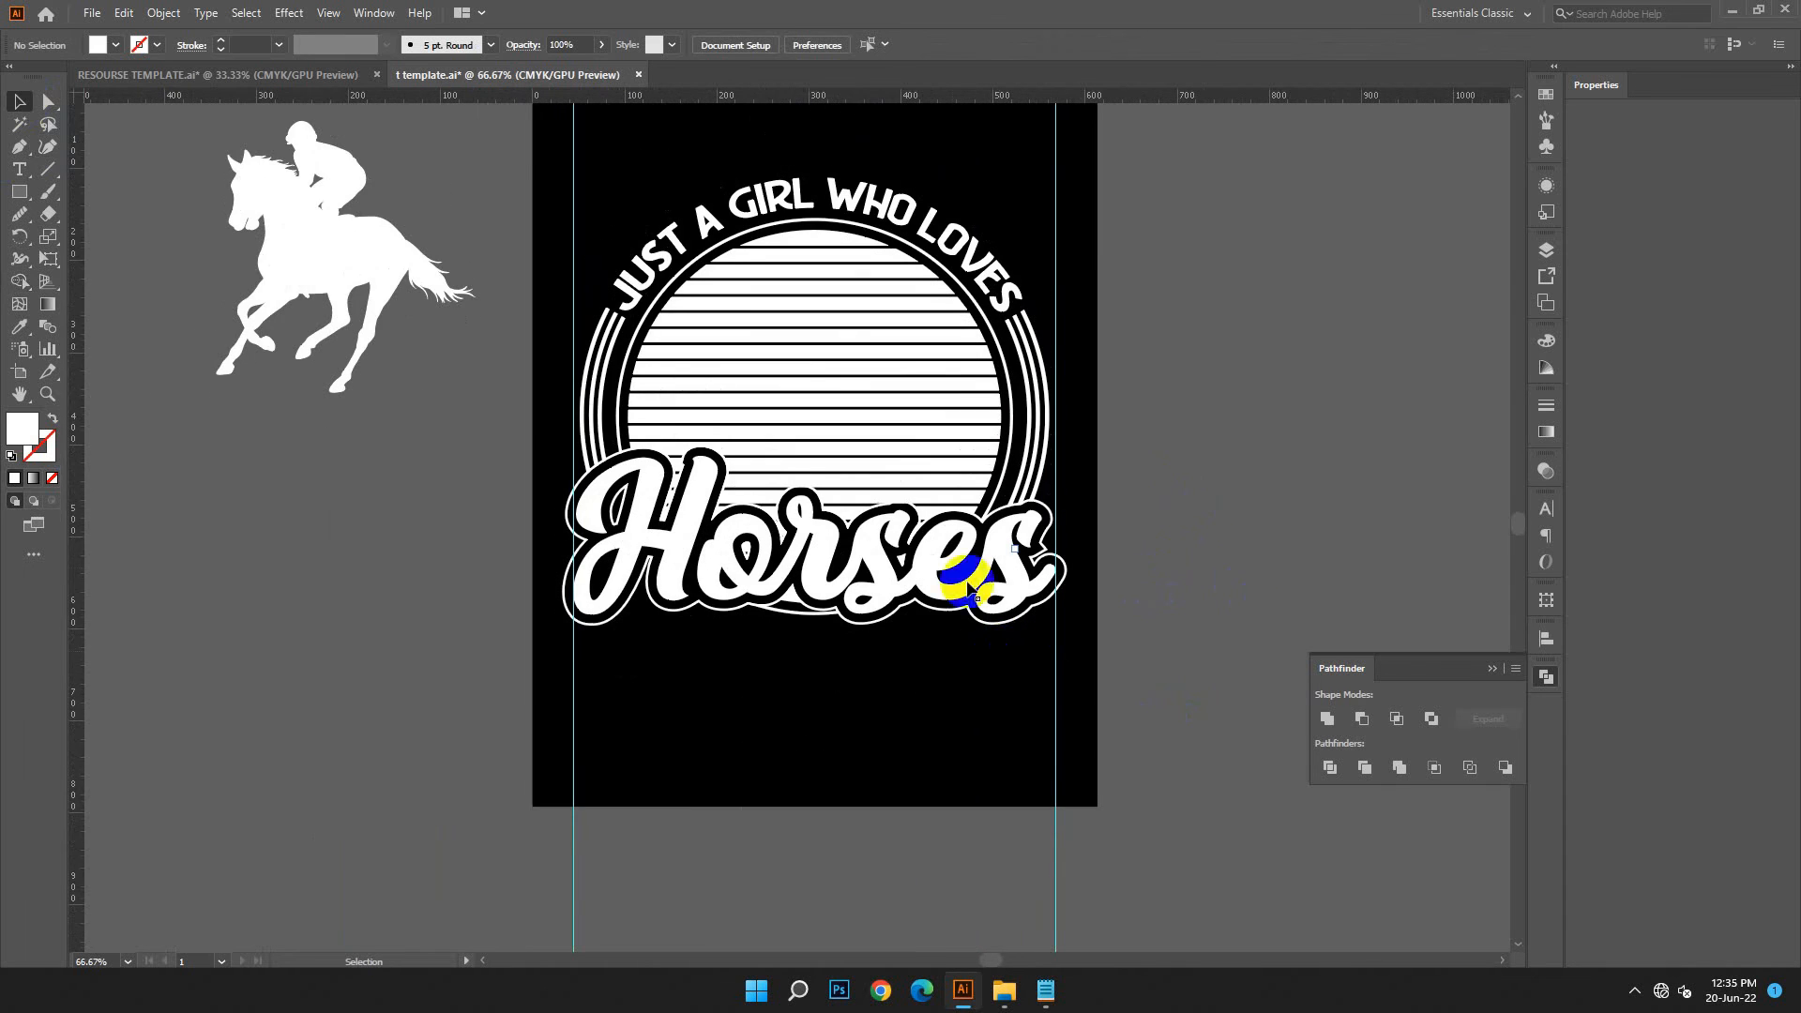
left_click_drag(357, 274, 856, 448)
left_click_drag(868, 306, 868, 246)
left_click_drag(848, 372, 853, 388)
Fill the horse and rider silhouette with black, #000000
left_click(26, 434)
double_click(26, 433)
left_click_drag(281, 595, 298, 630)
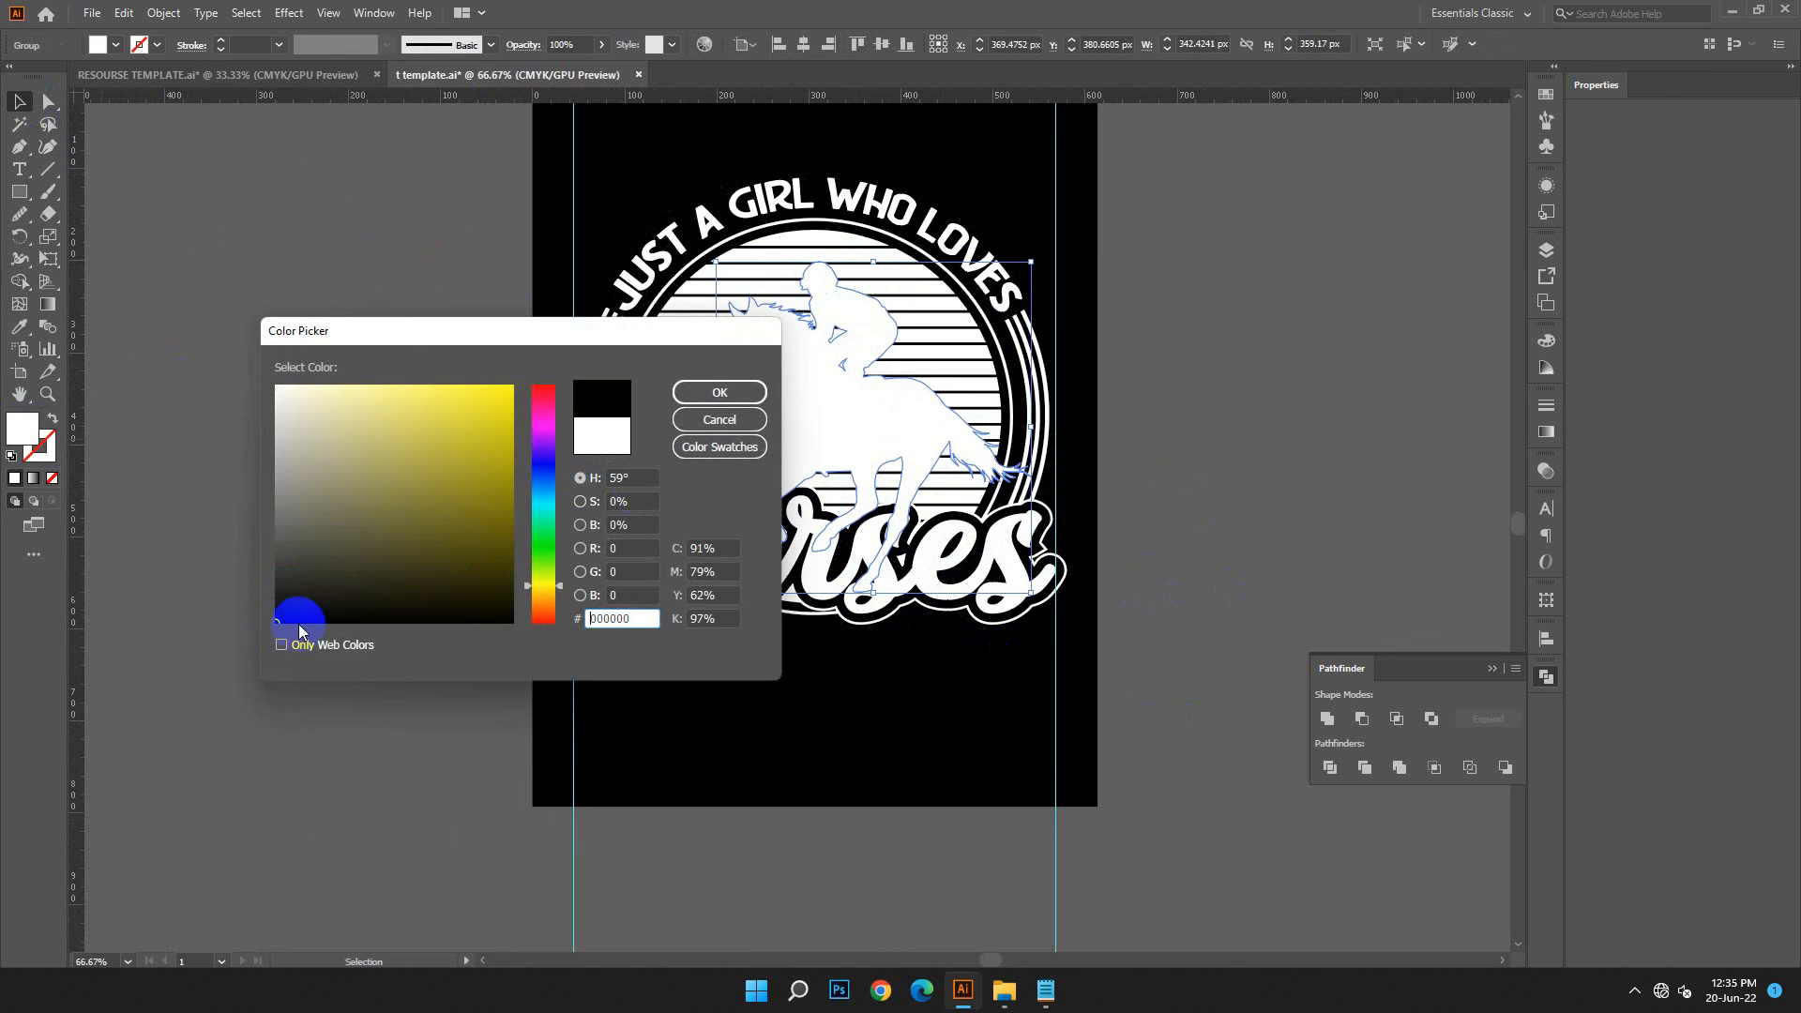
left_click(698, 405)
Resize the black horse and rider and position it within the striped circle behind the Horses lettering
left_click_drag(867, 427, 867, 482)
left_click(1216, 471)
left_click_drag(875, 315, 881, 250)
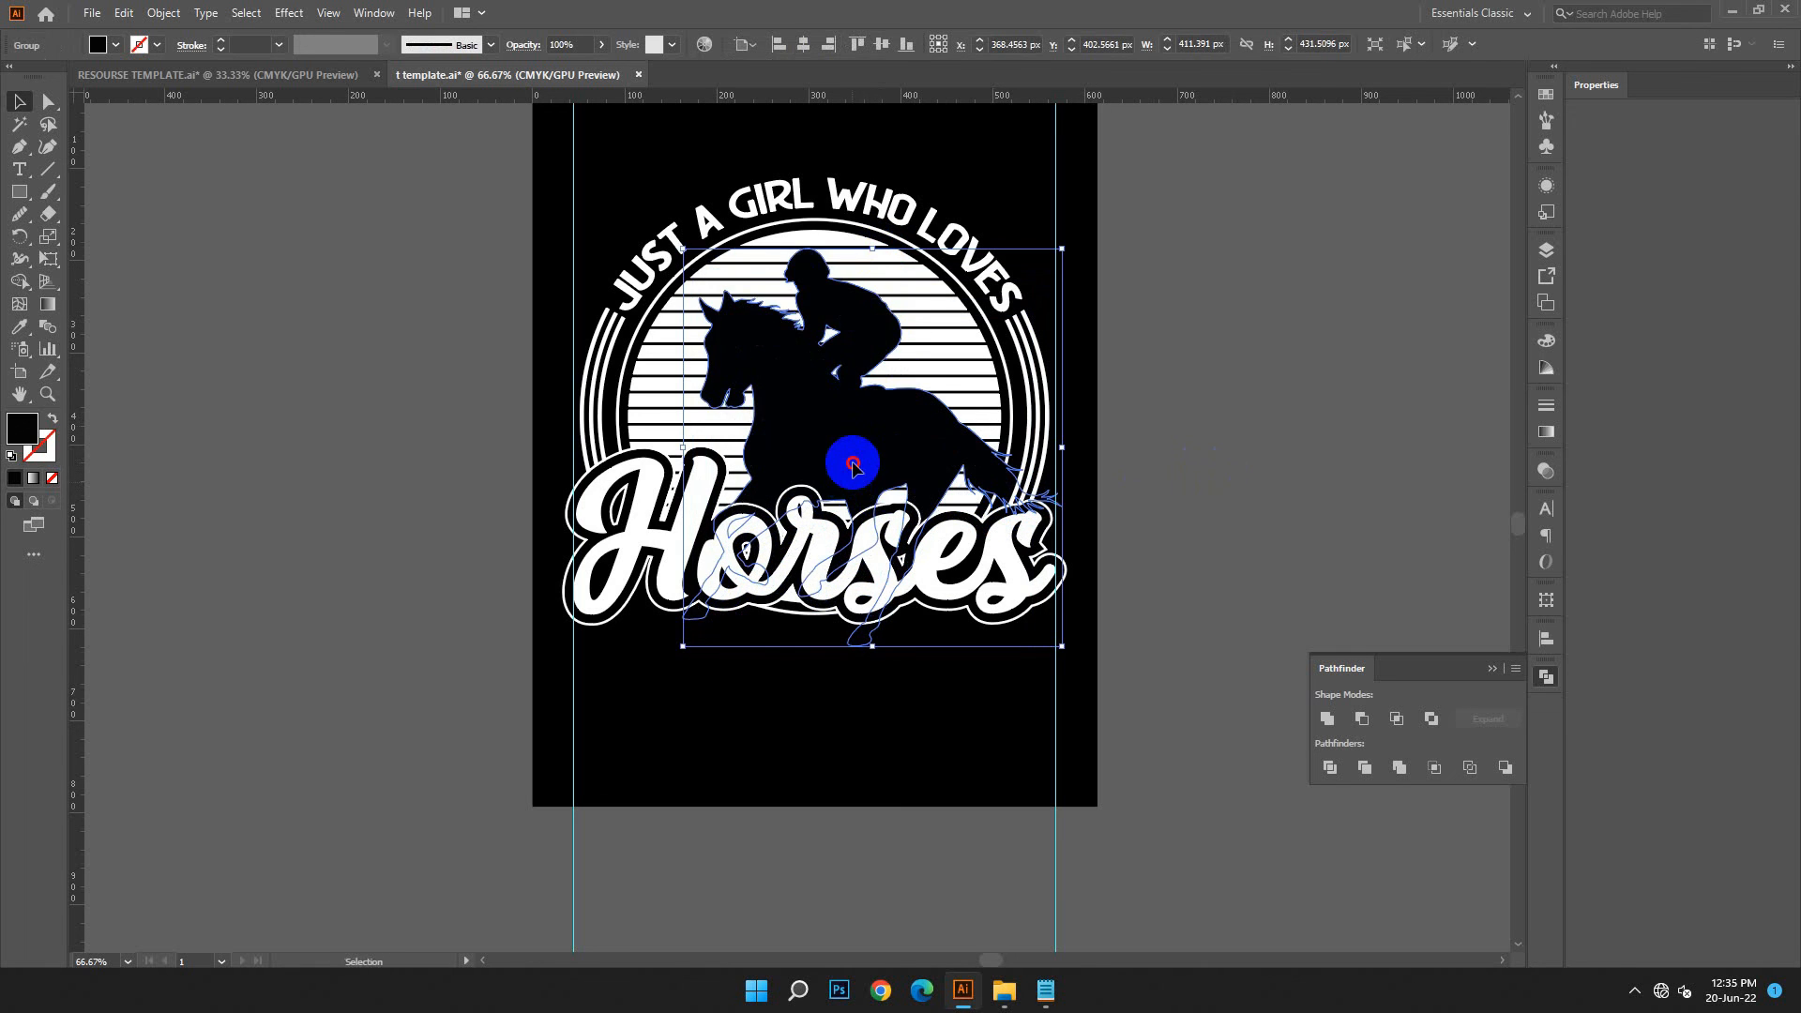
left_click_drag(851, 462, 860, 439)
left_click_drag(881, 226, 881, 250)
left_click_drag(850, 459, 933, 445)
left_click(1159, 451)
left_click(1247, 543)
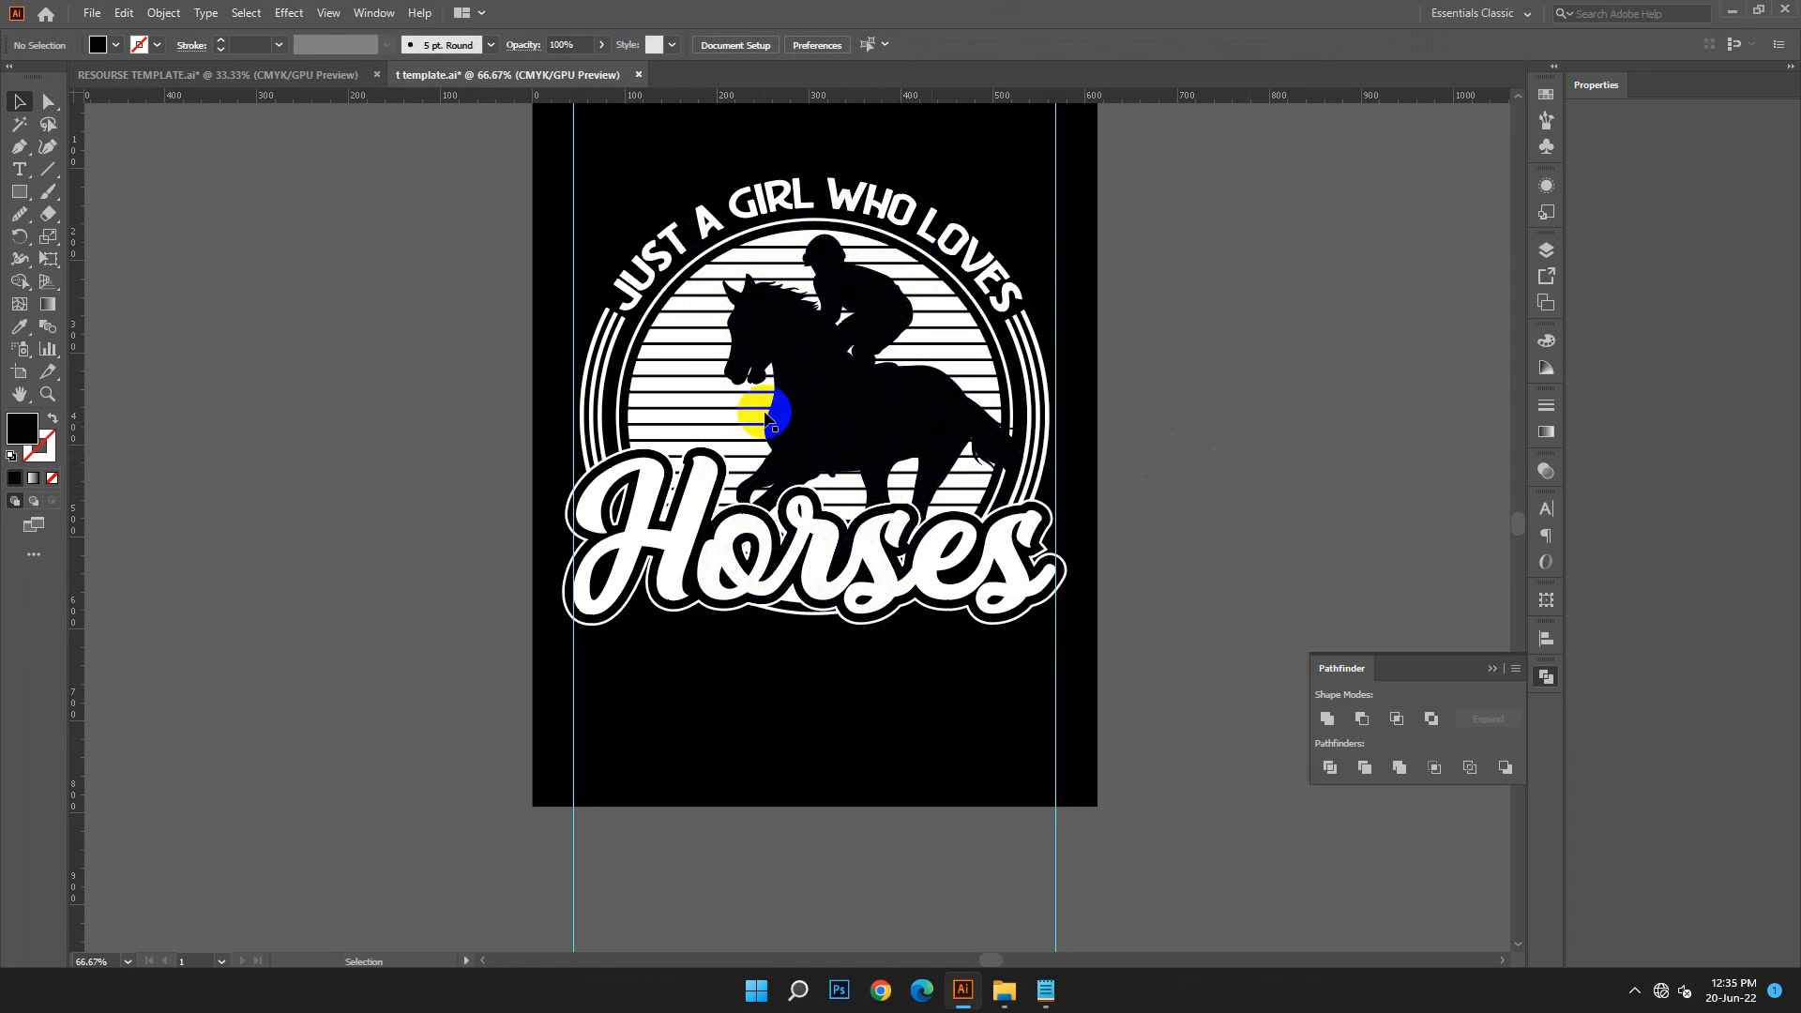
Divide the striped circle with the horse silhouette using Pathfinder, and delete the black pieces selected with the Magic Wand
left_click(932, 341)
left_click(930, 349, "shift")
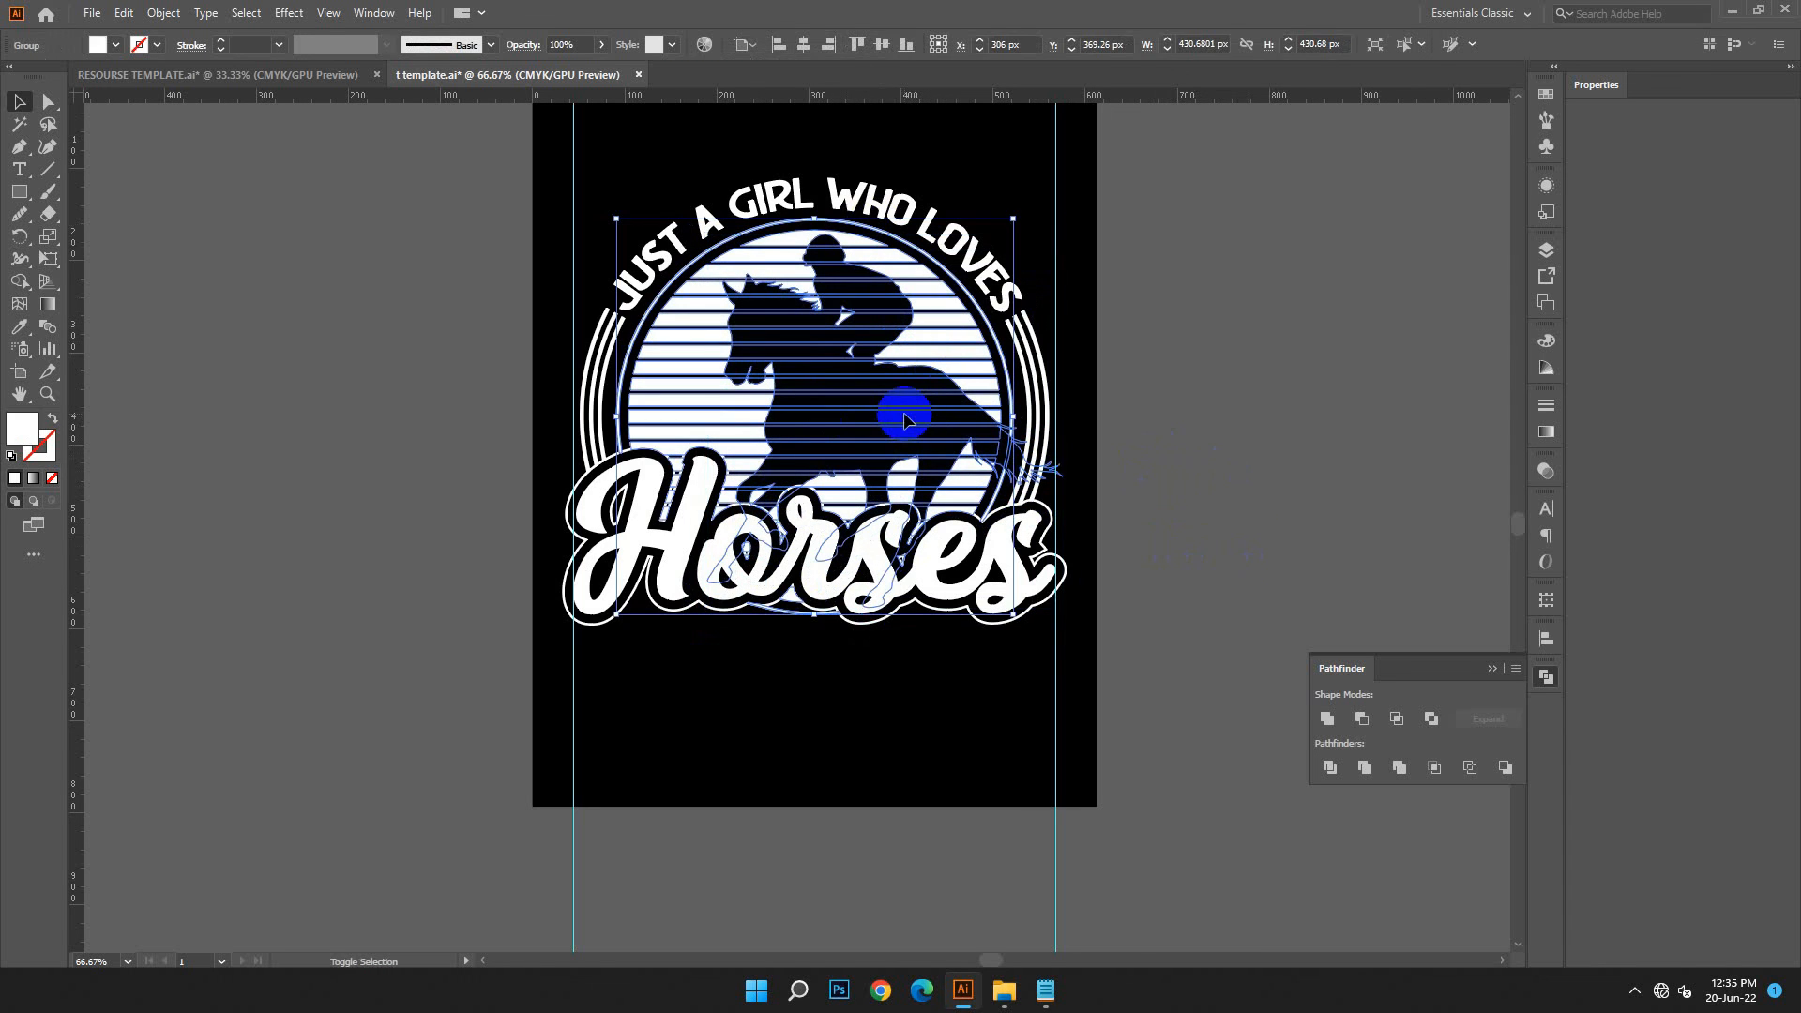
left_click(1330, 769)
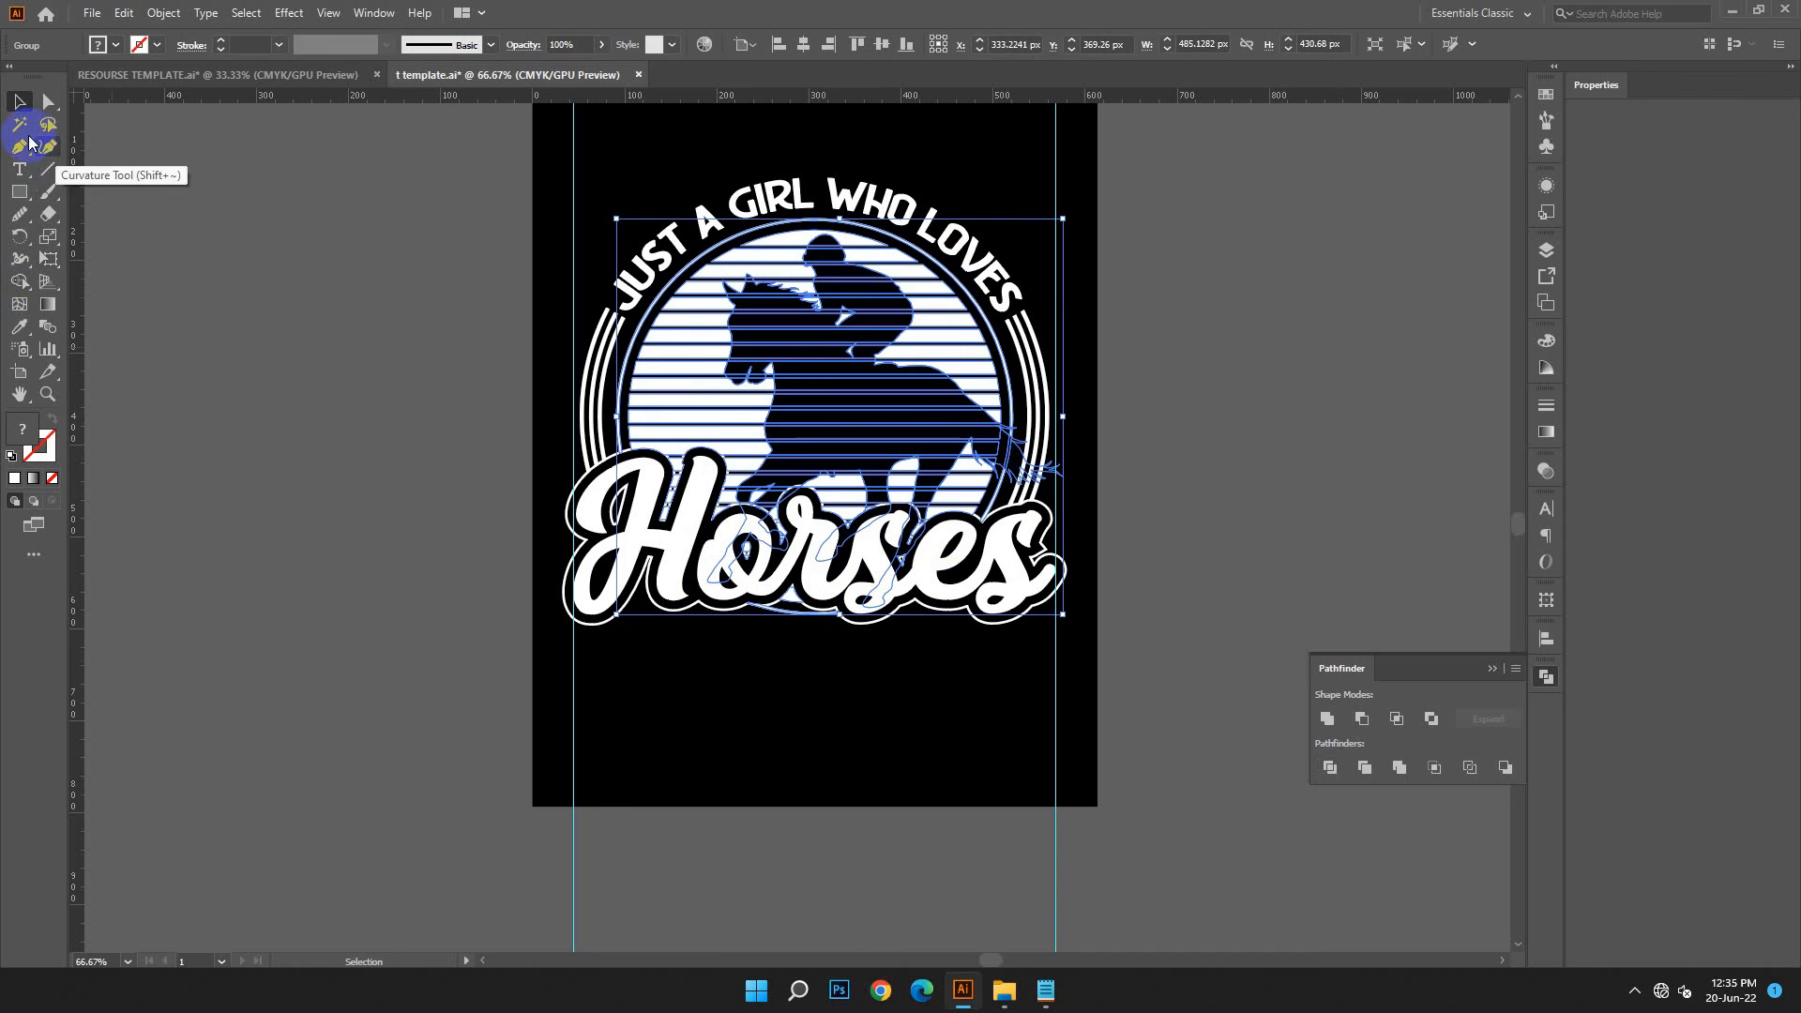
left_click(19, 124)
left_click(861, 328)
left_click(968, 378)
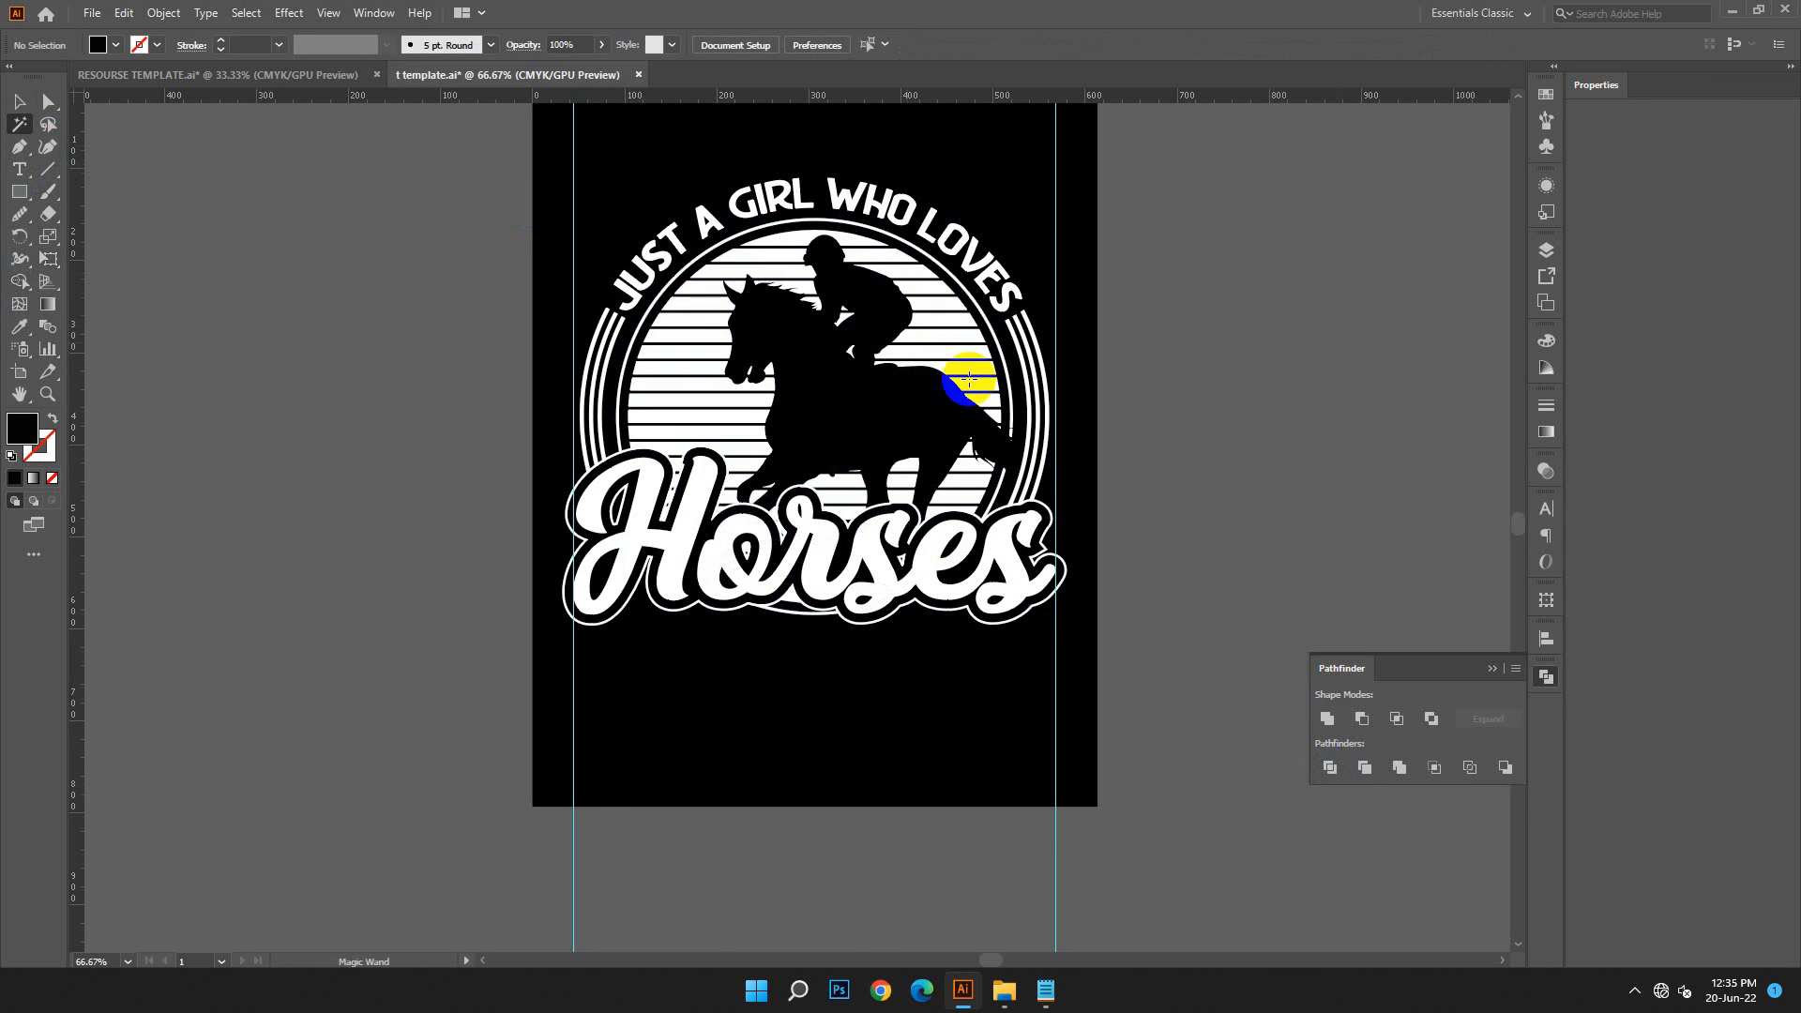
left_click(19, 103)
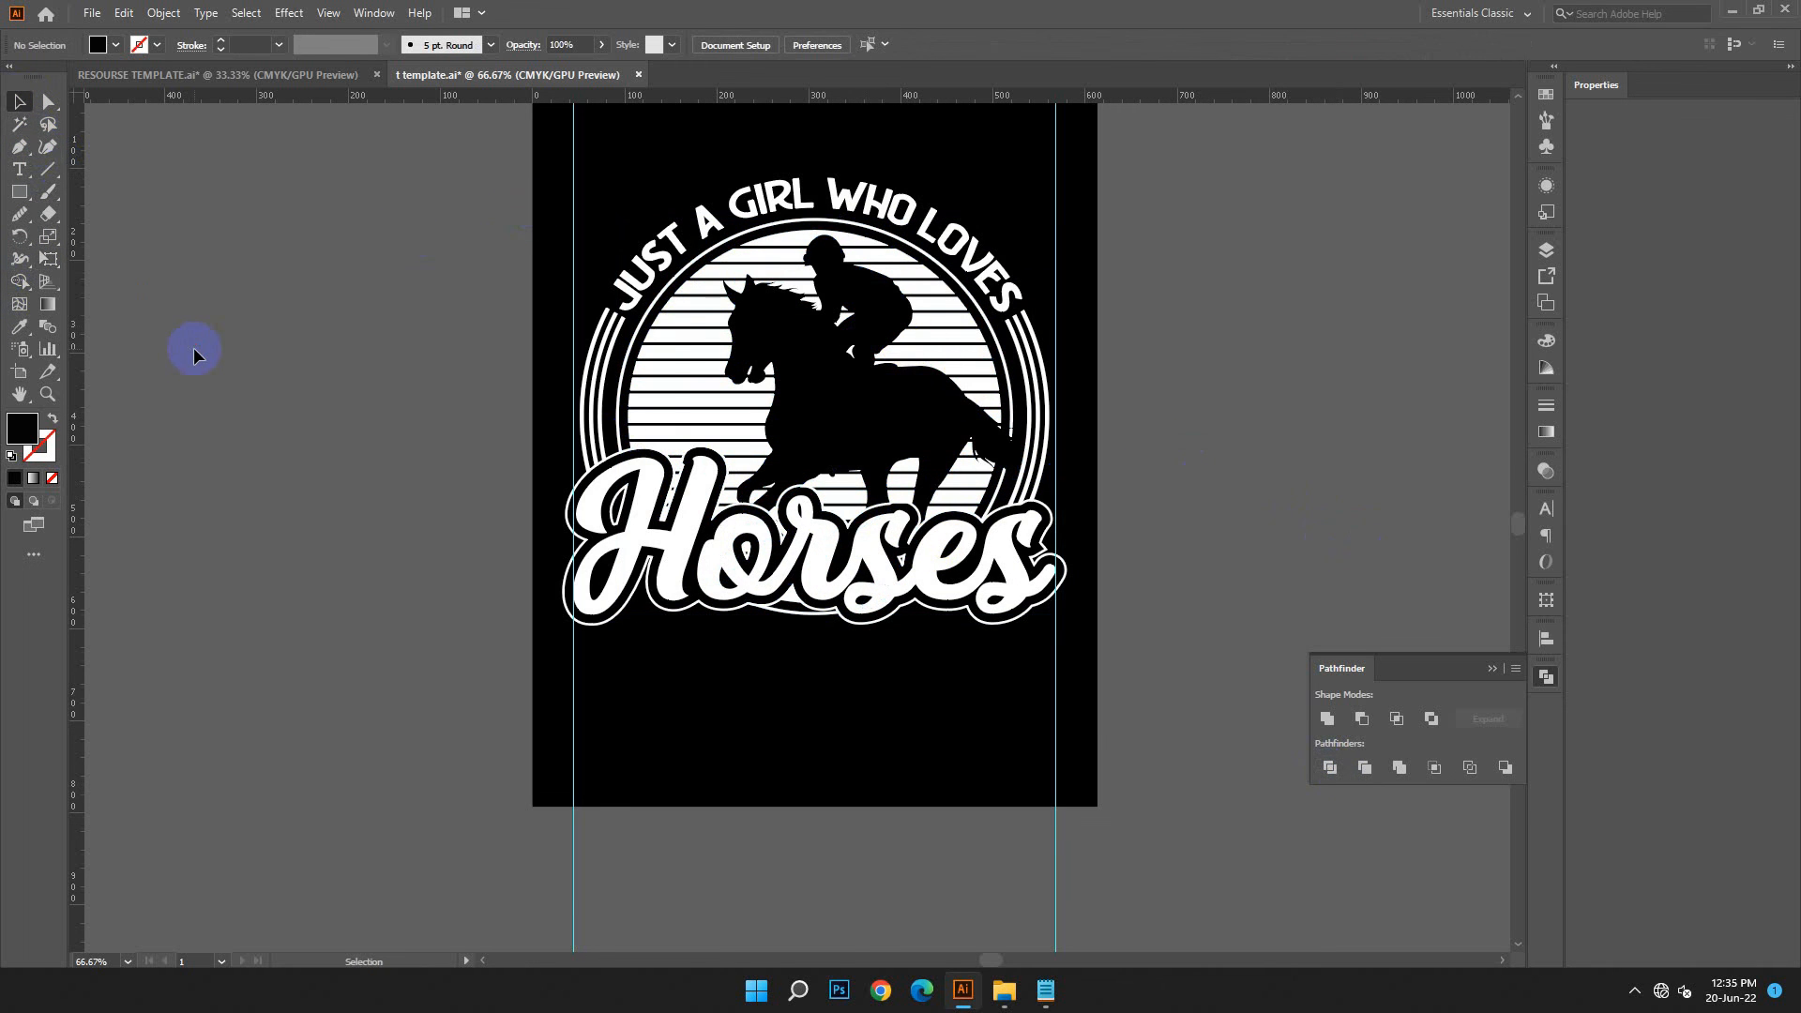
Group all the elements of the T-shirt artwork and expand the group
key("ctrl+minus")
left_click_drag(554, 235, 1048, 647)
key("ctrl+g")
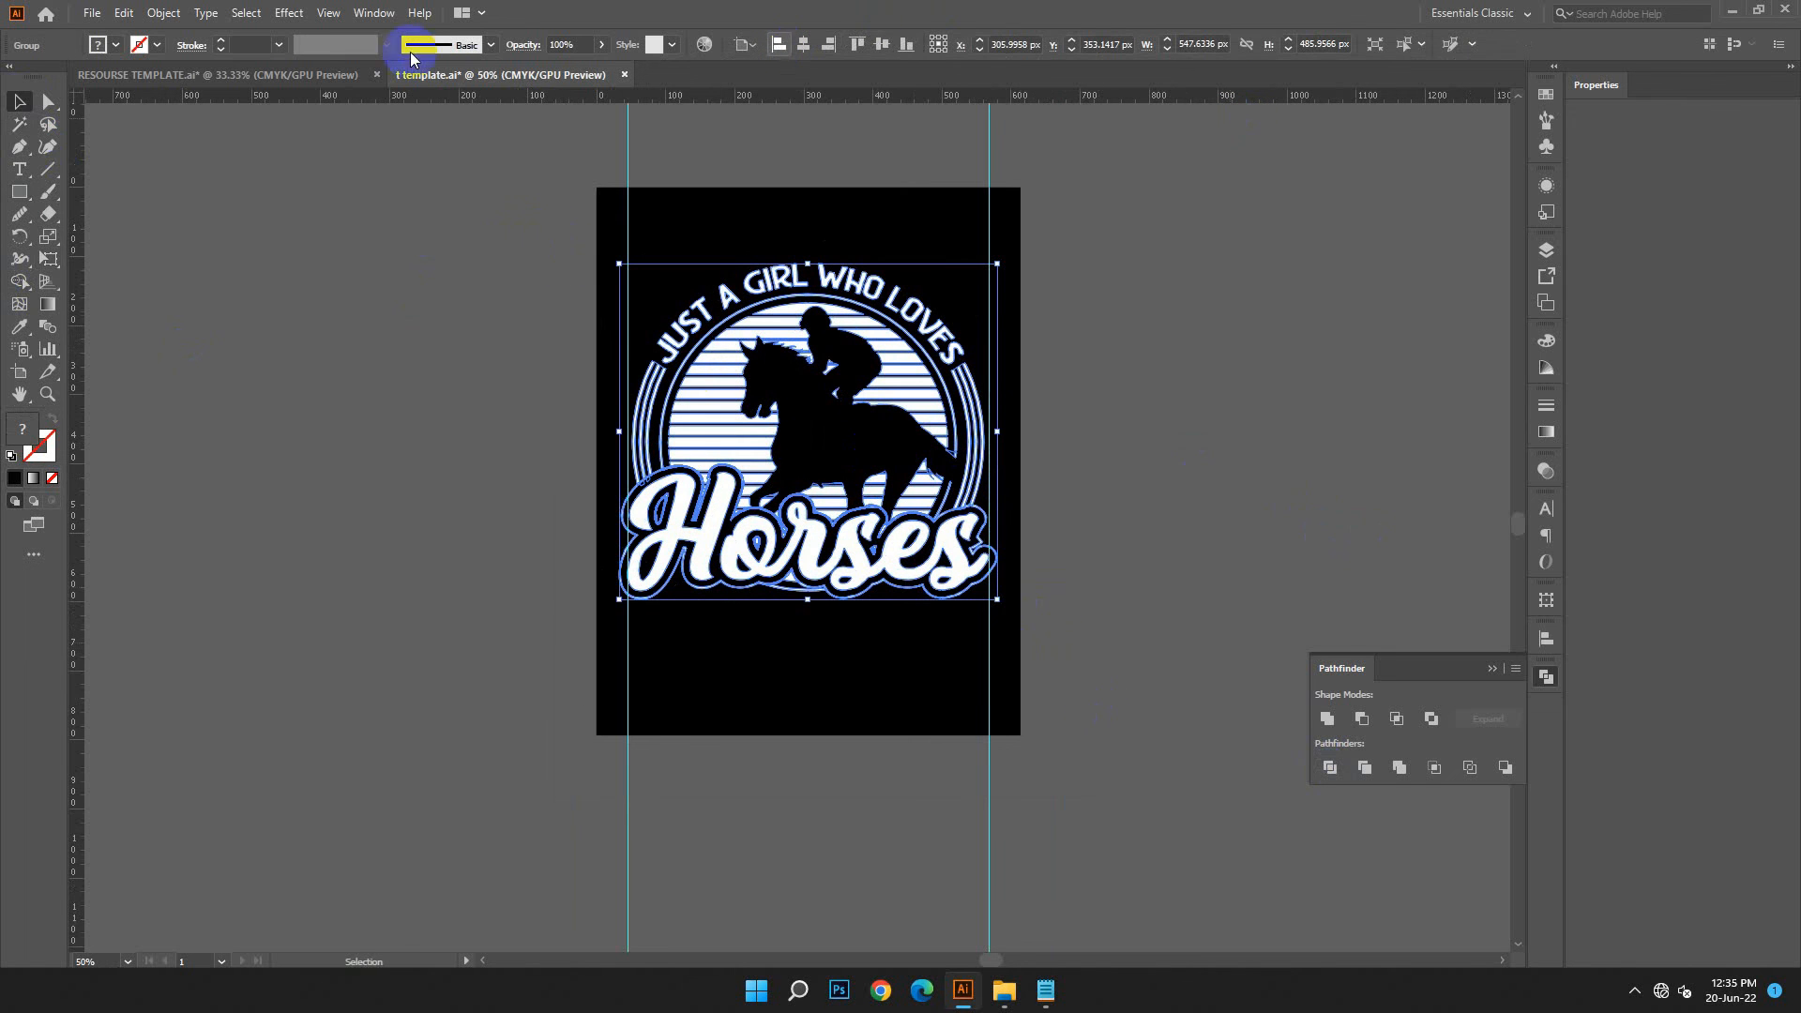
left_click(179, 13)
left_click(192, 238)
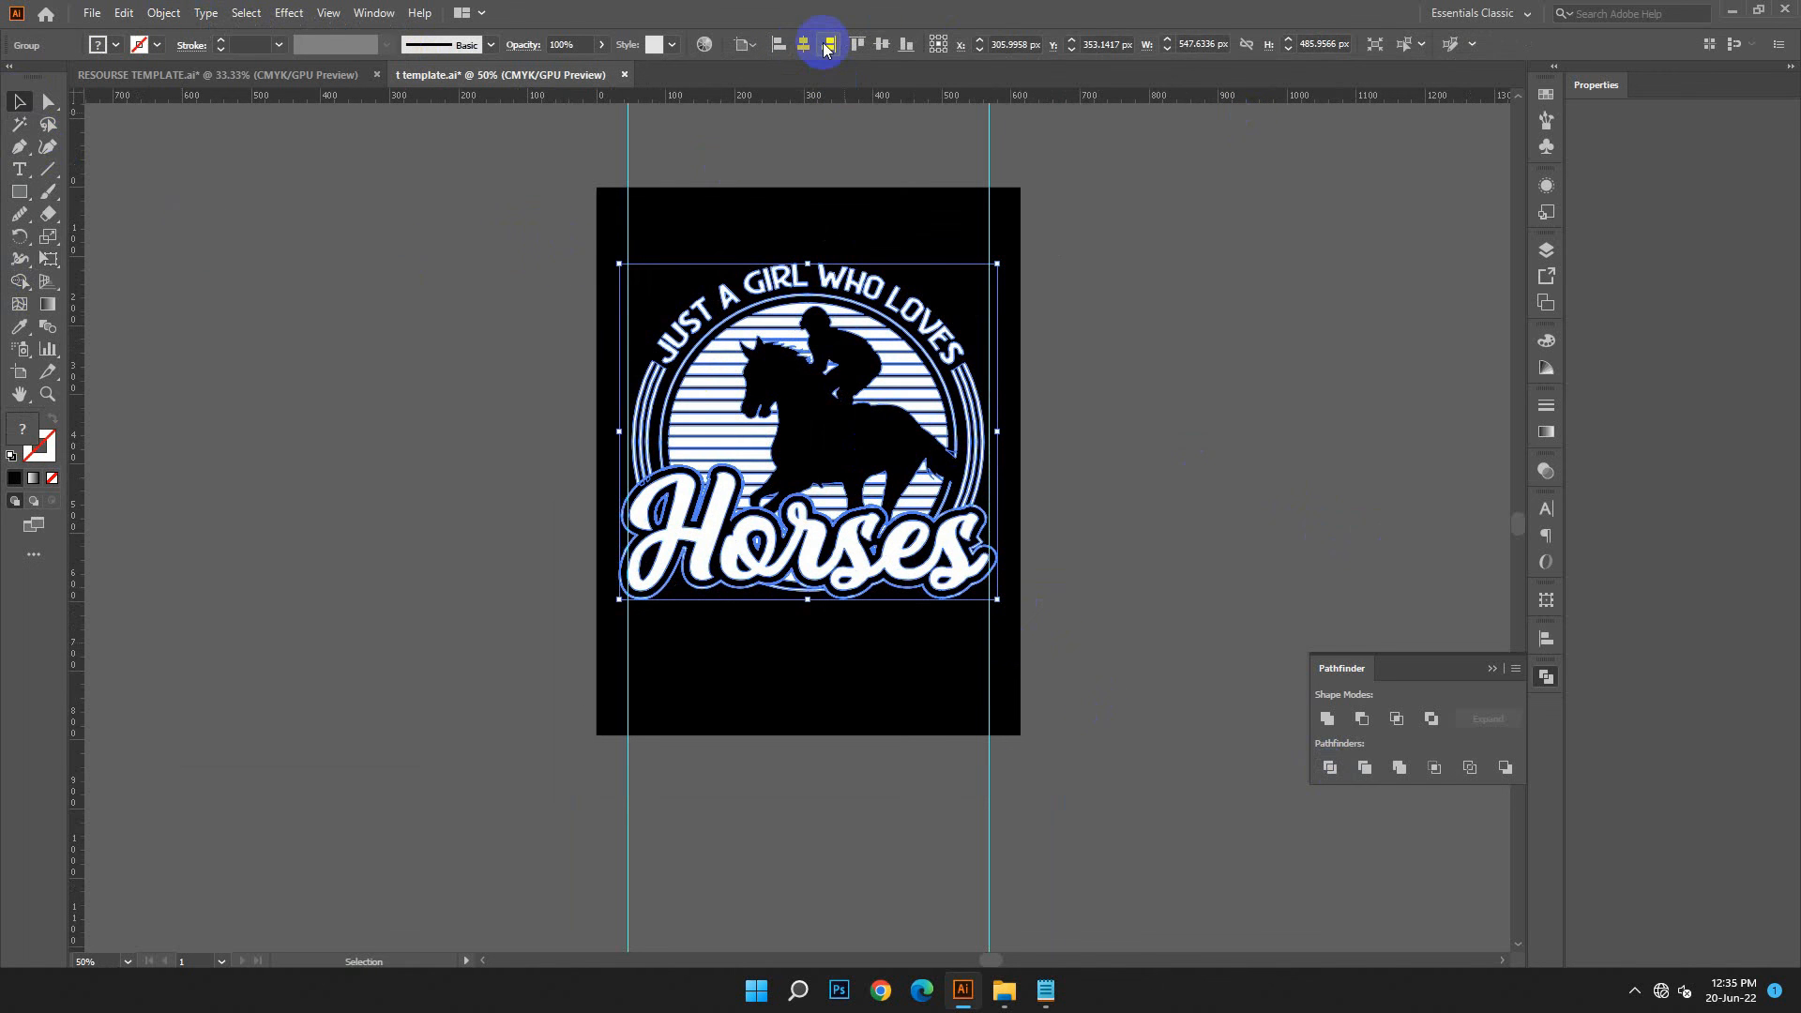
Center the grouped artwork vertically on the artboard and resize its width to the vertical guides
left_click(874, 45)
left_click_drag(1001, 466, 988, 460)
left_click_drag(631, 462, 625, 463)
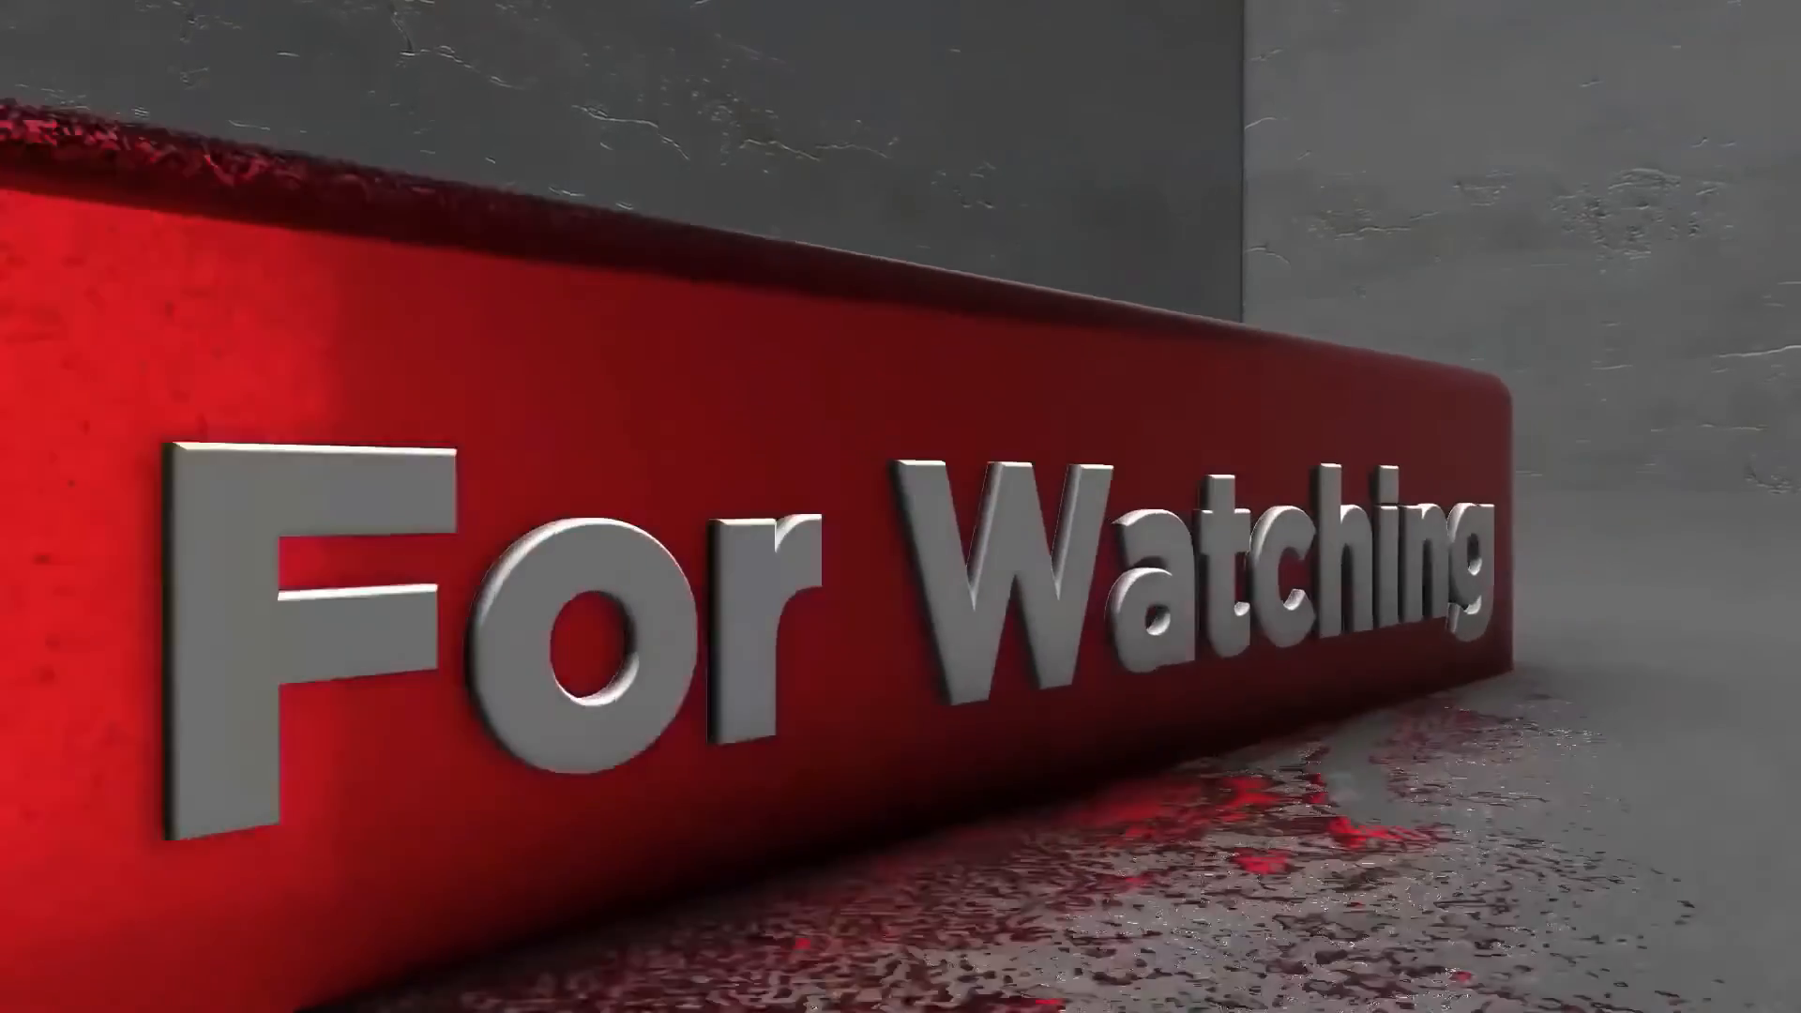